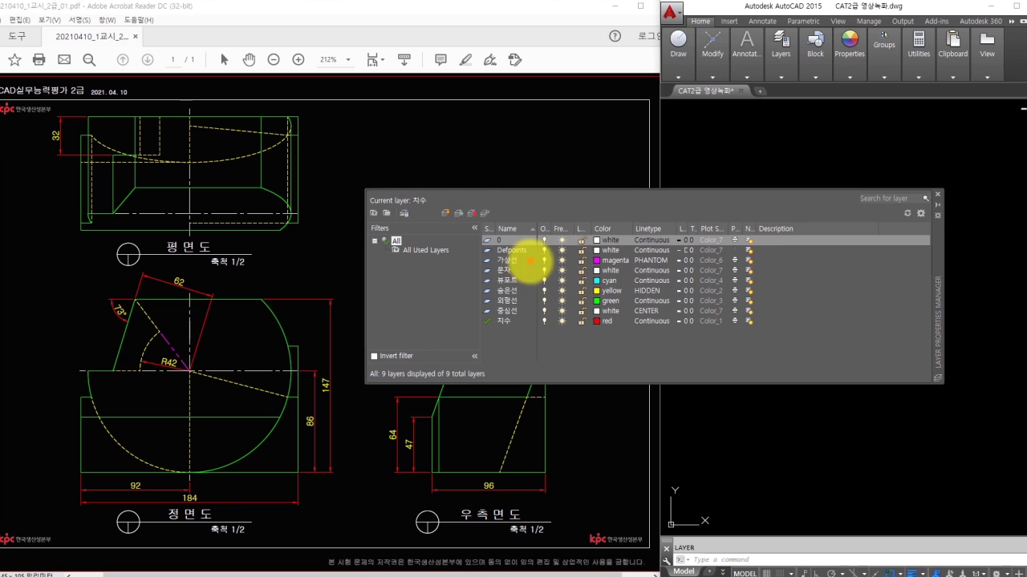
Step: Review the names, colors and linetypes of the drawing's layers in the layer manager, and close it
mouse_move(527, 258)
mouse_down()
mouse_move(522, 321)
mouse_move(543, 331)
mouse_up()
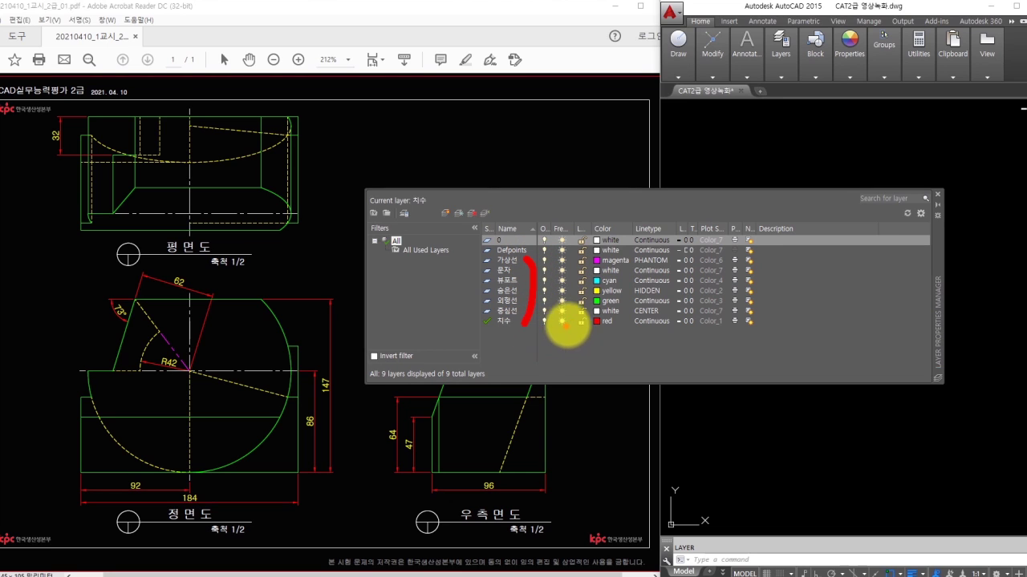
drag(584, 249, 633, 337)
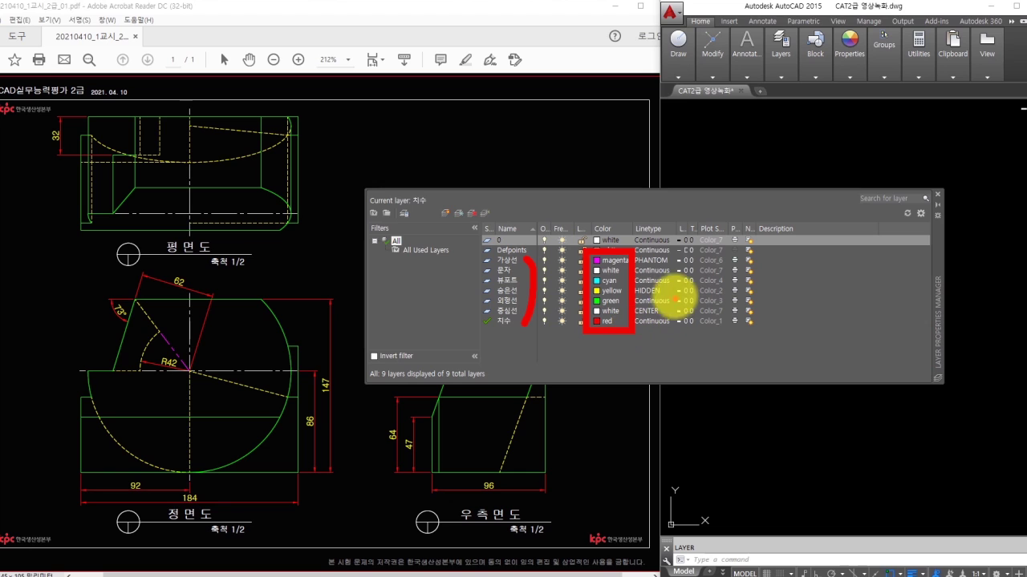
mouse_move(664, 257)
mouse_down()
mouse_move(680, 305)
mouse_move(674, 329)
mouse_up()
key(b)
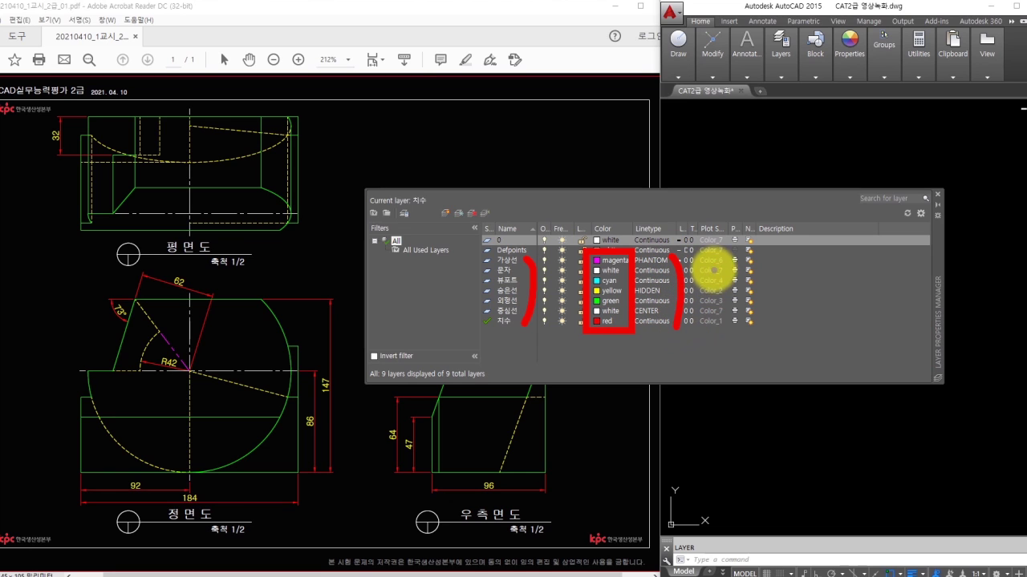
mouse_move(714, 258)
mouse_down()
mouse_move(702, 288)
mouse_move(716, 321)
mouse_up()
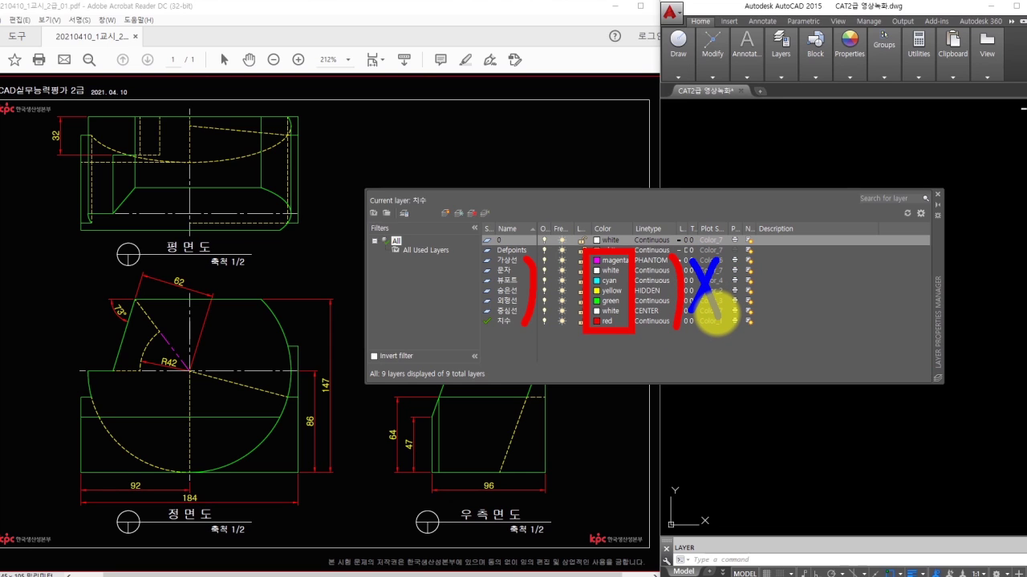
key(Escape)
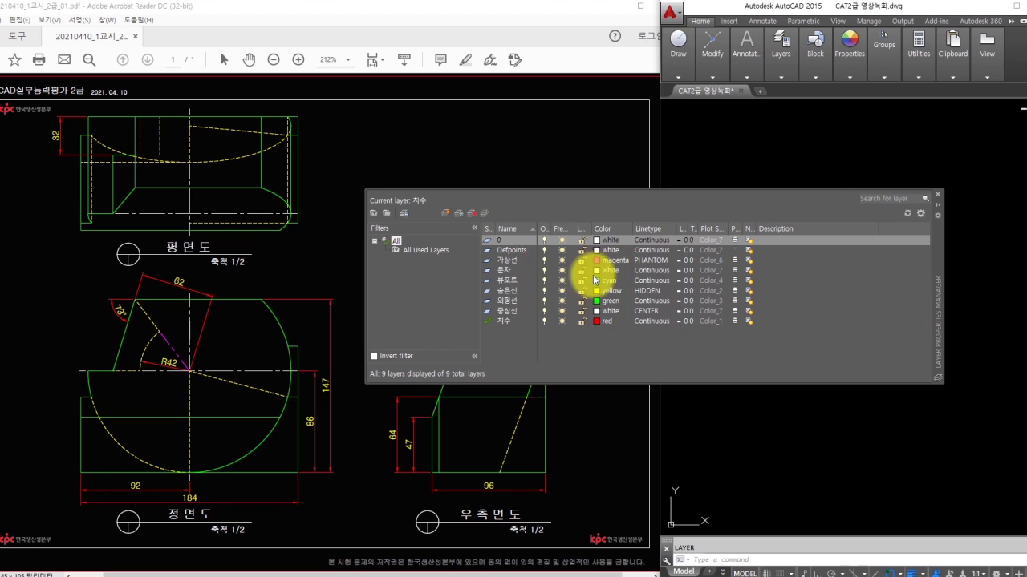
click(937, 194)
click(844, 245)
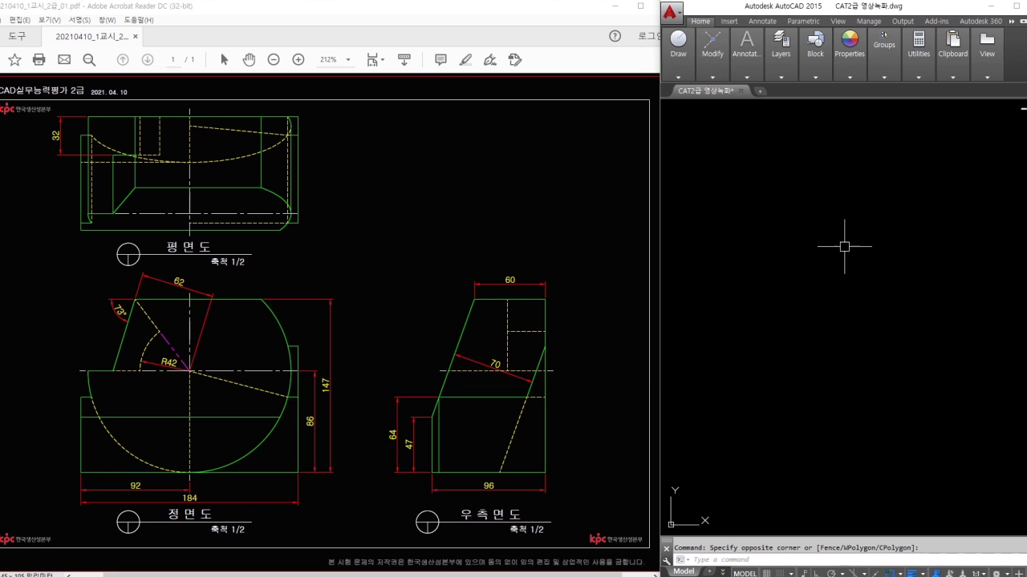
Step: Check the font settings of the Standard text style and close the dialog without changes
text(st)
key(Return)
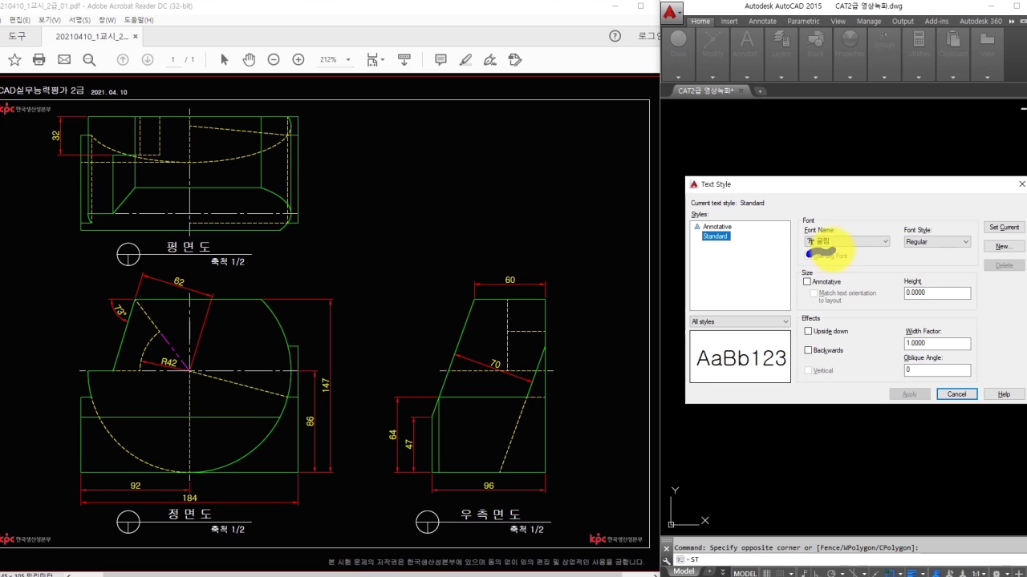
click(912, 371)
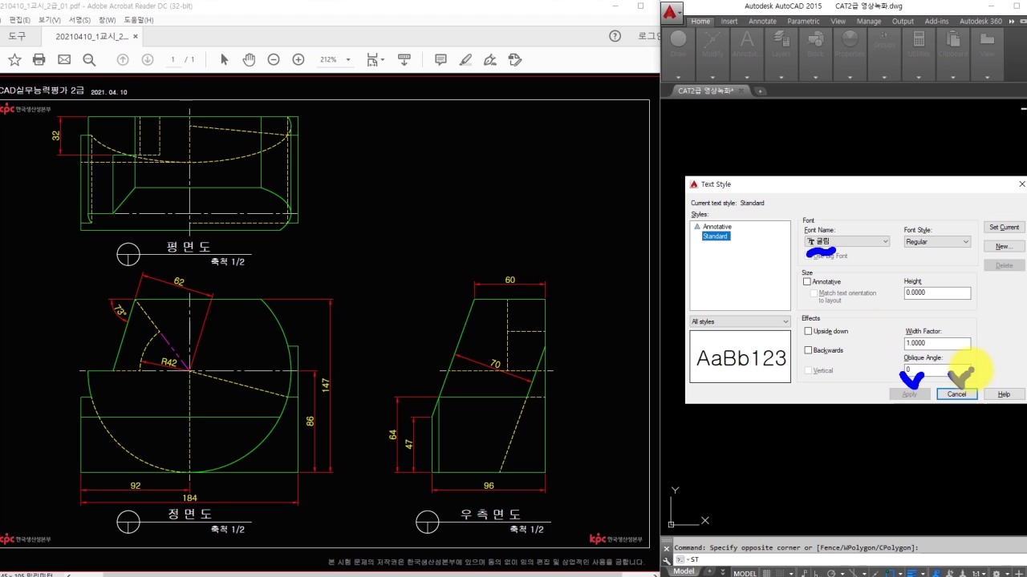
click(956, 394)
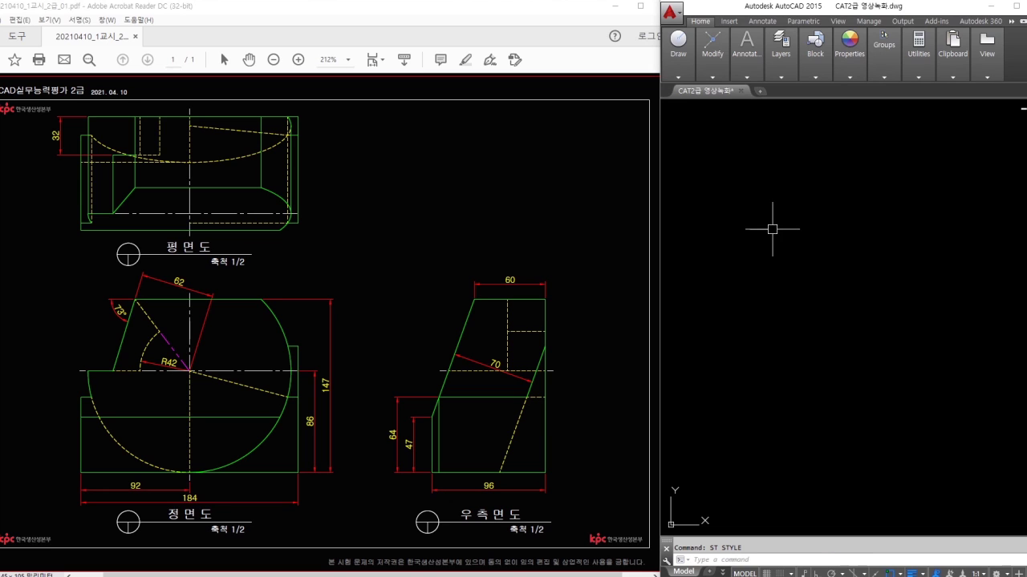
Step: Examine the R42 dimension in the reference drawing and review the arrow and text settings of the ISO-25 dimension style
click(164, 369)
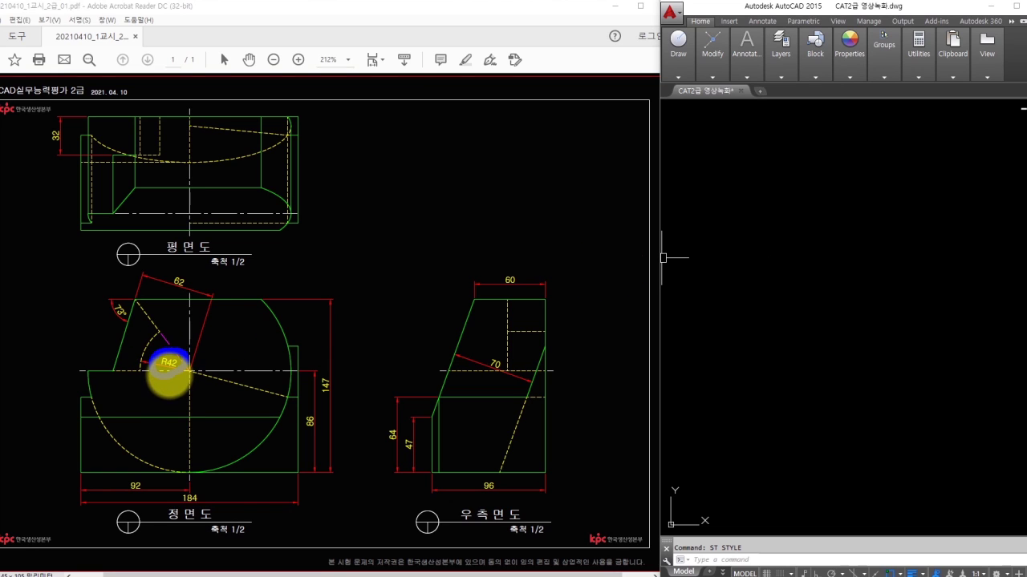
drag(153, 363, 186, 368)
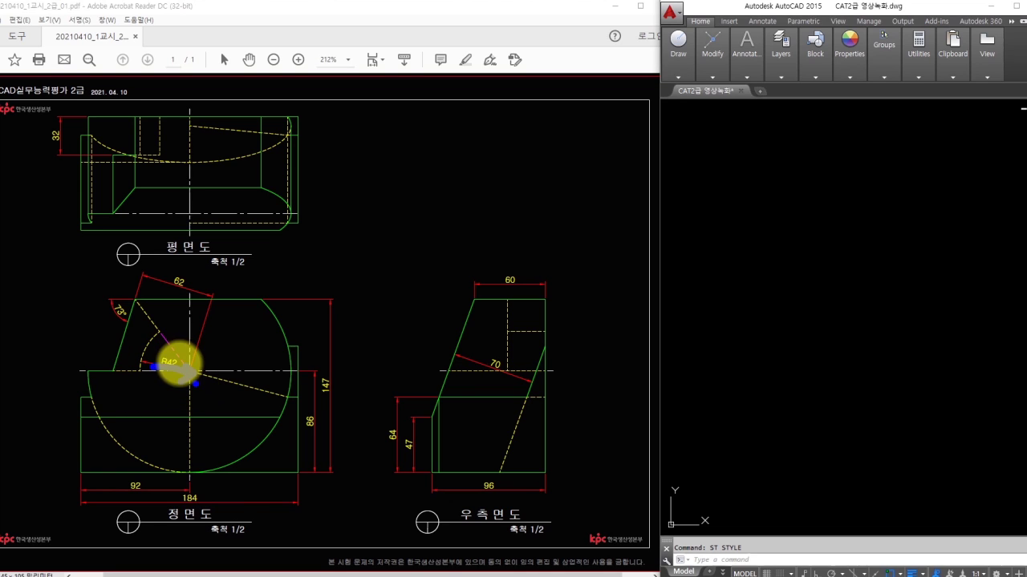
click(831, 330)
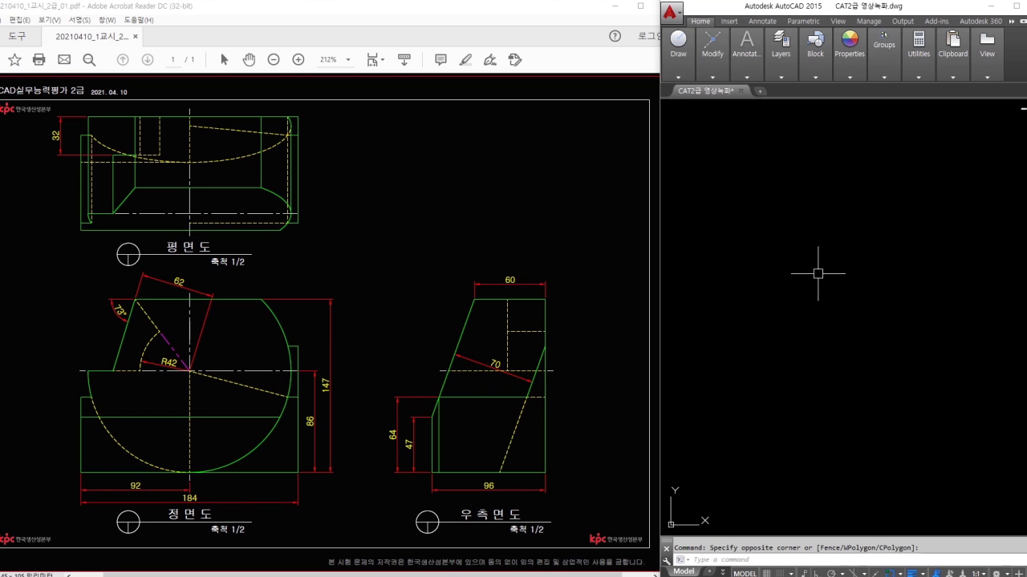
text(d)
right_click(818, 275)
click(985, 274)
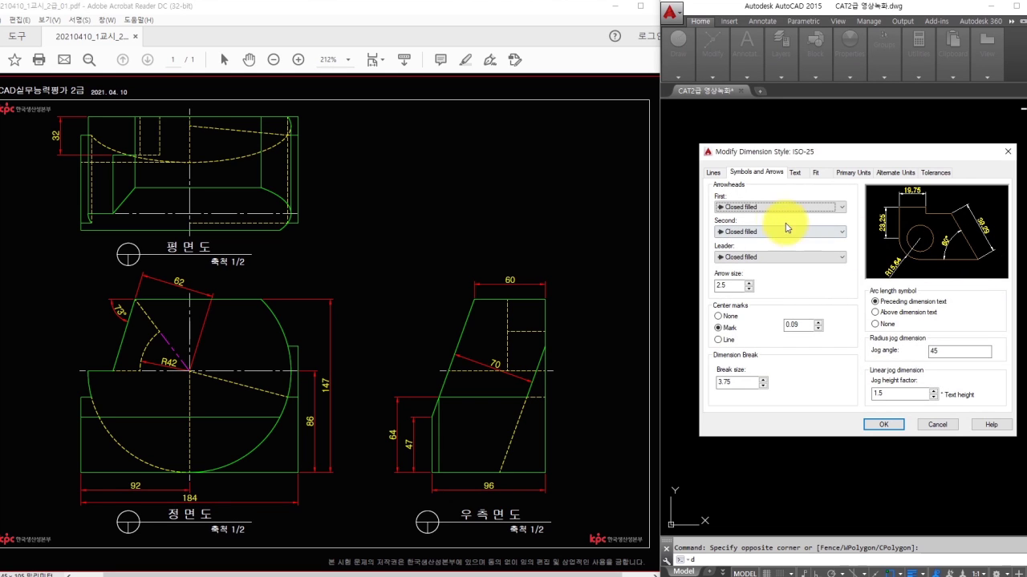
click(796, 174)
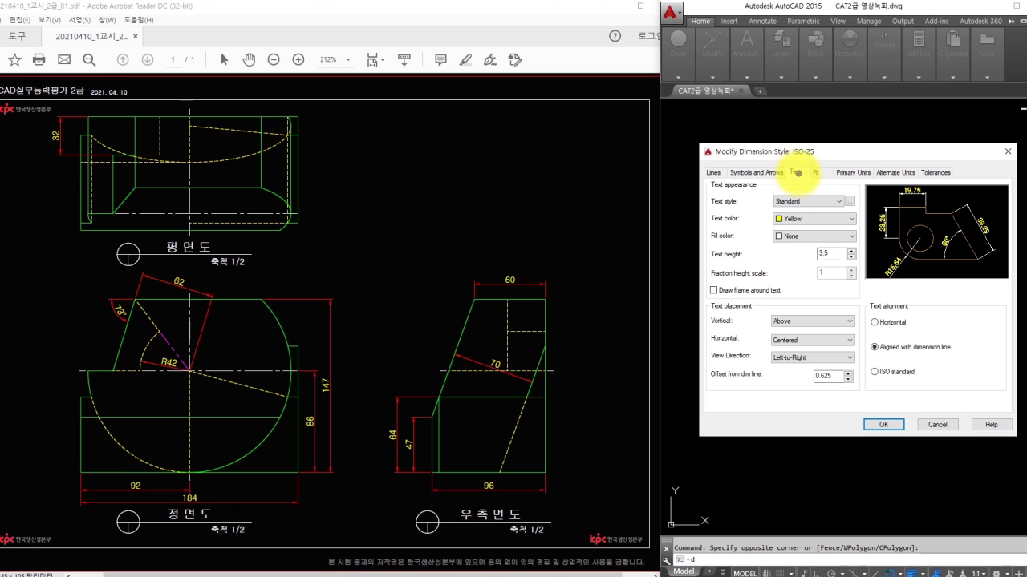
drag(767, 214, 784, 212)
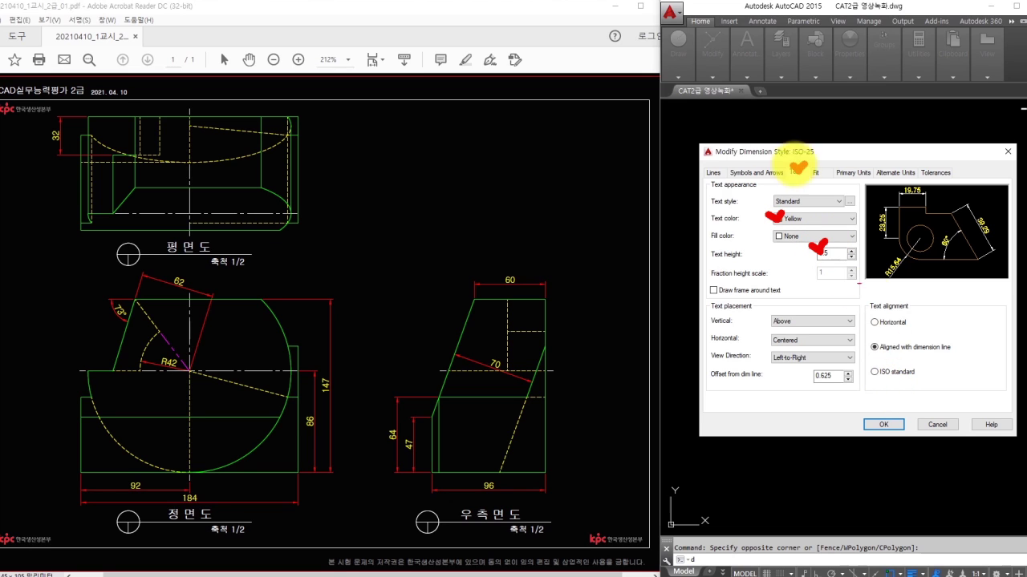
Step: Set the ISO-25 dimension style's fit option to Text and close the dimension style manager
click(818, 173)
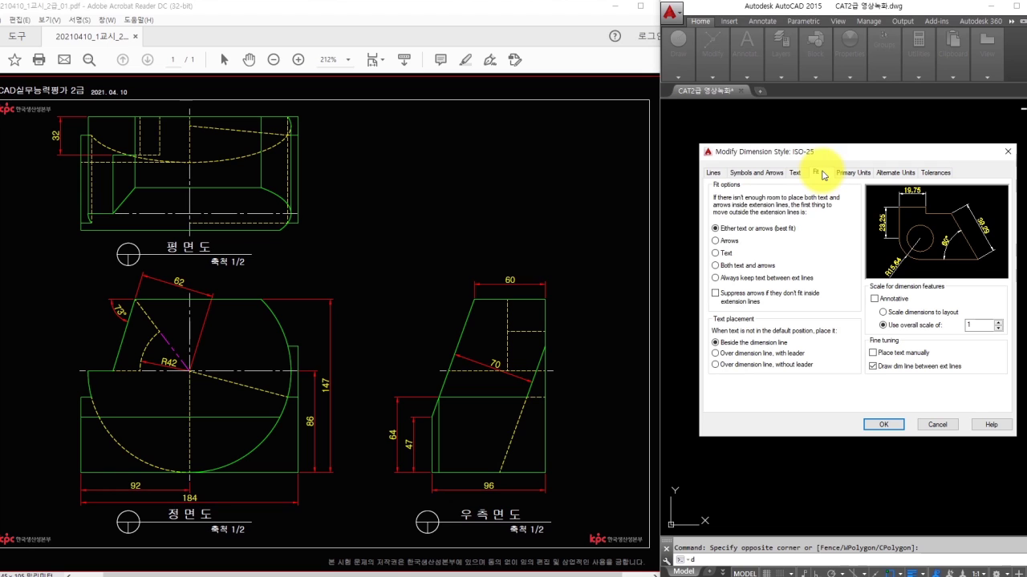
mouse_move(703, 250)
mouse_down()
mouse_move(727, 247)
mouse_move(720, 258)
mouse_up()
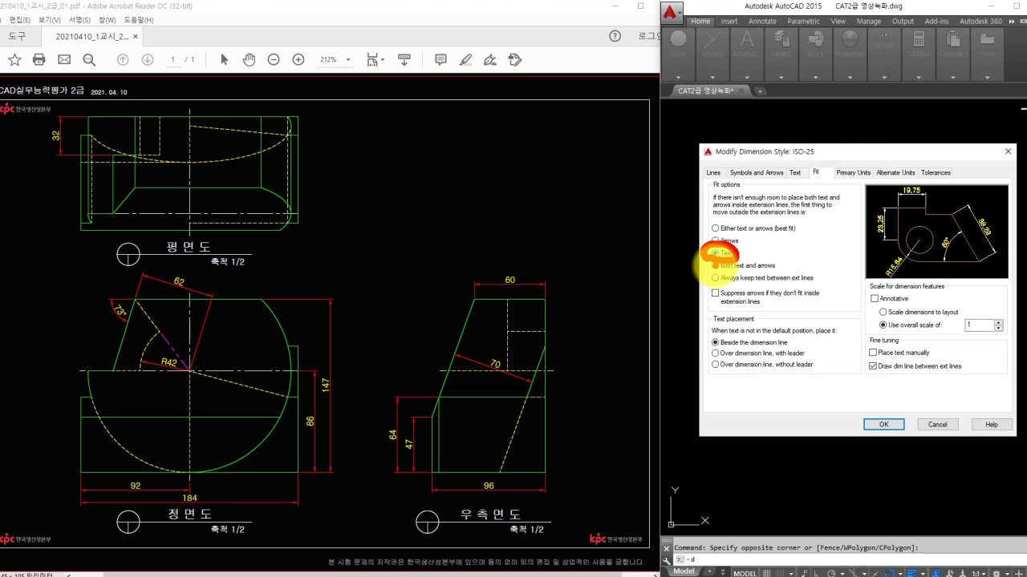
drag(866, 409, 895, 401)
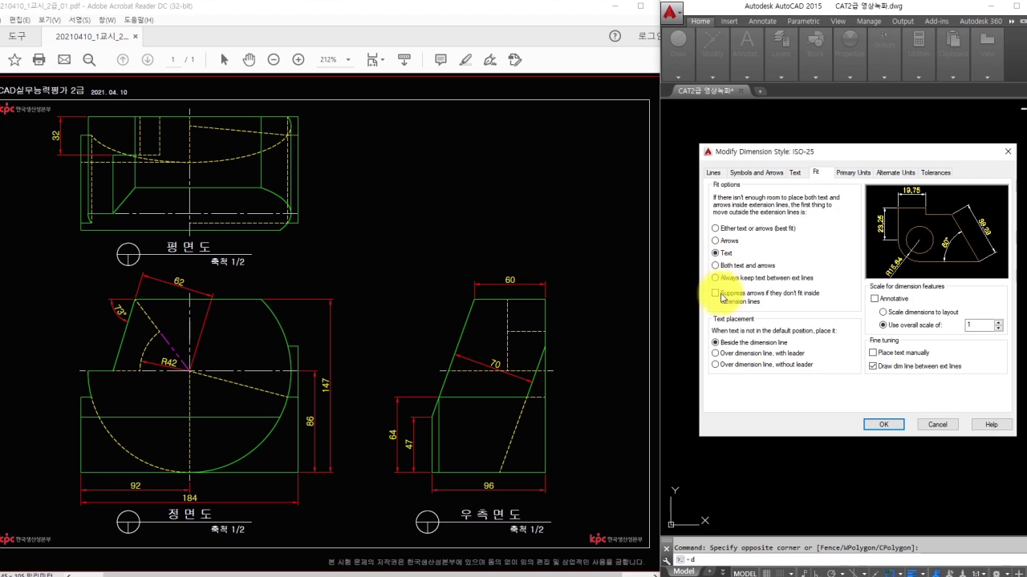
click(880, 430)
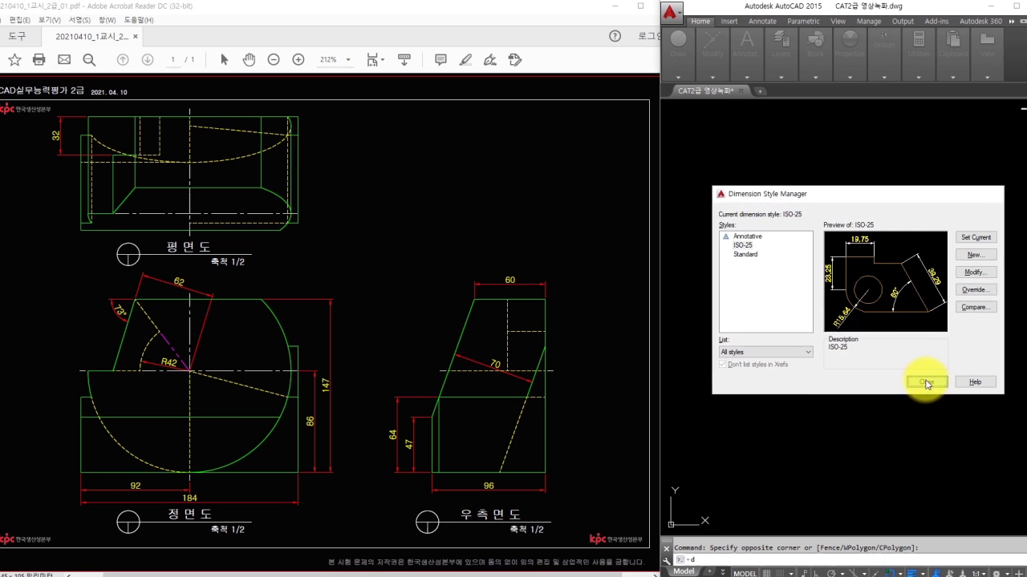
click(922, 383)
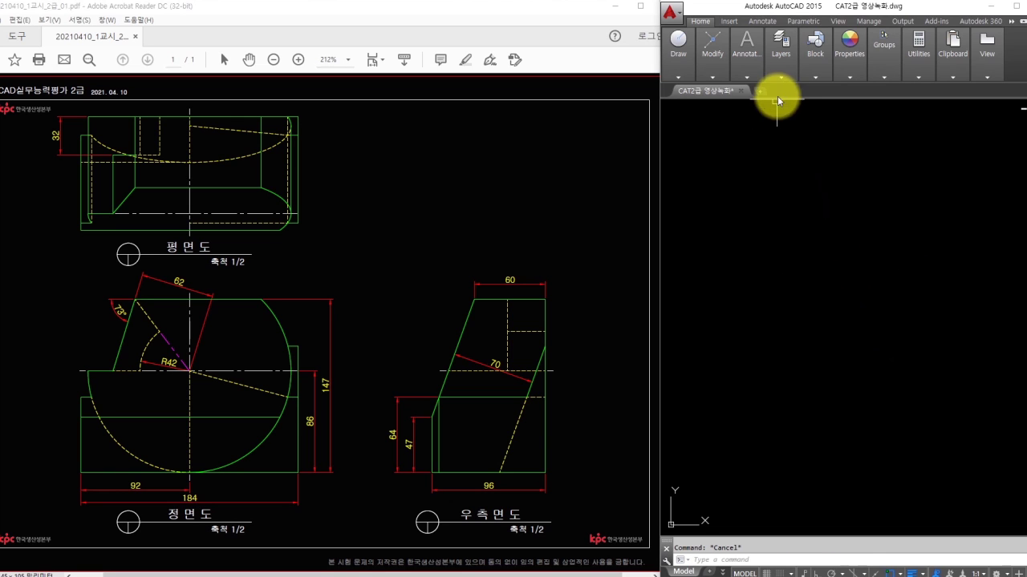
Step: Make the green 외형선 layer current
click(780, 49)
click(865, 92)
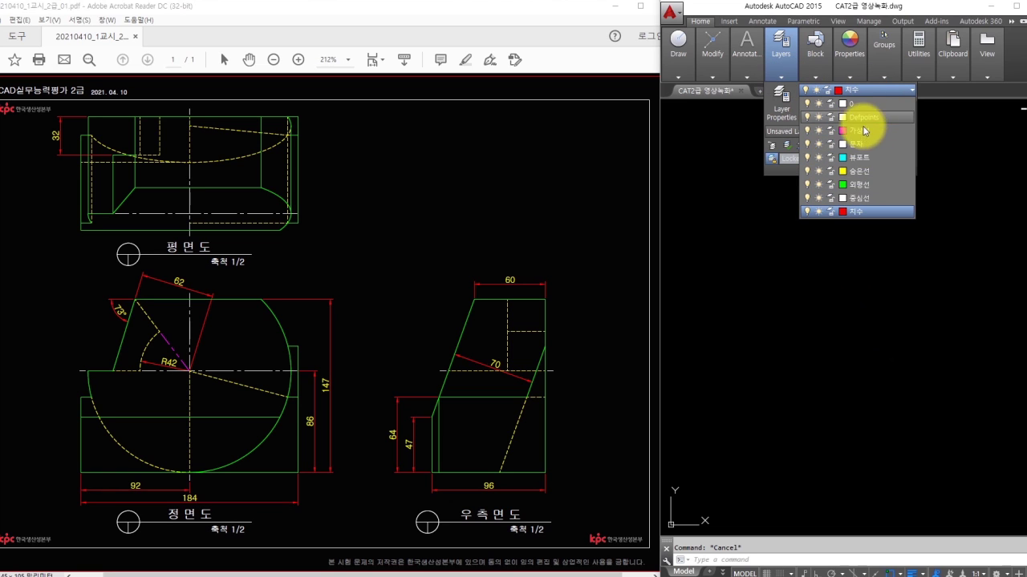
click(857, 186)
click(780, 289)
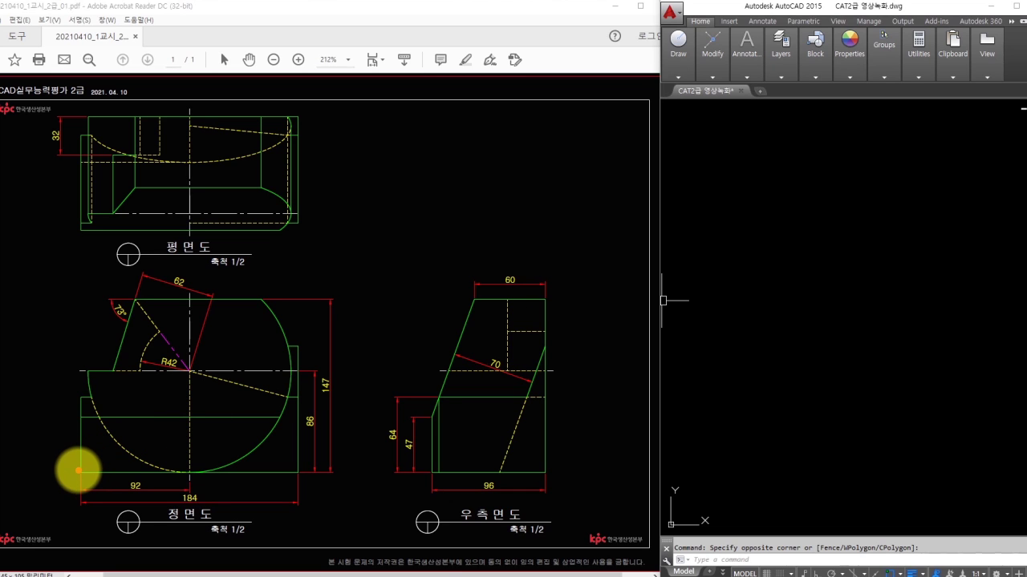
Step: Draw a 184 by 147 rectangle as the outer boundary of the front view
drag(79, 471, 297, 303)
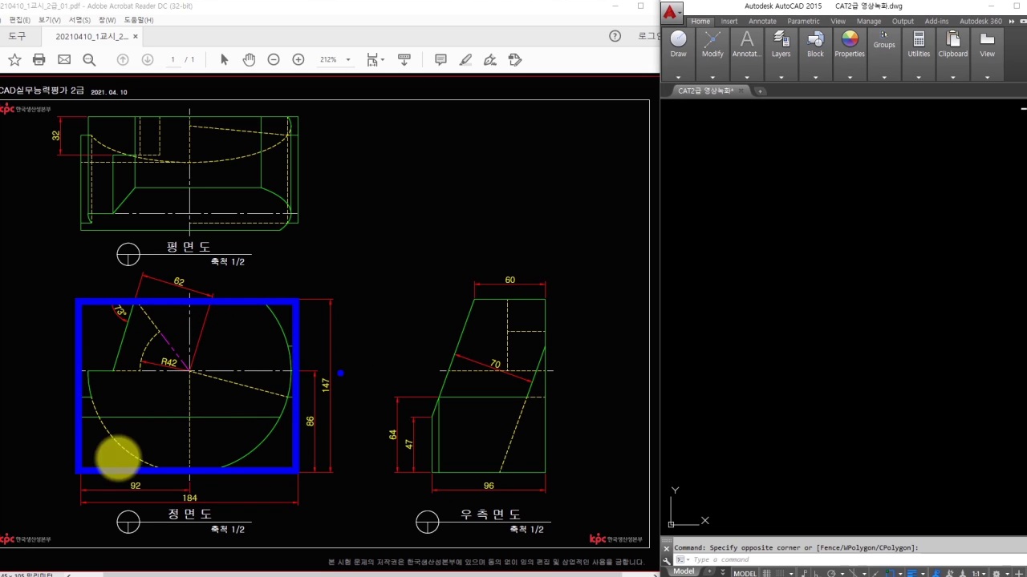
click(119, 454)
text(re)
key(Return)
click(775, 317)
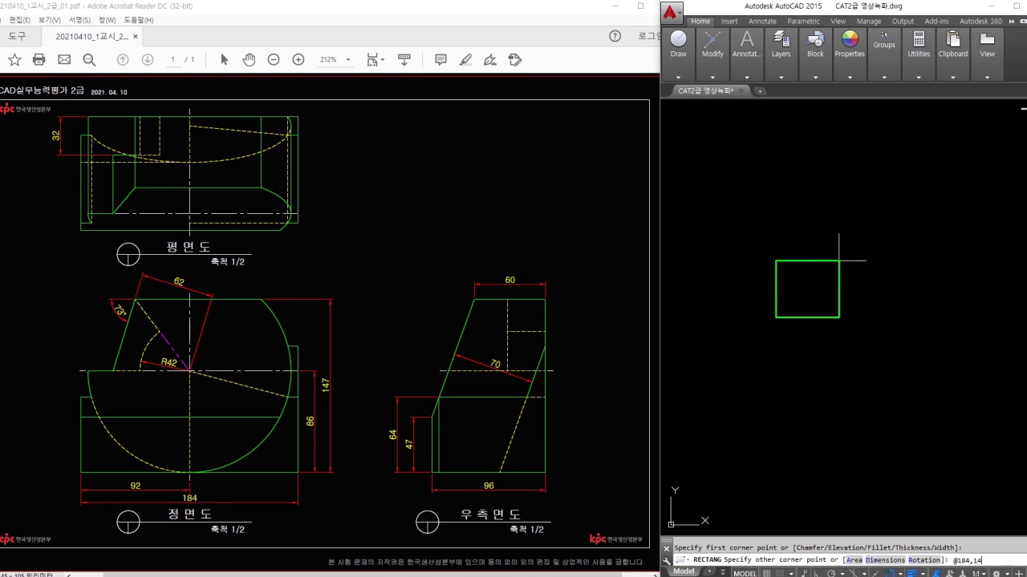
key(Return)
middle_drag(861, 252, 835, 317)
key(Escape)
Step: With Ortho on, draw a horizontal line above the front view rectangle and continue it vertically down past the rectangle's right side
text(l)
key(Return)
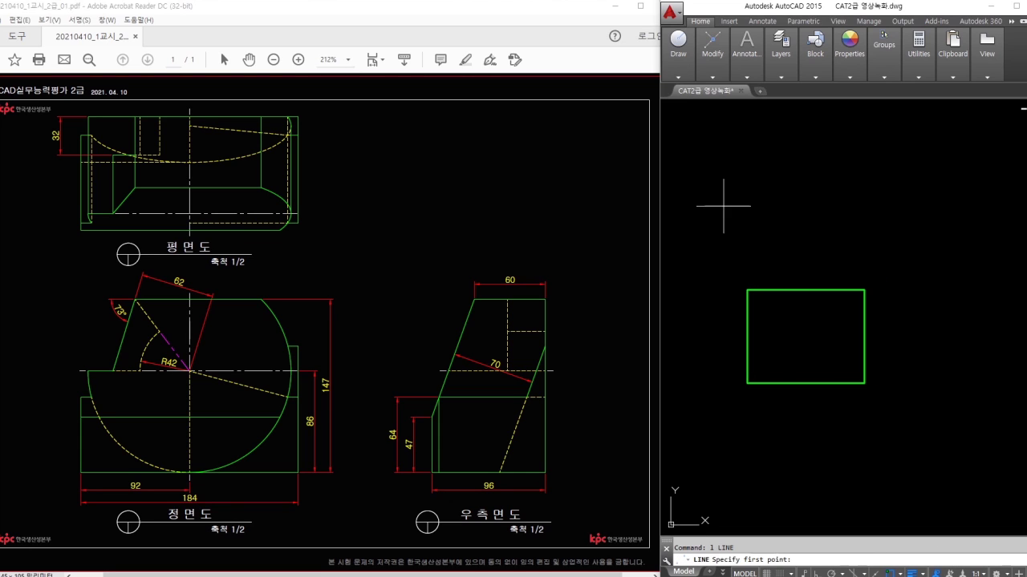
click(724, 195)
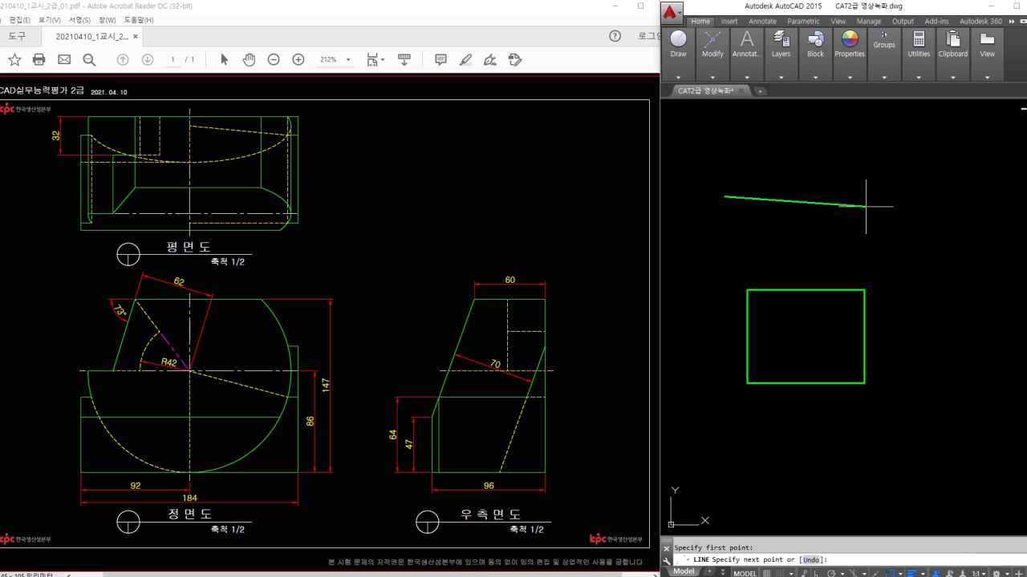
key(F8)
key(F8)
key(F8)
key(F8)
key(F8)
click(930, 225)
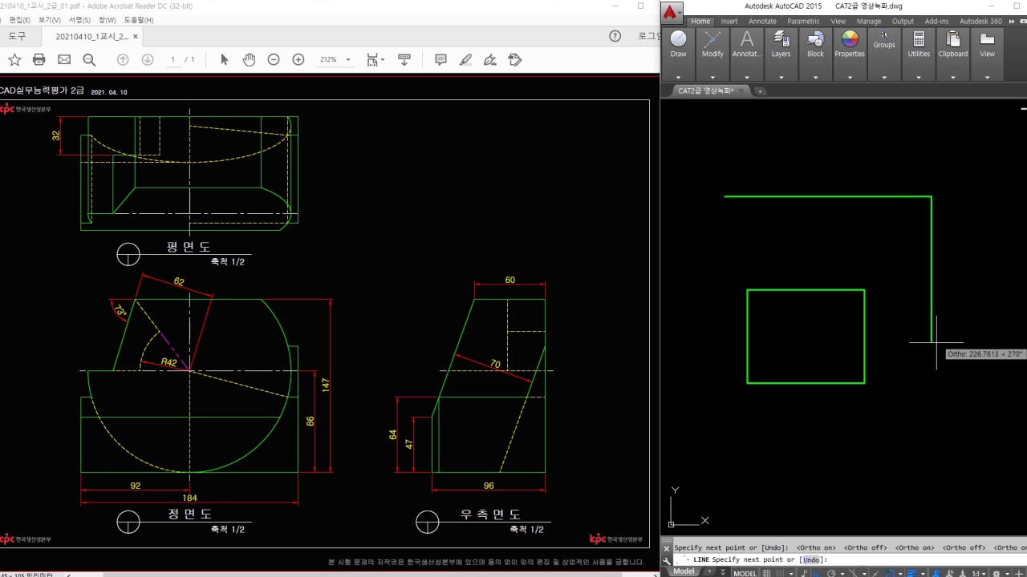
click(932, 411)
key(Escape)
Step: Draw a 45-degree projection line up and to the right from the corner where the horizontal and vertical lines meet
middle_drag(981, 284, 954, 334)
key(space)
click(903, 245)
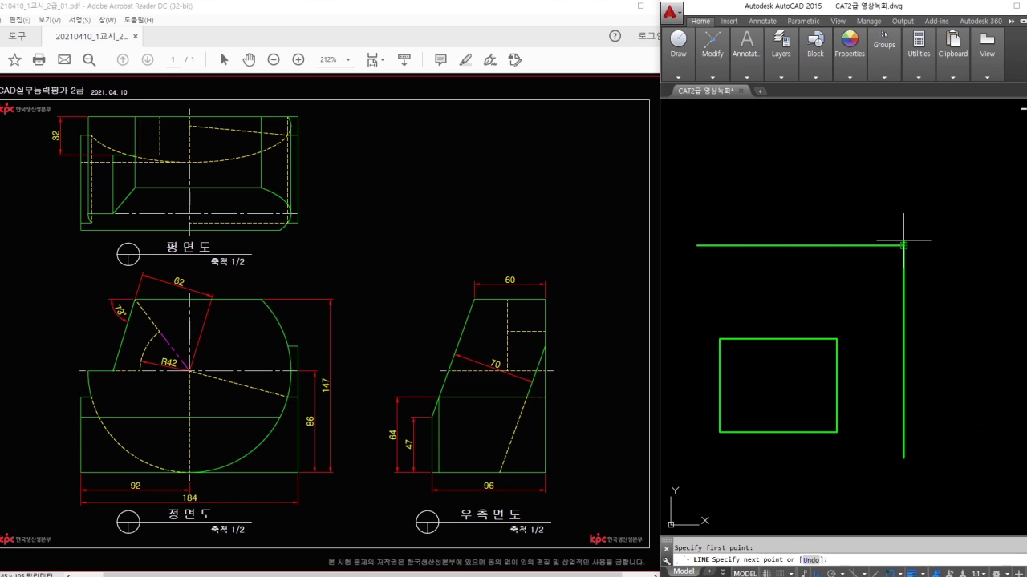
text(<45)
key(Return)
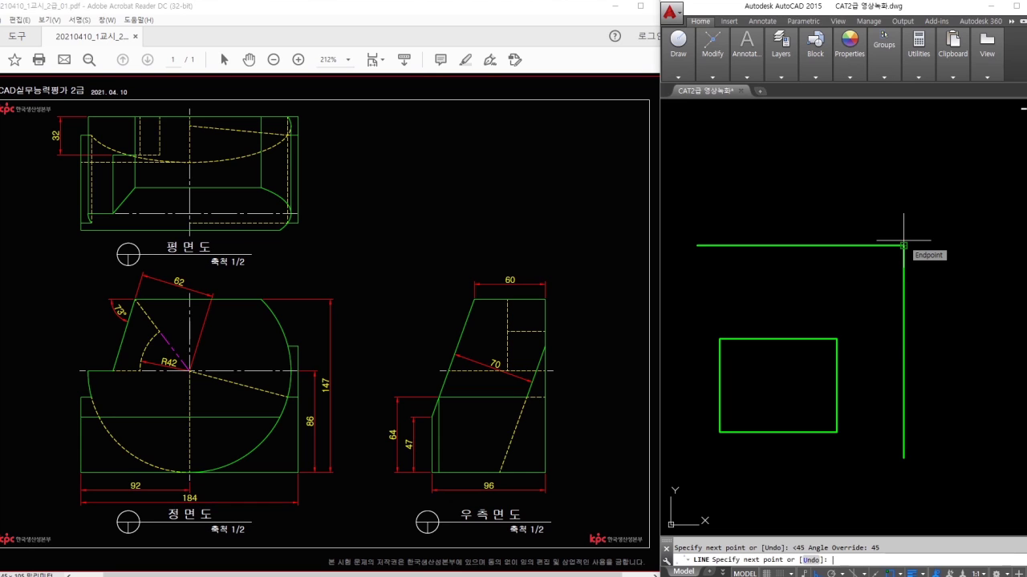
click(1021, 134)
key(Escape)
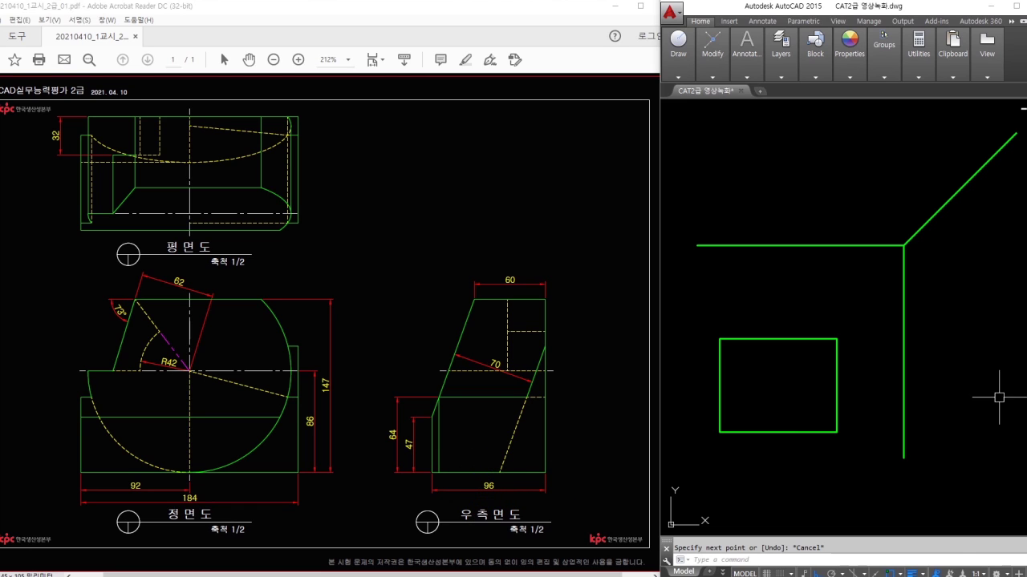
Step: Offset the vertical reference line 96 to the right for the side view's width
key(Return)
text(96)
key(Return)
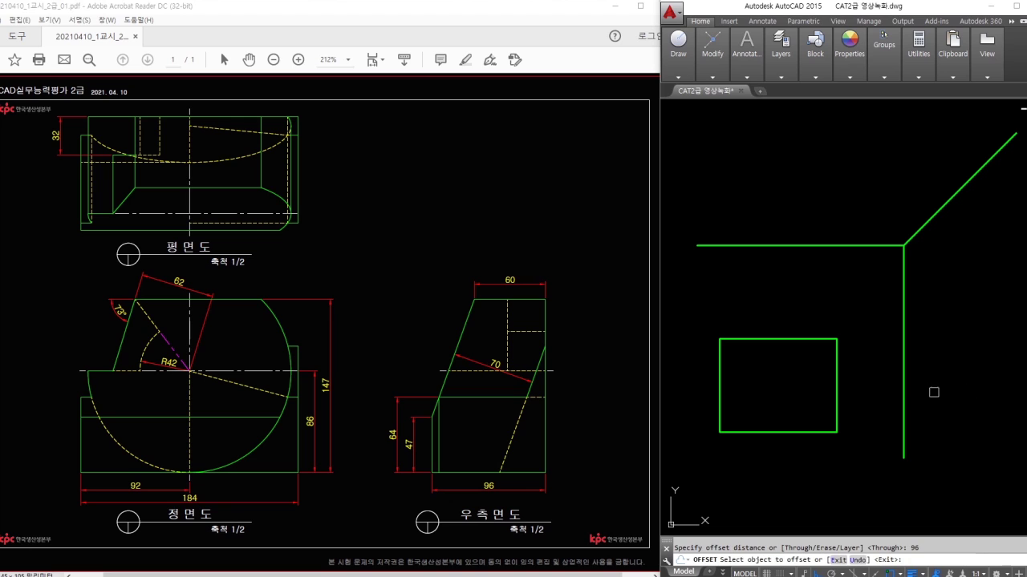
click(904, 401)
click(970, 396)
key(Escape)
Step: Project horizontal lines from the front rectangle's lower-right and upper-right corners across both vertical side view lines
text(l)
key(Return)
click(839, 419)
click(1000, 423)
key(Return)
key(Return)
click(837, 339)
click(1009, 339)
key(Escape)
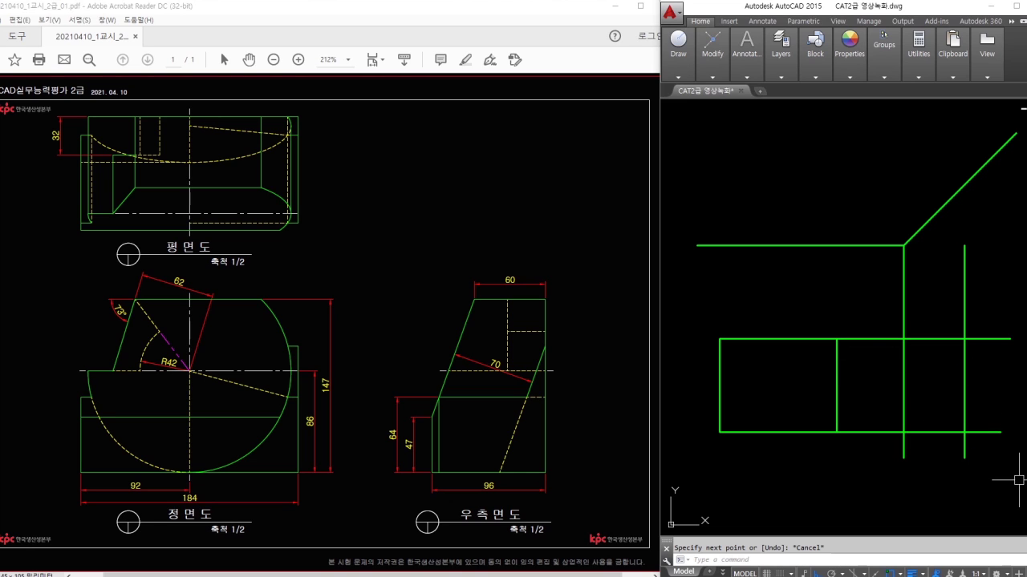
Step: Trim the projection and vertical lines outside their intersections, leaving a closed rectangle for the side view
text(tr)
key(Return)
key(Return)
click(974, 442)
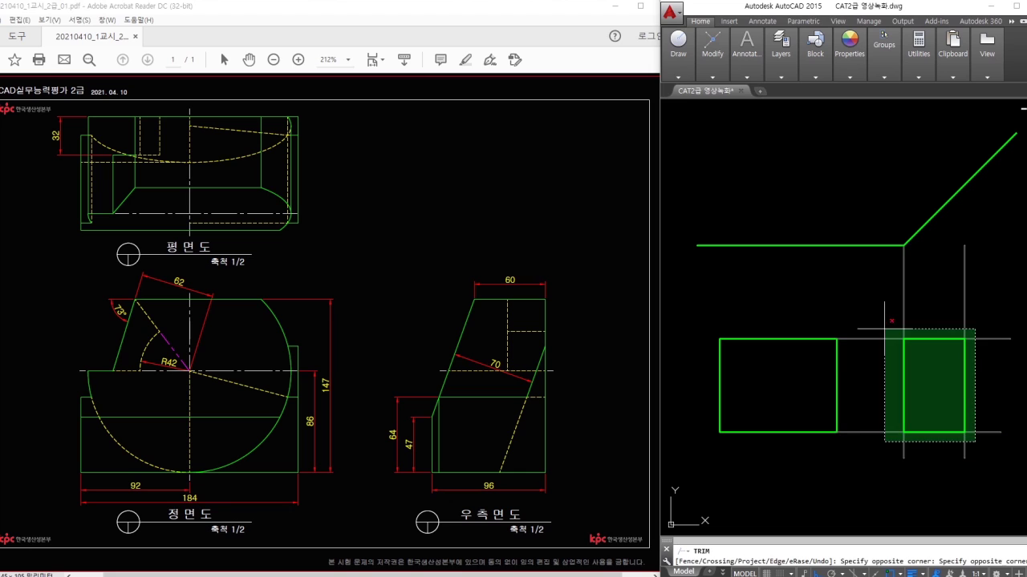
click(880, 322)
key(Escape)
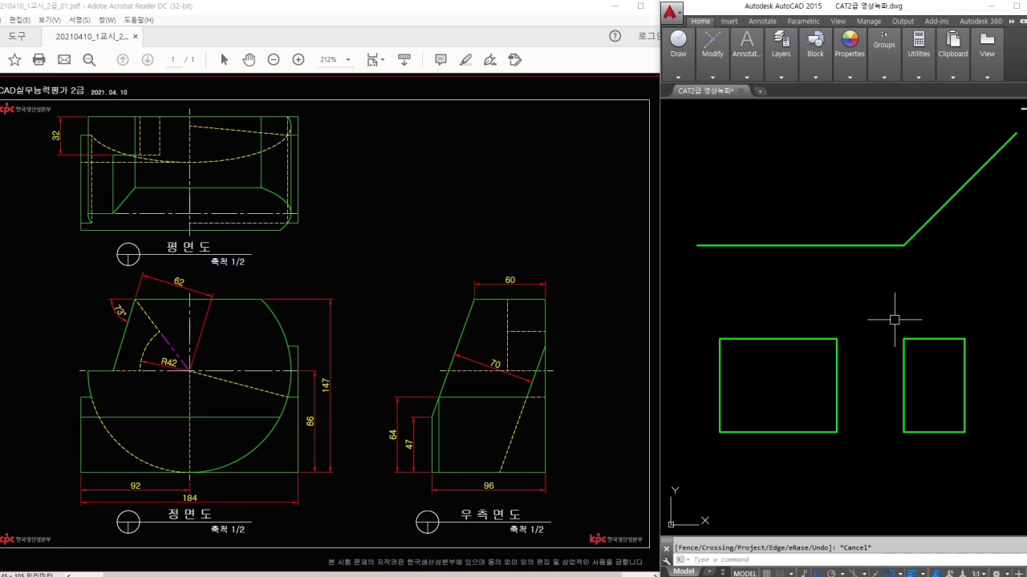
Step: Project a vertical line up from the side view's upper-right corner past the 45-degree line, and a horizontal line left from their intersection
text(l)
key(Return)
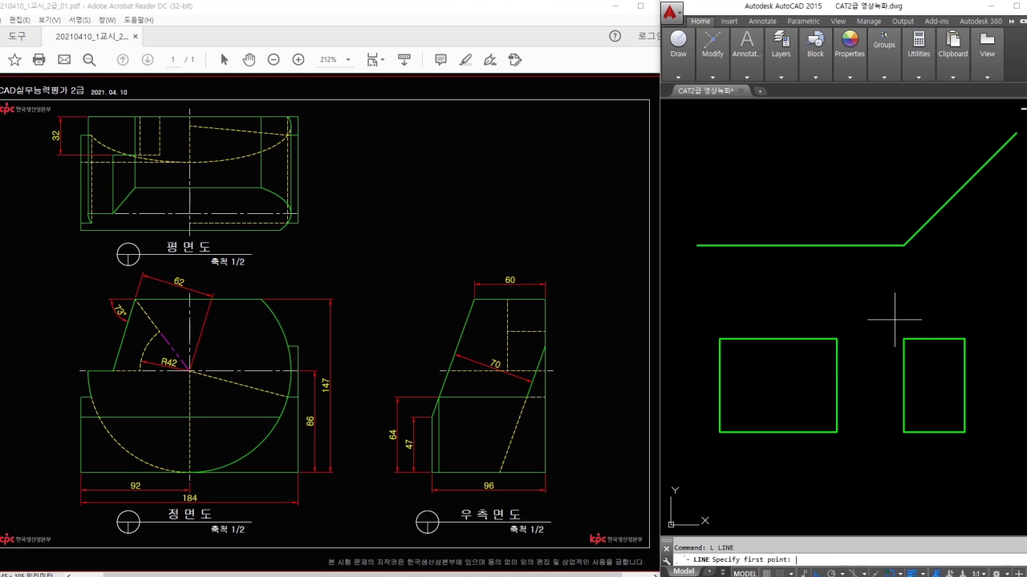
click(964, 339)
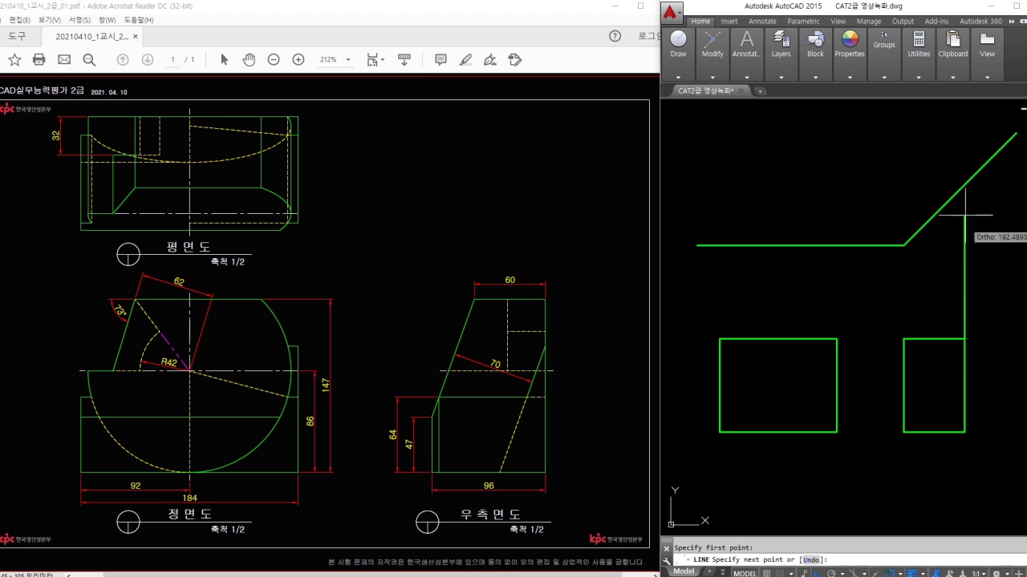
click(964, 139)
key(Return)
key(Return)
click(964, 185)
click(688, 186)
Step: Project vertical lines up from the front rectangle's upper-left and upper-right corners across both horizontal top view lines
middle_drag(727, 303, 751, 328)
key(Return)
key(Return)
click(734, 350)
click(733, 157)
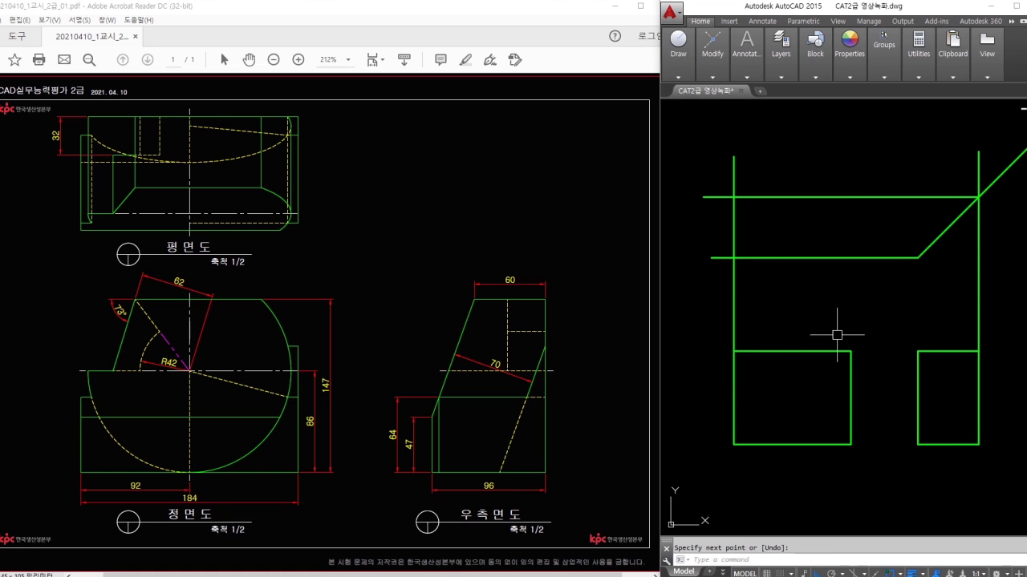
key(Return)
click(850, 352)
click(863, 159)
key(Escape)
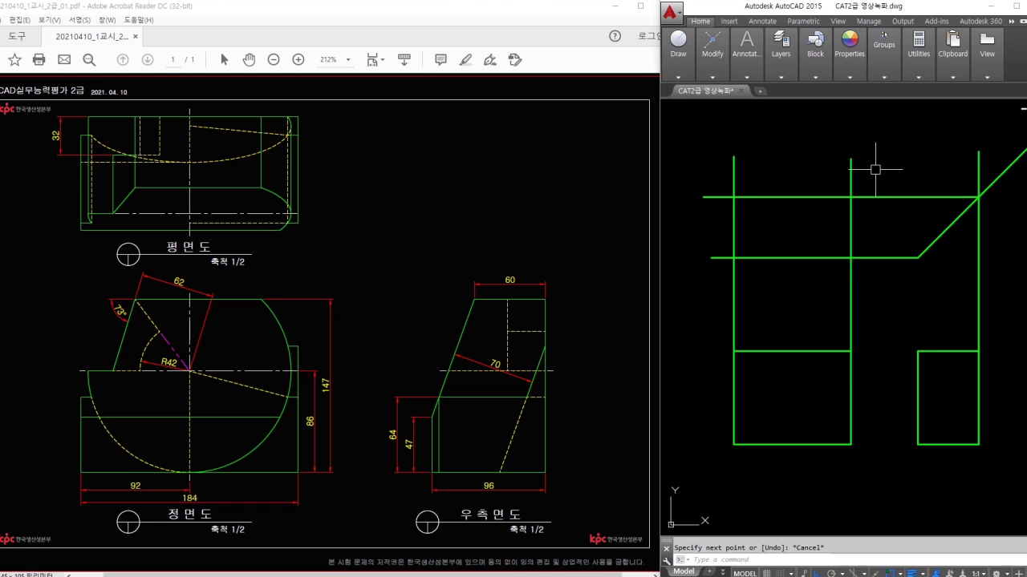
Step: Trim the vertical and horizontal lines outside their intersections, leaving a closed rectangle for the top view
text(tr)
key(Return)
key(Return)
click(881, 182)
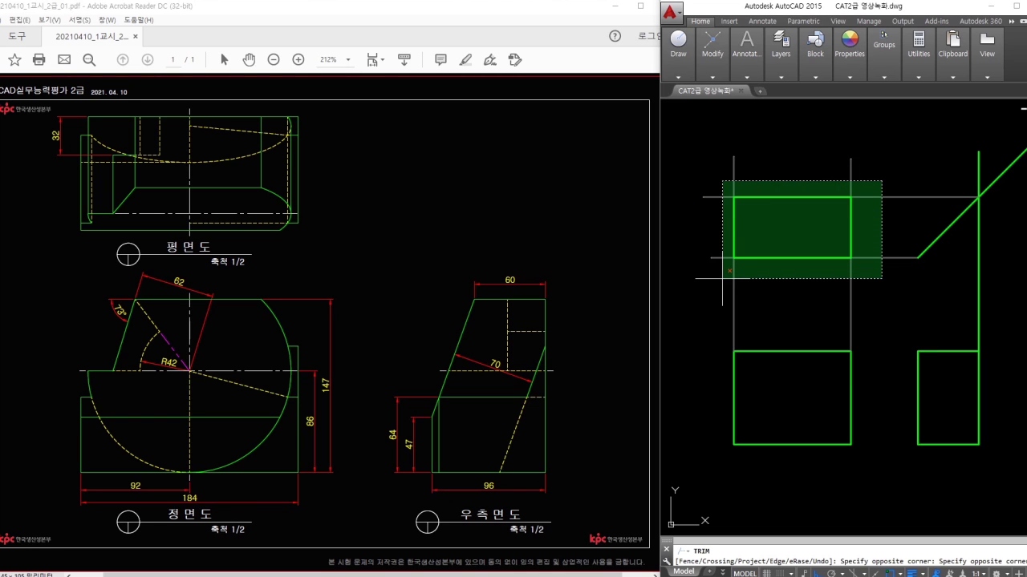
click(721, 278)
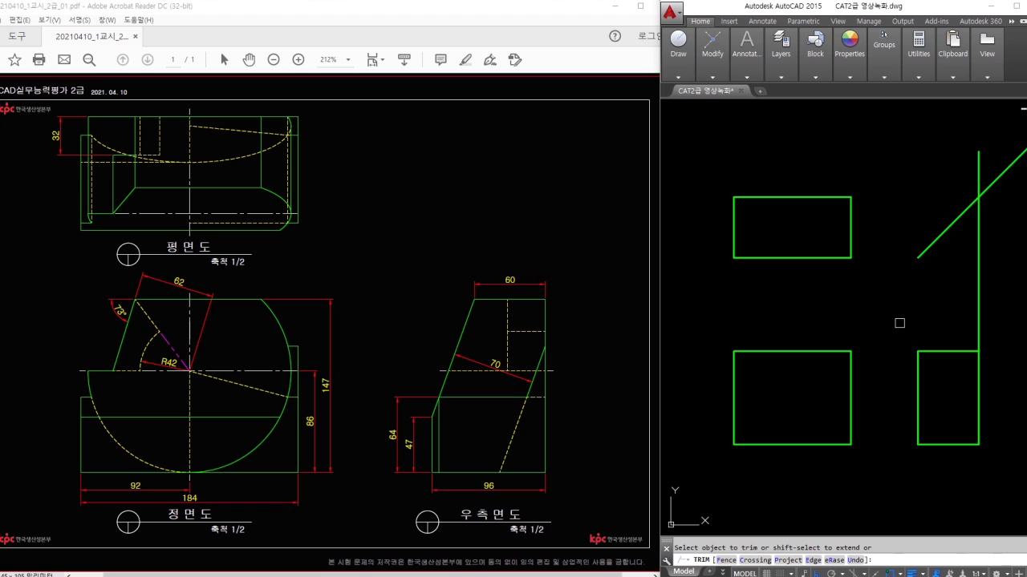
key(Escape)
Step: Erase the leftover vertical projection line above the side view rectangle's upper-right corner
text(e)
key(Return)
click(978, 309)
key(Return)
text(z)
key(Return)
click(713, 166)
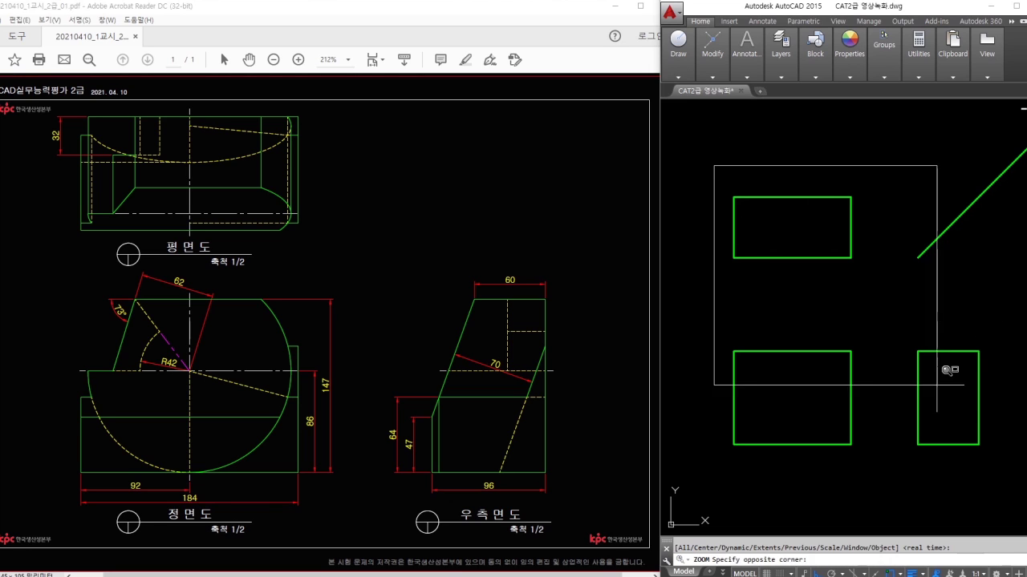
click(987, 465)
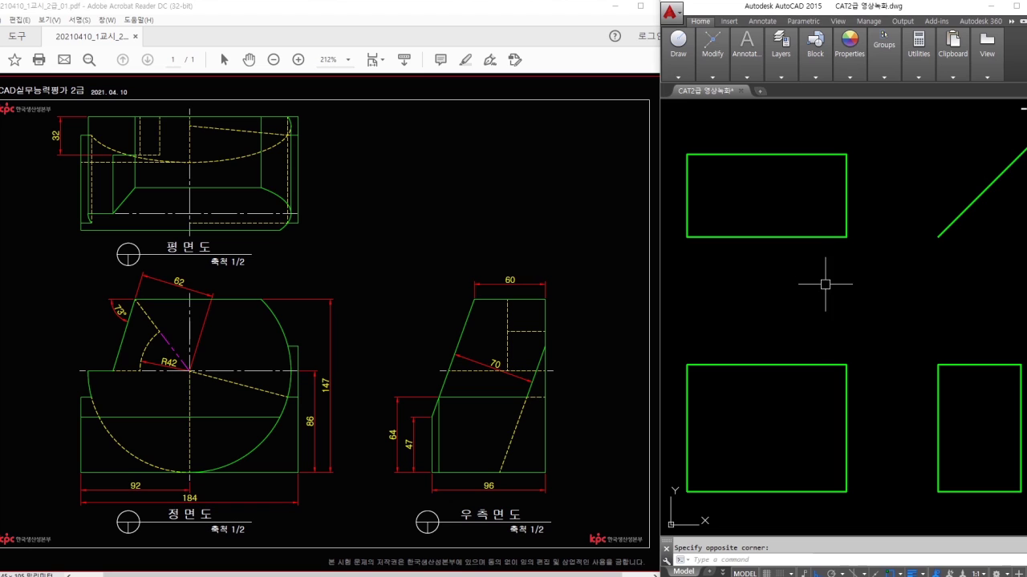
Step: Make the 치수 layer current
click(782, 74)
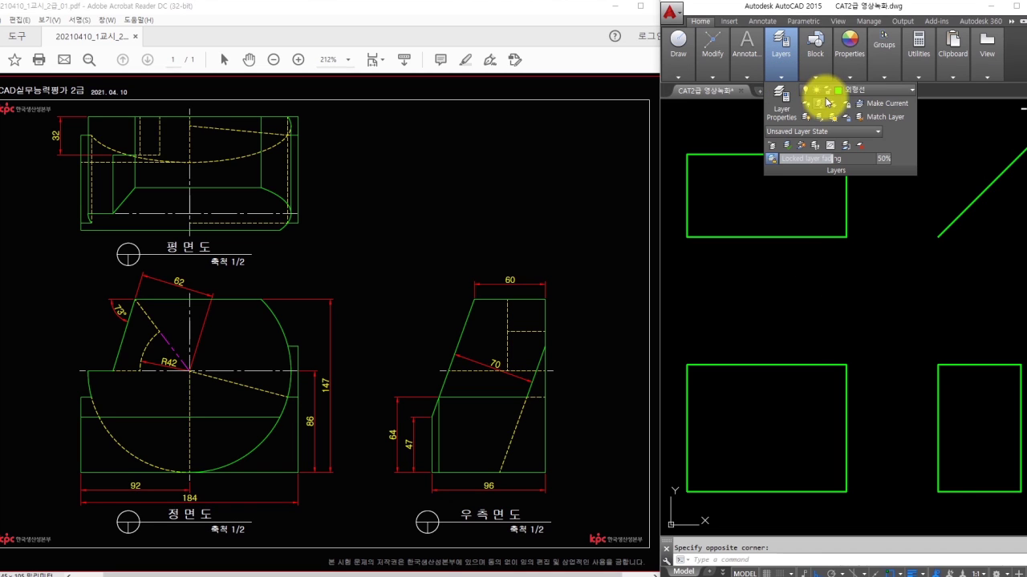
click(850, 90)
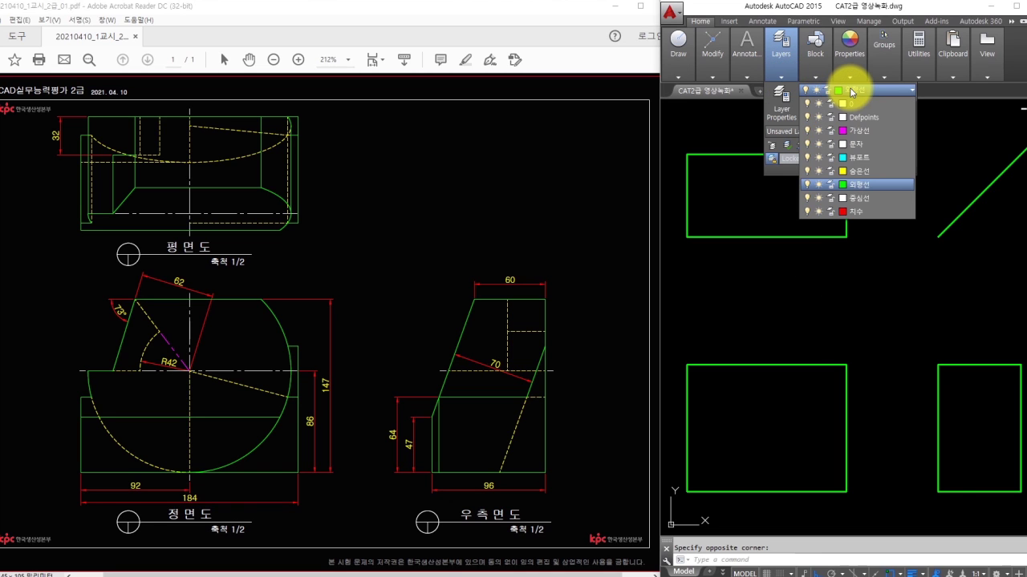
click(855, 211)
middle_drag(810, 313, 870, 222)
scroll(816, 342, up, 2)
middle_drag(817, 341, 816, 361)
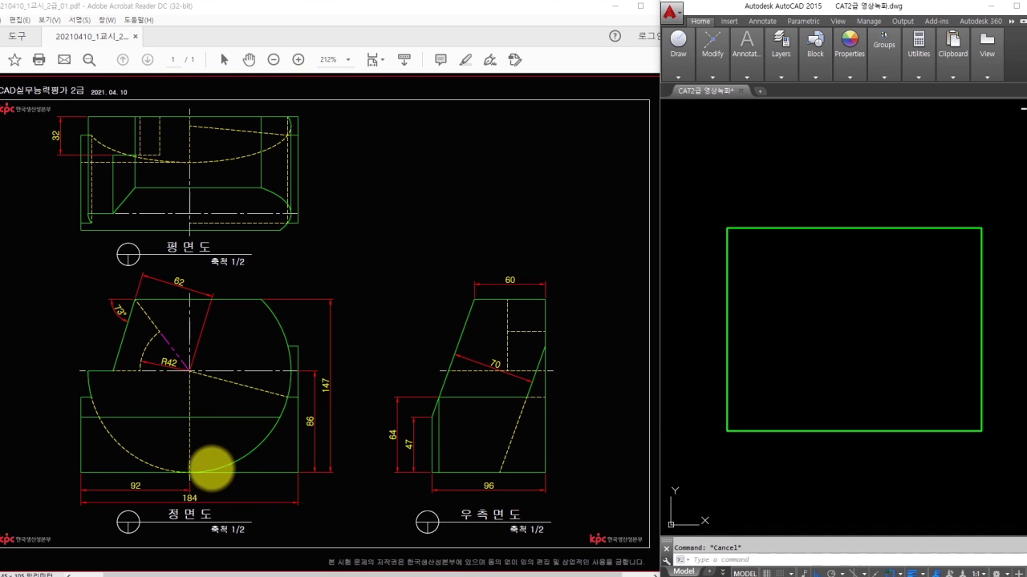
mouse_move(189, 473)
mouse_down()
mouse_move(185, 368)
mouse_move(209, 386)
mouse_up()
mouse_move(320, 438)
mouse_down()
mouse_move(291, 422)
mouse_move(313, 409)
mouse_move(320, 436)
mouse_up()
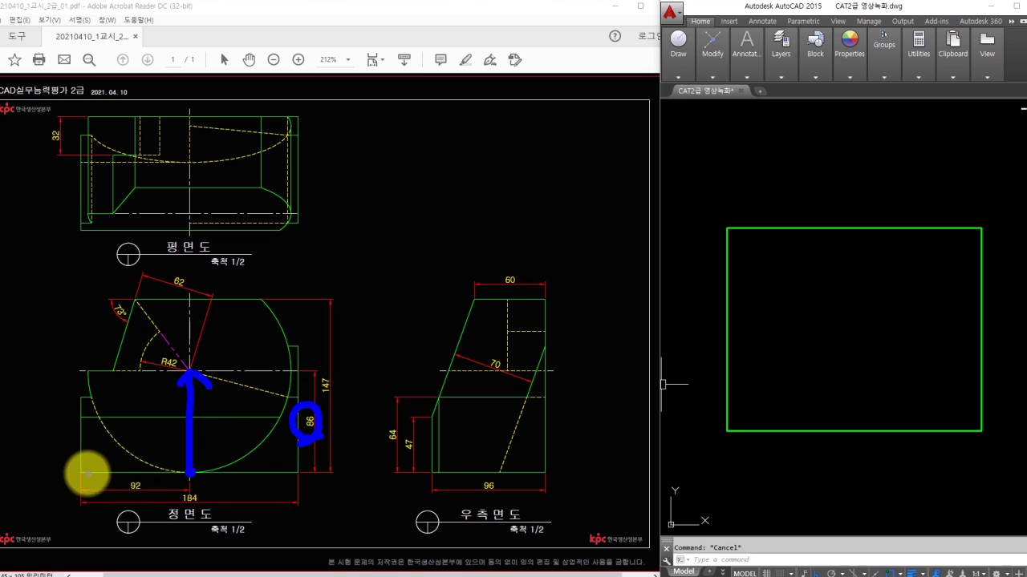
mouse_move(81, 474)
mouse_down()
mouse_move(185, 468)
mouse_move(124, 494)
mouse_move(133, 477)
mouse_move(142, 486)
mouse_up()
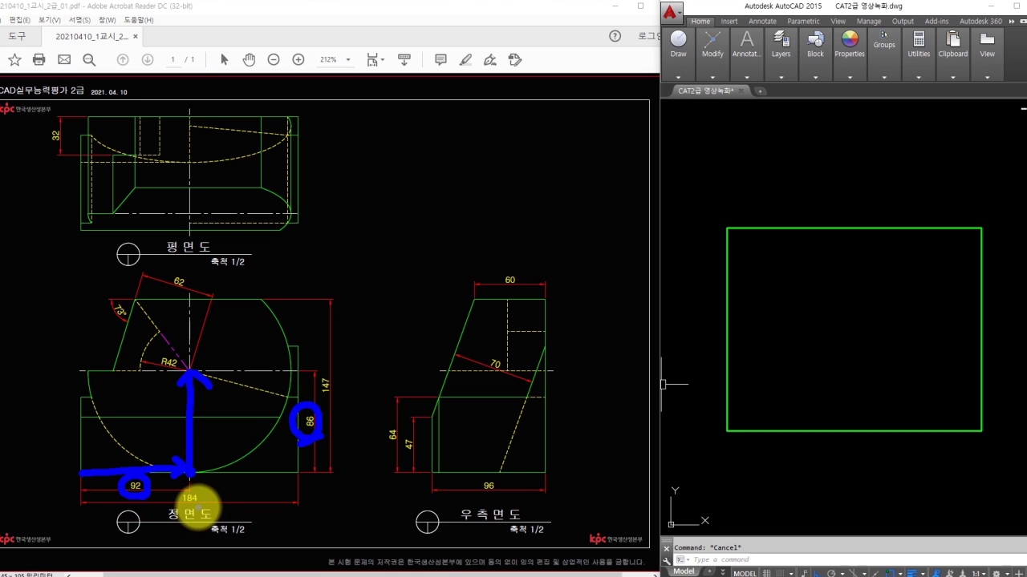
key(Escape)
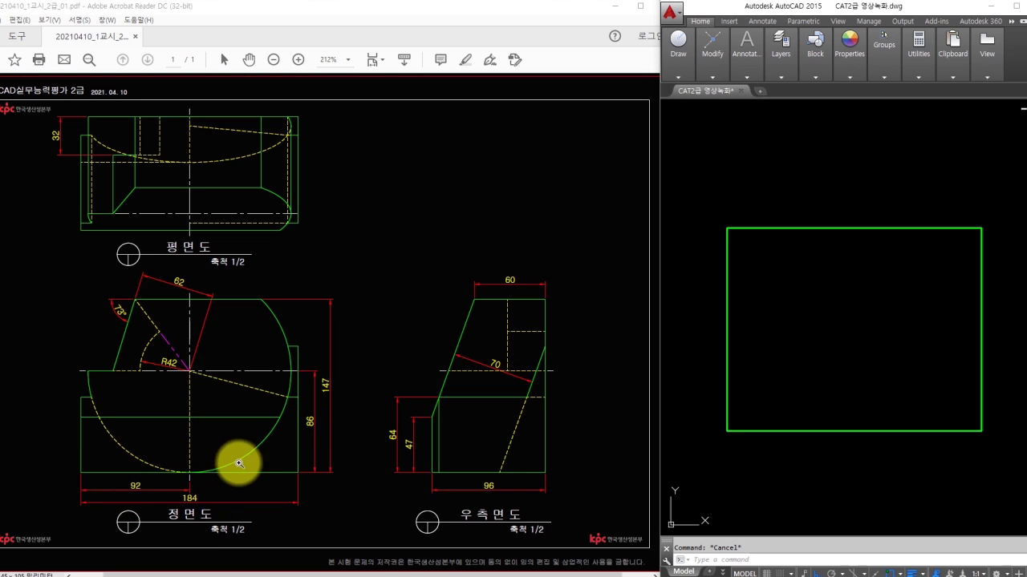
Step: Draw a vertical line 86 long upward from the midpoint of the front rectangle's bottom edge
text(l)
key(Return)
click(853, 431)
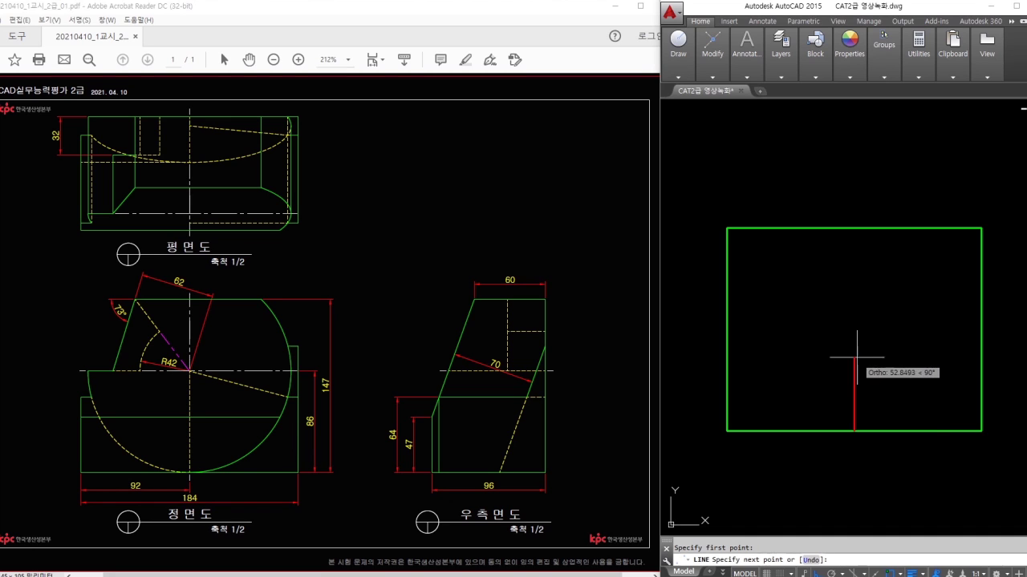
text(86)
key(Return)
key(Escape)
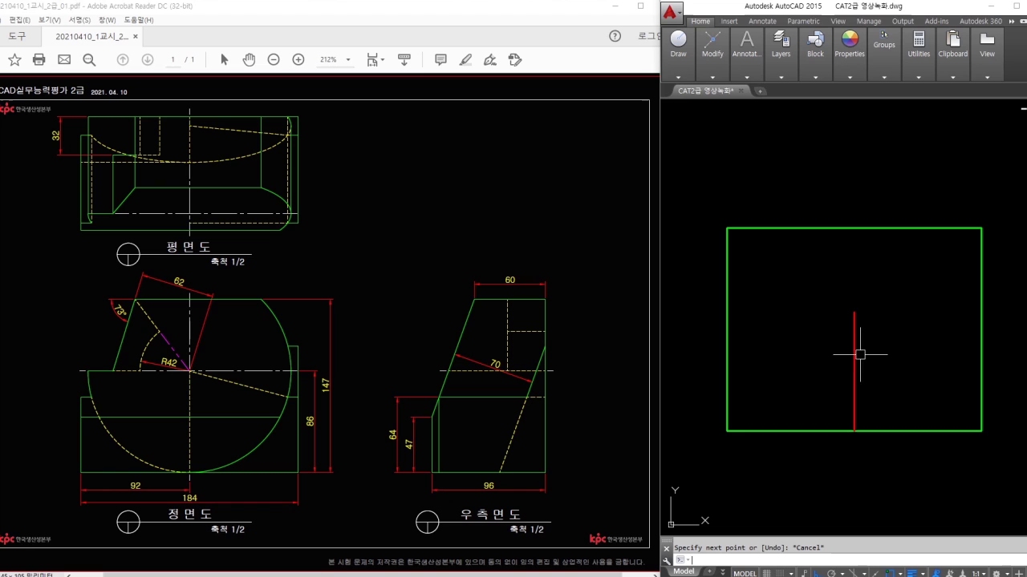
Step: Draw a circle centred on the vertical line's upper end with its radius reaching the line's lower end
text(c)
key(Return)
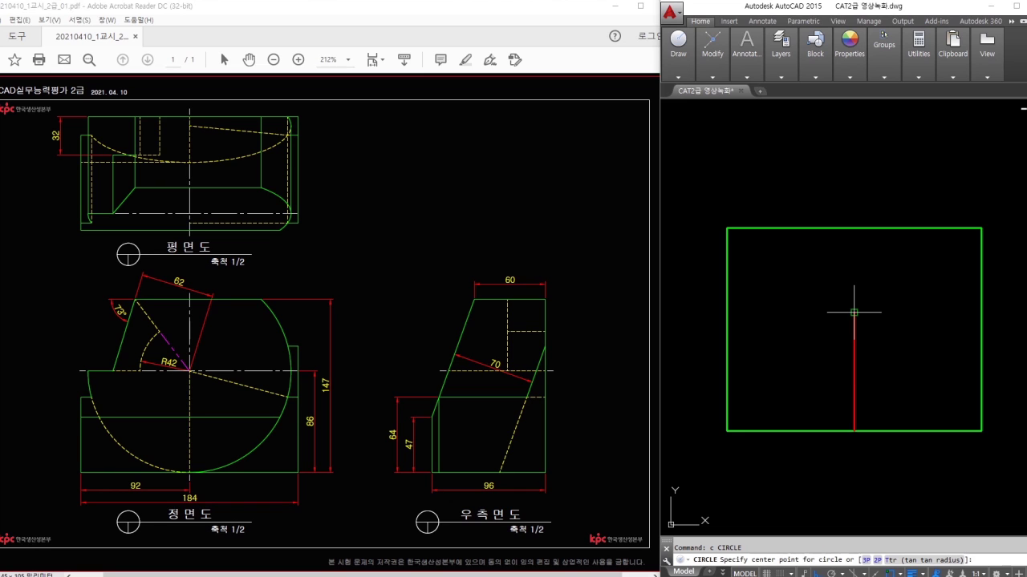
click(854, 312)
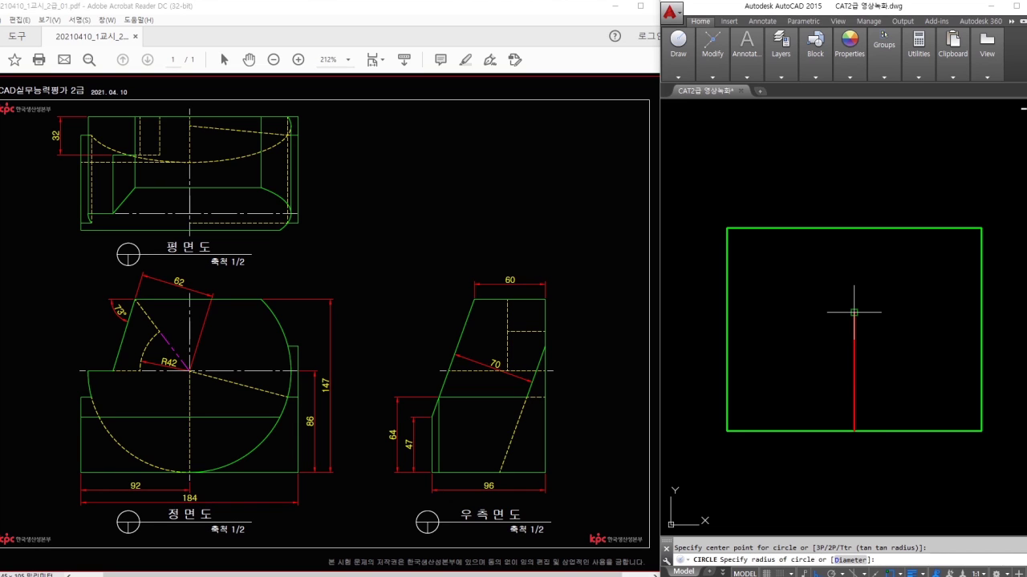
click(854, 424)
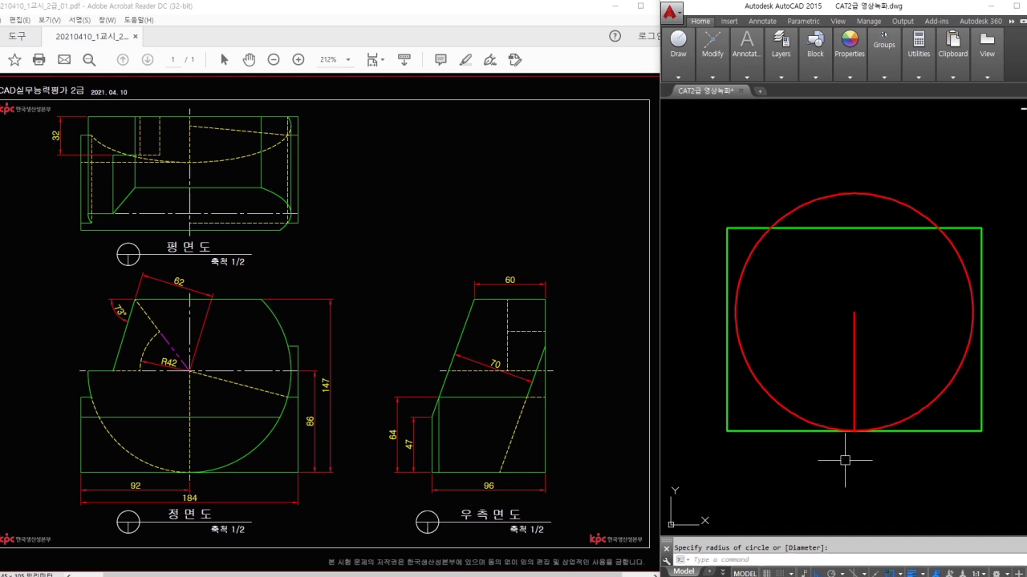
key(Escape)
Step: Check the horizontal distance from the front rectangle's lower-left corner to the circle's lowest point with a linear dimension, and erase that dimension
text(dli)
key(Return)
click(727, 431)
click(854, 431)
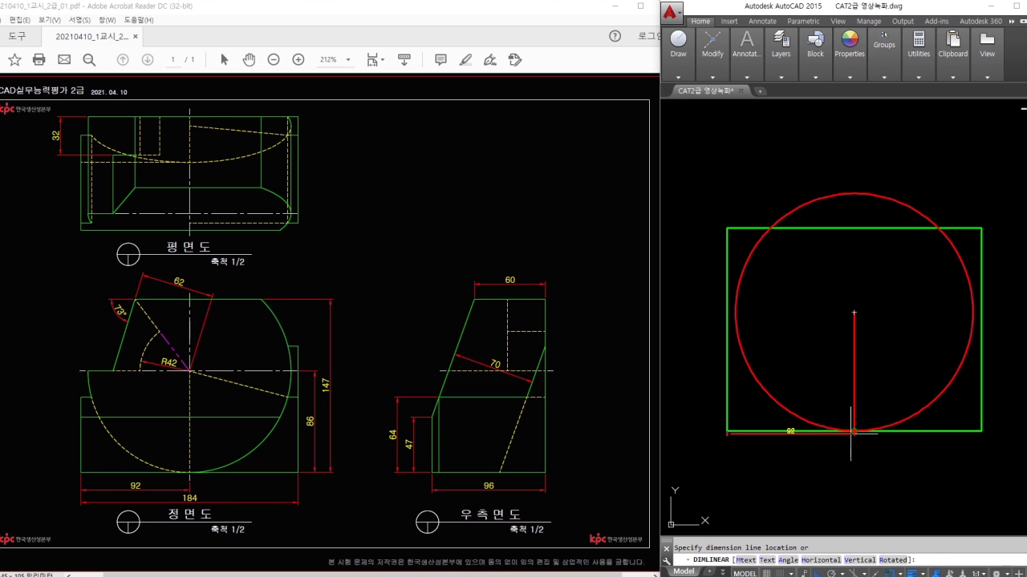
click(846, 447)
scroll(778, 456, up, 4)
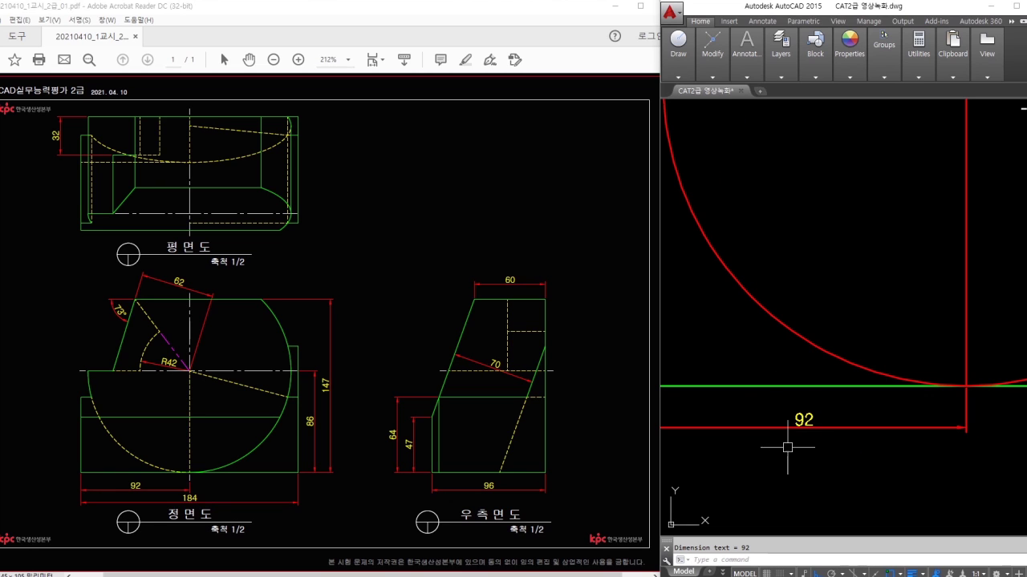
click(850, 410)
click(794, 446)
text(e)
key(Return)
scroll(790, 428, down, 4)
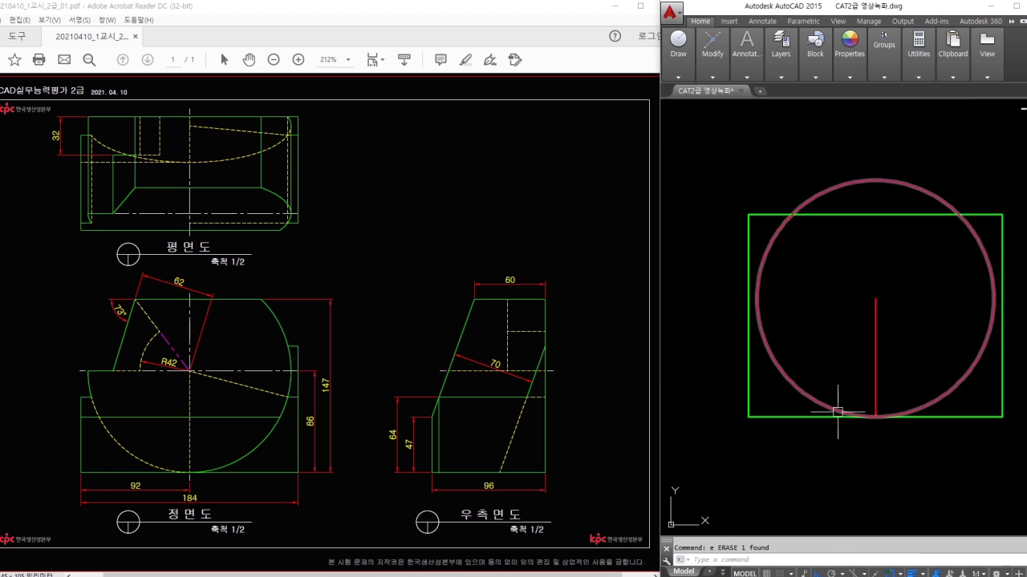
Step: Trim the circle's arc above the front rectangle and the parts of the rectangle's top edge outside the circle
text(tr)
key(Return)
key(Return)
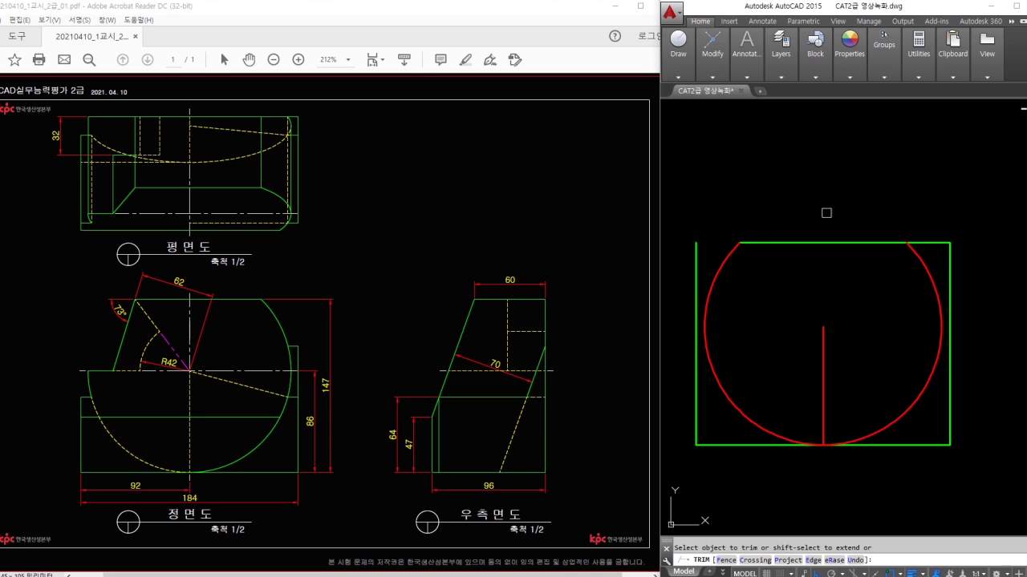
key(Escape)
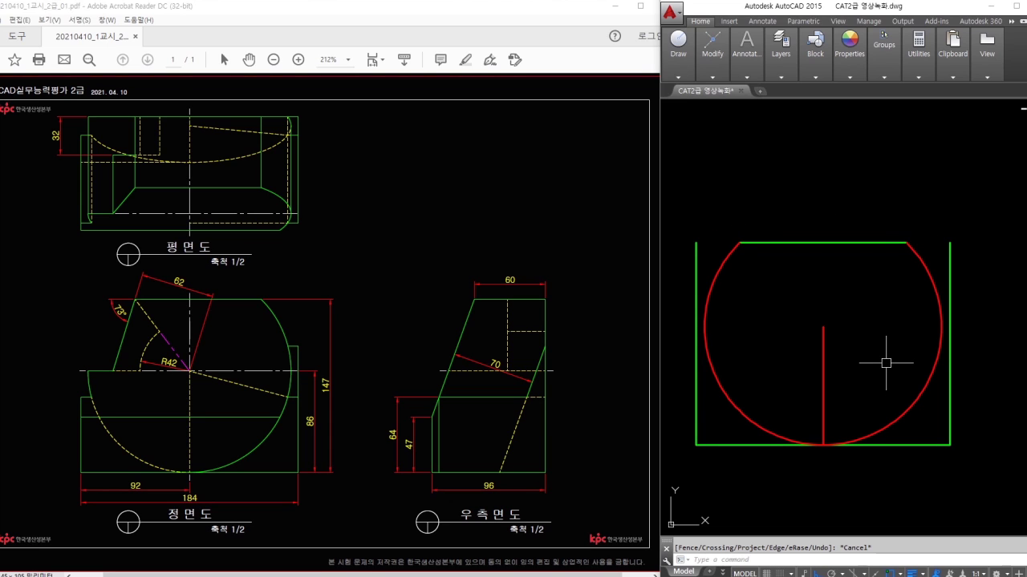
click(872, 370)
click(813, 355)
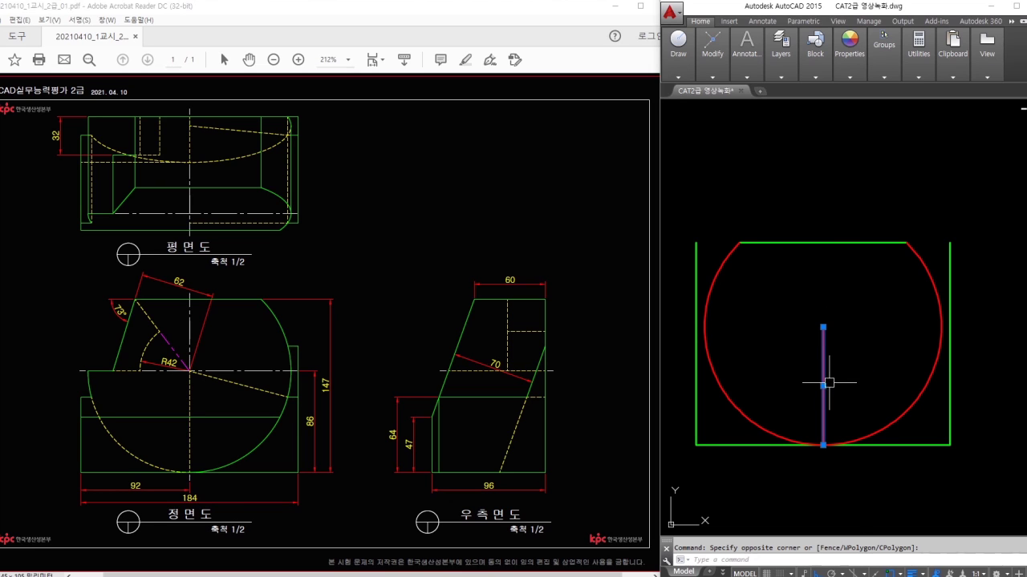
drag(186, 376, 186, 469)
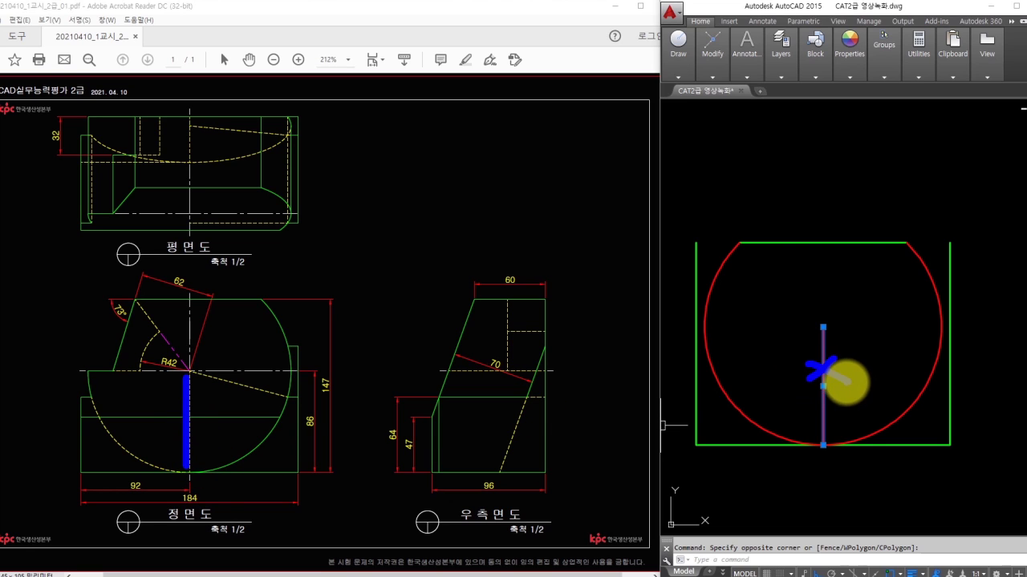
key(Escape)
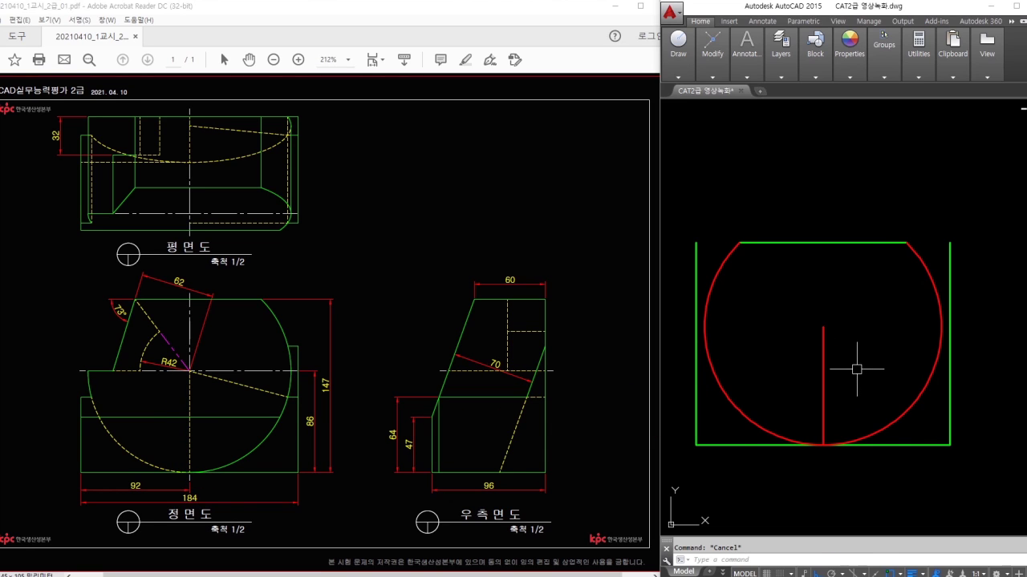
Step: Erase the vertical construction line between the circle's centre and the bottom edge
click(857, 369)
click(788, 369)
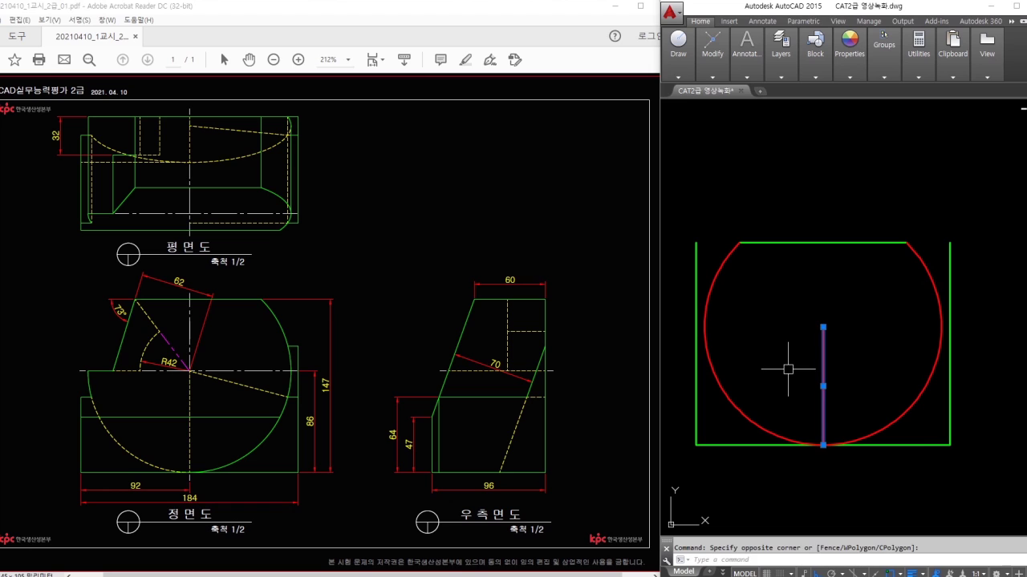
key(Return)
Step: Match the large arc's properties to the green top edge of the front view
text(ma)
key(Return)
click(795, 242)
click(726, 268)
click(795, 345)
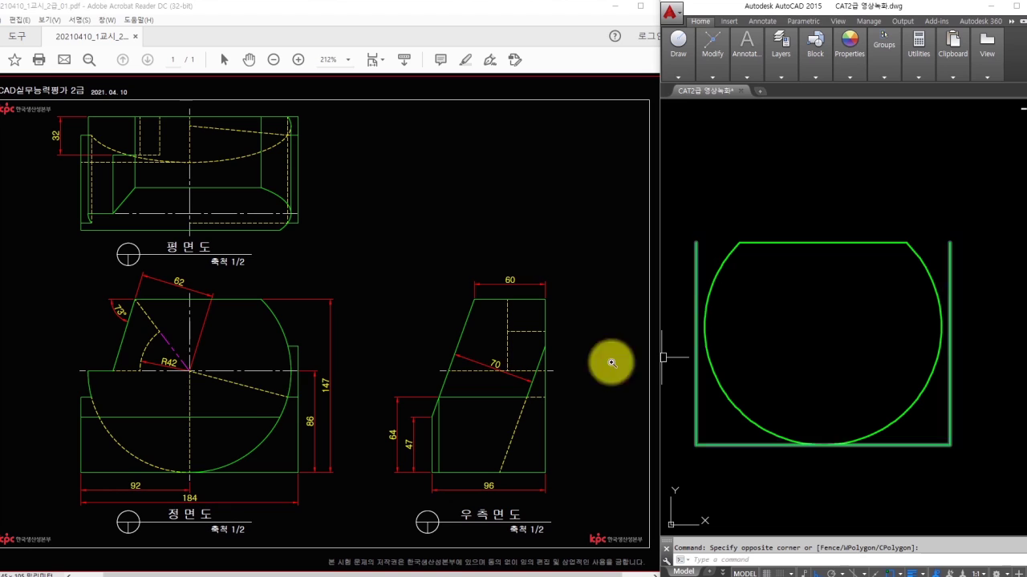
Step: Draw a horizontal line from the large arc's left quadrant to its centre
click(189, 369)
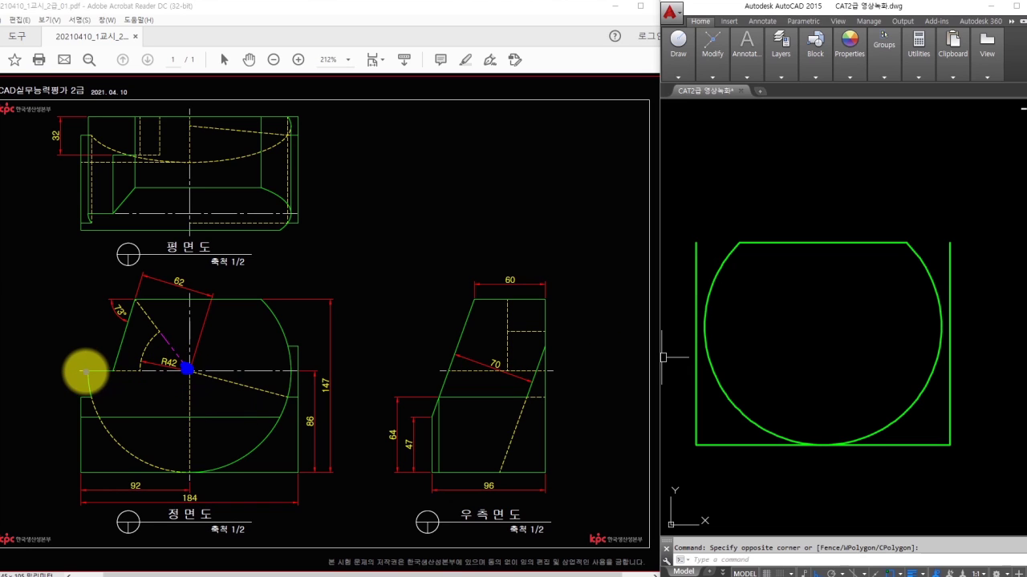
drag(190, 369, 81, 371)
text(l)
key(Return)
click(704, 327)
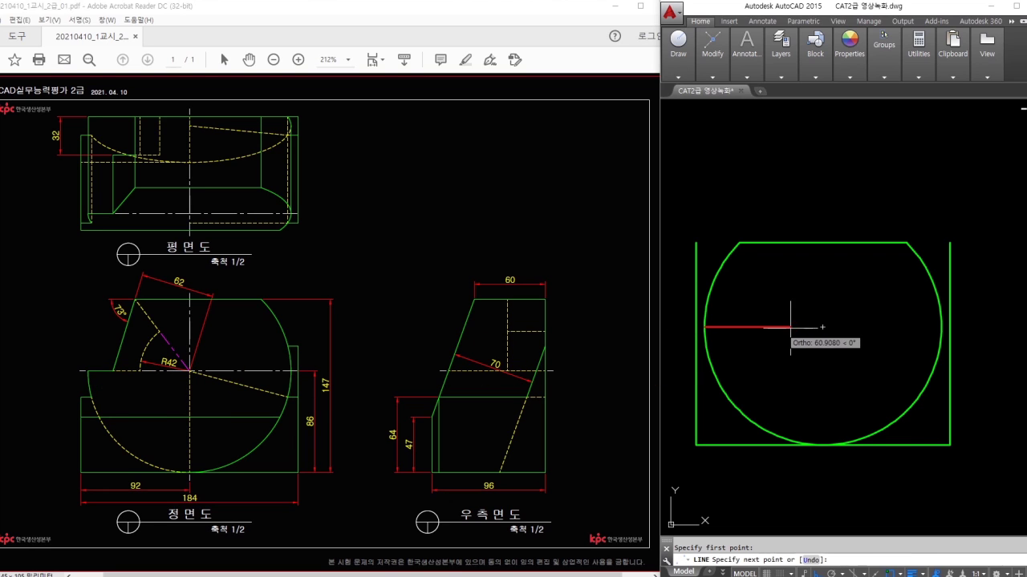
click(823, 327)
key(Escape)
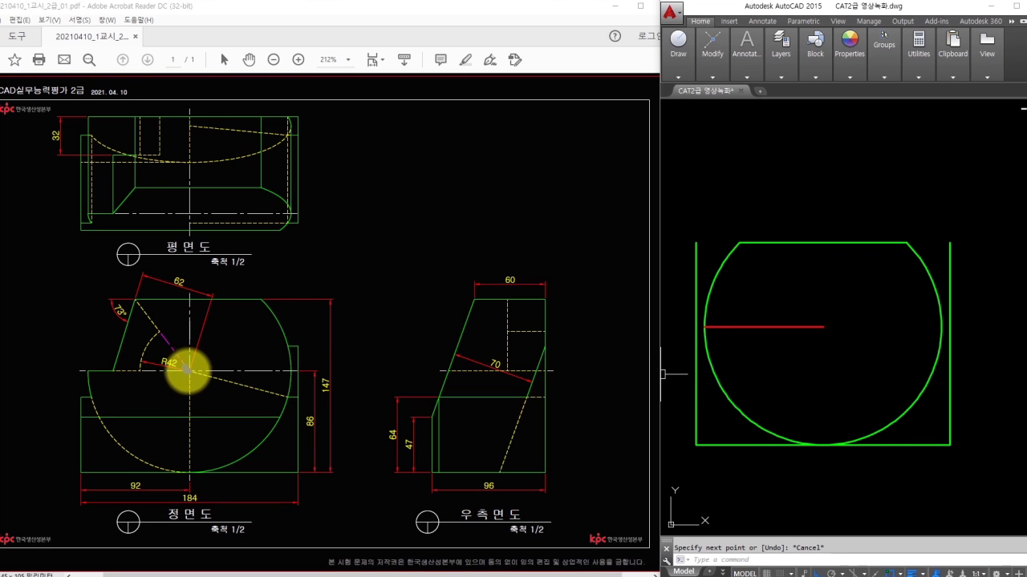
Step: Draw a circle of radius 42 centred on the large arc's centre
click(188, 371)
drag(164, 334, 149, 379)
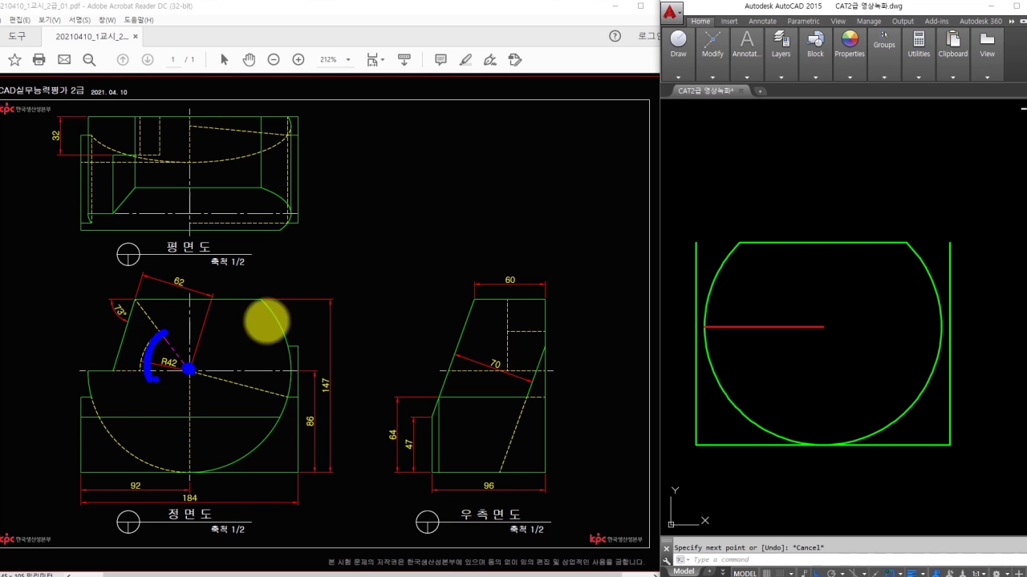
text(c)
key(Return)
click(823, 326)
text(42)
key(Return)
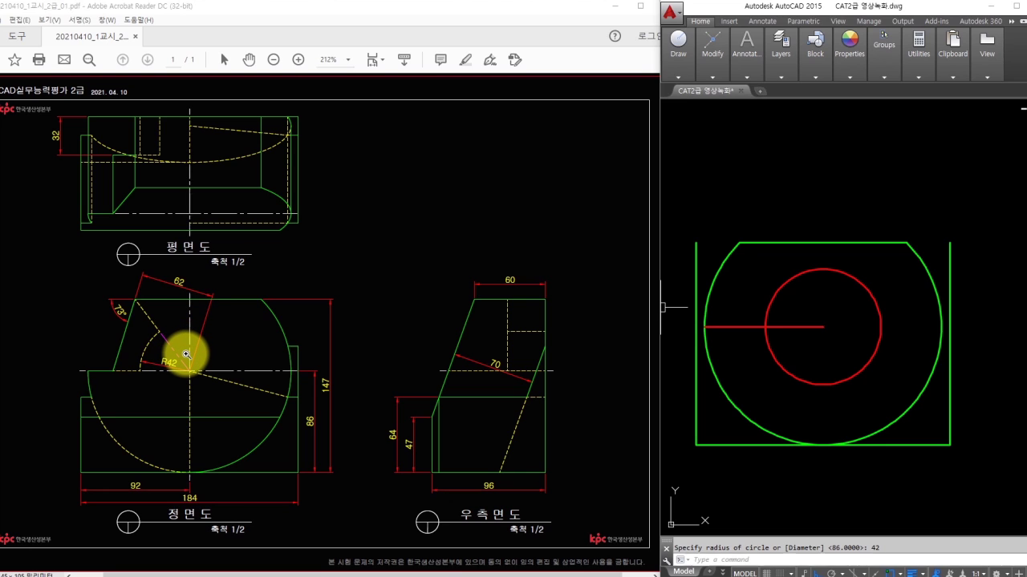
drag(132, 299, 115, 368)
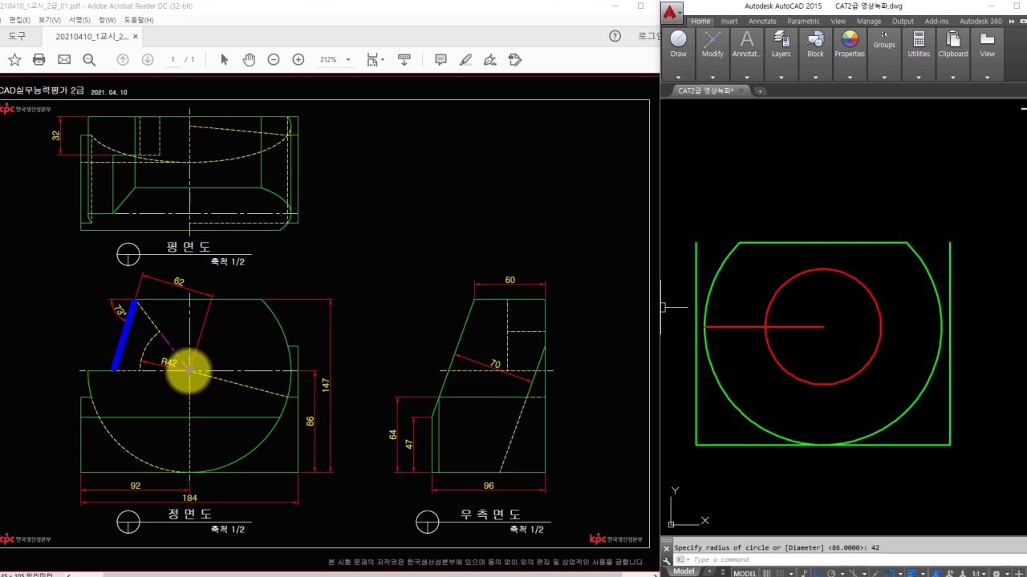
Step: Examine how the reference front view dimensions the slanted edge by angle and by distance from the circle's centre
drag(189, 371, 121, 345)
mouse_move(187, 291)
mouse_down()
mouse_move(165, 270)
mouse_move(190, 285)
mouse_move(249, 281)
mouse_up()
click(248, 288)
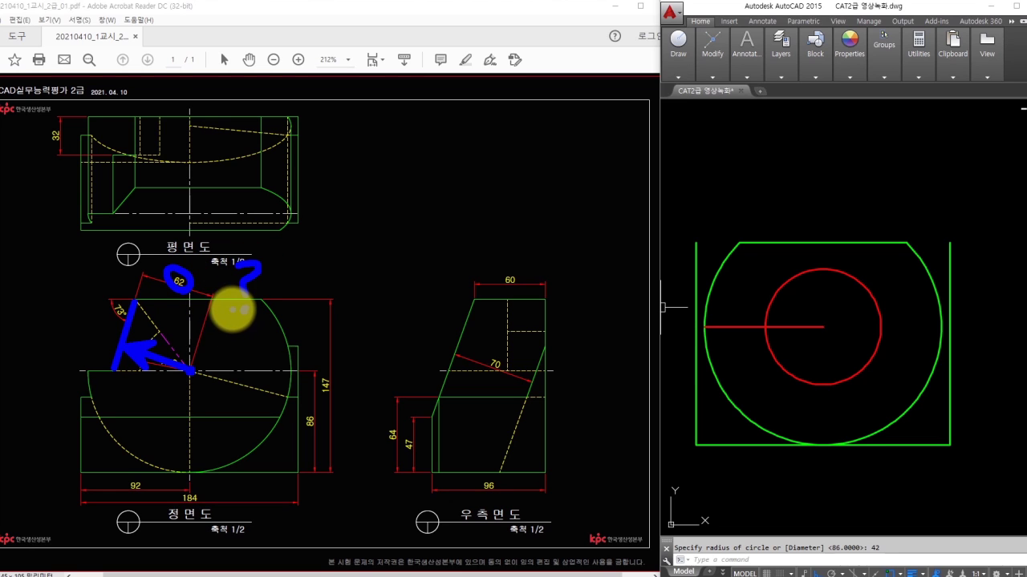
key(Escape)
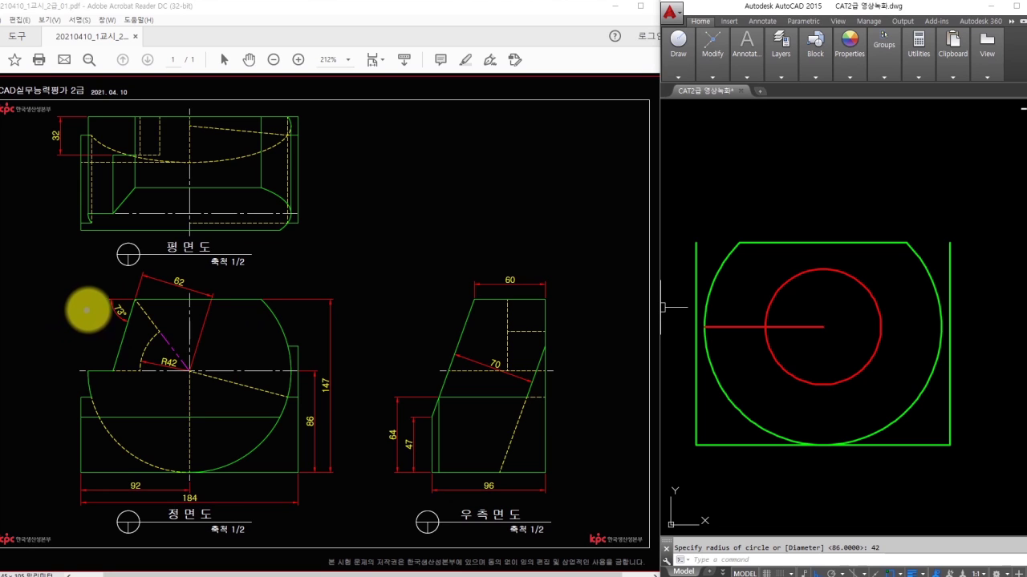
drag(87, 300, 191, 301)
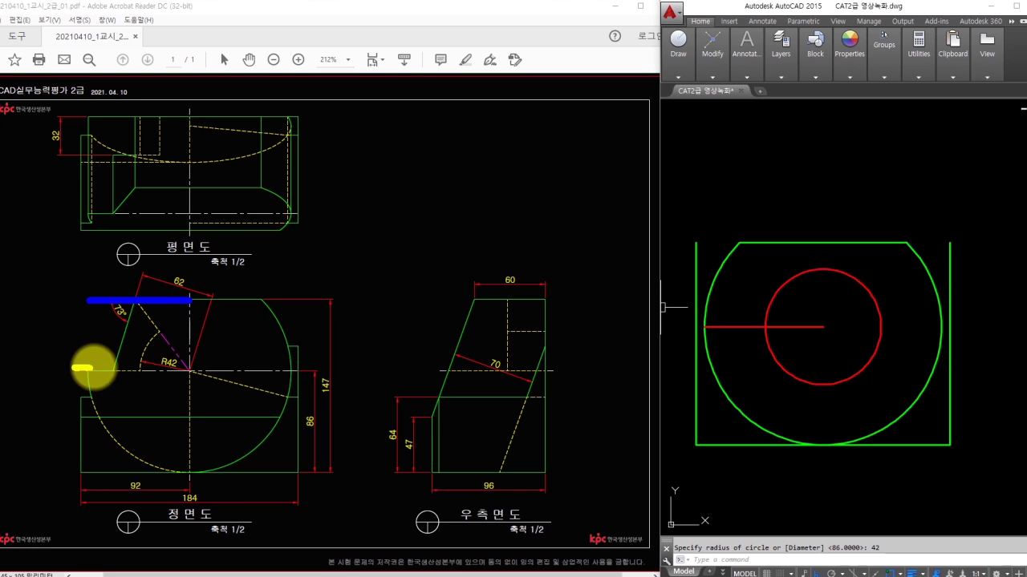
drag(72, 367, 188, 367)
key(y)
drag(96, 403, 146, 273)
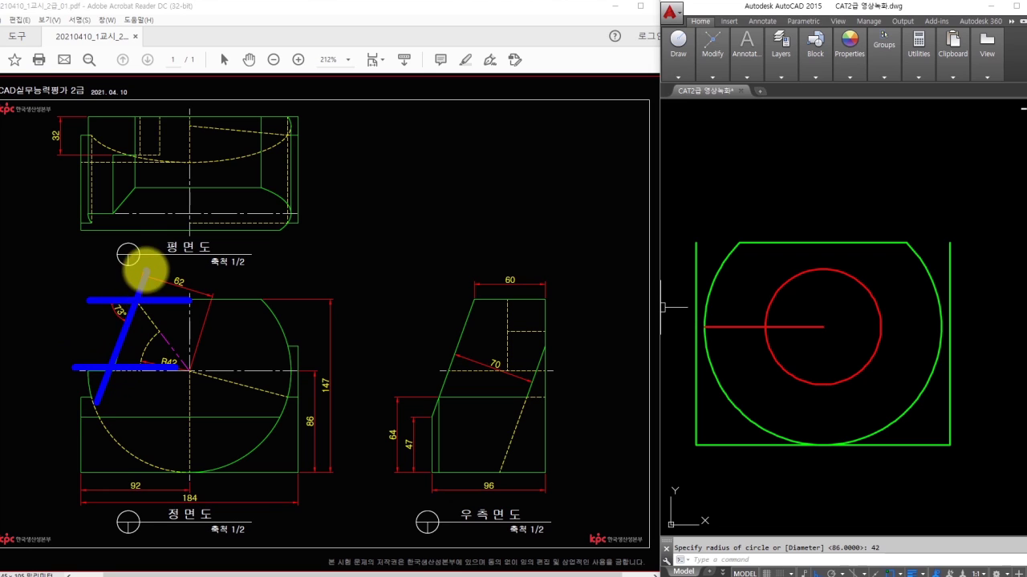
mouse_move(102, 304)
mouse_down()
mouse_move(143, 366)
mouse_move(155, 341)
mouse_move(184, 344)
mouse_move(199, 321)
mouse_up()
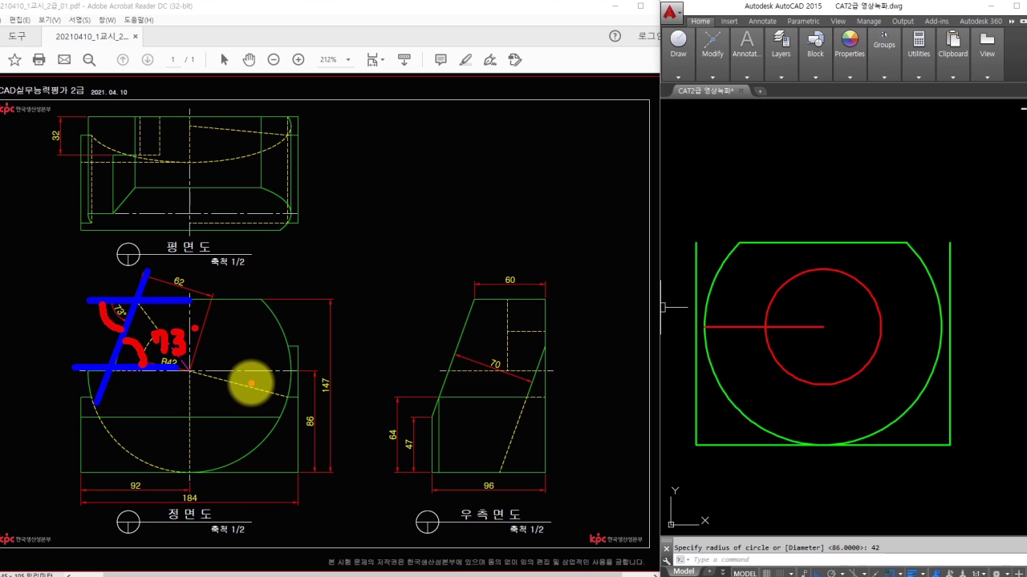
key(Escape)
Step: Draw a construction line from the circle's centre upward past the top edge at 73°
click(721, 222)
click(800, 185)
text(l)
key(space)
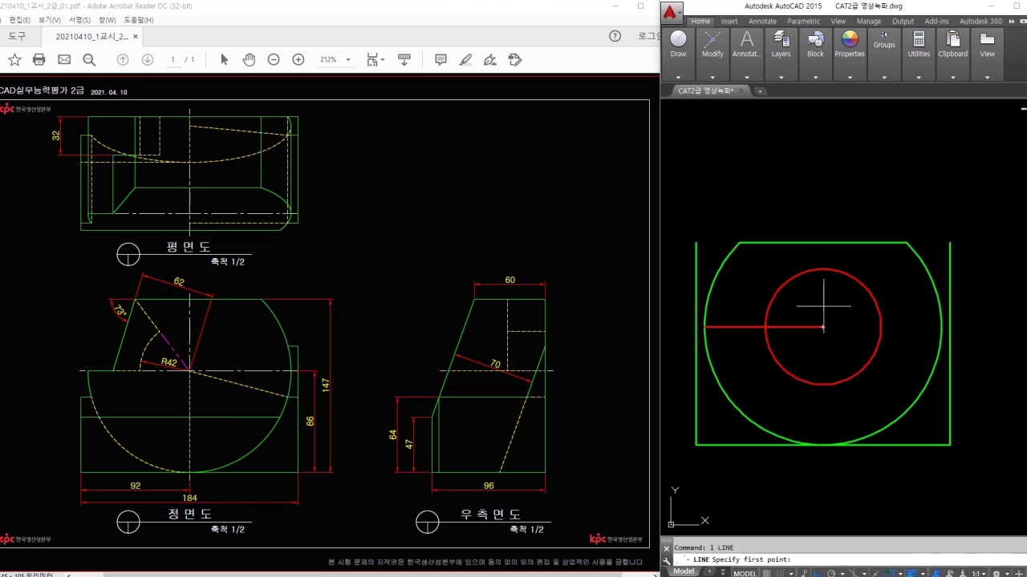
click(822, 327)
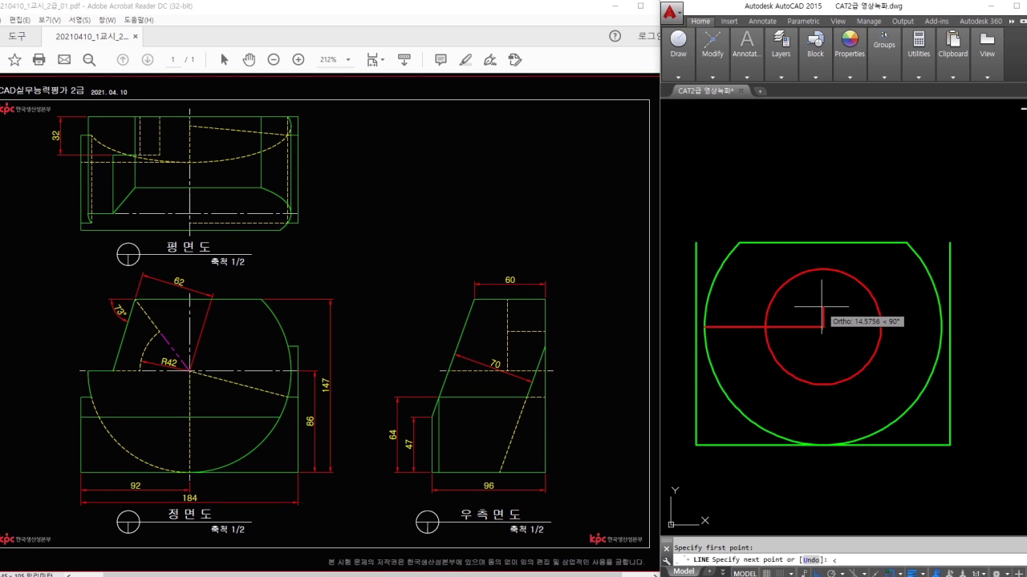
click(864, 191)
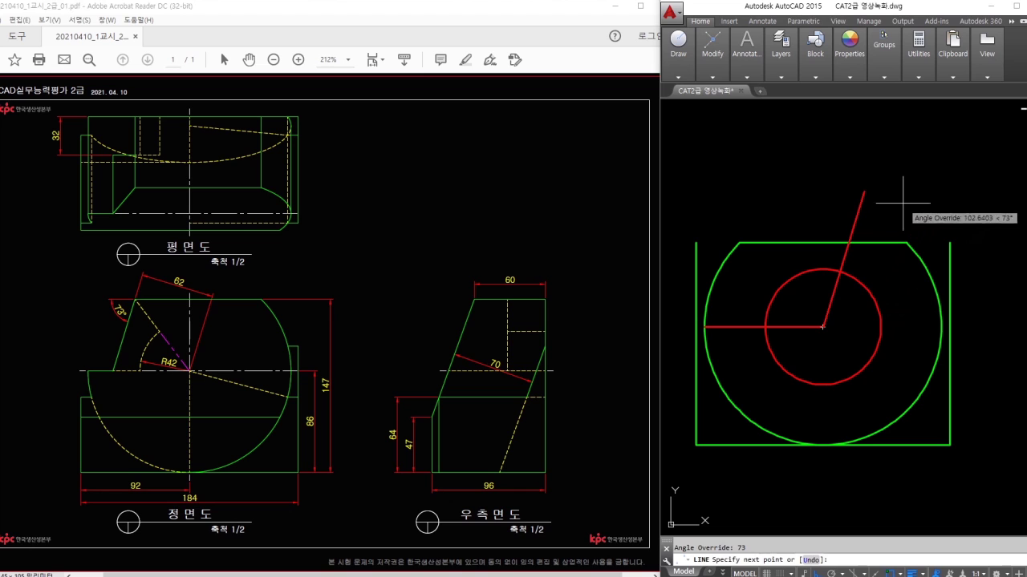
key(Escape)
Step: Measure the angle between the new slanted line and the horizontal line with an unplaced angular dimension
text(dan)
key(space)
click(833, 307)
click(810, 326)
scroll(840, 316, up, 4)
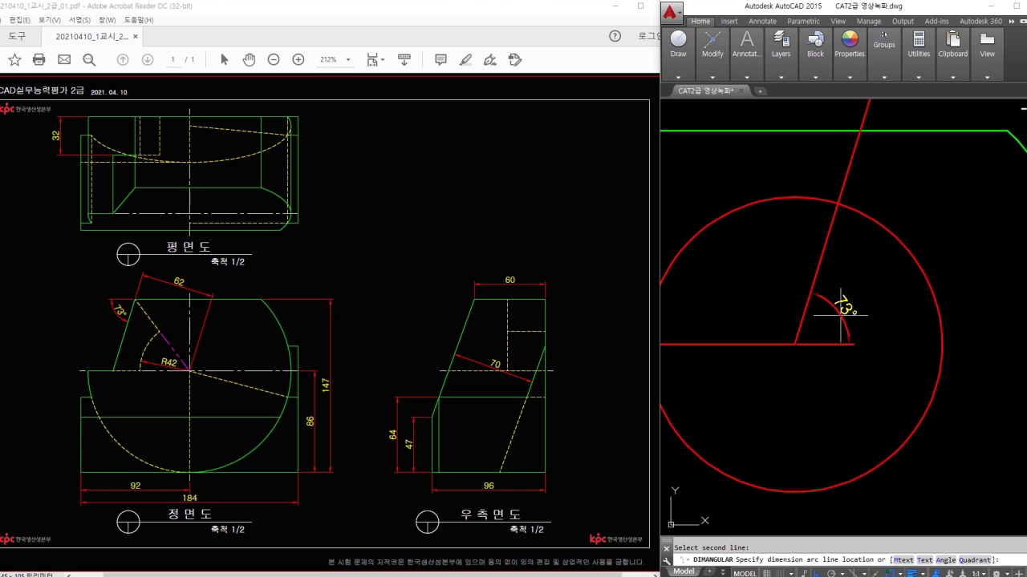
key(Escape)
Step: Offset the 73° line by 62 to its upper-left side
scroll(871, 321, down, 3)
text(o)
key(space)
text(62)
key(Return)
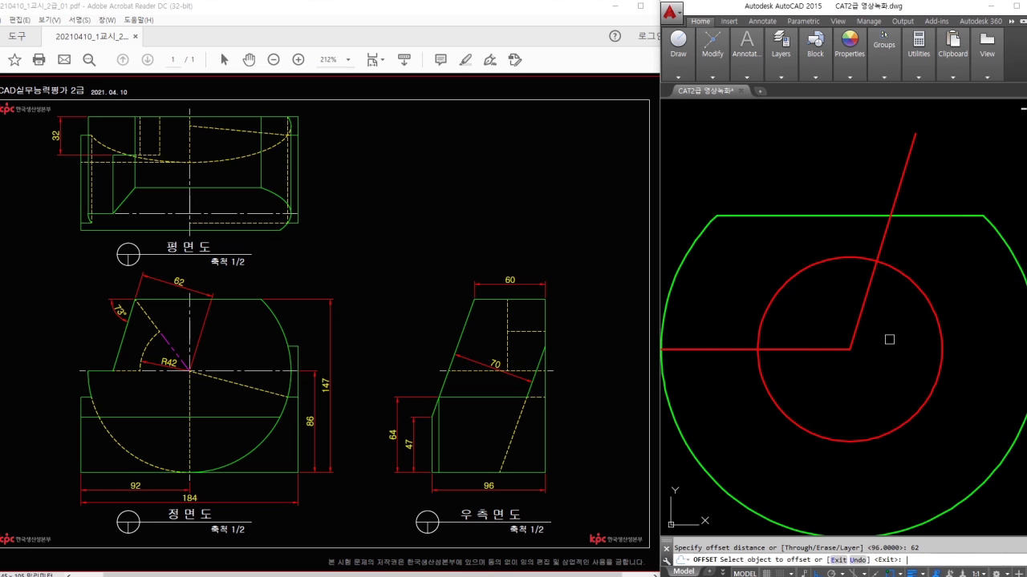
scroll(888, 339, down, 2)
scroll(882, 329, up, 1)
click(890, 297)
click(791, 314)
key(Escape)
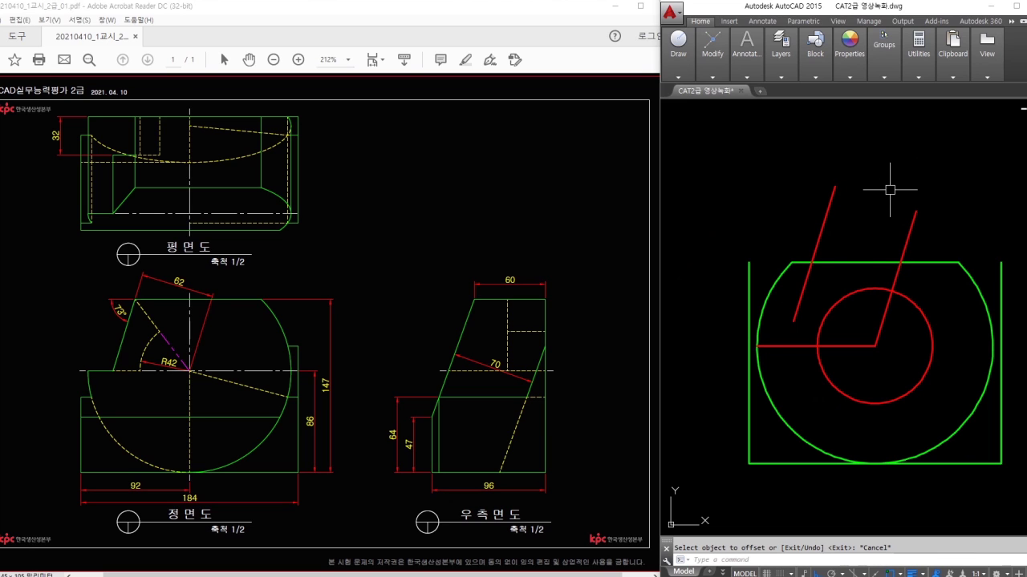
Step: Fit the offset line between the top edge and the horizontal line, and trim away the outline's upper-left corner outside it
key(Escape)
text(tr)
key(space)
key(space)
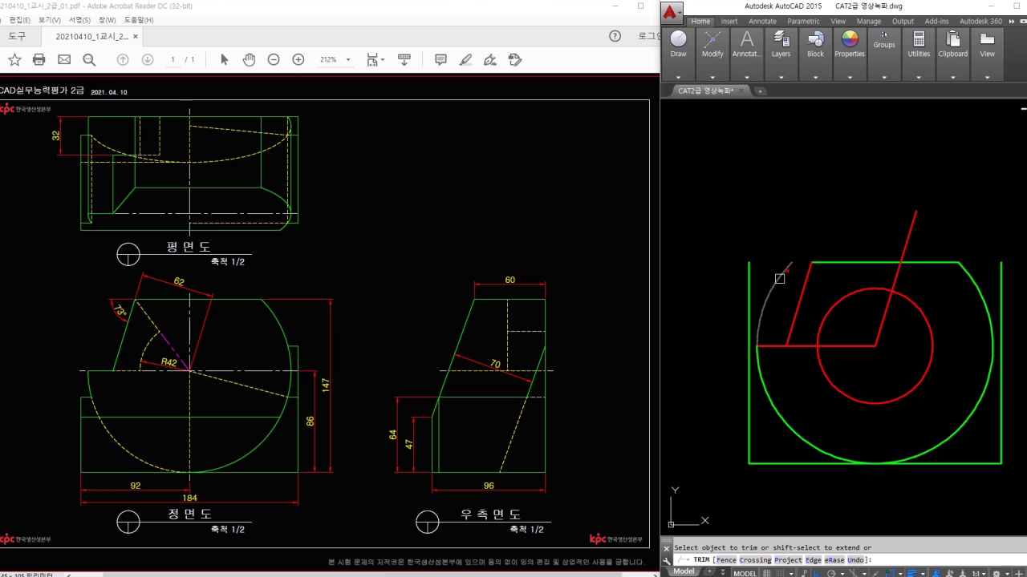
key(Escape)
Step: Match the slanted edge's properties to the green top edge
text(ma)
key(space)
click(834, 262)
click(804, 287)
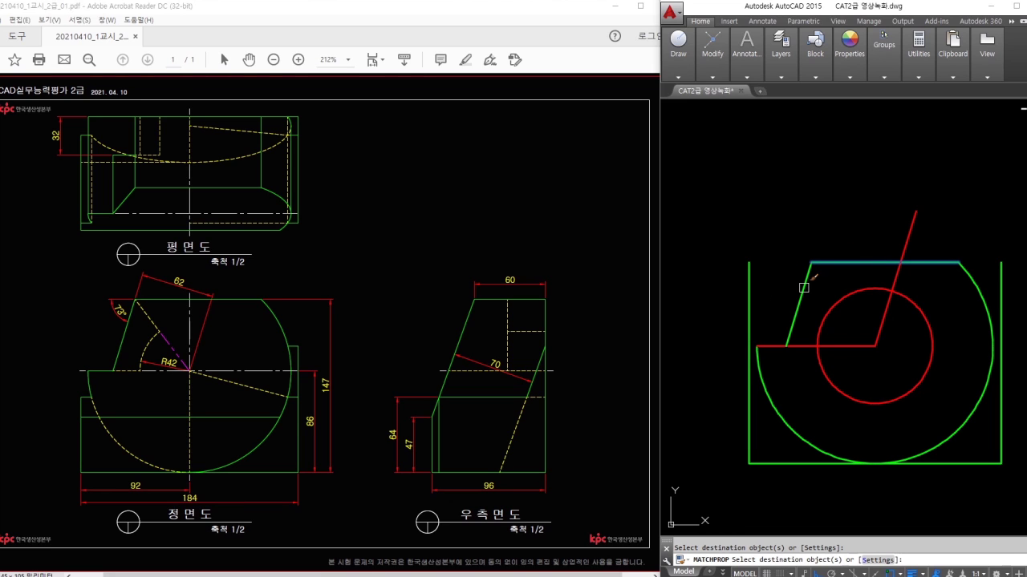
key(Escape)
text(tr)
key(space)
key(space)
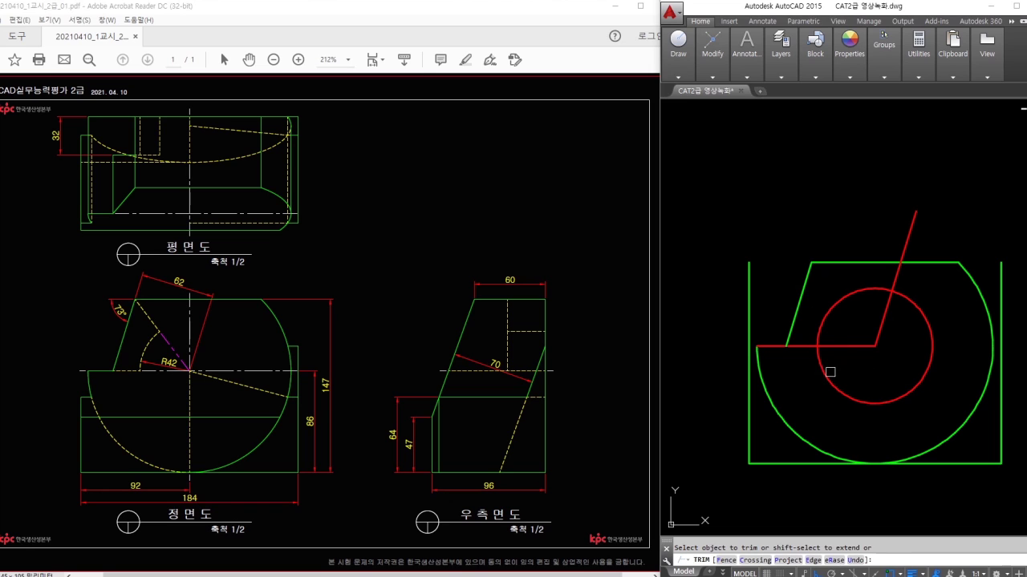
key(Escape)
Step: Draw a line from the slanted edge's upper end to the circle's centre
text(l)
key(space)
click(815, 266)
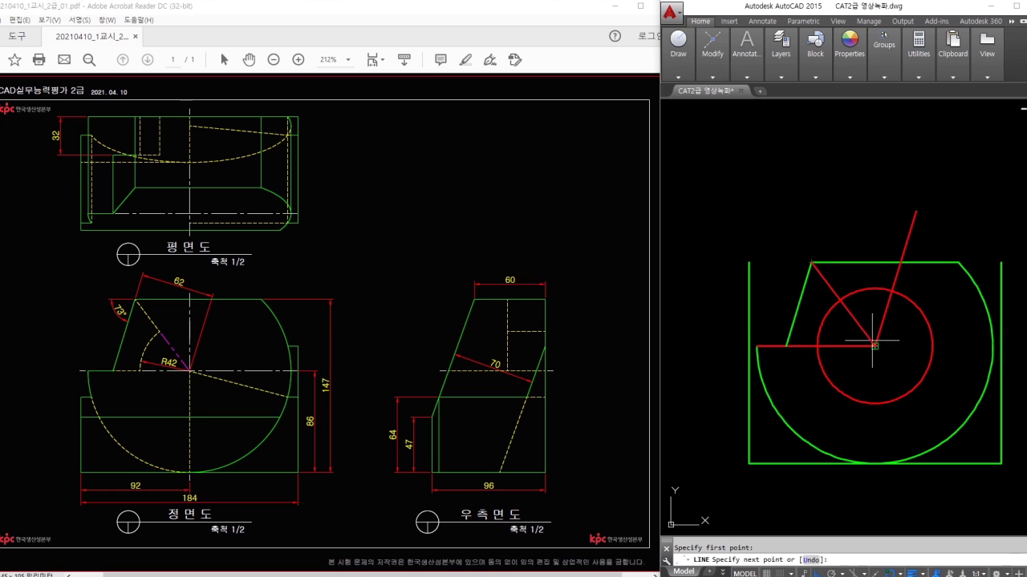
click(874, 346)
key(Escape)
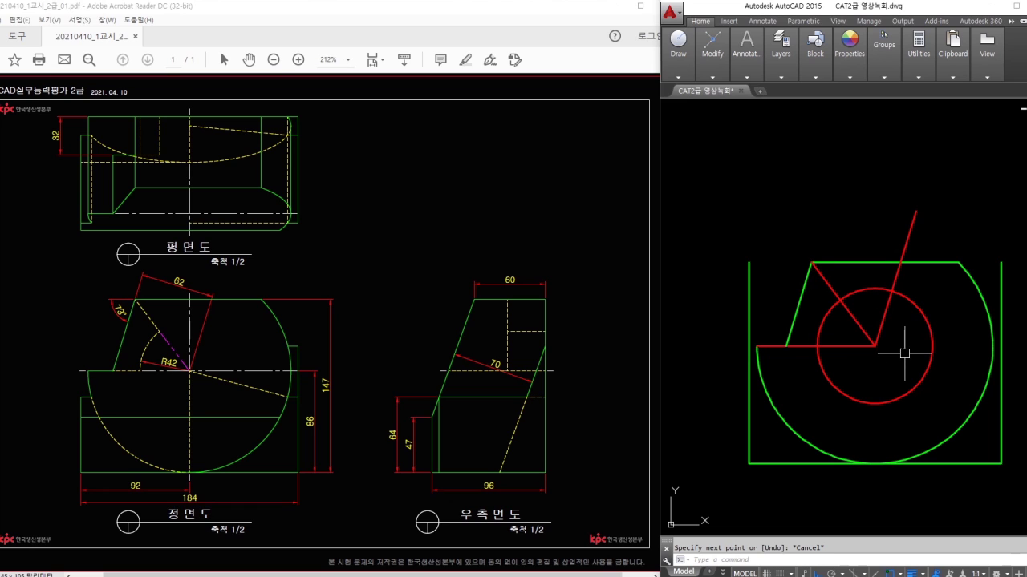
Step: Trim the radius 42 circle to the arc between the diagonal and horizontal lines, and remove both lines' parts inside the circle
text(tr)
key(space)
key(space)
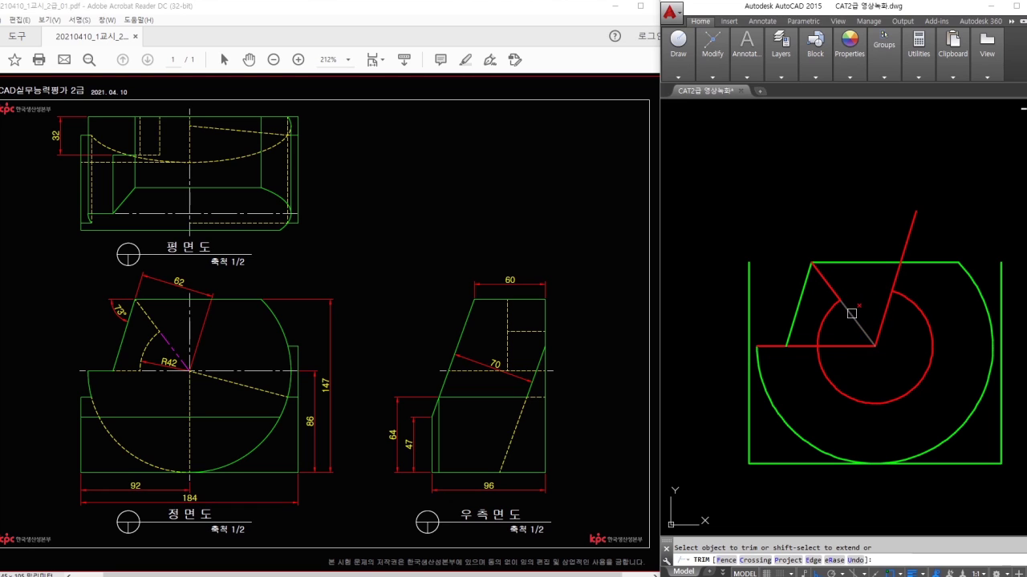
click(905, 303)
key(Escape)
click(889, 374)
click(876, 349)
key(Escape)
Step: Measure the perpendicular distance from the slanted edge to the 73° line with an unplaced aligned dimension
text(dal)
key(Return)
click(874, 347)
click(796, 317)
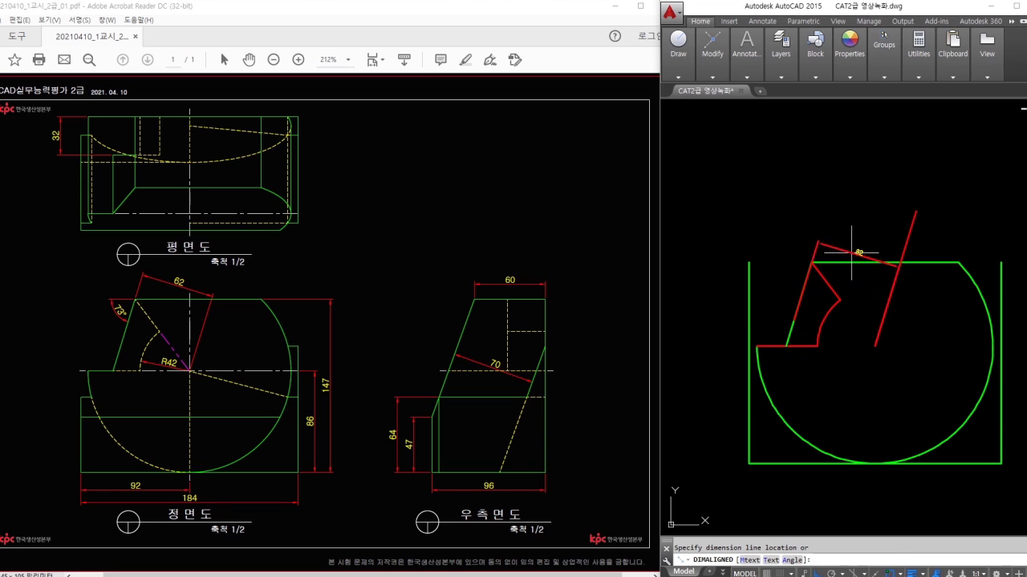
scroll(851, 255, up, 4)
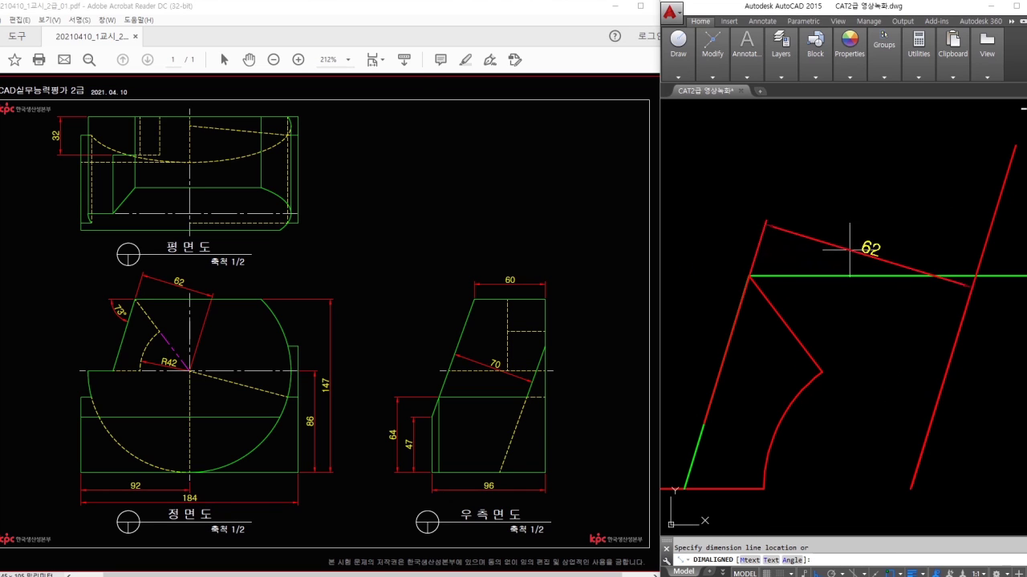
scroll(845, 259, down, 2)
key(Escape)
Step: Check the angle between the top edge and the slanted edge with a temporary angular dimension and erase it
text(dan)
key(Return)
click(809, 267)
click(781, 283)
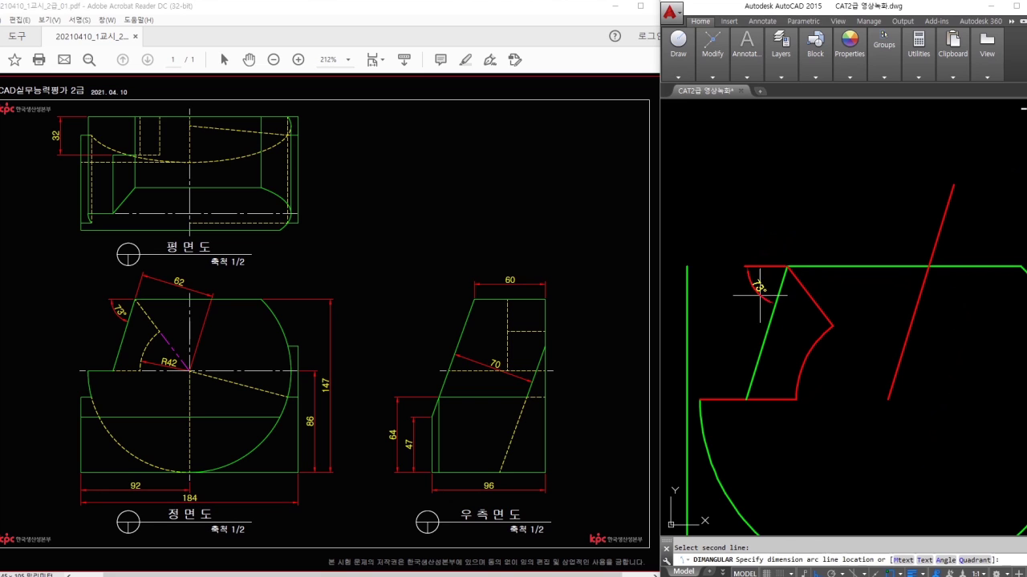
click(758, 303)
click(746, 289)
text(e)
key(Return)
Step: Erase the 73° construction line through the large arc's centre
middle_drag(767, 336, 772, 278)
scroll(766, 281, down, 2)
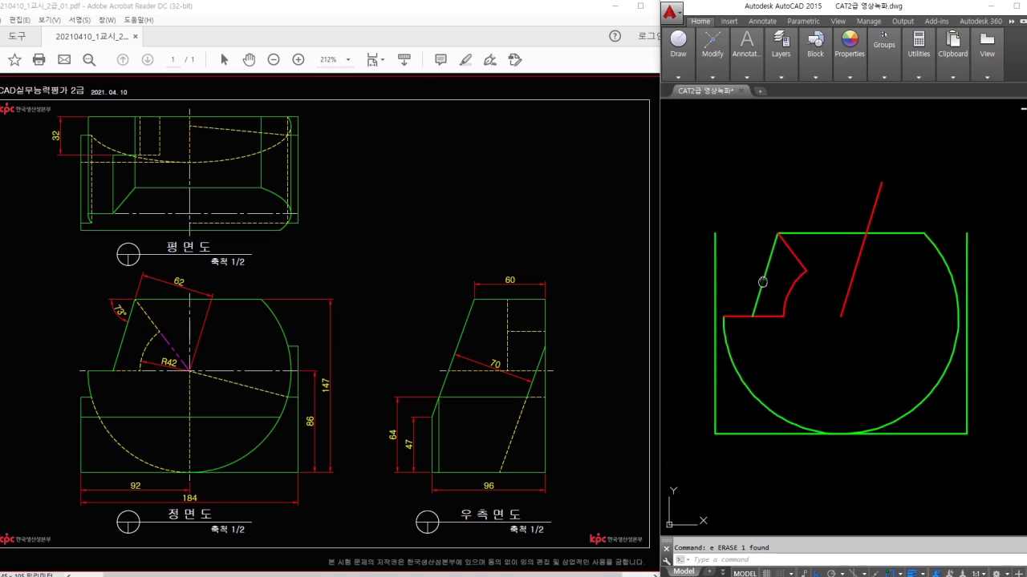
click(884, 208)
click(852, 204)
text(e)
key(Return)
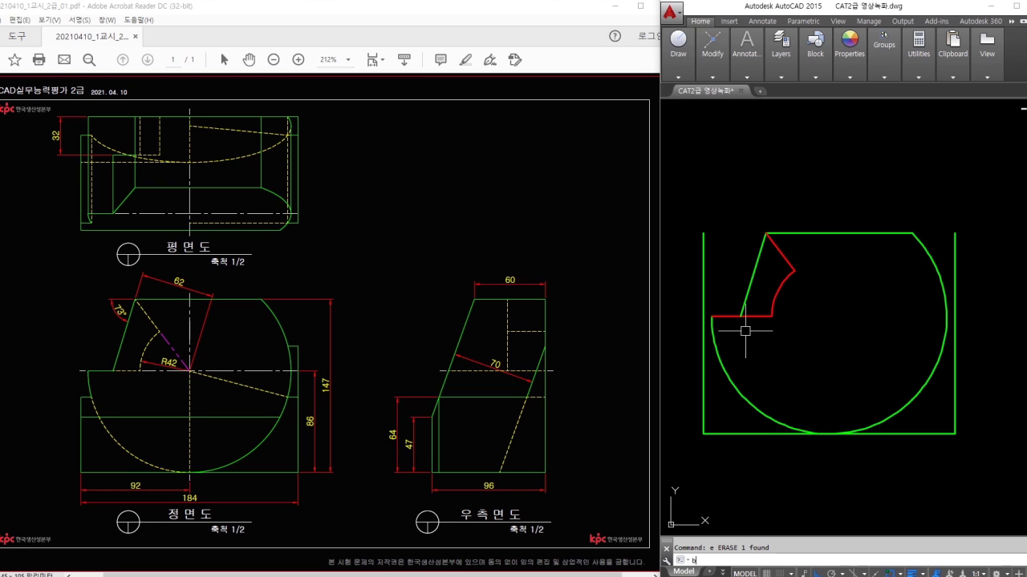
Step: Break the red horizontal line at the lower end of the slanted edge
key(Escape)
text(b)
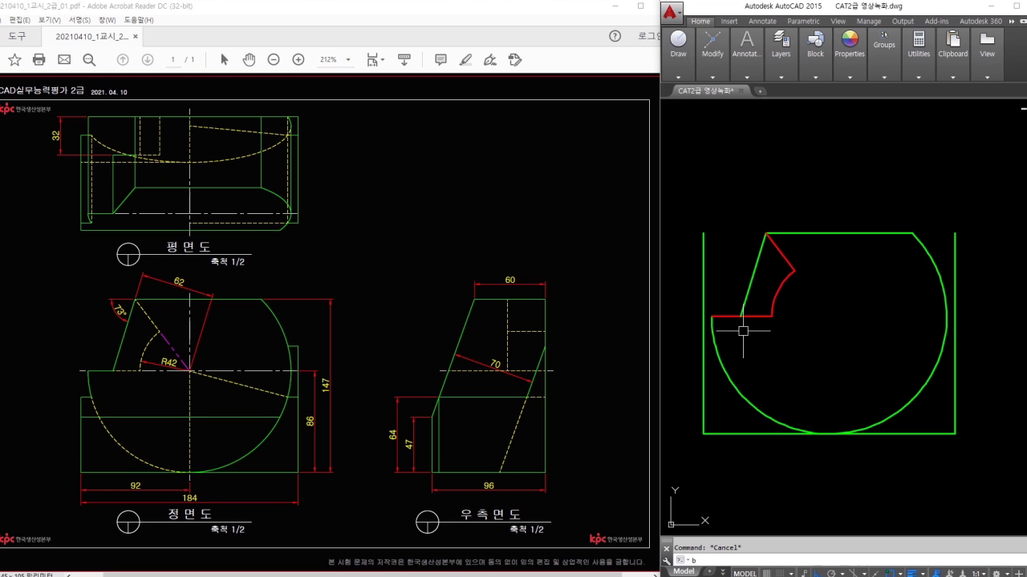
text(r)
key(Return)
scroll(750, 324, up, 4)
click(748, 304)
click(772, 327)
middle_drag(758, 337, 814, 332)
text(tr)
key(Return)
key(Return)
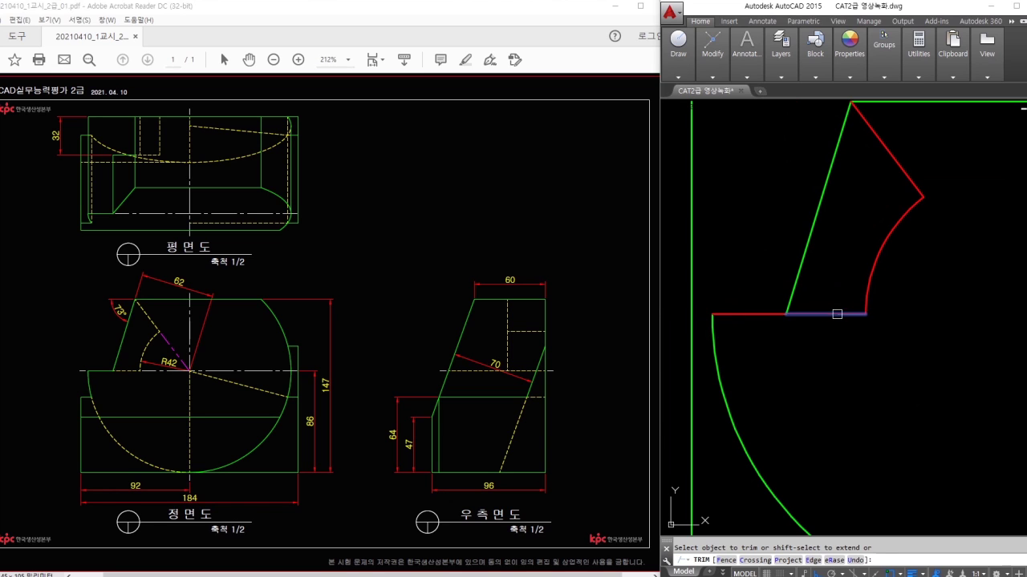
key(Escape)
Step: Match the outer part of the broken horizontal line to the green slanted edge's properties
text(ma)
key(Return)
click(792, 296)
click(775, 311)
key(Escape)
Step: Move the red diagonal, arc and short horizontal segment of the notch to the yellow hidden-line layer 숨은선
scroll(837, 325, down, 2)
middle_drag(836, 324, 759, 309)
click(818, 319)
click(775, 194)
mouse_move(790, 80)
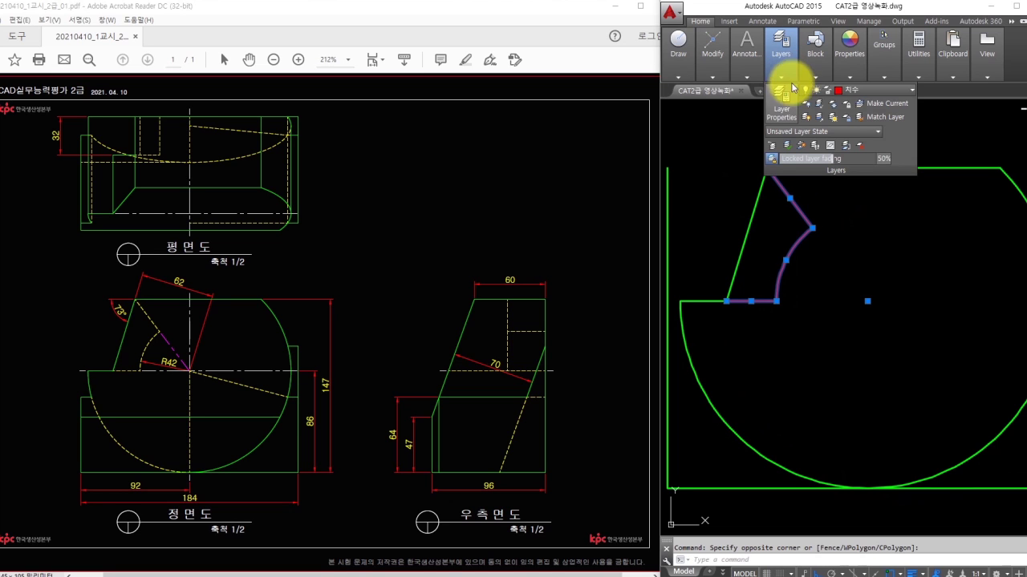
click(864, 90)
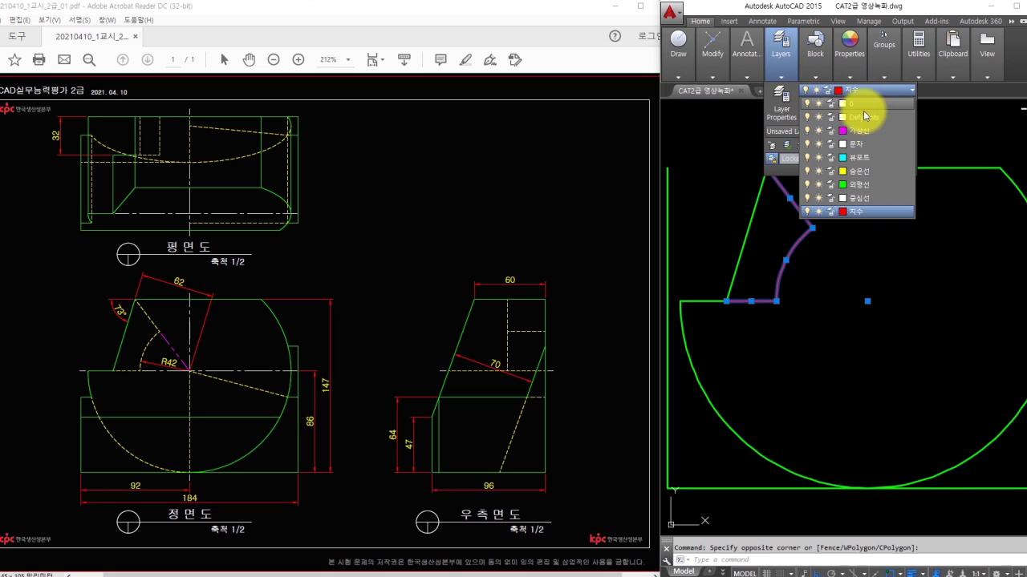
click(863, 171)
scroll(873, 280, down, 2)
scroll(814, 291, up, 1)
middle_drag(813, 291, 781, 297)
key(Escape)
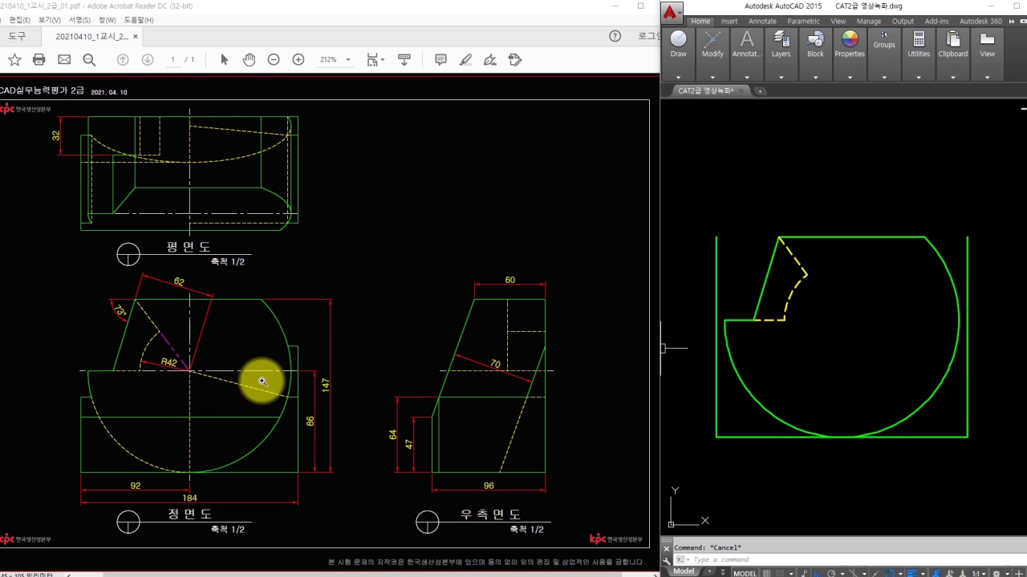
mouse_move(190, 371)
mouse_down()
mouse_move(296, 397)
mouse_move(292, 466)
mouse_move(293, 446)
mouse_up()
mouse_move(398, 447)
mouse_down()
mouse_move(381, 441)
mouse_move(391, 422)
mouse_move(401, 439)
mouse_up()
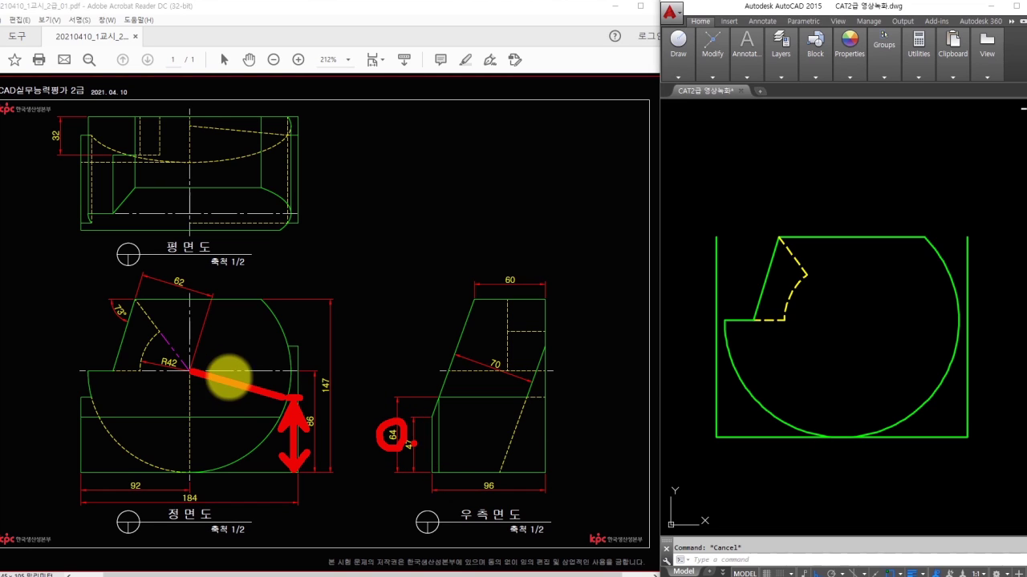
key(Escape)
click(880, 368)
text(o)
key(Return)
text(64)
key(Return)
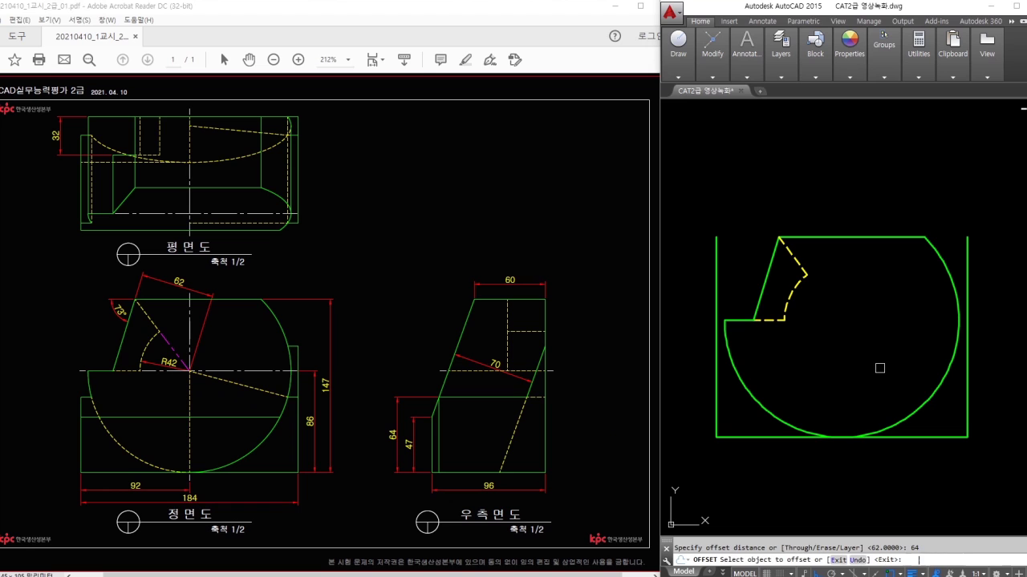
click(932, 397)
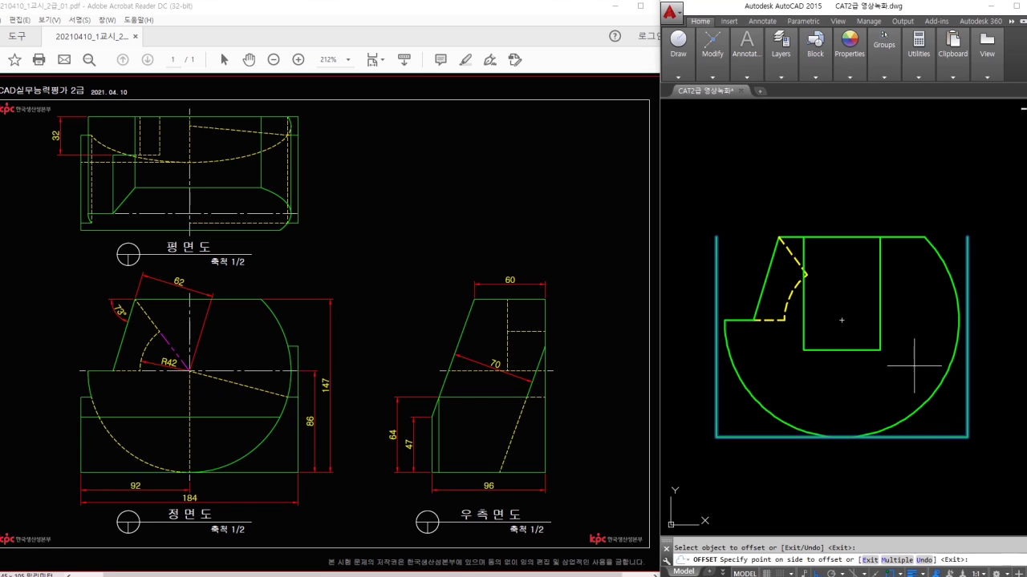
key(Escape)
Step: Explode the outer outline and offset its bottom edge 64 upward as a single line
click(937, 401)
key(Escape)
text(o)
key(Return)
text(64)
key(Return)
click(932, 438)
click(911, 329)
key(Escape)
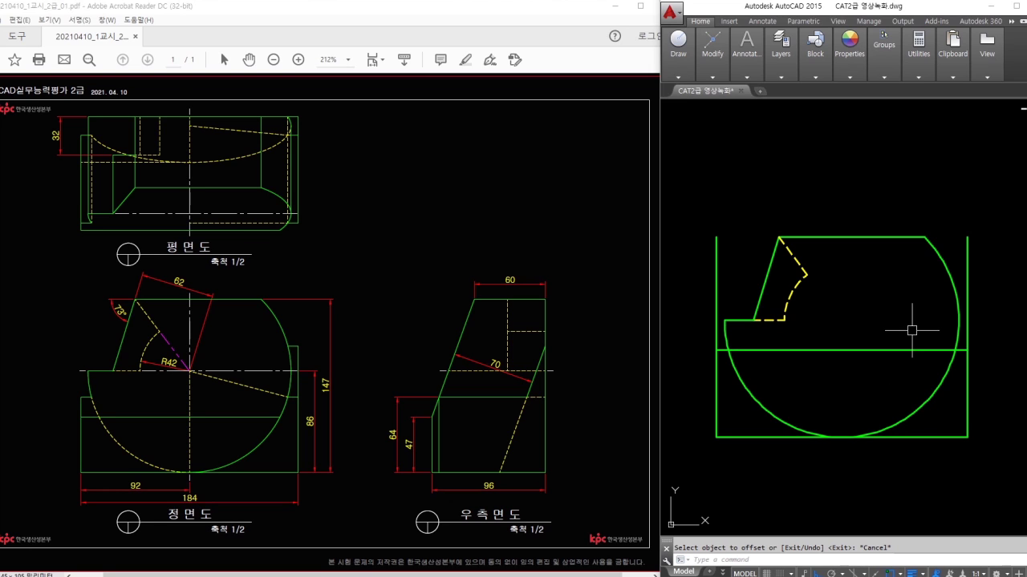
Step: Trim the outline's right vertical edge above the line offset from the bottom edge
text(tr)
key(Return)
key(Return)
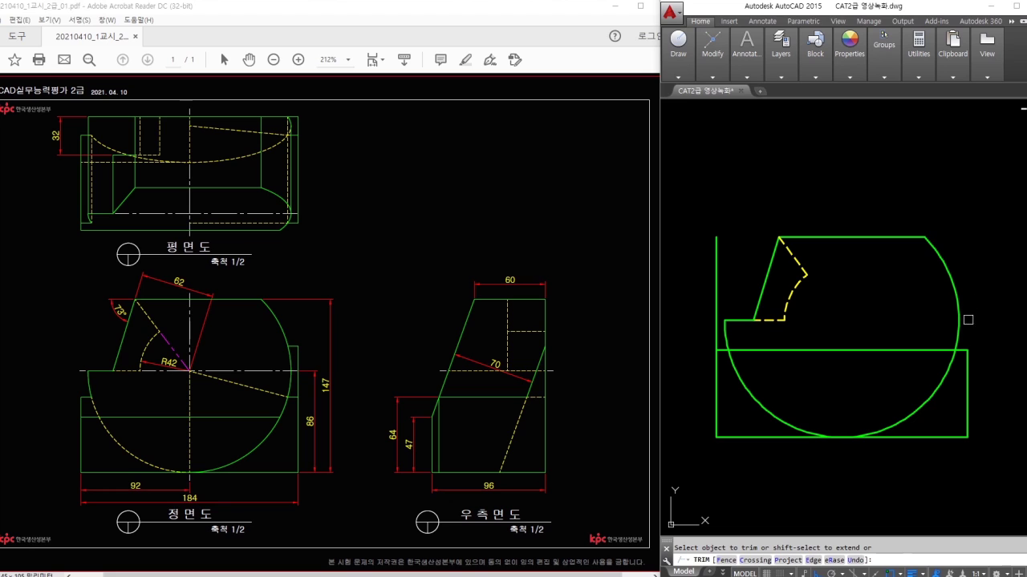
key(Escape)
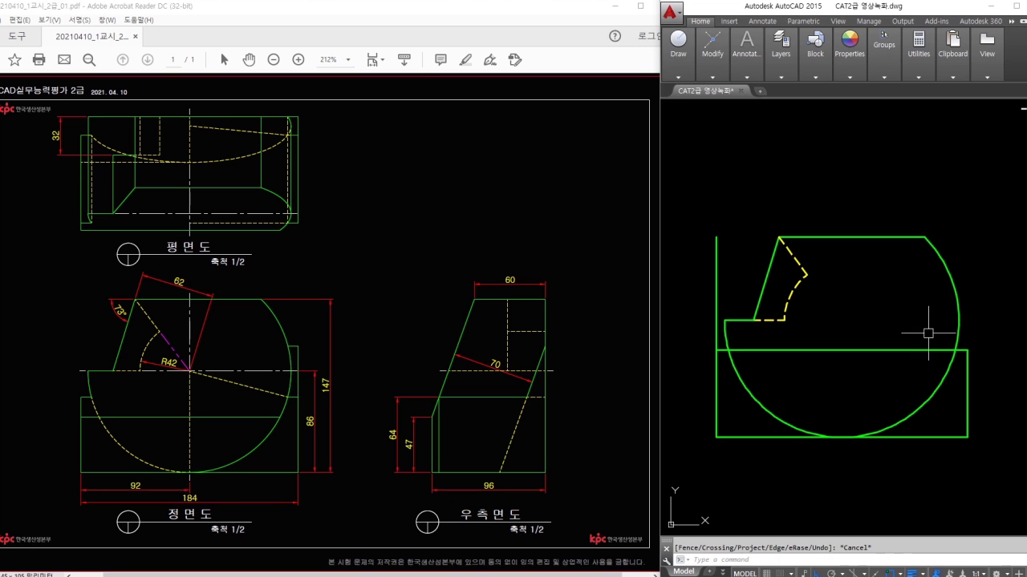
Step: Draw lines from the circle's centre to the right-hand intersection of the arc with the 64-high line and down to the arc's lowest point
text(l)
key(Return)
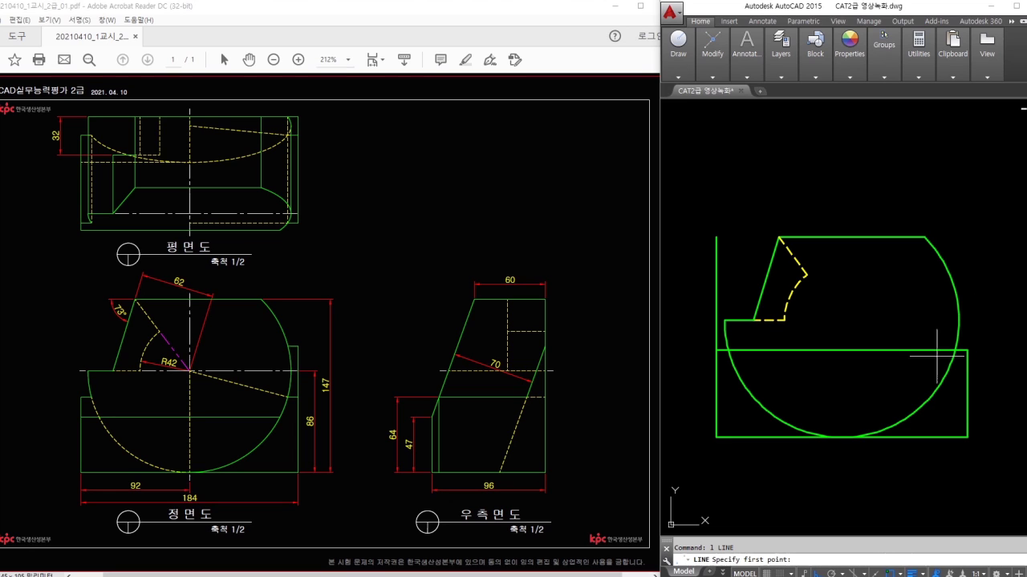
click(842, 320)
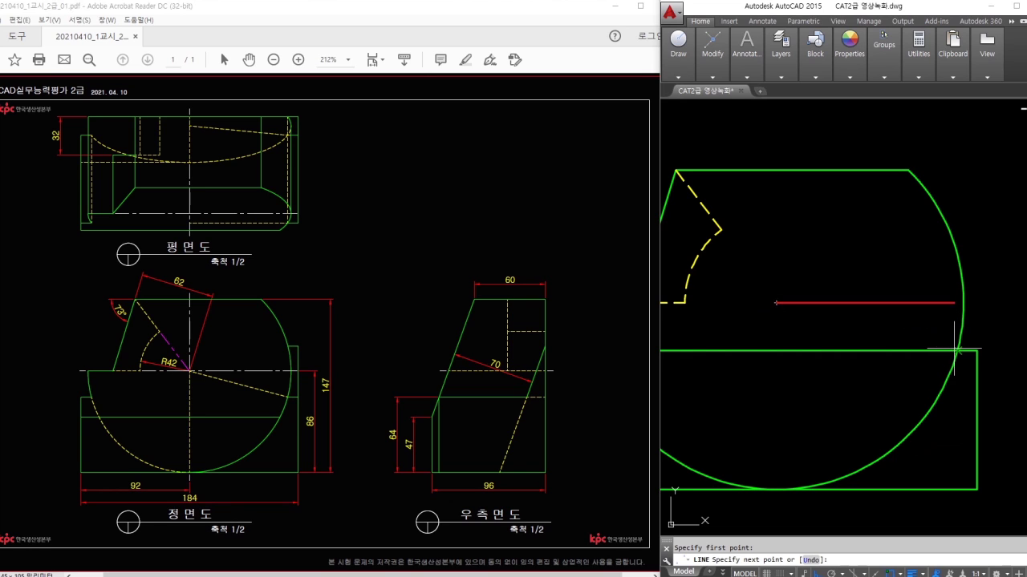
click(954, 351)
key(Return)
key(Return)
click(777, 303)
click(777, 487)
key(Return)
Step: Trim the 64-high line inside the circle and the front view's left vertical edge above that line
scroll(854, 393, down, 2)
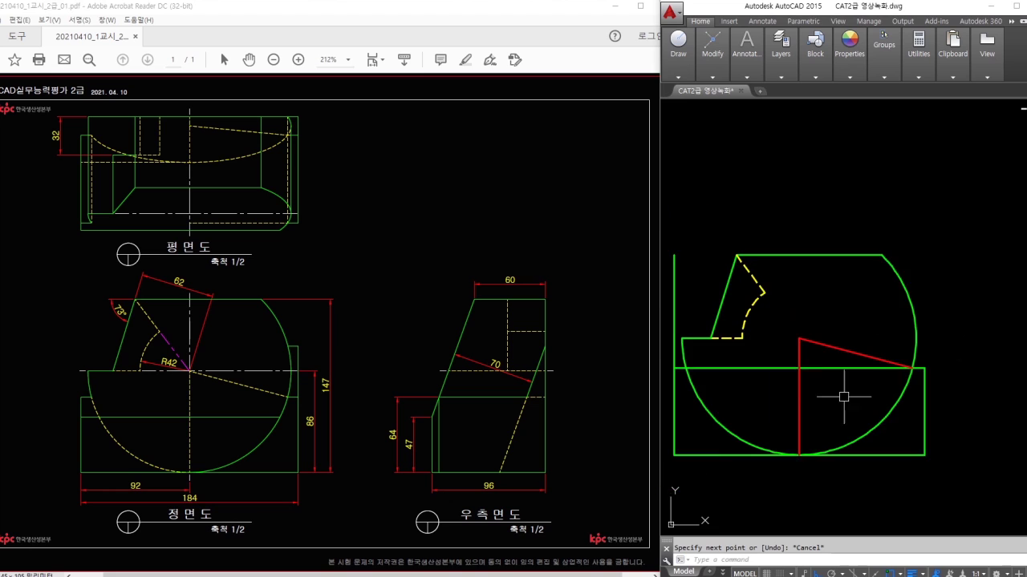
text(tr)
key(Return)
key(Escape)
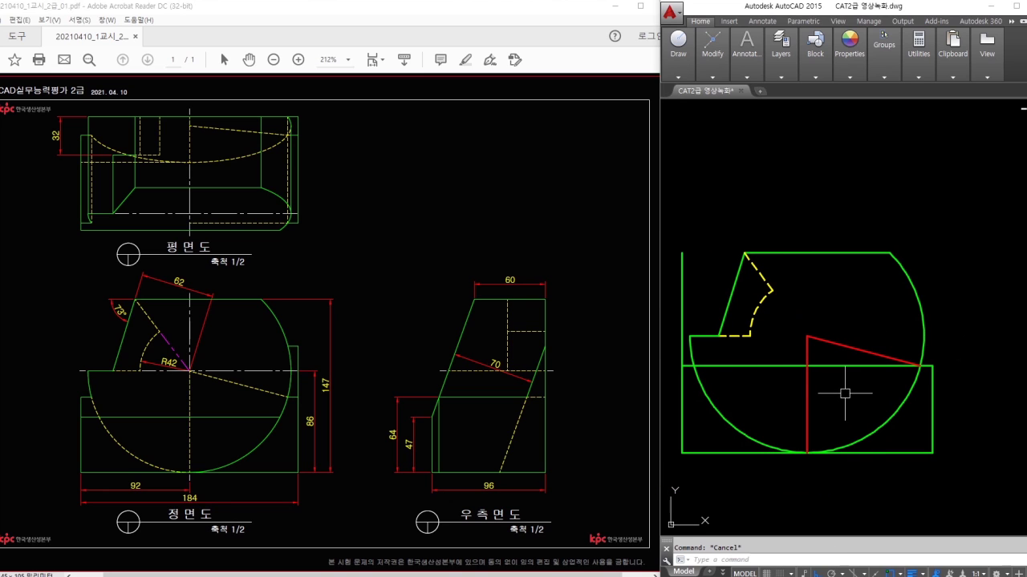
key(Return)
key(Return)
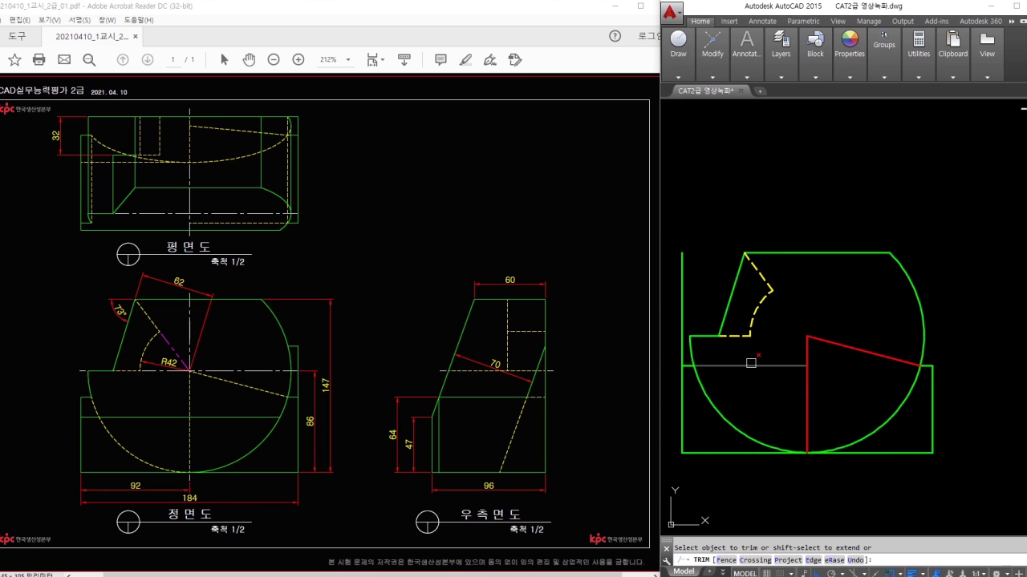
key(Escape)
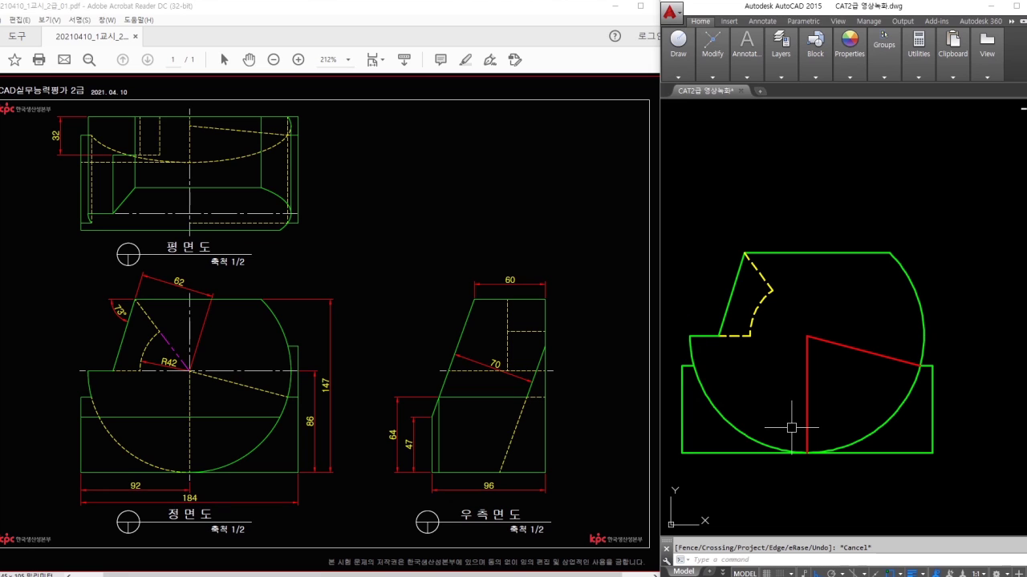
drag(286, 397, 447, 397)
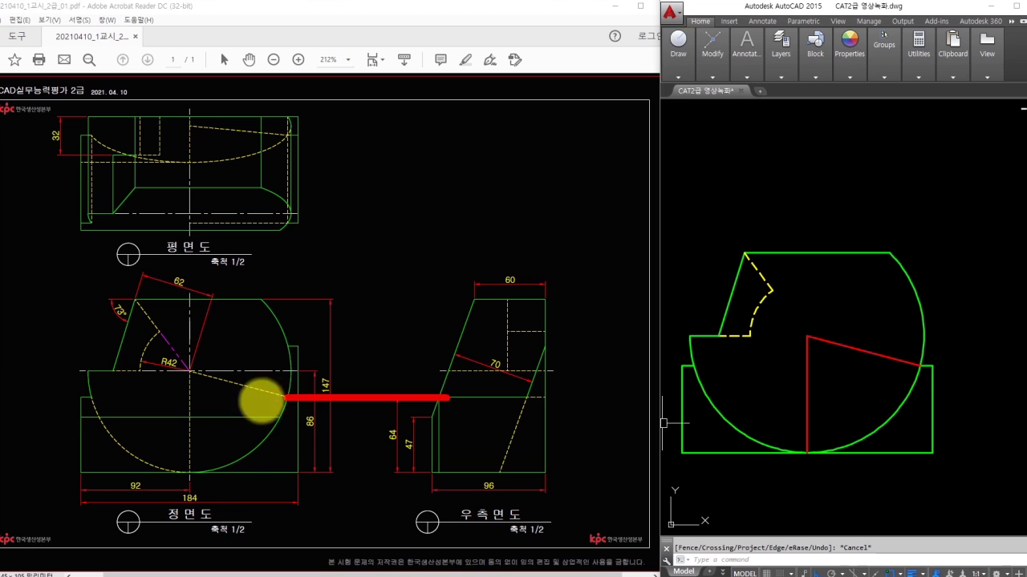
drag(78, 397, 163, 397)
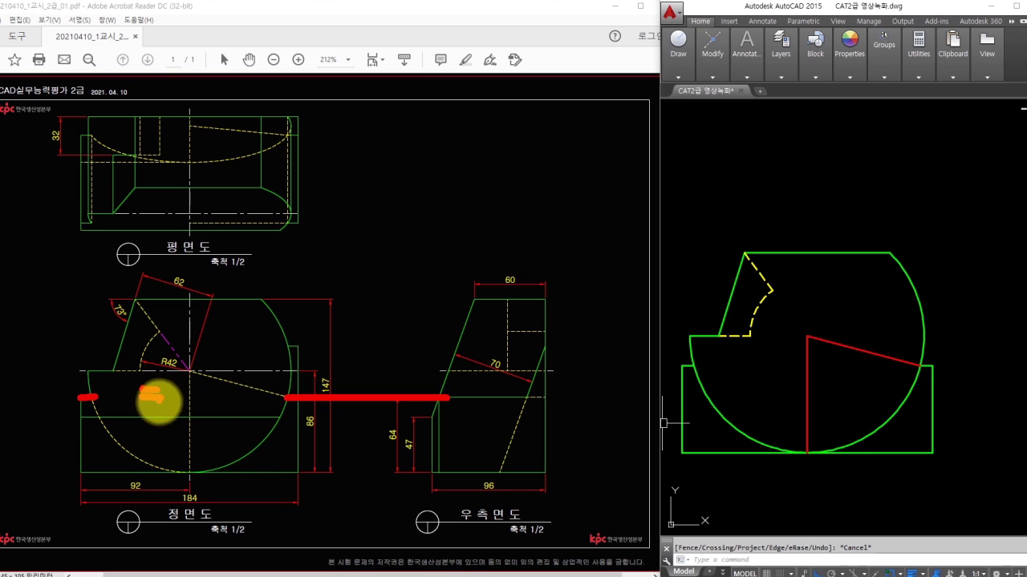
click(798, 404)
key(Escape)
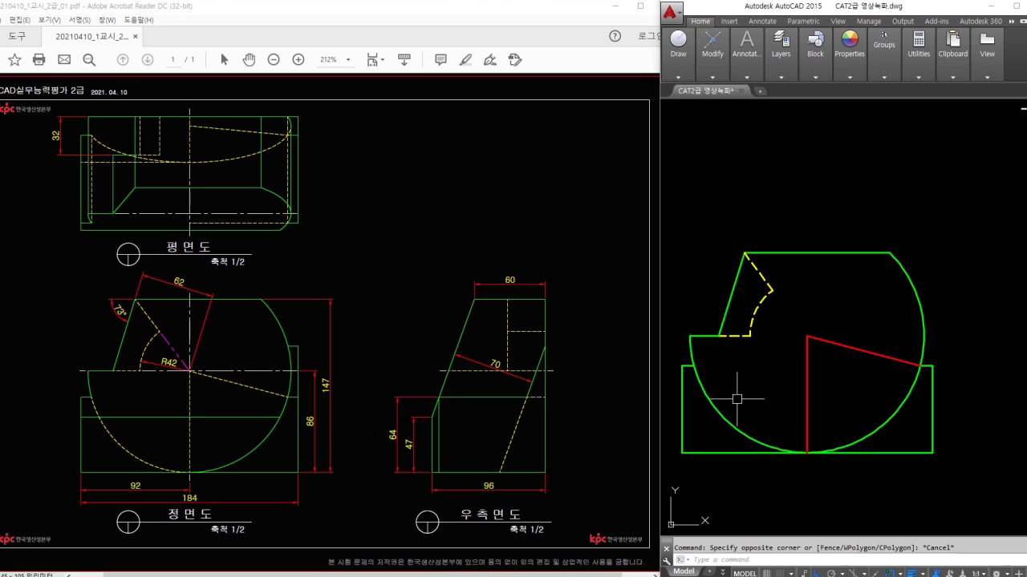
Step: Break the front view's lower-left arc in two places, leaving a separate short piece between the gaps
text(br)
key(Return)
scroll(673, 426, up, 2)
click(732, 384)
click(736, 352)
key(Return)
click(777, 407)
click(815, 410)
key(Escape)
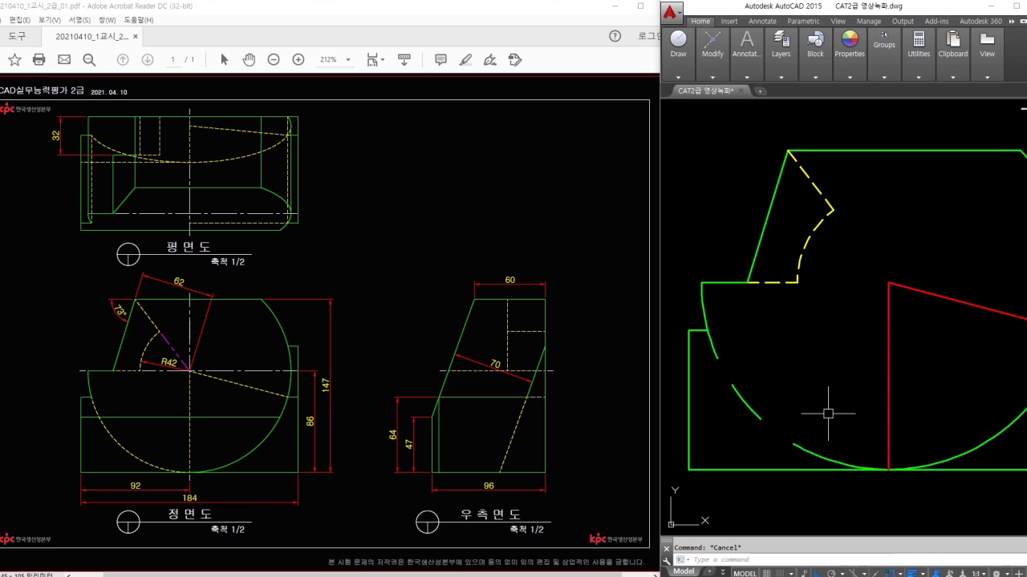
text(br)
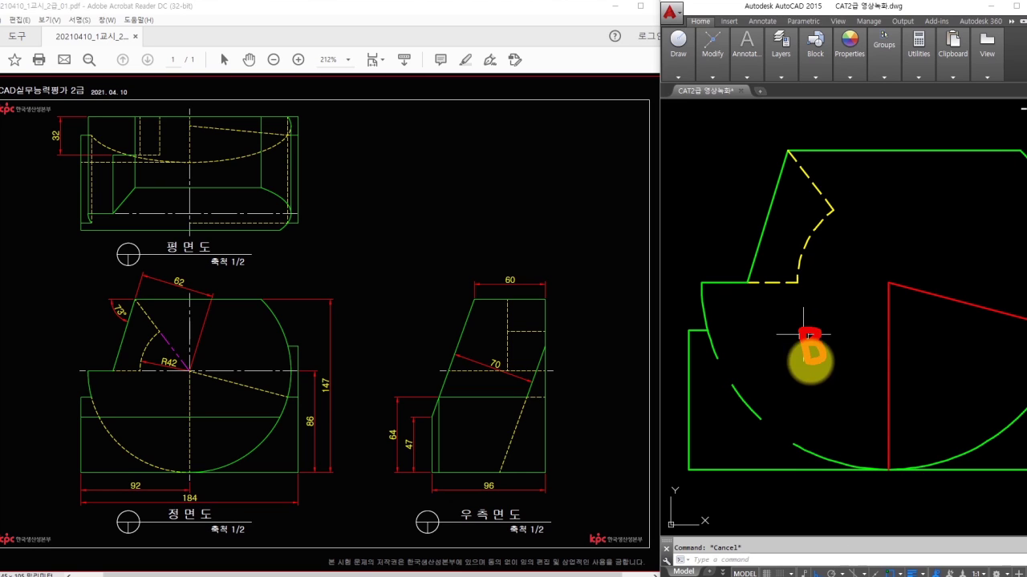
drag(830, 330, 848, 355)
mouse_move(819, 393)
mouse_down()
mouse_move(821, 406)
mouse_move(836, 409)
mouse_up()
drag(845, 388, 877, 413)
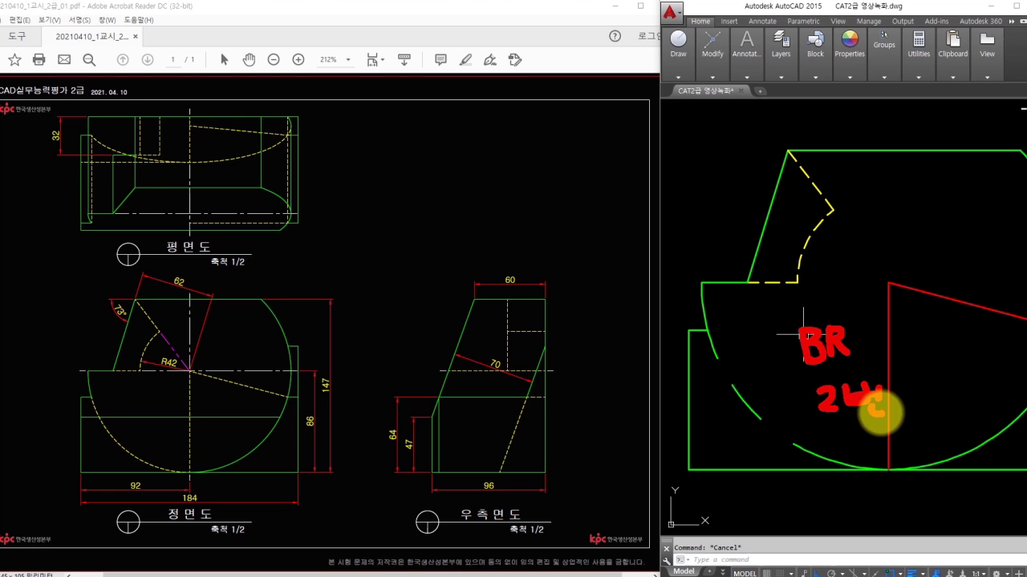
key(Escape)
Step: Trim the outer arc pieces at the left ledge and lowest point, and extend the middle piece to close the gaps
text(tr)
key(Return)
key(Return)
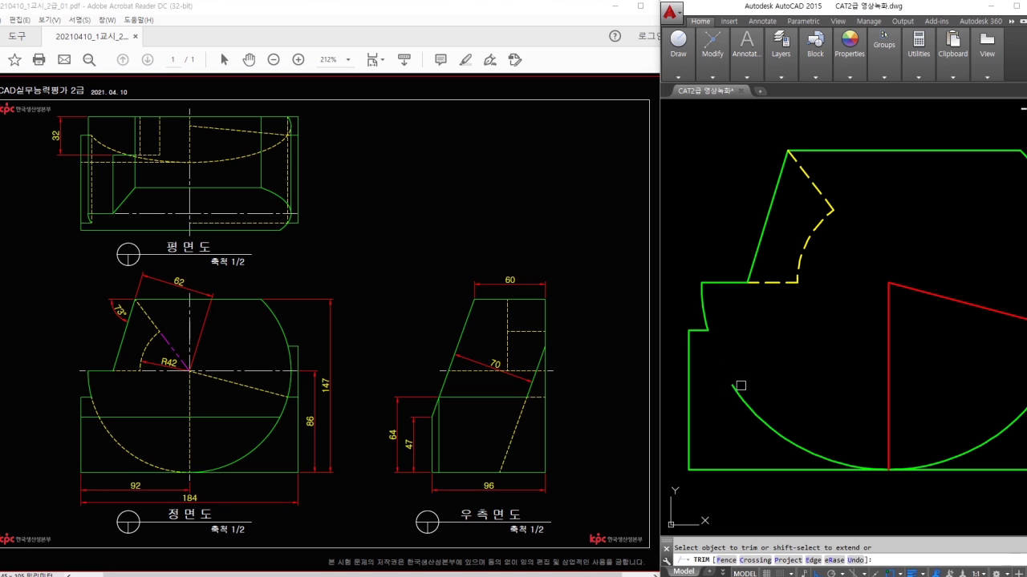
key(Escape)
Step: Match the lower-left arc and the two red lines from the circle's centre to the yellow dashed hidden line's properties
text(ma)
key(Return)
click(783, 283)
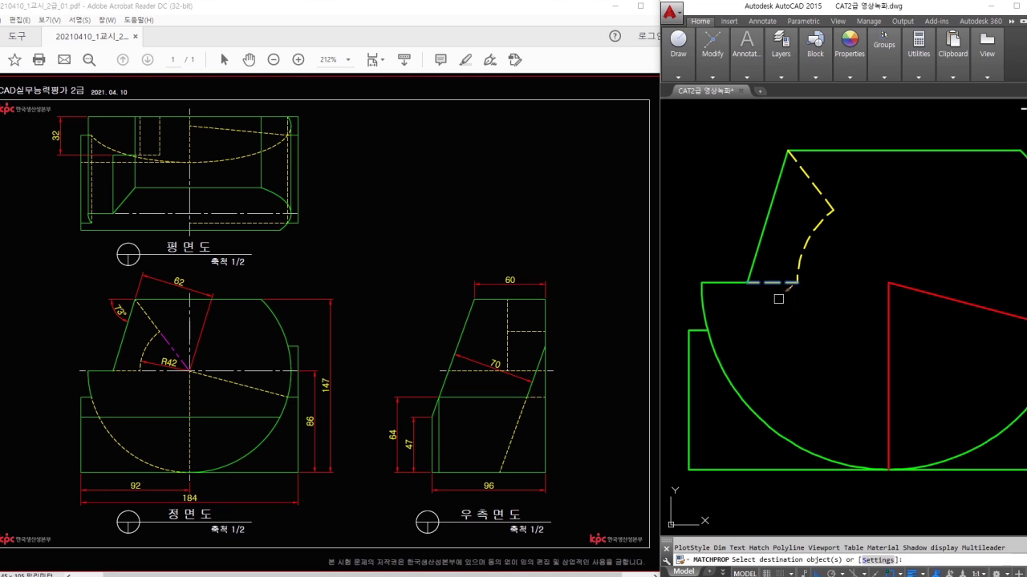
click(768, 359)
click(726, 399)
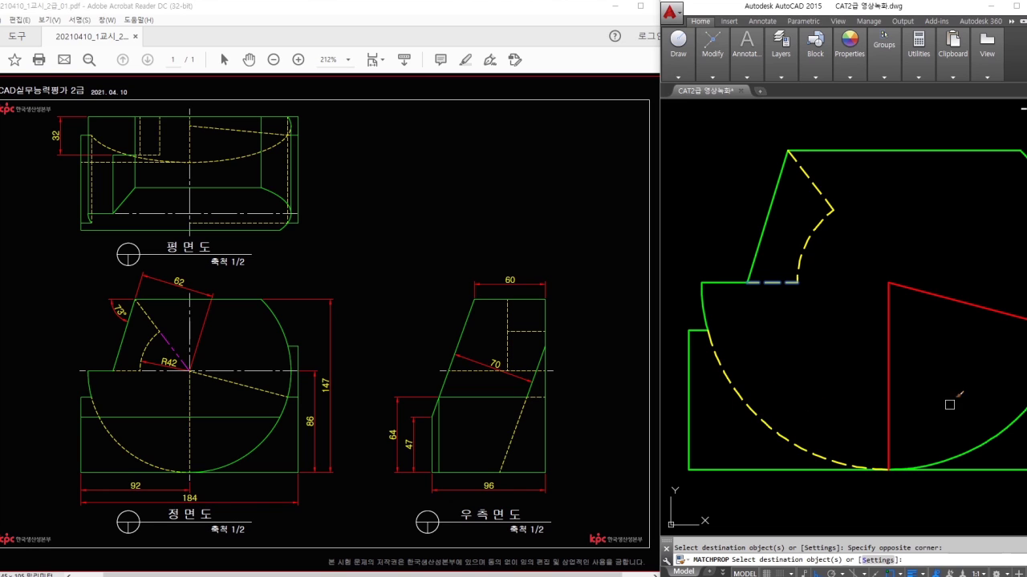
middle_drag(946, 405, 906, 401)
click(846, 359)
click(900, 284)
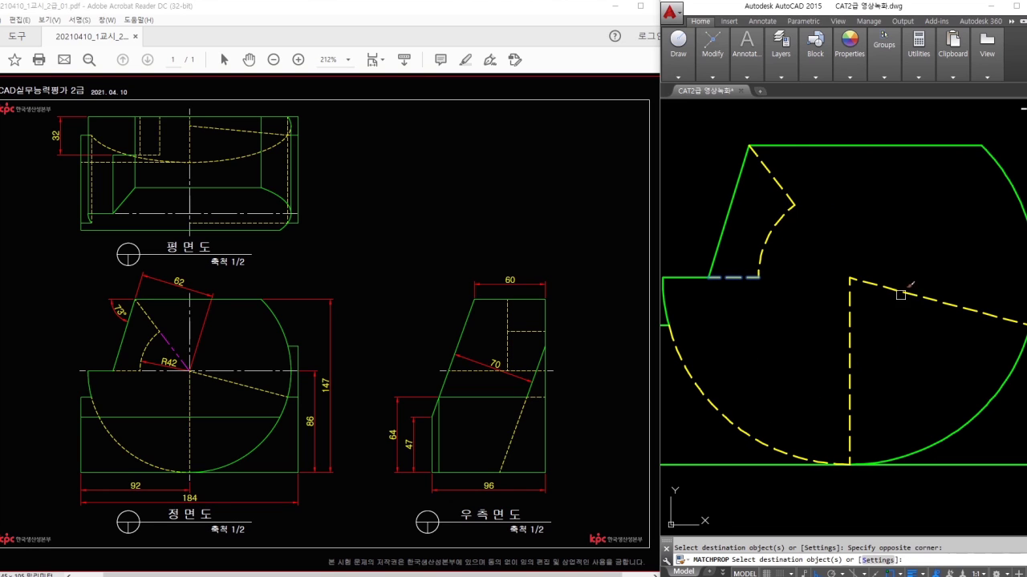
key(Escape)
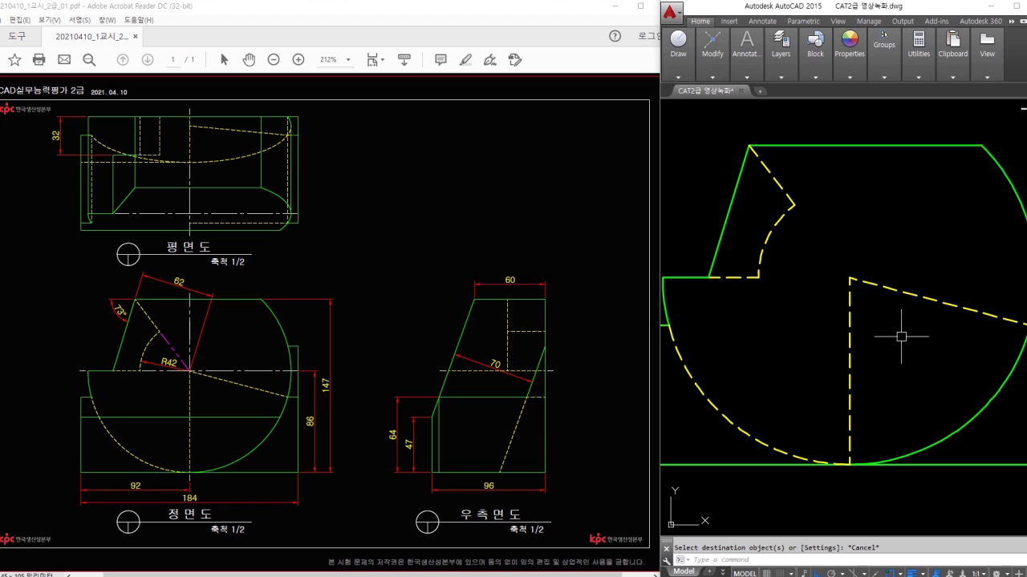
scroll(901, 337, down, 2)
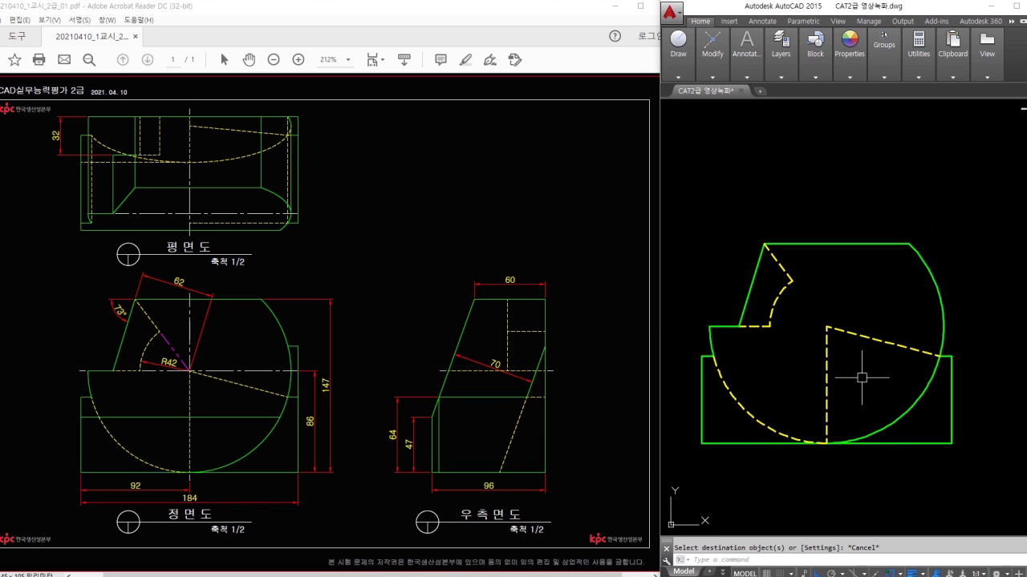
drag(83, 419, 279, 417)
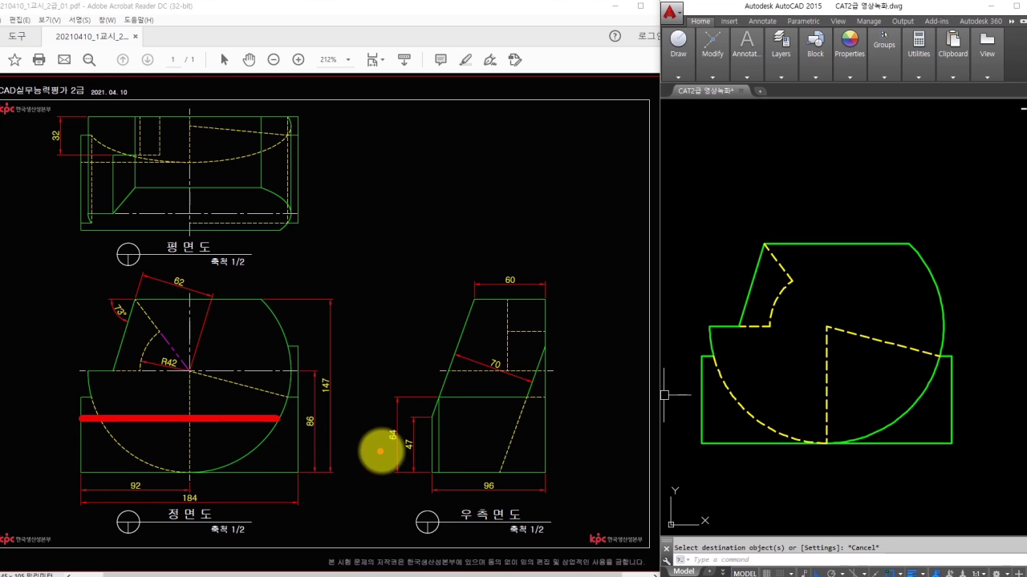
mouse_move(420, 453)
mouse_down()
mouse_move(408, 454)
mouse_move(401, 435)
mouse_move(414, 428)
mouse_move(422, 463)
mouse_up()
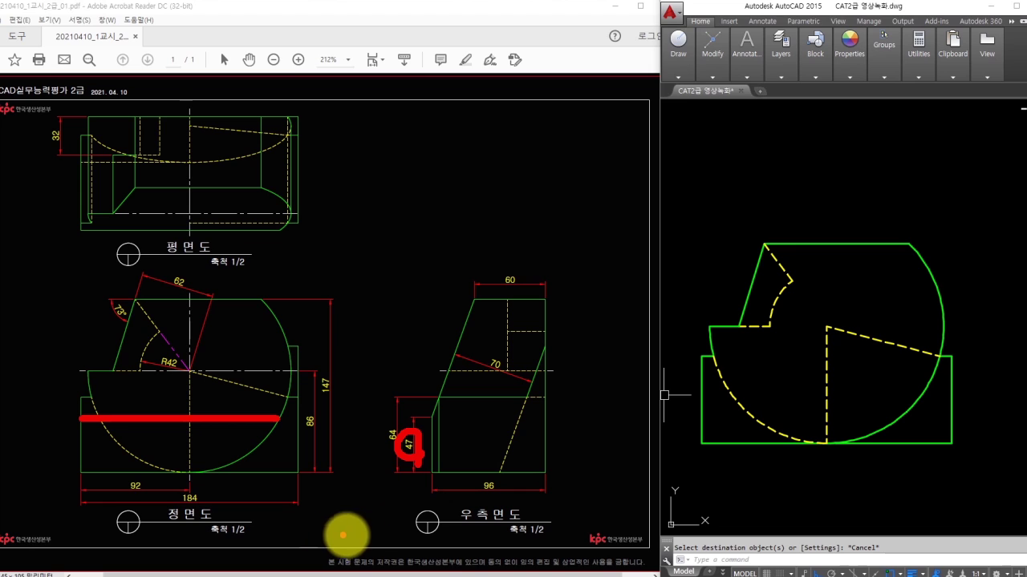
drag(91, 427, 460, 452)
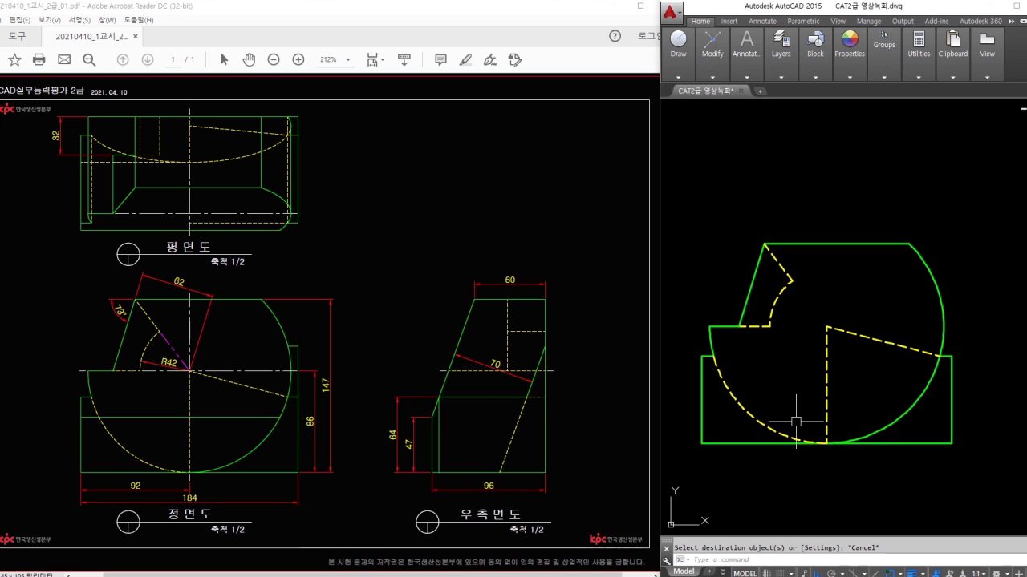
Step: Offset the front view's bottom edge 47 upward
text(o)
key(Return)
text(47)
key(Return)
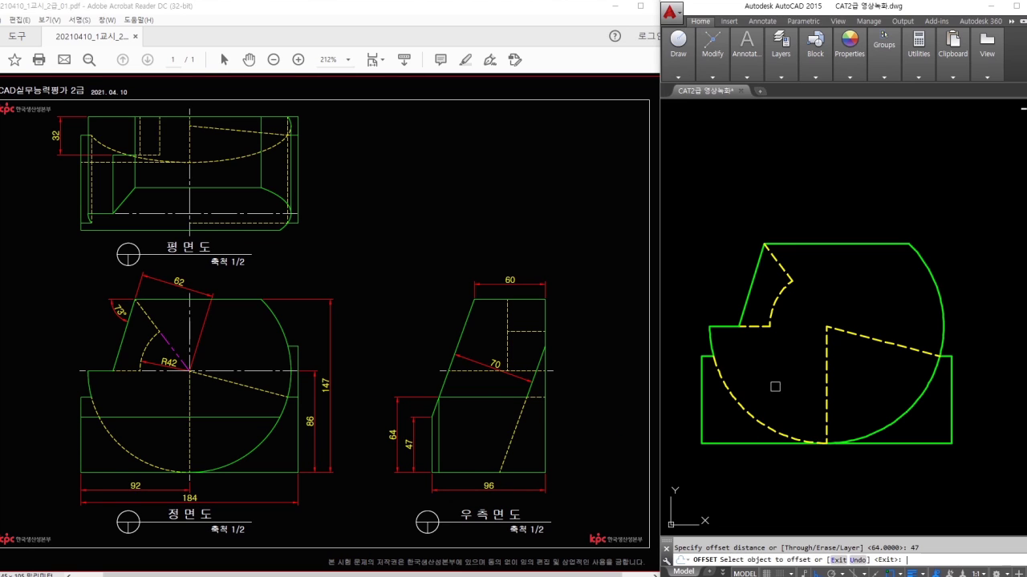
click(757, 442)
click(782, 400)
key(Return)
Step: Trim the 47-high line beyond the right side of the circular arc and save the drawing
text(tr)
key(Return)
key(Return)
click(945, 377)
key(Escape)
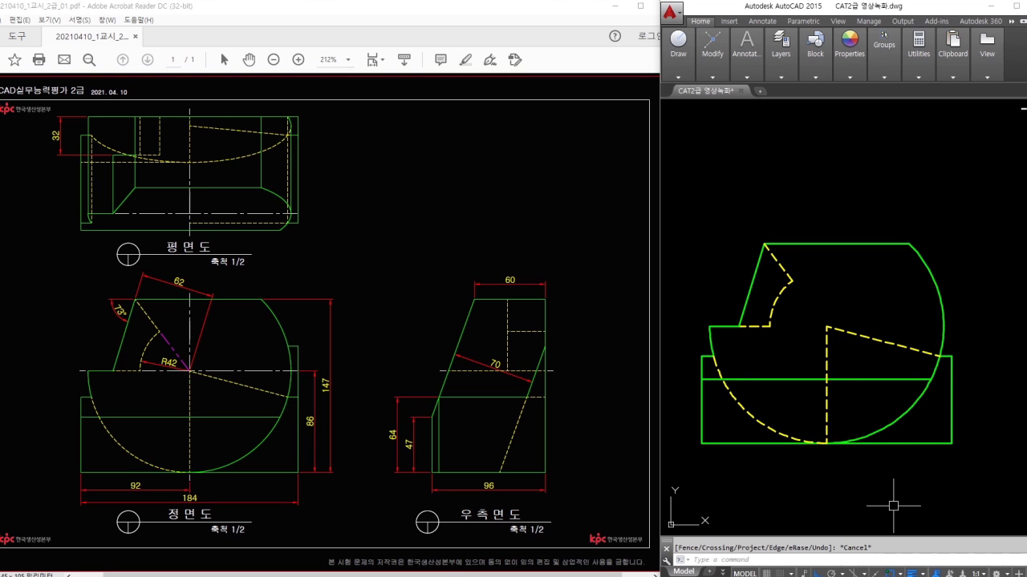
middle_drag(911, 488, 906, 488)
key(ctrl+s)
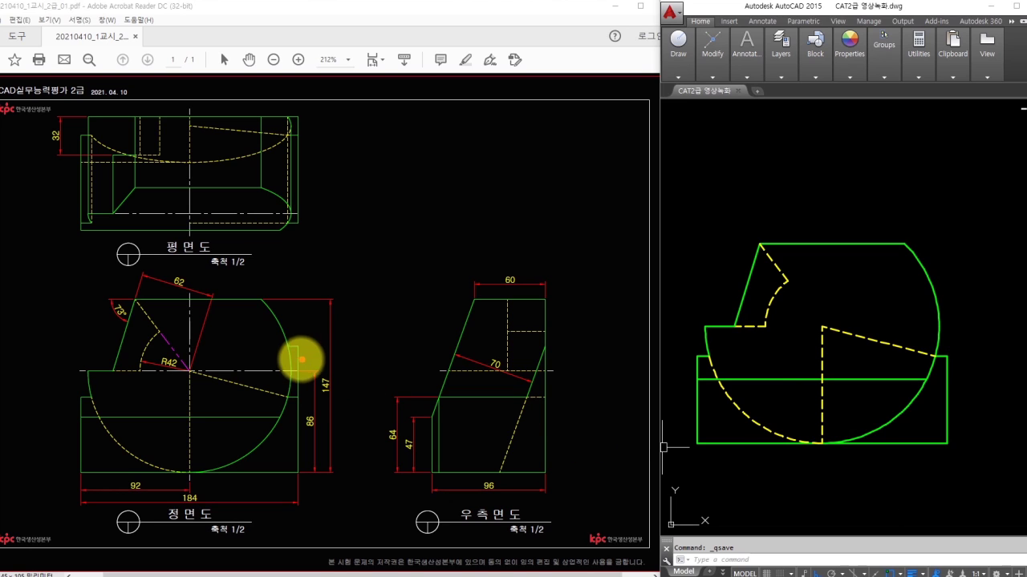
drag(289, 346, 300, 394)
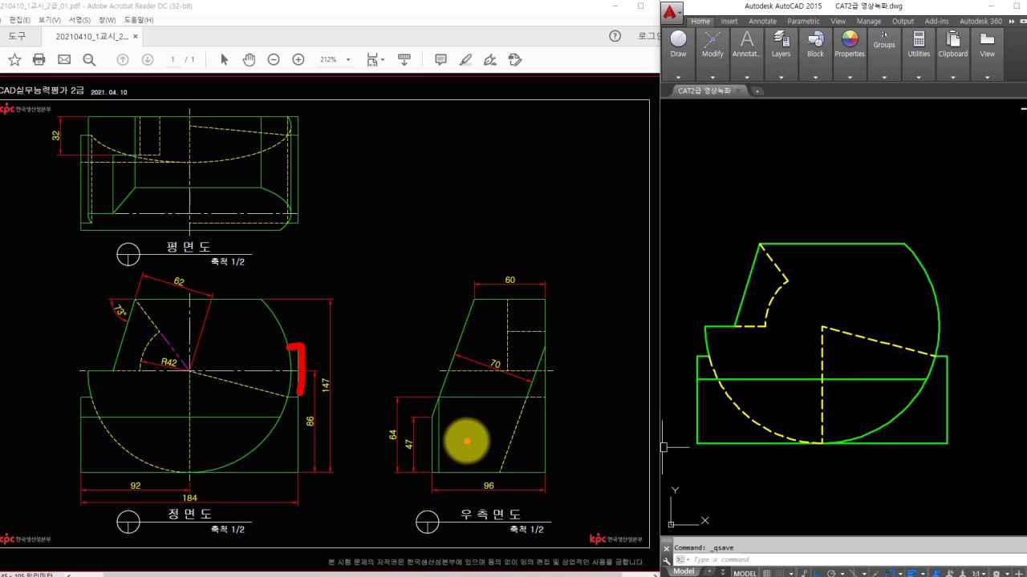
middle_drag(978, 353, 880, 351)
drag(841, 291, 855, 345)
mouse_move(884, 256)
mouse_down()
mouse_move(882, 277)
mouse_move(900, 256)
mouse_move(916, 299)
mouse_up()
key(Escape)
middle_drag(882, 321, 793, 344)
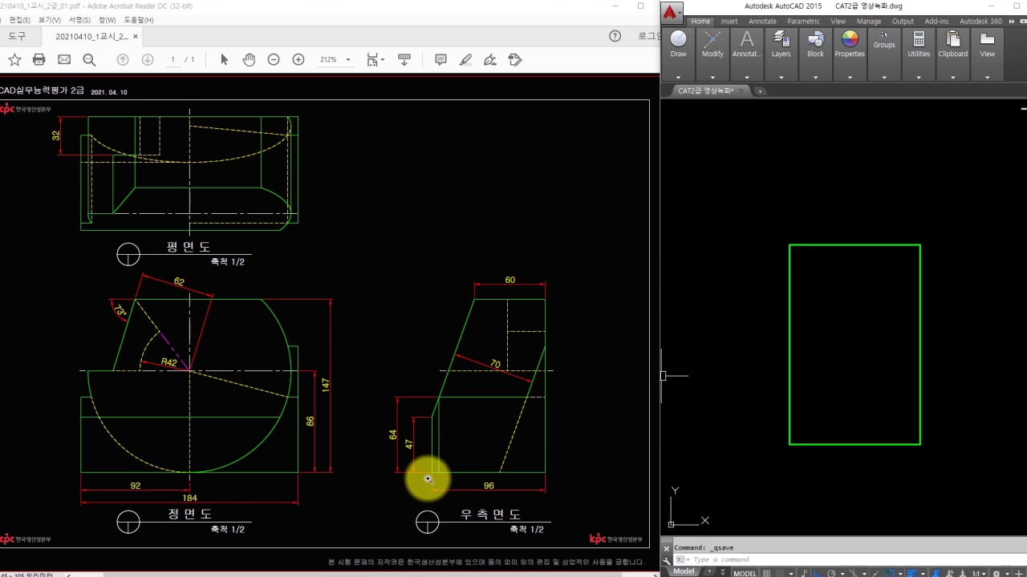
mouse_move(432, 472)
mouse_down()
mouse_move(433, 428)
mouse_move(422, 428)
mouse_move(452, 428)
mouse_move(437, 414)
mouse_up()
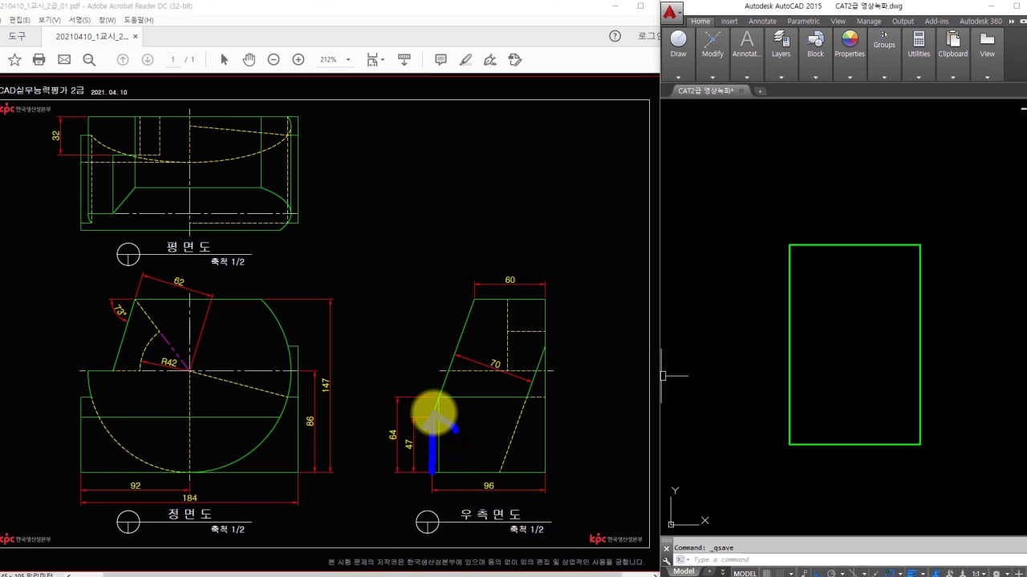
mouse_move(552, 298)
mouse_down()
mouse_move(475, 297)
mouse_move(486, 305)
mouse_move(470, 303)
mouse_move(431, 418)
mouse_up()
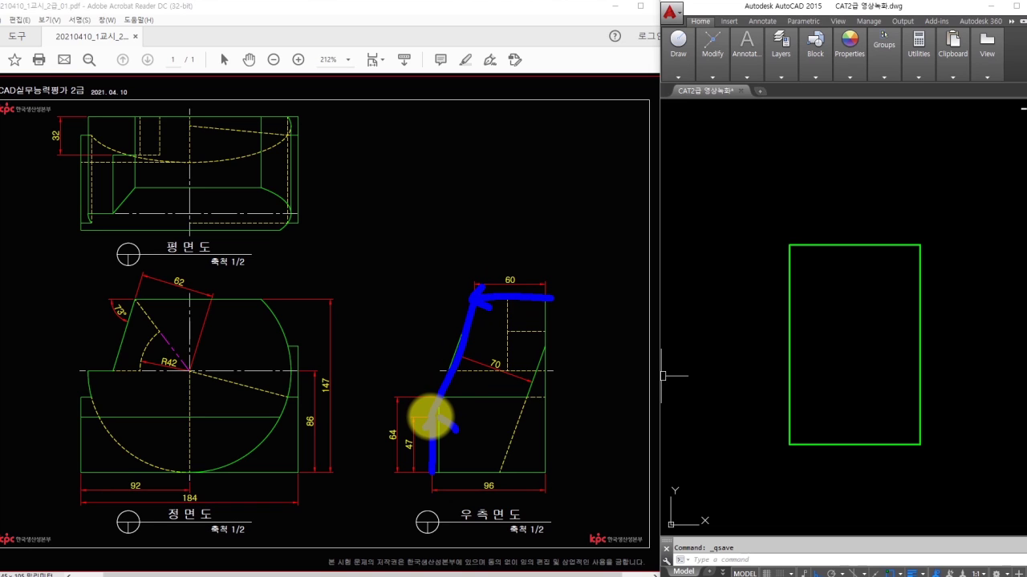
Step: Offset the bottom edge of the right-side view's rectangle 47 upward
click(848, 382)
text(o)
key(Return)
text(47)
key(Return)
click(817, 442)
click(818, 373)
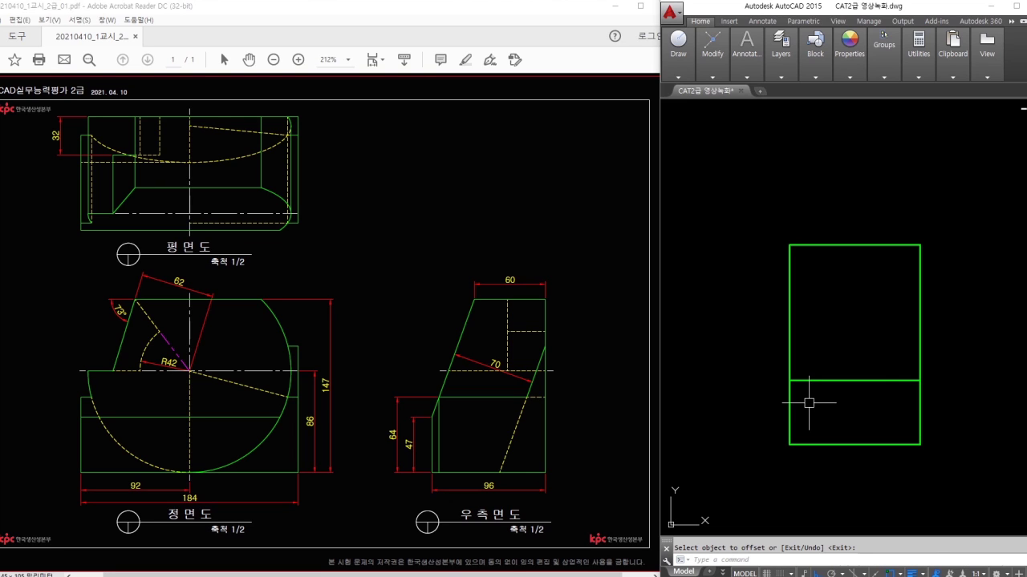
drag(771, 379, 808, 379)
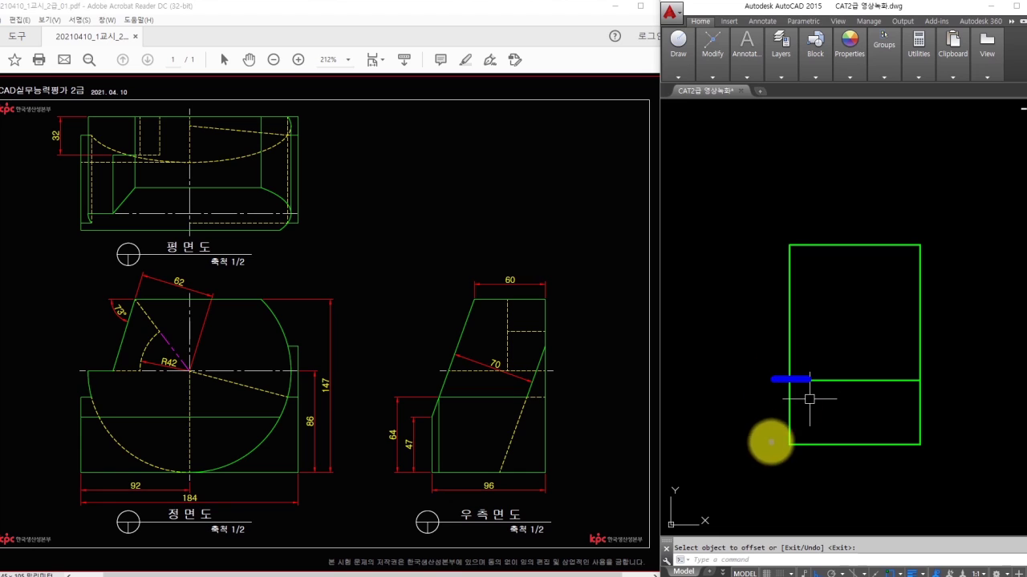
drag(772, 441, 804, 440)
mouse_move(726, 399)
mouse_down()
mouse_move(738, 415)
mouse_move(752, 407)
mouse_move(748, 428)
mouse_up()
drag(912, 211, 911, 237)
drag(855, 207, 854, 236)
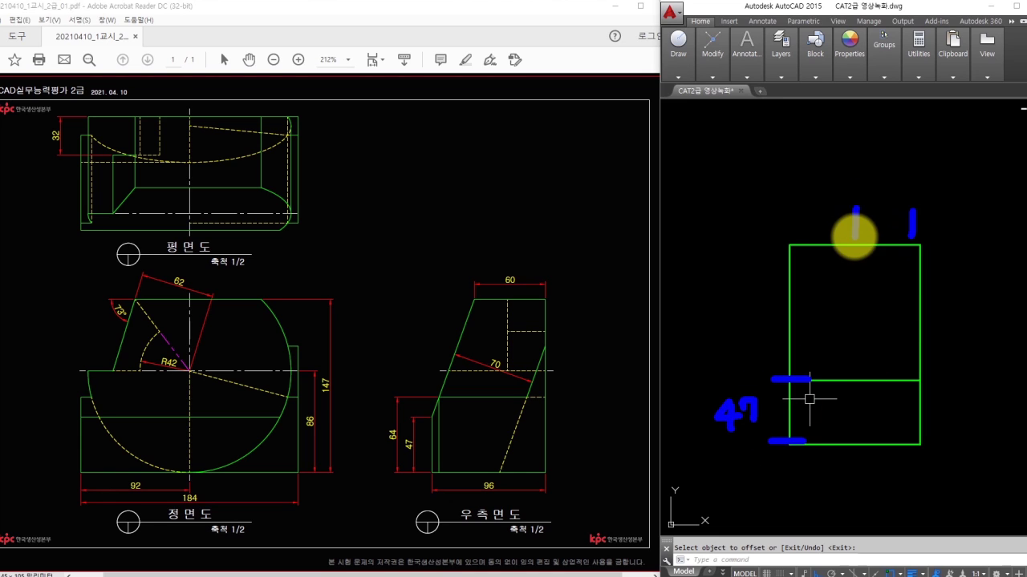
drag(880, 192, 886, 198)
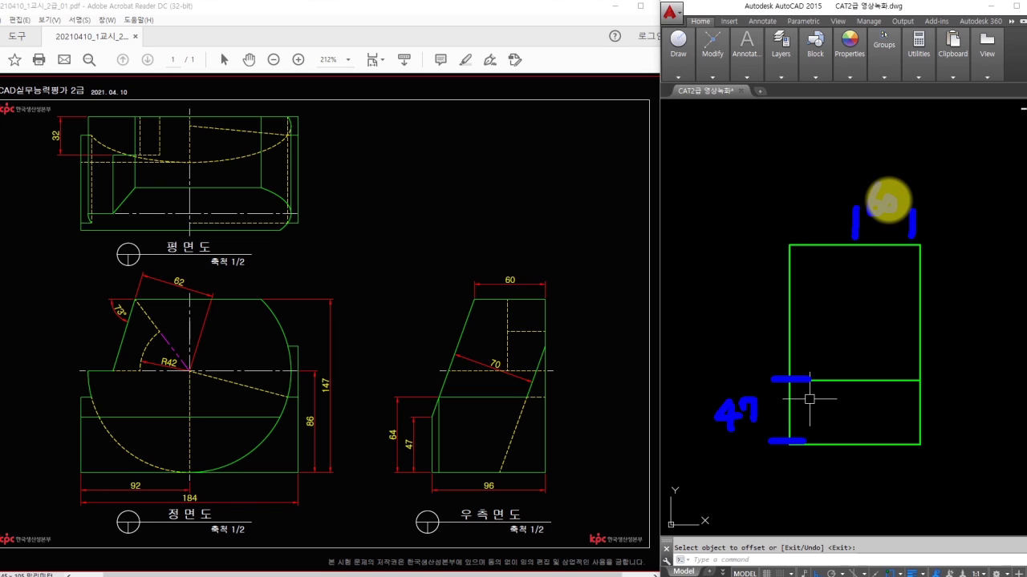
key(Escape)
Step: Offset the right edge of the right-side view's rectangle 60 to the left
text(o)
key(Return)
text(60)
key(Return)
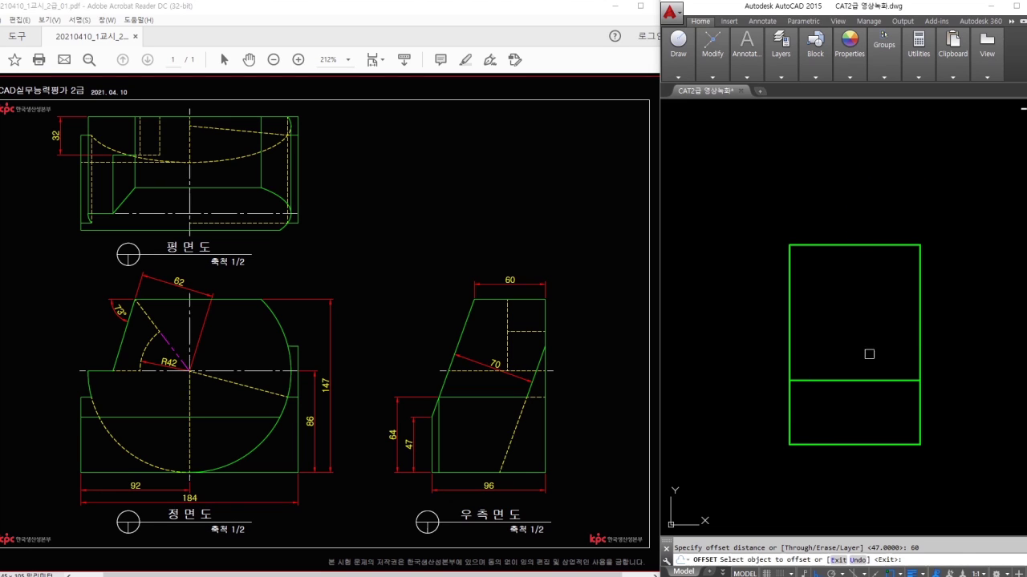
click(920, 322)
click(874, 324)
key(Escape)
Step: Draw a slanted line from the top of the 60-offset vertical to the left end of the 47-high line
text(l)
key(Return)
click(838, 246)
click(790, 379)
key(Escape)
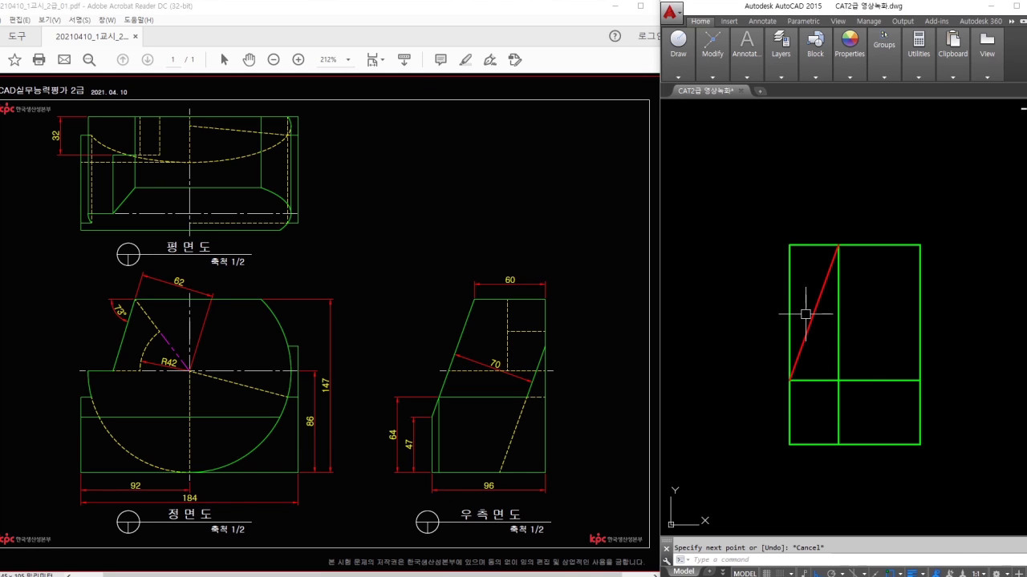
Step: Trim the upper-left corner outside the slanted line and erase the 60-offset vertical and the 47-high line in the right-side view
text(tr)
key(Return)
key(Return)
click(808, 270)
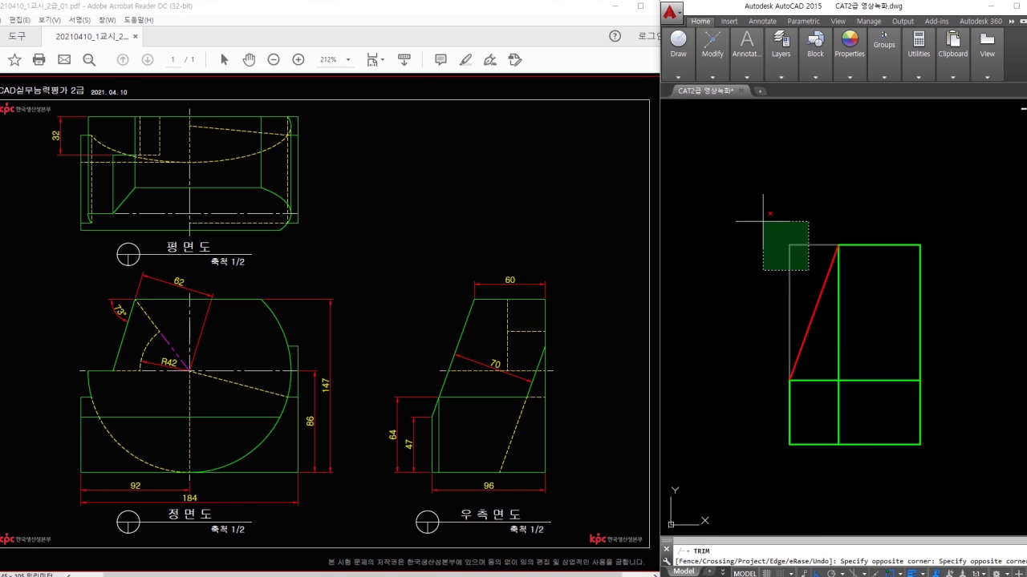
click(763, 222)
key(Escape)
click(859, 367)
click(821, 393)
text(e)
key(Return)
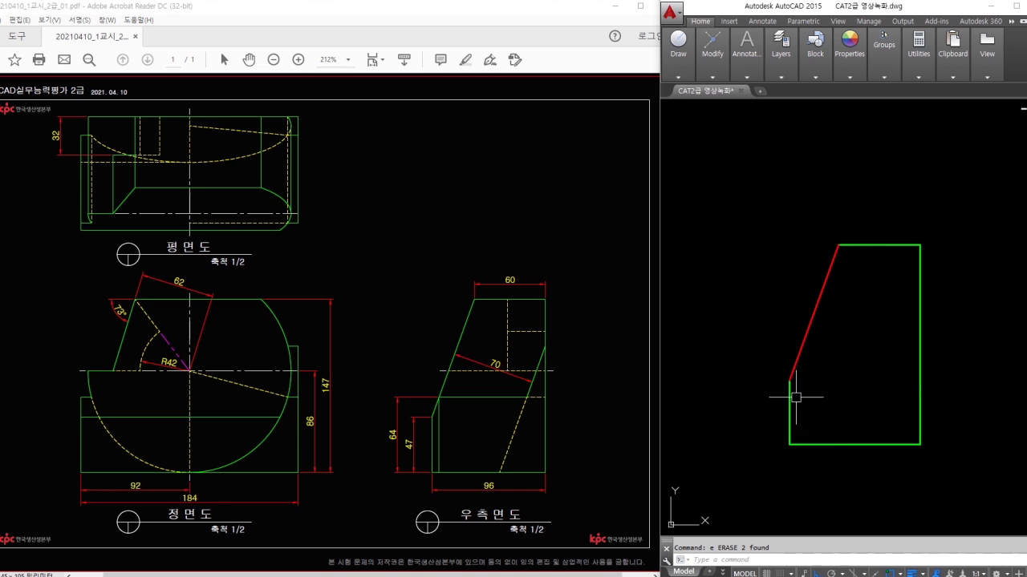
Step: Match the slanted line's properties to the green outline of the right-side view
text(ma)
key(Return)
click(791, 395)
click(797, 360)
key(Escape)
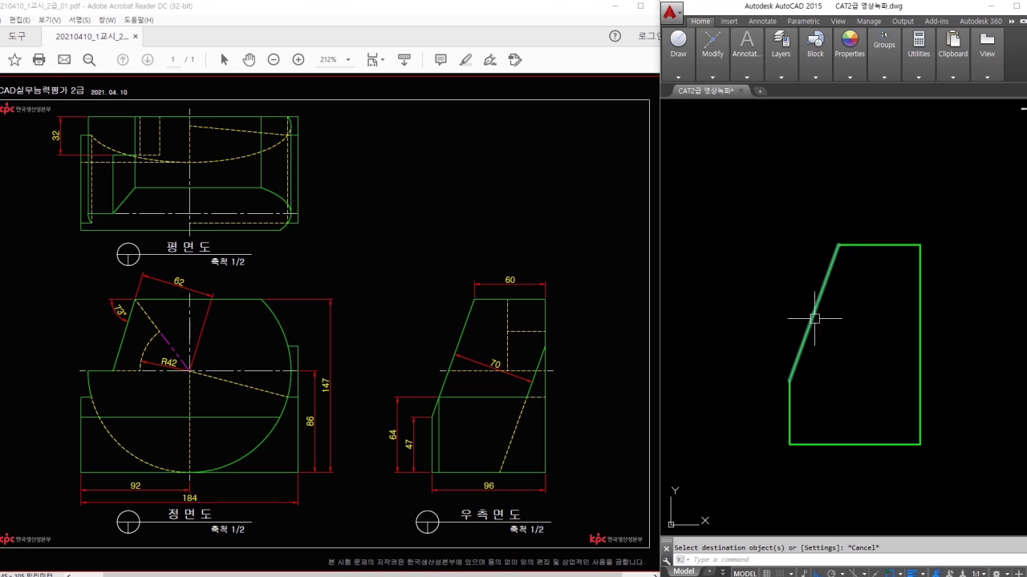
Step: Offset the slanted edge 70 to the right, into the right-side view
drag(472, 301, 432, 413)
drag(502, 471, 546, 347)
drag(522, 385, 454, 358)
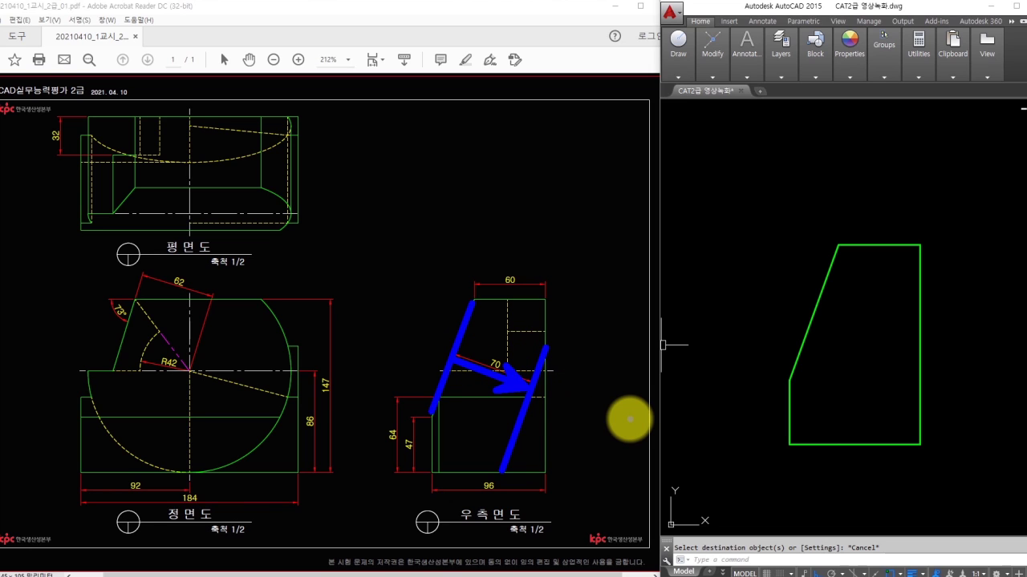
key(Escape)
text(o)
key(Return)
text(70)
key(Return)
click(813, 324)
click(879, 369)
key(Escape)
Step: Trim the 70-offset slanted line at the view's right edge and extend its lower end to the bottom edge
text(tr)
key(Return)
key(Return)
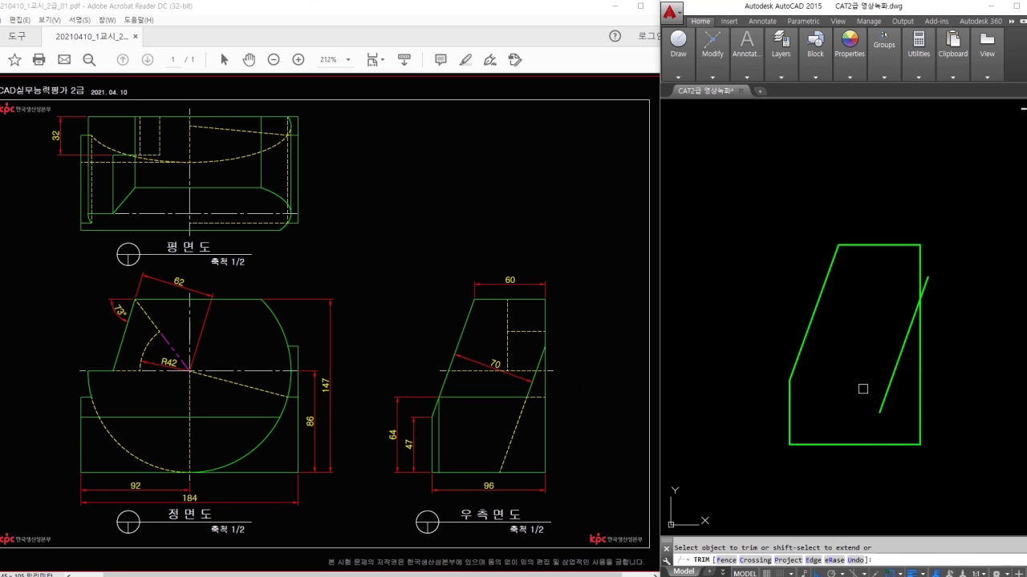
shift+click(889, 395)
key(Escape)
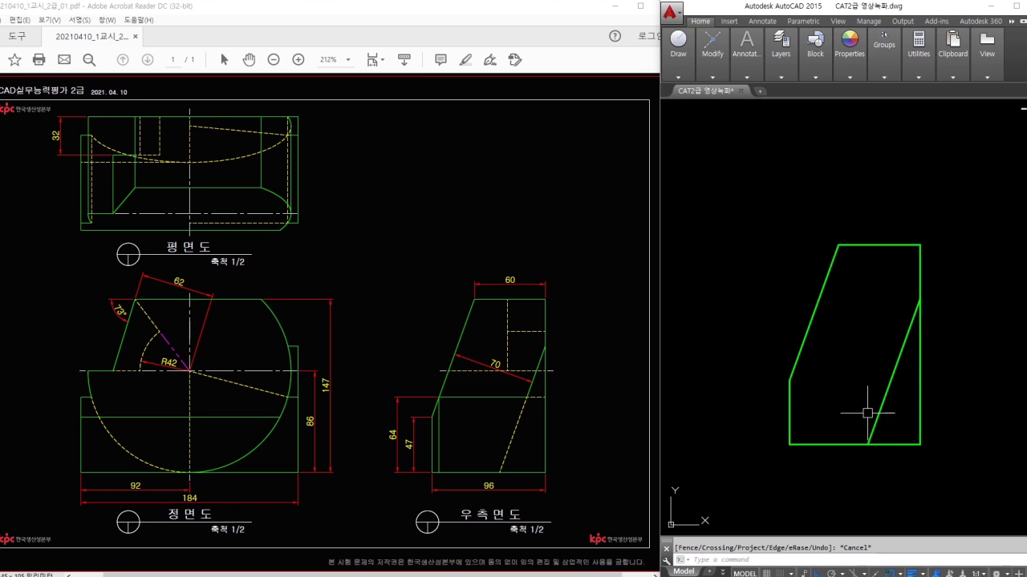
Step: Offset the bottom edge of the right-side view 64 upward
drag(431, 474, 541, 473)
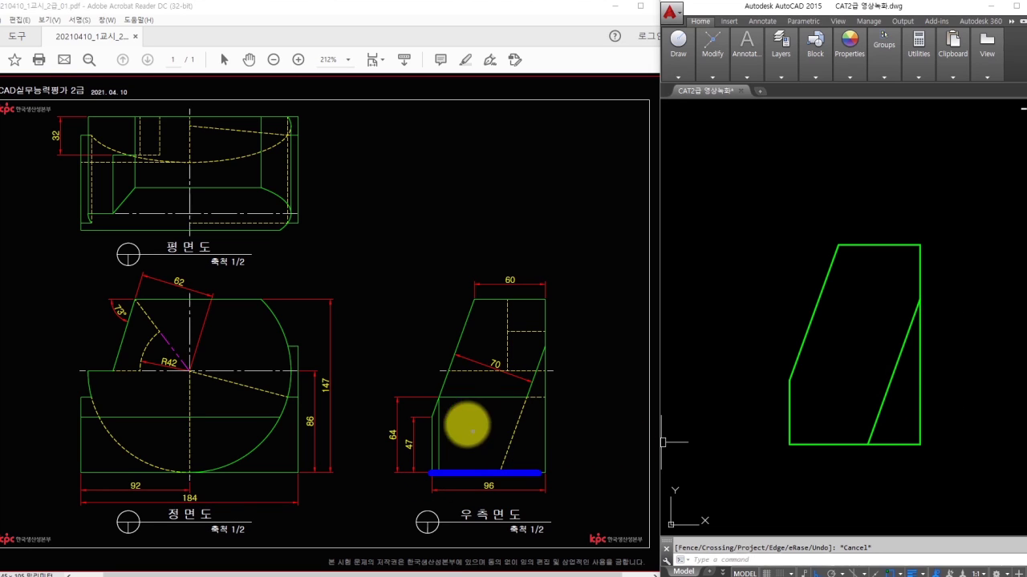
drag(434, 397, 552, 397)
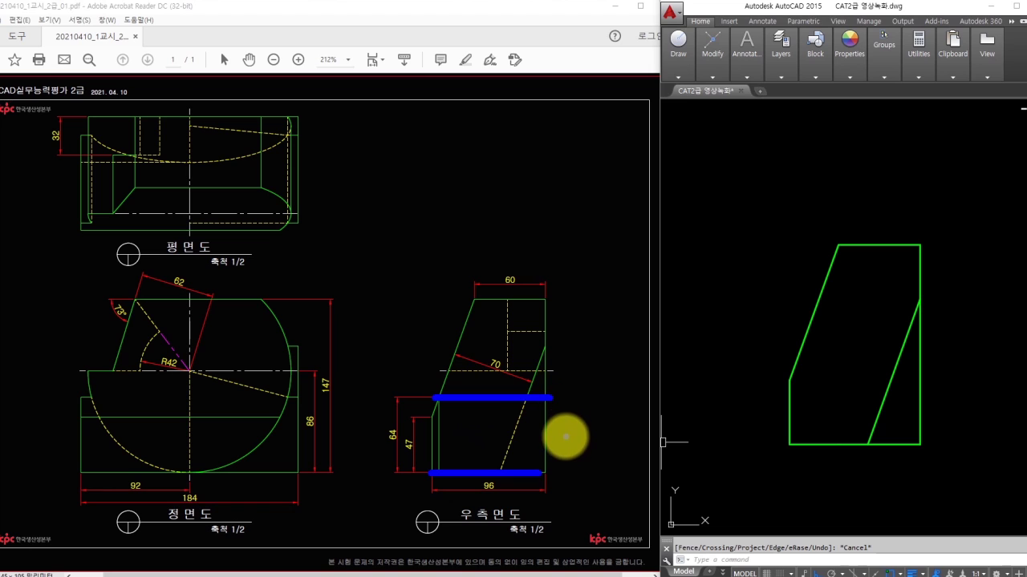
click(856, 364)
text(o)
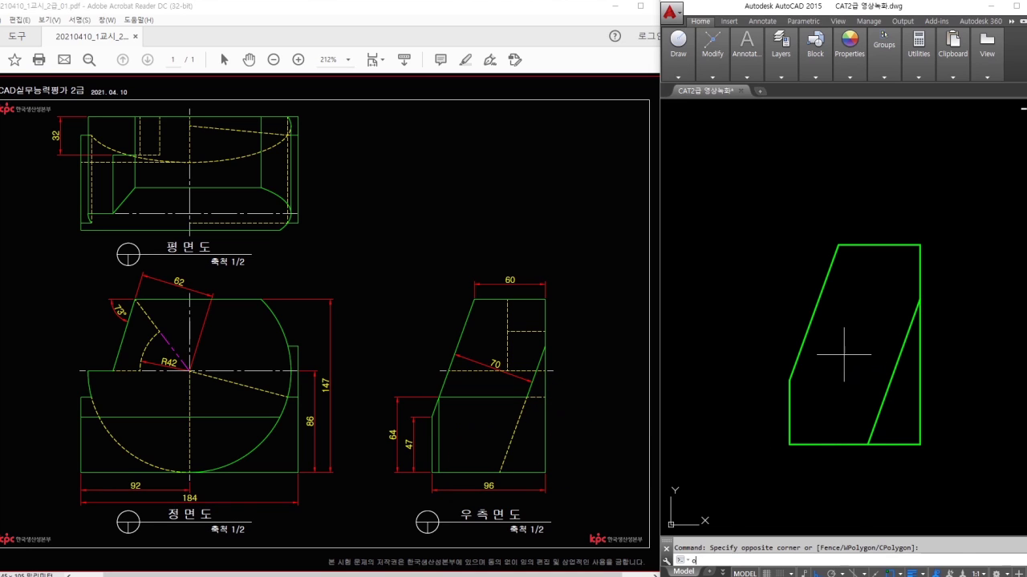
key(Return)
text(64)
key(Return)
click(834, 444)
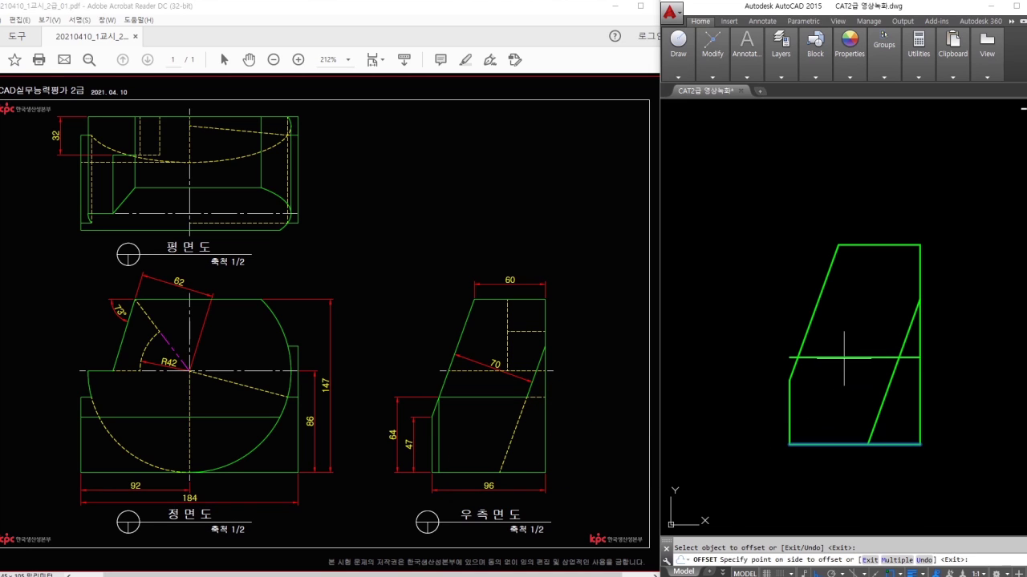
key(Escape)
Step: Trim the 64-high line outside the outer slanted edge and to the right of the inner slanted line
scroll(868, 392, up, 2)
text(tr)
key(Return)
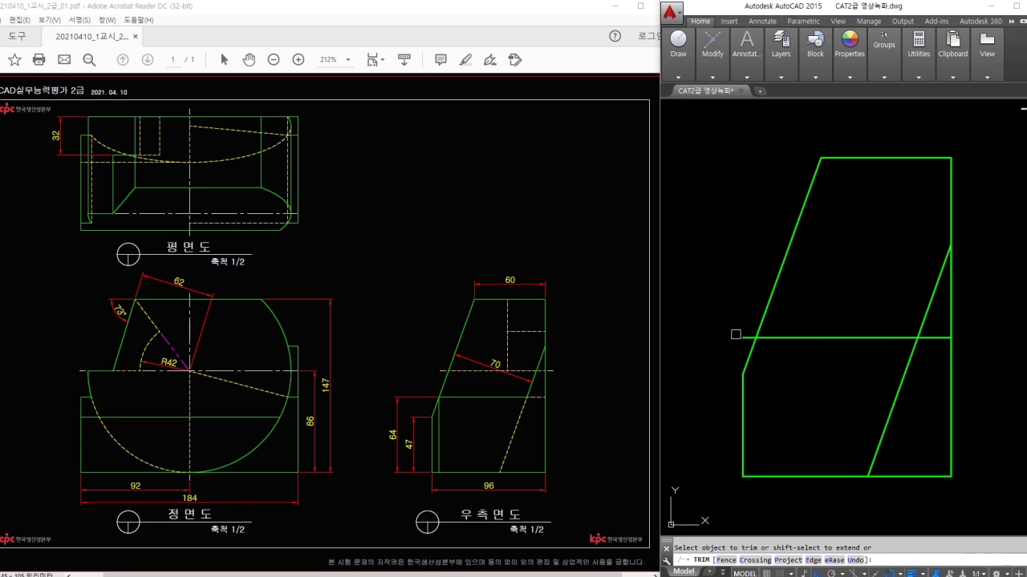
key(Escape)
text(tr)
key(Return)
key(Return)
key(Escape)
text(tr)
key(Return)
key(Return)
click(930, 338)
key(Escape)
Step: Draw a horizontal line at height 64 from the inner slanted line to the right edge
text(l)
key(Return)
click(918, 338)
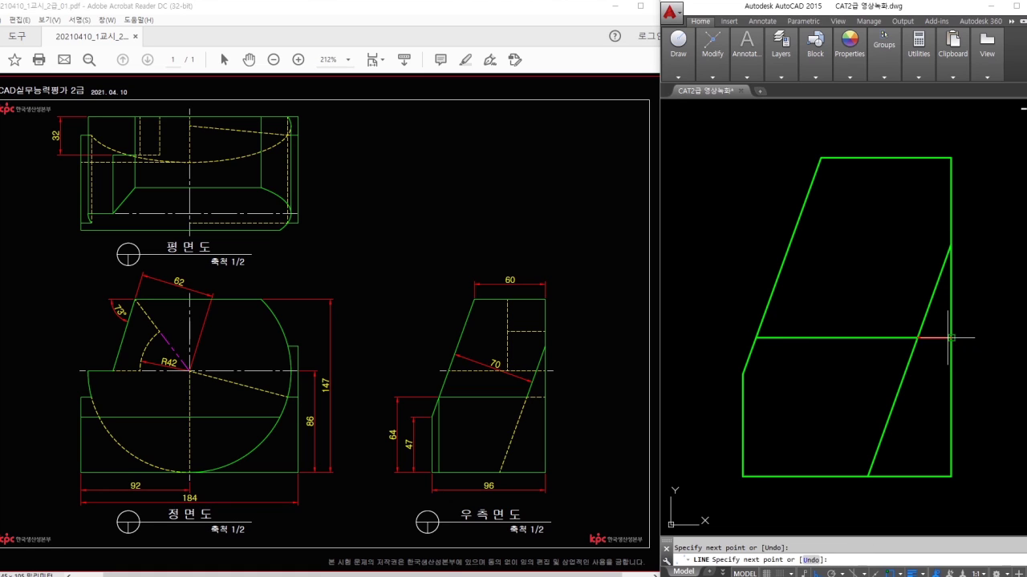
click(951, 338)
key(Return)
Step: Assign the short horizontal line beside the right edge to the yellow hidden-line layer
click(934, 339)
click(783, 77)
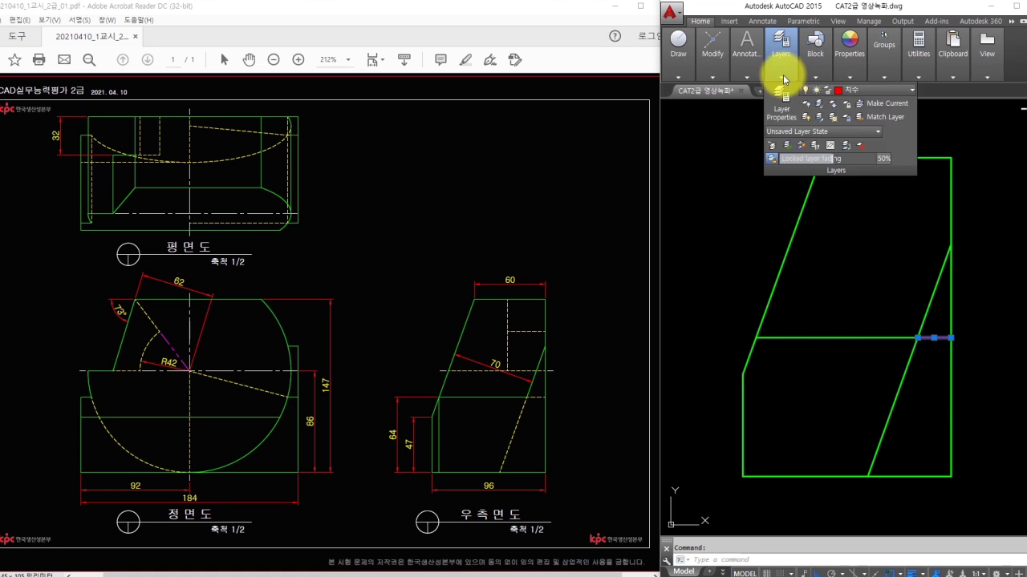
click(858, 90)
click(872, 166)
key(Escape)
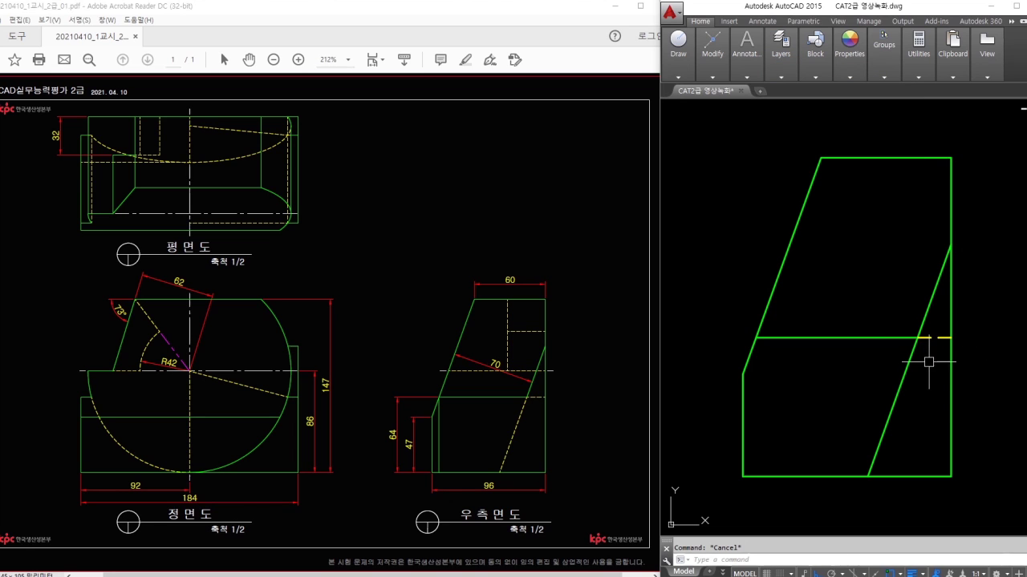
Step: Break the inner slanted line below the 64-high line and bring both pieces to meet that line
text(br)
key(Return)
click(898, 391)
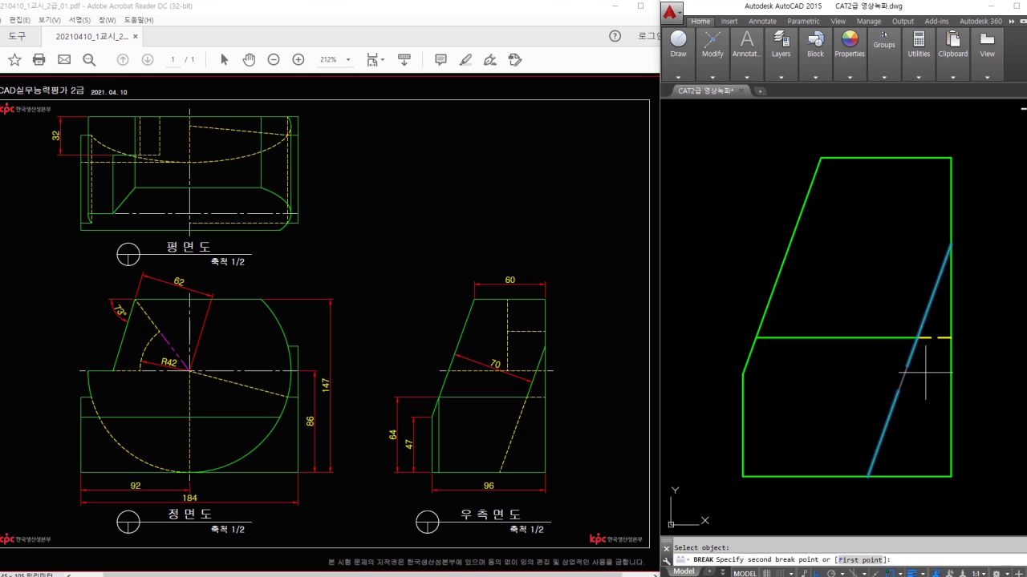
click(925, 372)
text(tr)
key(Return)
key(Return)
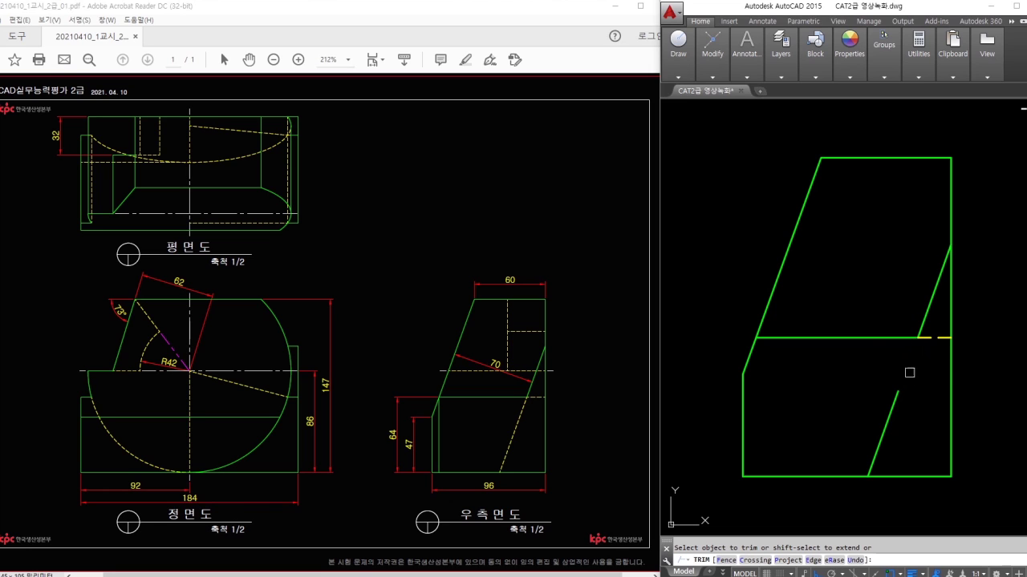
key(Escape)
Step: Match the lower piece of the inner slanted line to the short hidden line's properties
text(ma)
key(Return)
click(928, 339)
click(924, 385)
click(861, 400)
key(Escape)
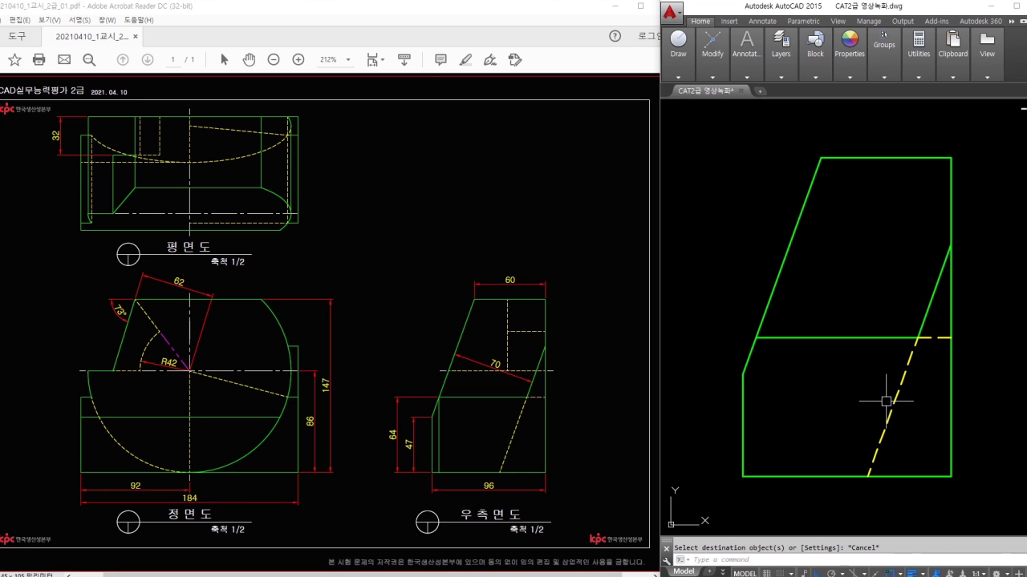
Step: Draw a vertical line from the left end of the 64-high line down to the bottom edge
text(l)
key(Return)
click(756, 338)
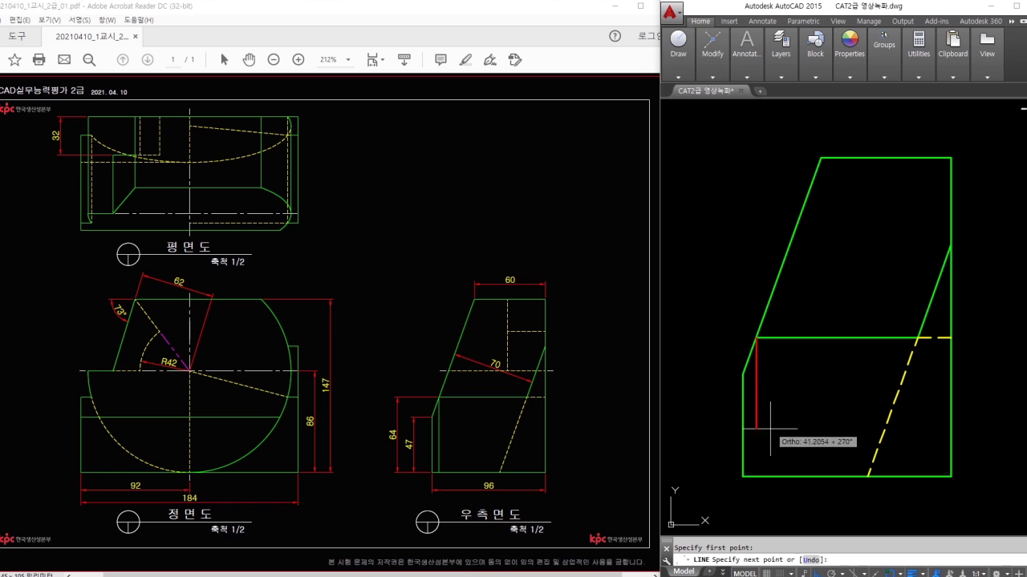
click(758, 476)
key(Escape)
Step: Match the new vertical line's properties to the green 64-high outline
text(ma)
key(Return)
click(786, 339)
click(757, 379)
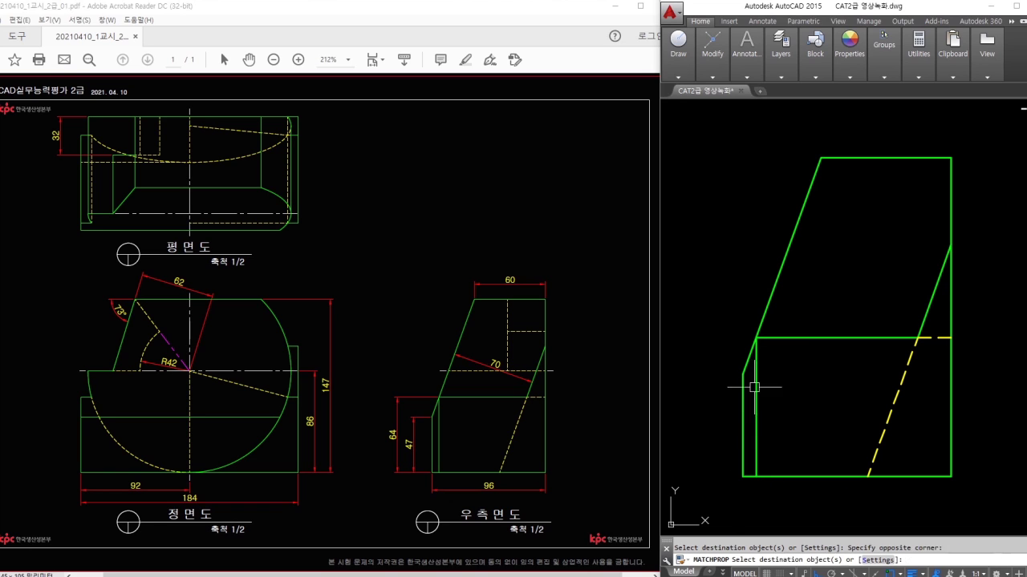
key(Escape)
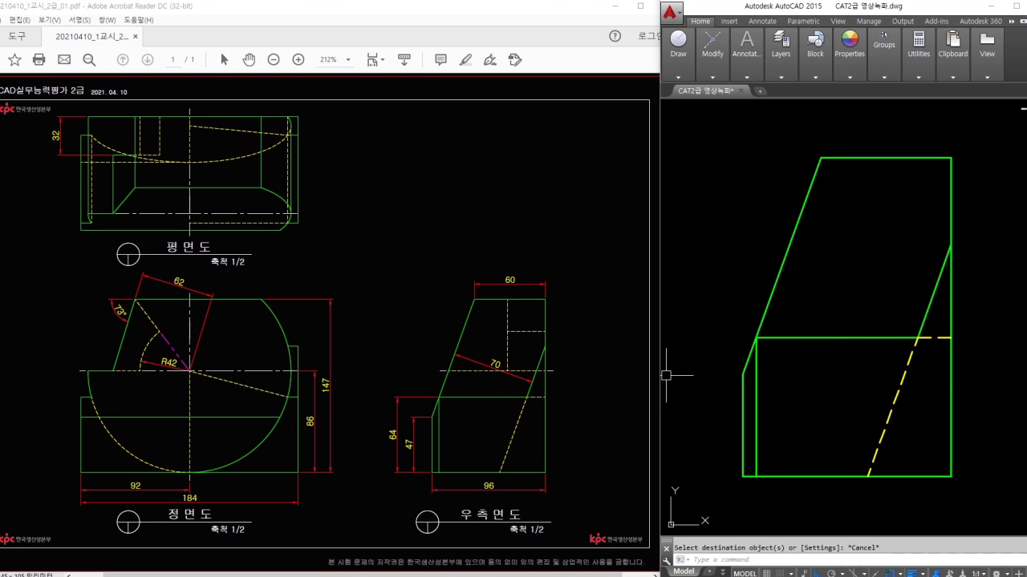
Step: Project a horizontal line from the center of the front view's circular arc across the right-side view
drag(449, 370, 544, 371)
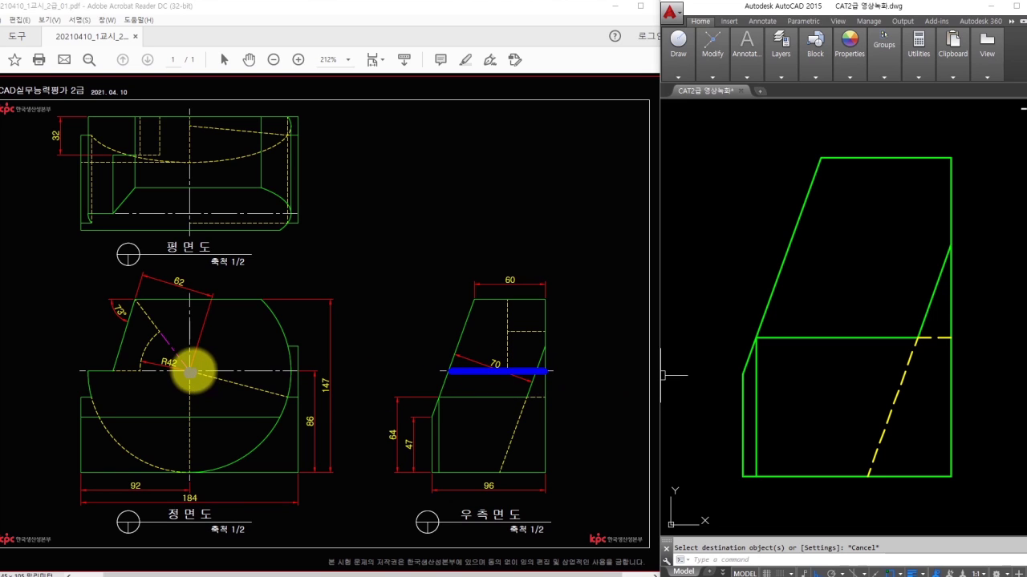
click(190, 372)
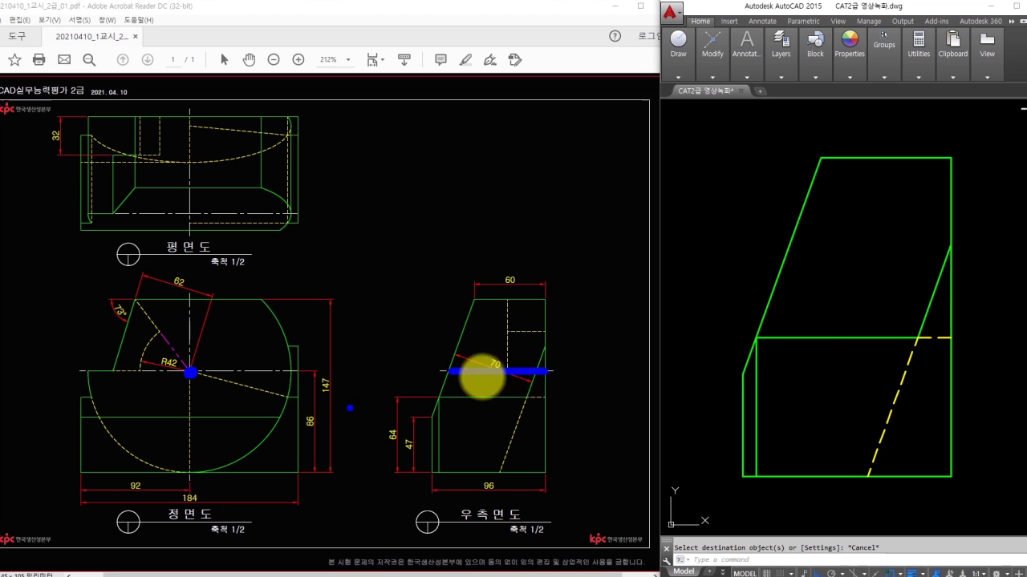
scroll(887, 336, down, 3)
text(l)
key(Return)
click(877, 325)
middle_drag(878, 325, 700, 320)
key(Escape)
scroll(946, 344, down, 2)
middle_drag(946, 344, 961, 340)
Step: Trim the projected center-height line to the right-side view's slanted edge and right edge
scroll(1001, 320, up, 3)
text(tr)
key(Return)
click(999, 316)
click(772, 321)
key(Return)
click(758, 331)
click(960, 331)
key(Escape)
Step: Match the center-height horizontal line to the hidden line's properties
text(m)
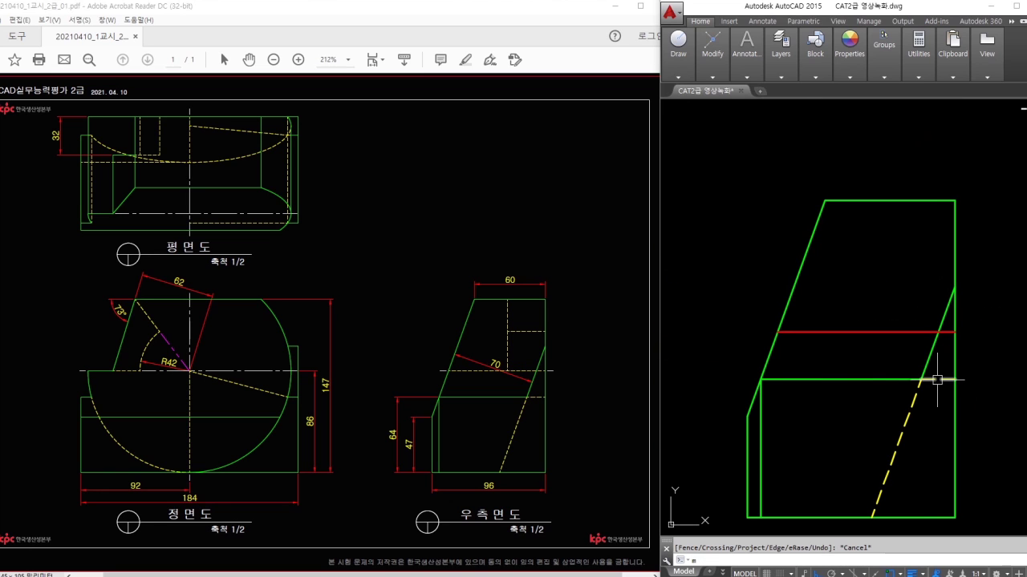
text(a)
key(Return)
click(937, 380)
click(888, 331)
key(Escape)
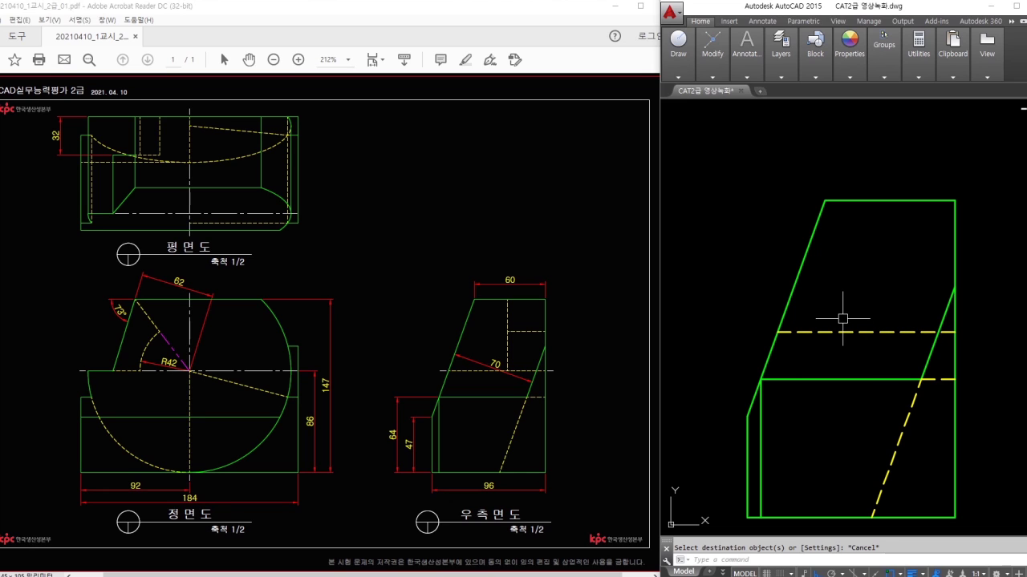
Step: Check in the reference top view which dimension locates the right-side view's vertical hidden line
mouse_move(505, 304)
mouse_down()
mouse_move(505, 360)
mouse_move(549, 329)
mouse_up()
mouse_move(496, 281)
mouse_down()
mouse_move(502, 293)
mouse_move(516, 280)
mouse_up()
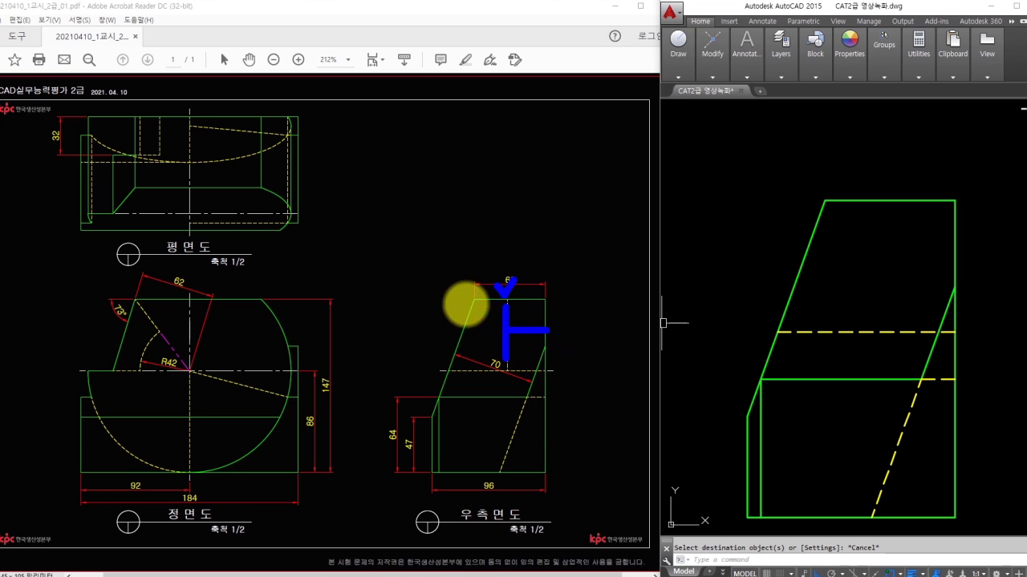
drag(99, 154, 164, 154)
drag(105, 118, 157, 118)
mouse_move(64, 138)
mouse_down()
mouse_move(41, 138)
mouse_move(62, 136)
mouse_up()
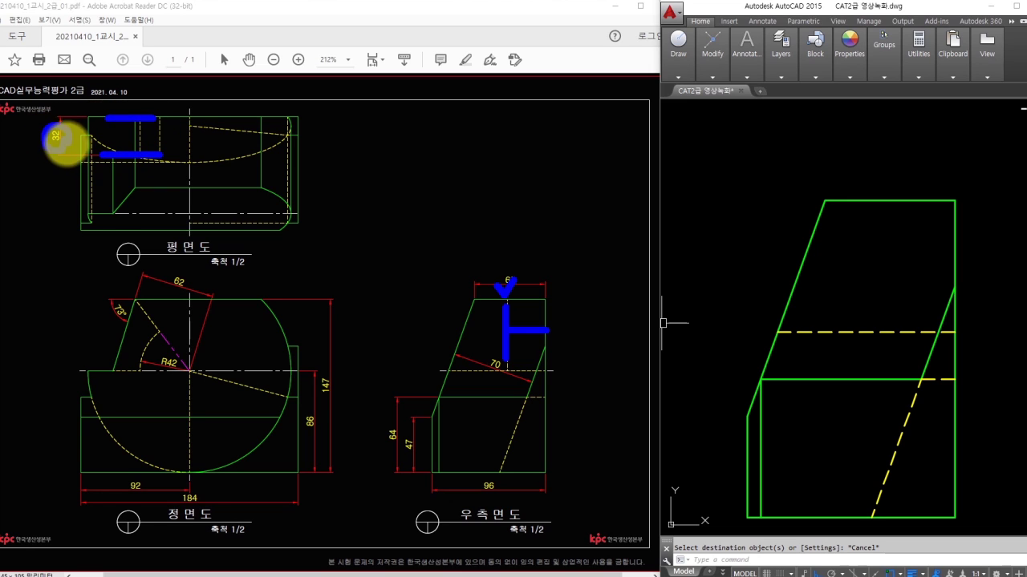
mouse_move(545, 291)
mouse_down()
mouse_move(502, 259)
mouse_move(504, 285)
mouse_up()
mouse_move(498, 195)
mouse_down()
mouse_move(502, 219)
mouse_move(522, 201)
mouse_move(527, 222)
mouse_move(559, 227)
mouse_up()
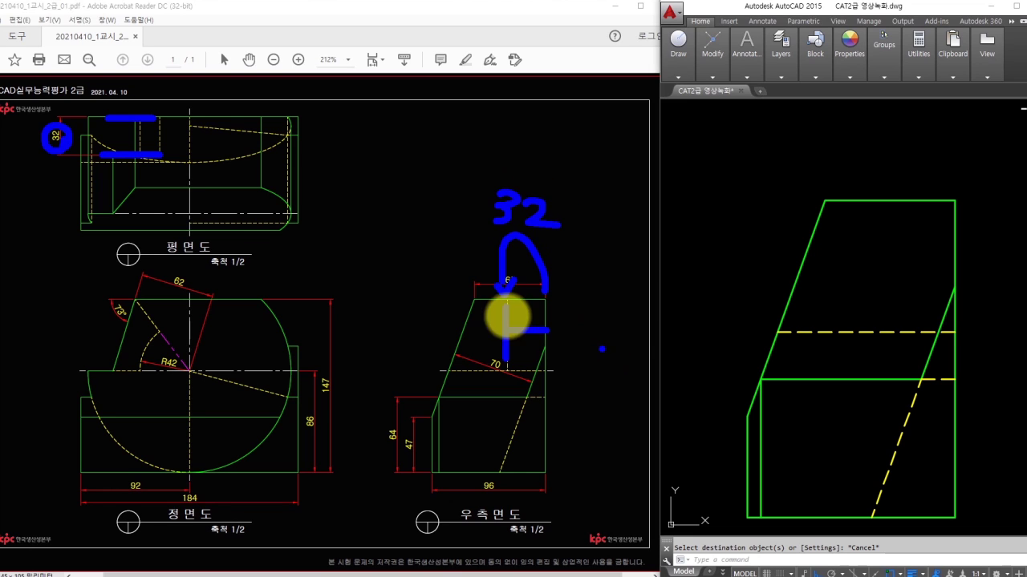
key(Escape)
Step: Offset the right edge of the right-side view 32 to the left
click(891, 281)
text(o)
key(Return)
text(32)
key(Return)
click(953, 287)
click(916, 275)
key(Return)
Step: Trim the 32-offset vertical below the center-height hidden line
text(tr)
key(Return)
click(903, 329)
key(Return)
click(885, 353)
key(Escape)
Step: Match the 32-offset vertical to the horizontal hidden line's properties
text(ma)
key(Return)
click(907, 332)
click(886, 309)
key(Escape)
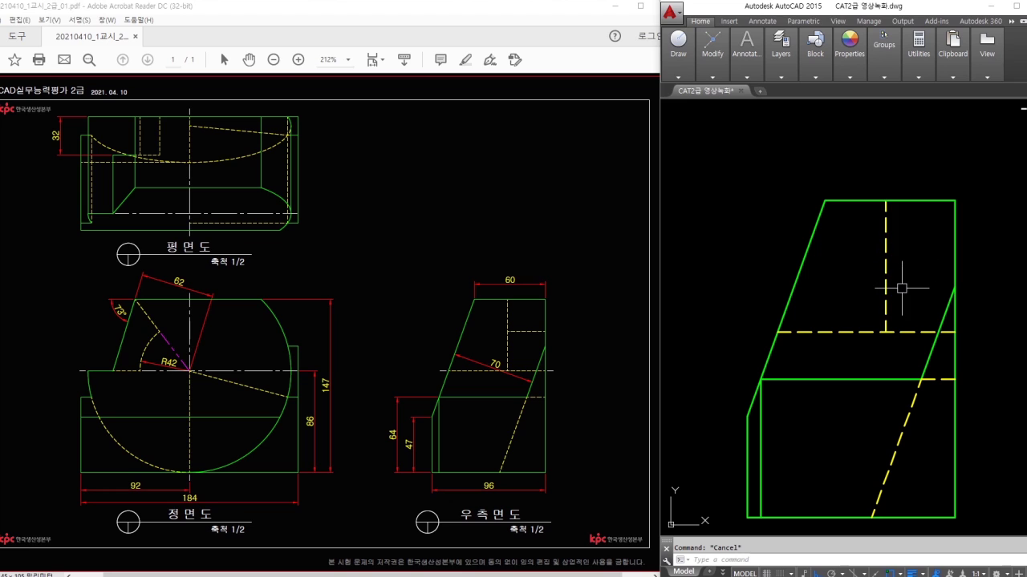
Step: Project a horizontal line from the upper end of the front view's R42 arc across the right-side view
click(655, 305)
drag(508, 330, 545, 334)
drag(163, 327, 217, 281)
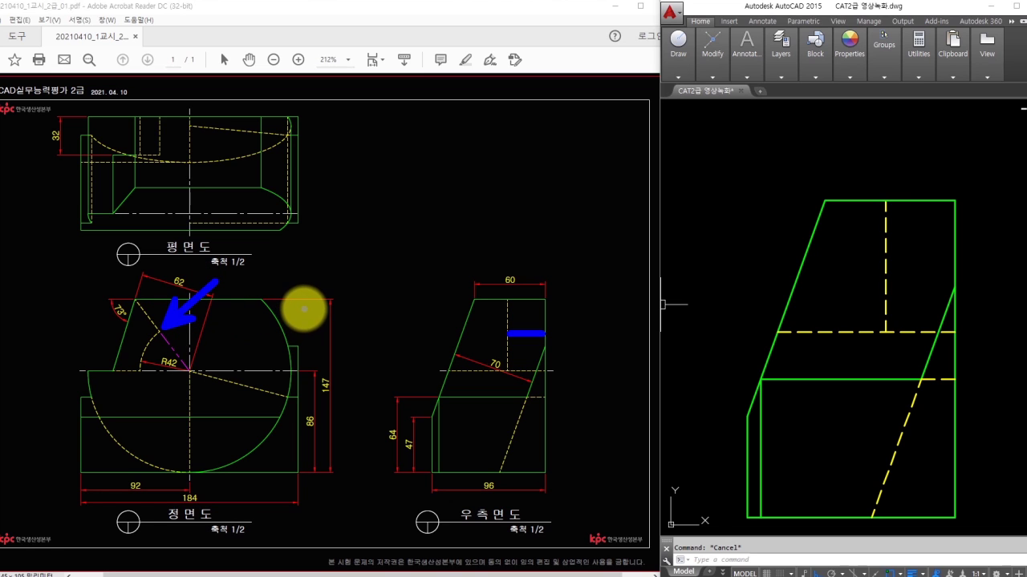
scroll(882, 339, down, 3)
text(l)
key(Return)
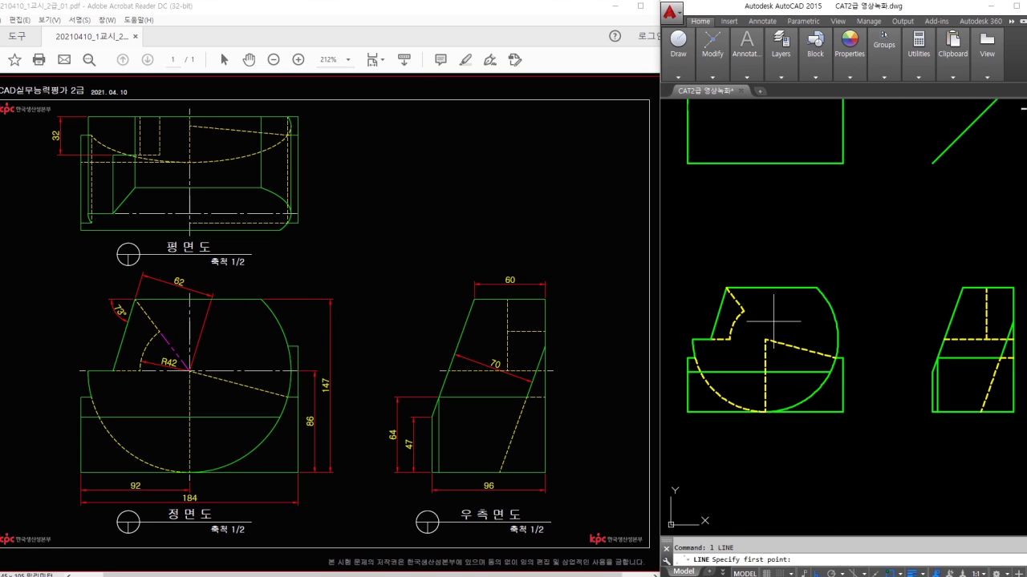
click(746, 317)
middle_drag(928, 339, 902, 341)
click(1003, 312)
key(Escape)
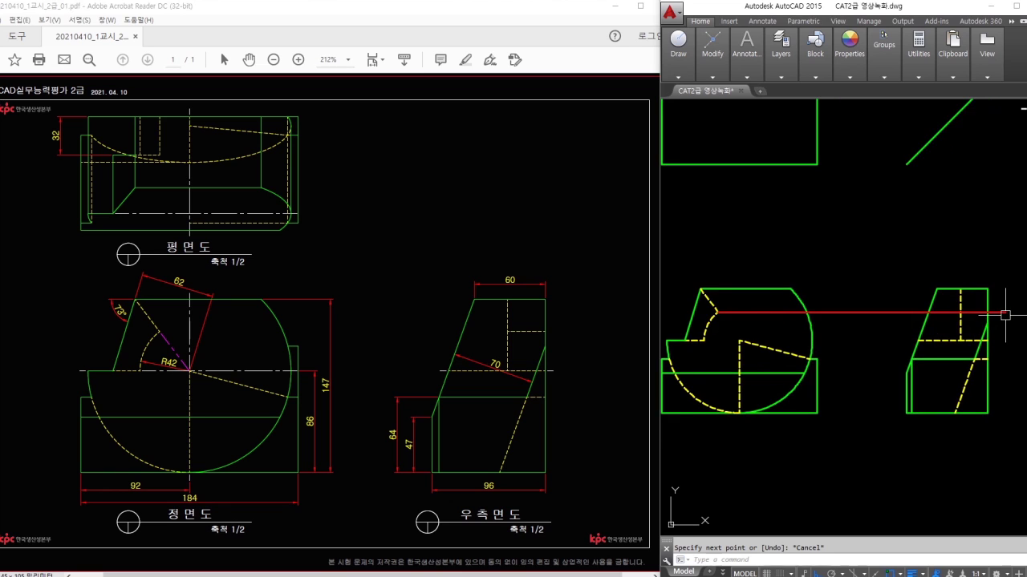
Step: Trim the line projected from the R42 arc to the span between the 32-offset hidden vertical and the right edge
scroll(994, 311, up, 3)
text(tr)
key(Return)
key(Return)
click(923, 310)
key(Escape)
Step: Match the trimmed R42 projection line to the vertical hidden line's properties
text(ma)
key(Return)
click(935, 299)
click(955, 310)
key(Escape)
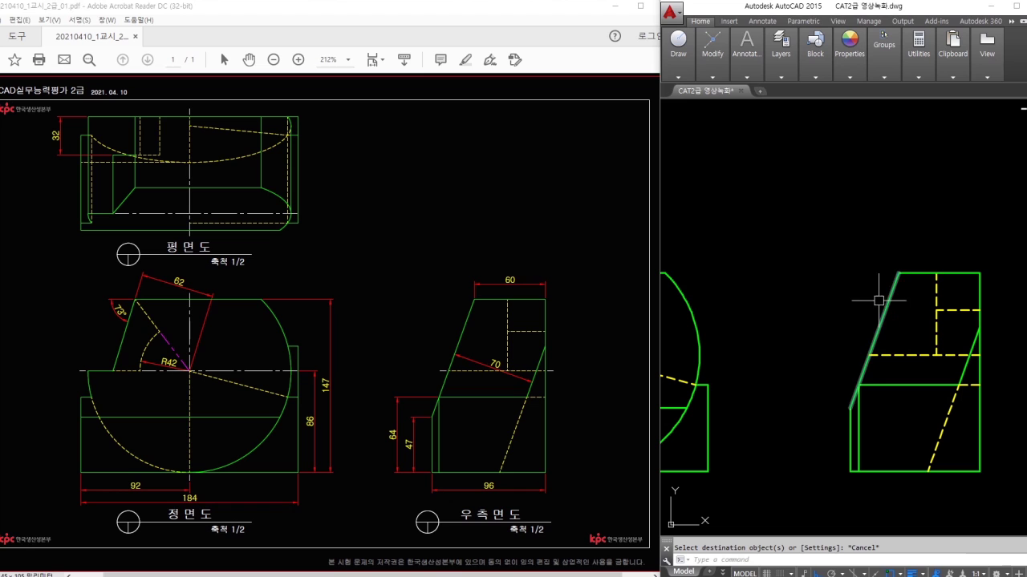
Step: Examine how the step on the front view's right side aligns with the sloped line in the right-side view of the reference
middle_drag(984, 359, 905, 326)
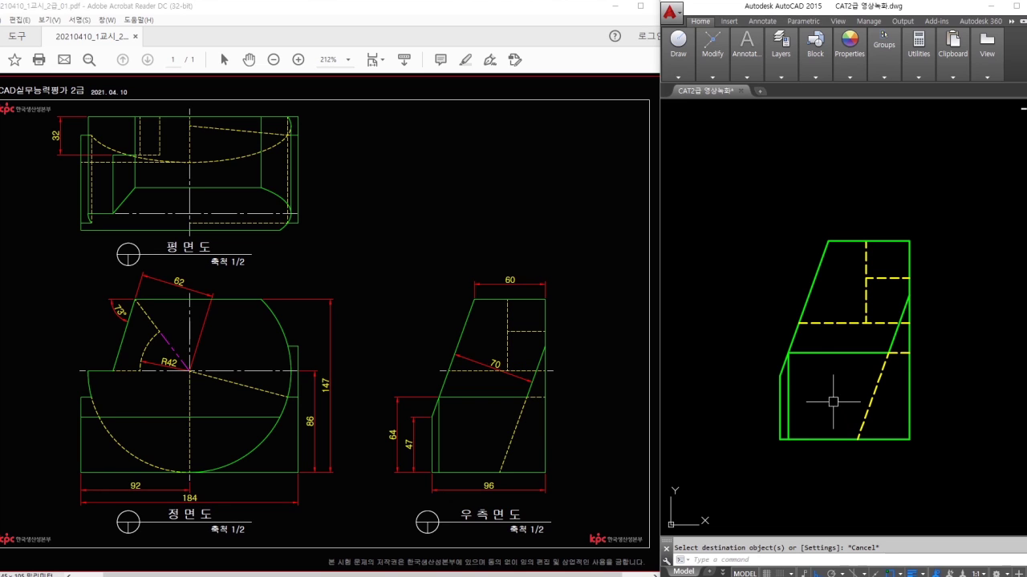
scroll(814, 382, down, 4)
middle_drag(811, 367, 937, 409)
scroll(846, 333, up, 2)
middle_drag(866, 328, 819, 313)
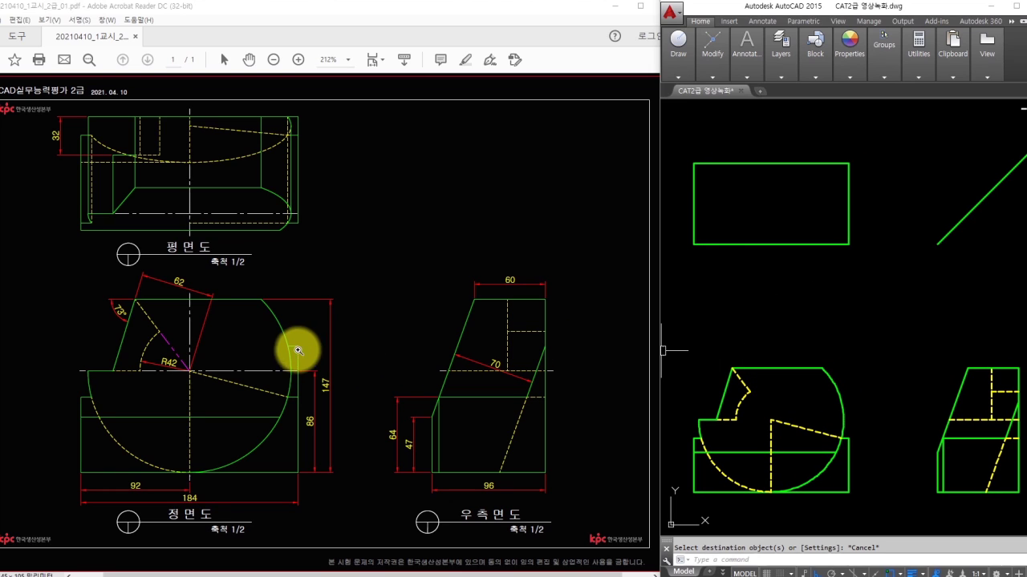
drag(286, 346, 302, 367)
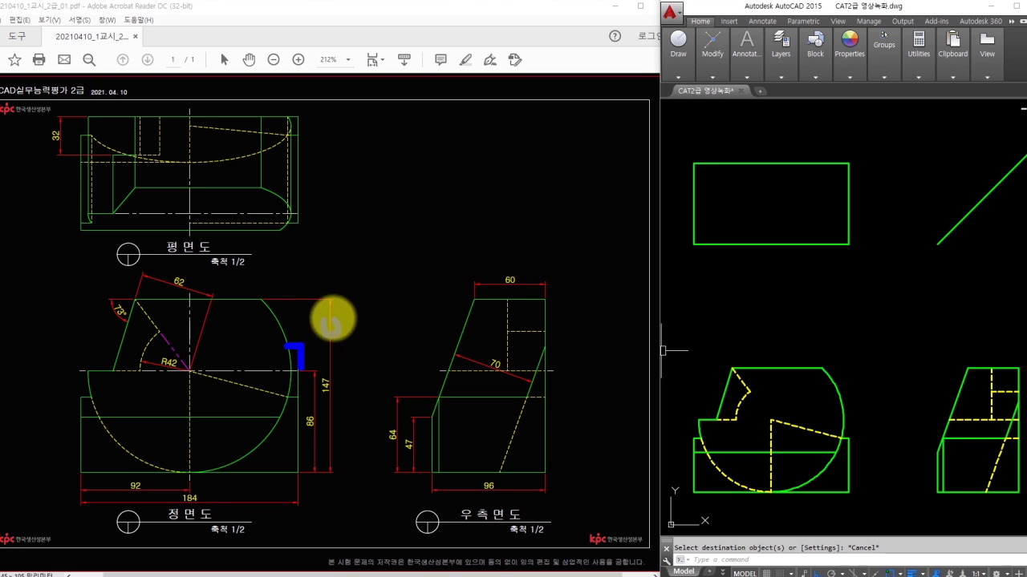
mouse_move(324, 318)
mouse_down()
mouse_move(378, 355)
mouse_move(390, 337)
mouse_move(391, 361)
mouse_up()
key(Escape)
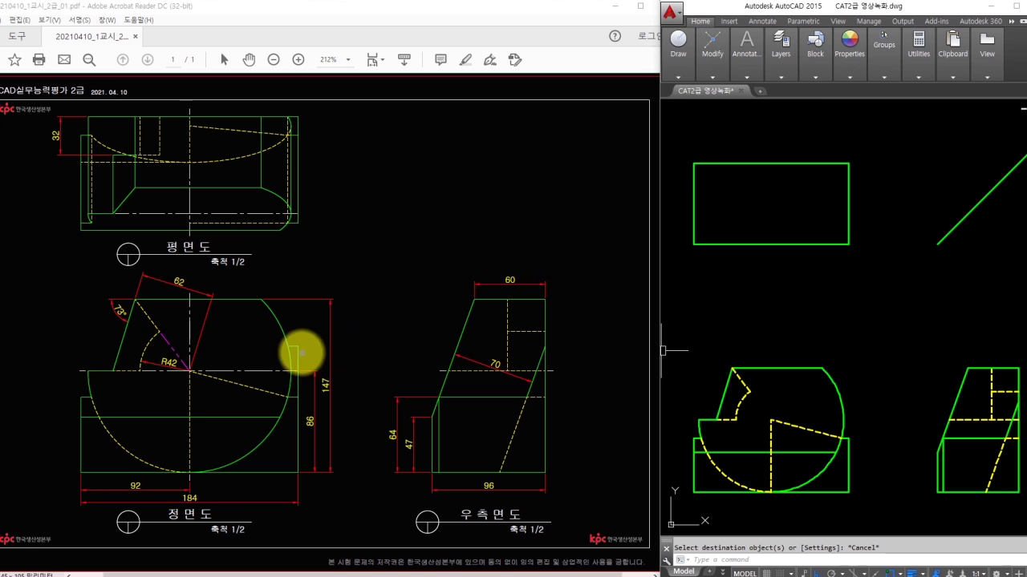
drag(544, 347, 317, 347)
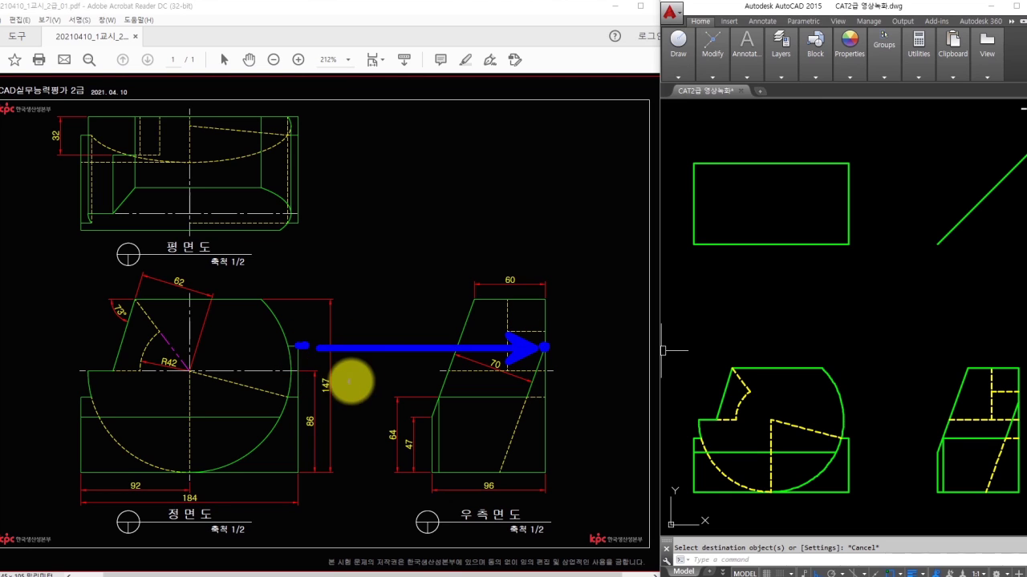
Step: Project a horizontal line from the upper end of the right-side view's lower sloped line across to the front view
scroll(972, 373, up, 3)
text(1)
key(space)
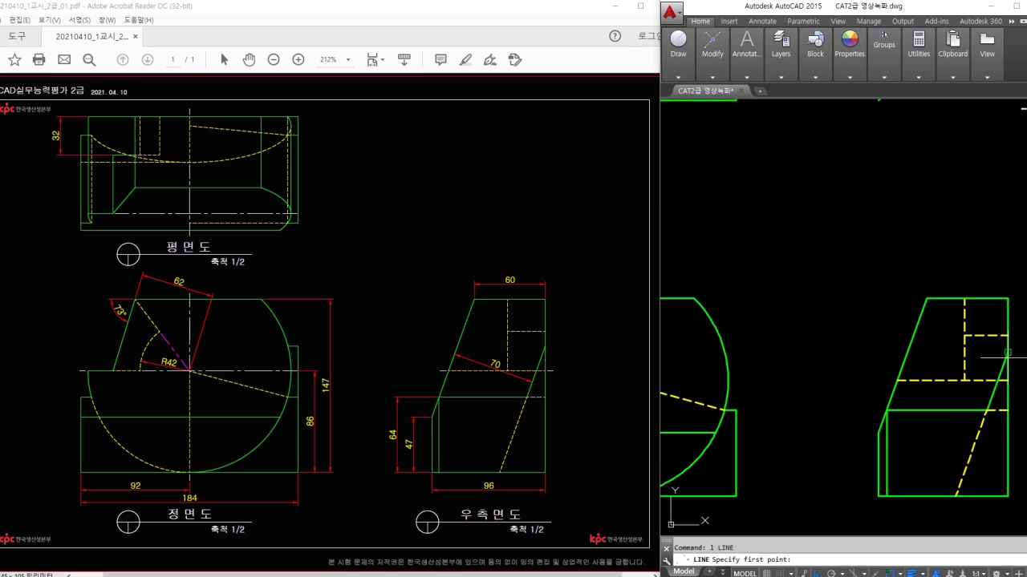
click(1007, 353)
scroll(706, 385, up, 2)
key(Escape)
Step: Join the front view's right edge to the projected horizontal and trim the piece inside the large arc to form the step
text(tr)
key(space)
key(space)
shift+click(756, 440)
key(Escape)
click(766, 352)
click(741, 356)
text(tr)
key(space)
click(773, 335)
key(Escape)
Step: Match the new step line in the front view to the properties of the green outline
text(ma)
key(space)
click(754, 351)
scroll(791, 348, down, 5)
scroll(877, 368, up, 2)
middle_drag(877, 367, 885, 384)
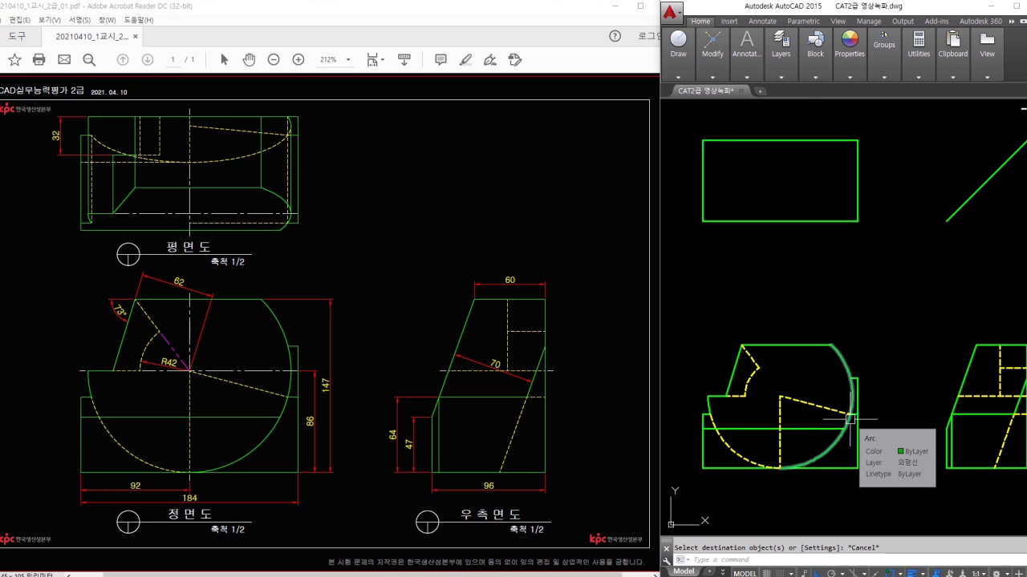
middle_drag(839, 316, 837, 328)
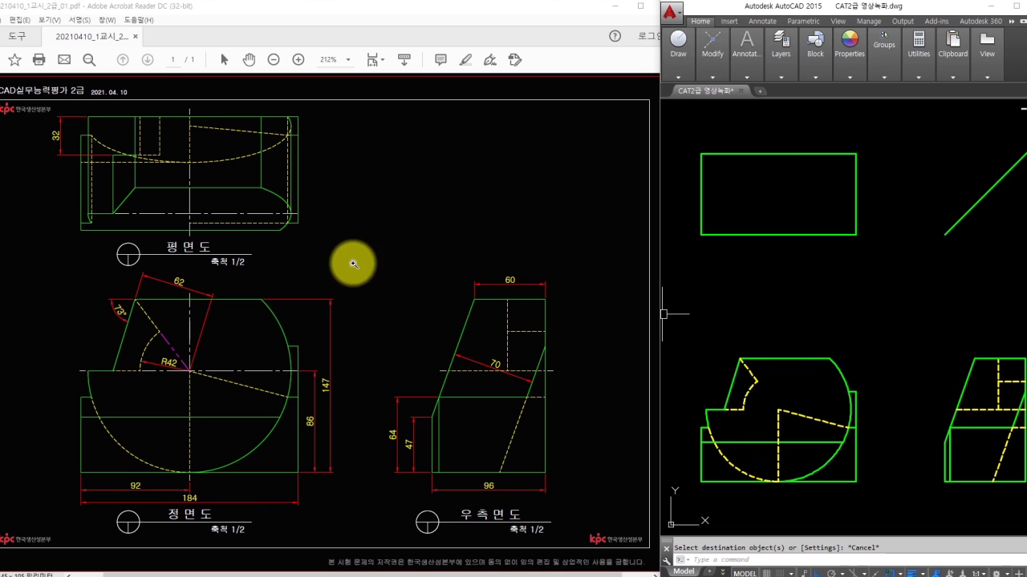
Step: Project a vertical line from the left end of the front view's top edge up across the top view
mouse_move(136, 121)
mouse_down()
mouse_move(135, 174)
mouse_move(205, 189)
mouse_move(258, 188)
mouse_move(258, 120)
mouse_up()
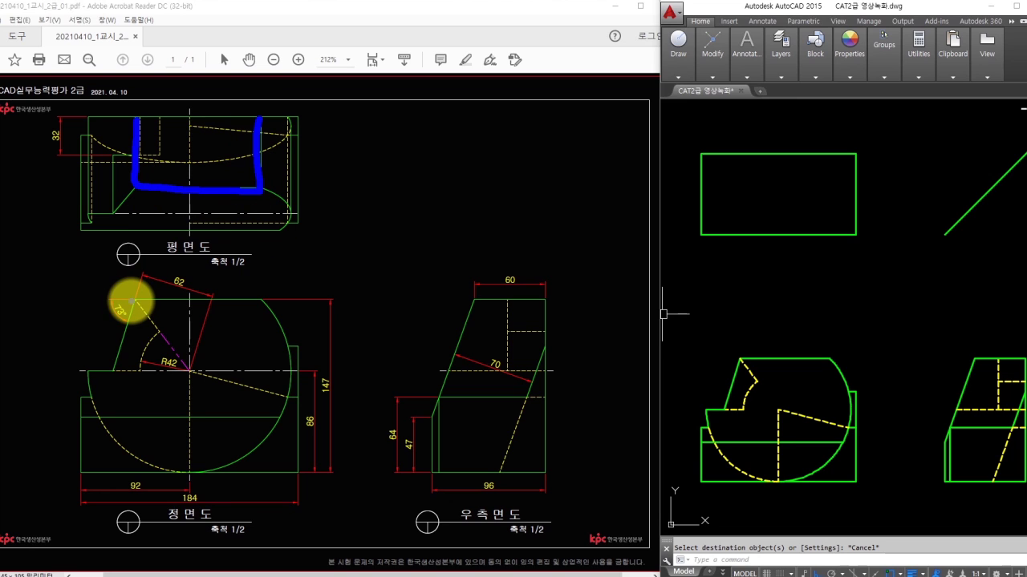
drag(132, 298, 124, 268)
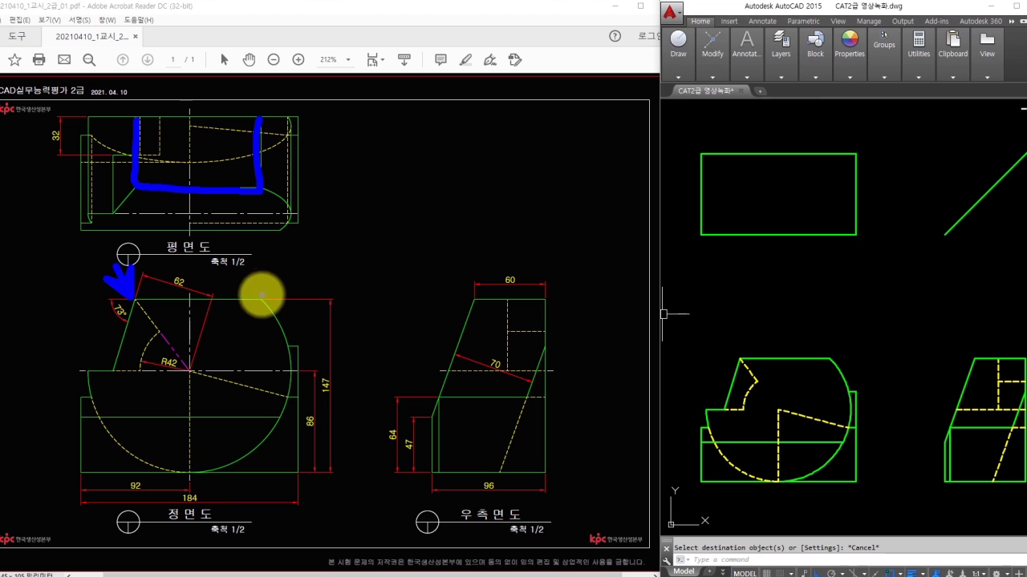
drag(259, 296, 301, 271)
drag(475, 297, 454, 255)
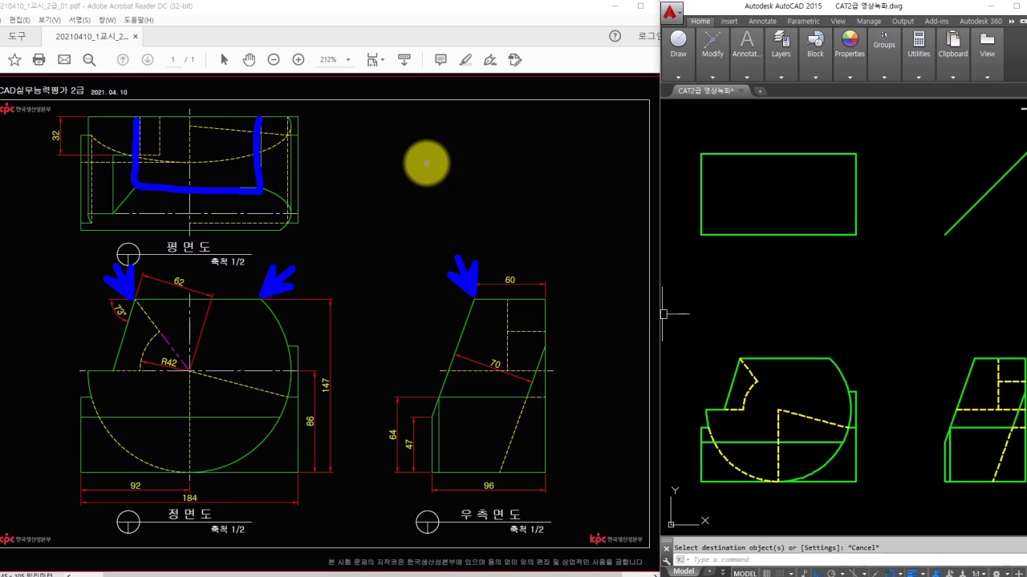
key(Escape)
click(760, 304)
key(Escape)
text(l)
key(Return)
click(740, 359)
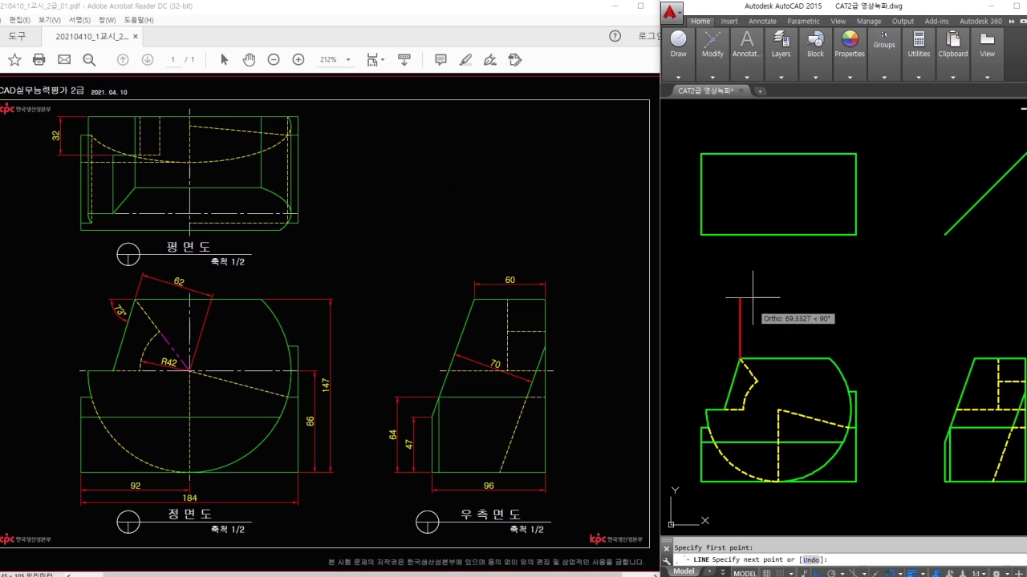
key(Return)
middle_drag(771, 215, 754, 277)
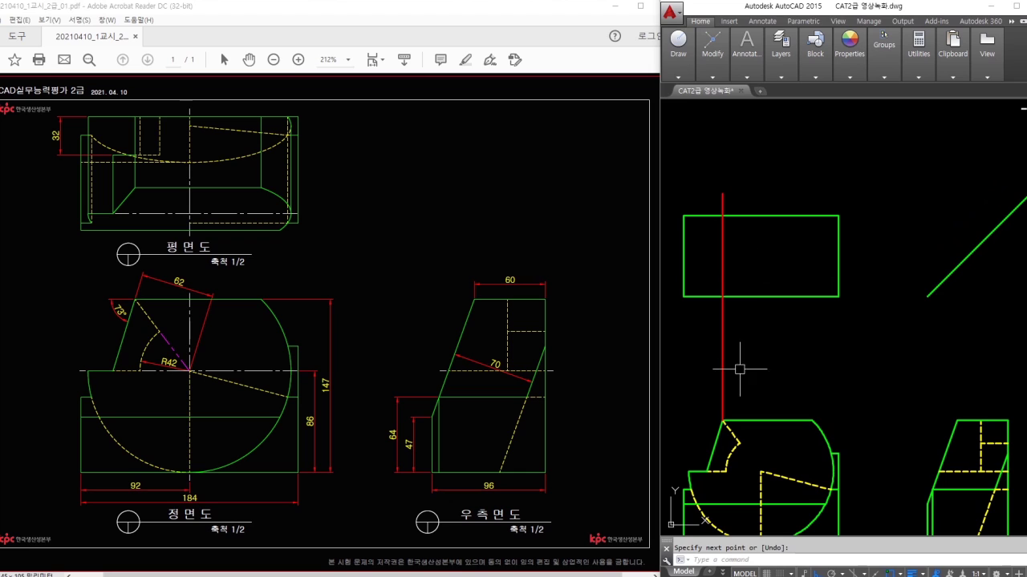
Step: Project a vertical line from the right end of the front view's top edge up across the top view
key(Return)
click(812, 421)
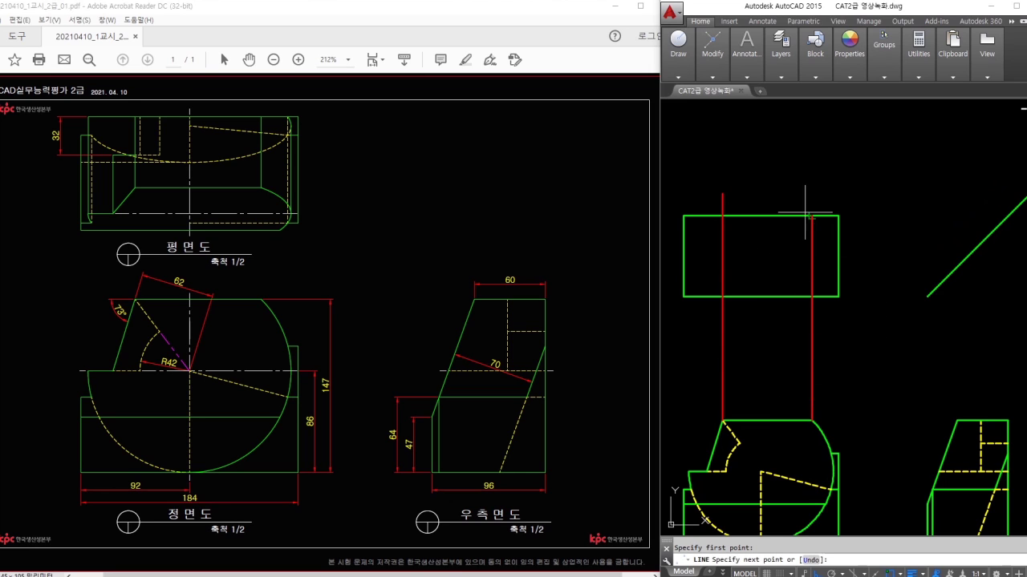
click(810, 182)
key(Return)
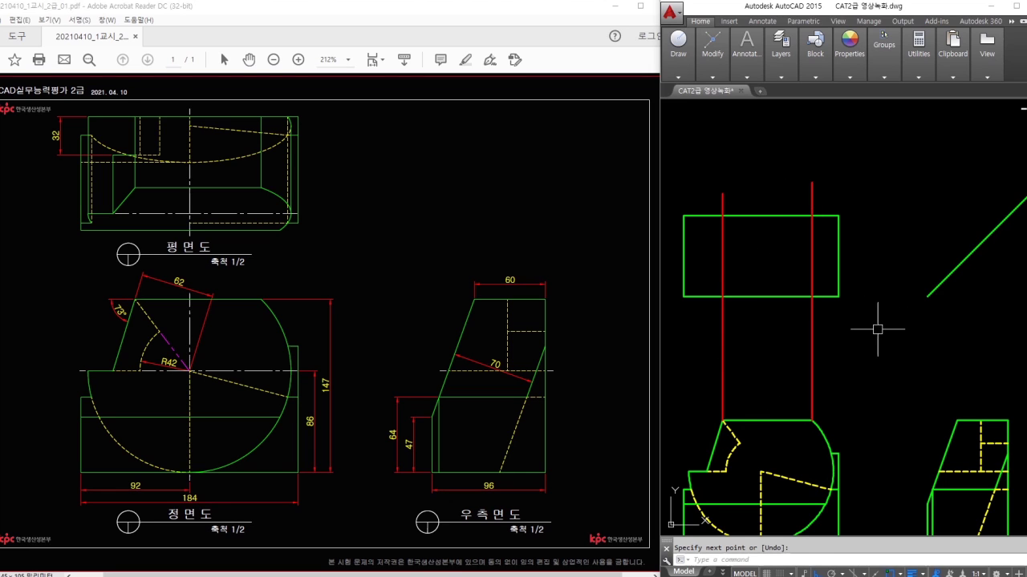
Step: Project a vertical line from the left end of the right-side view's top edge up past the 45-degree line
key(Return)
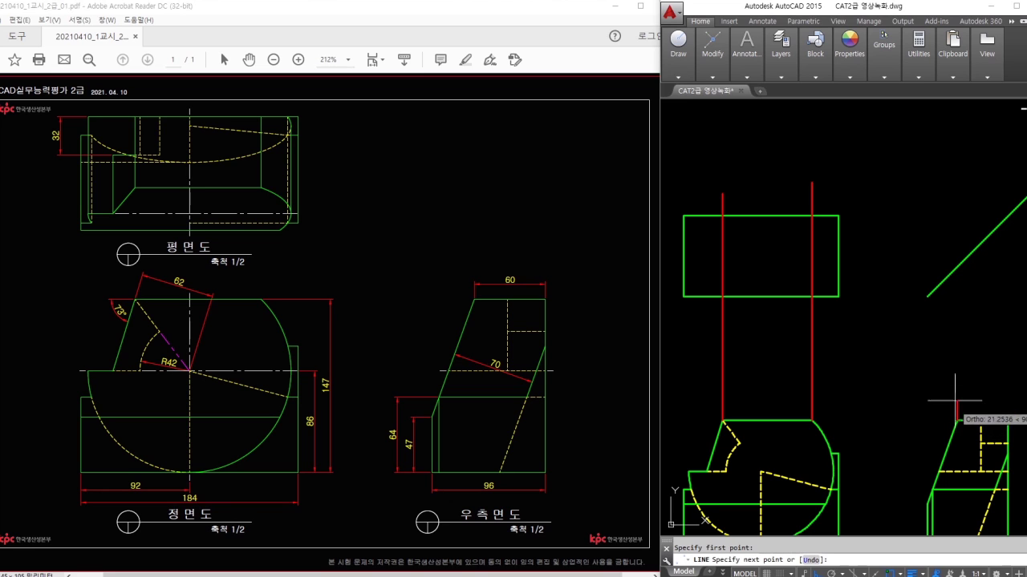
click(957, 222)
key(Return)
Step: Draw a horizontal line from the projection's crossing with the 45-degree line back across the top view
key(Return)
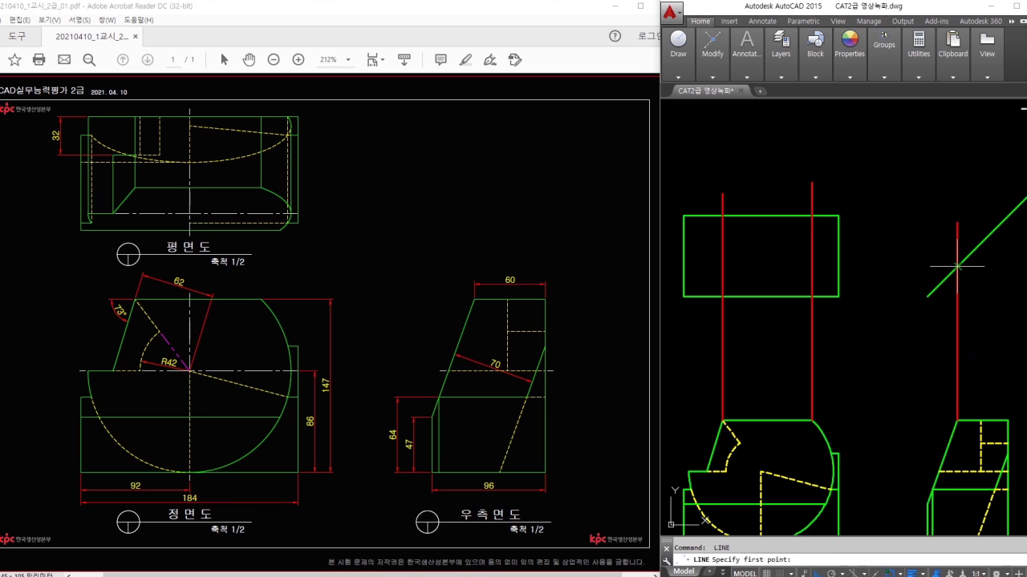
click(957, 267)
middle_drag(819, 266, 844, 261)
click(679, 262)
key(Escape)
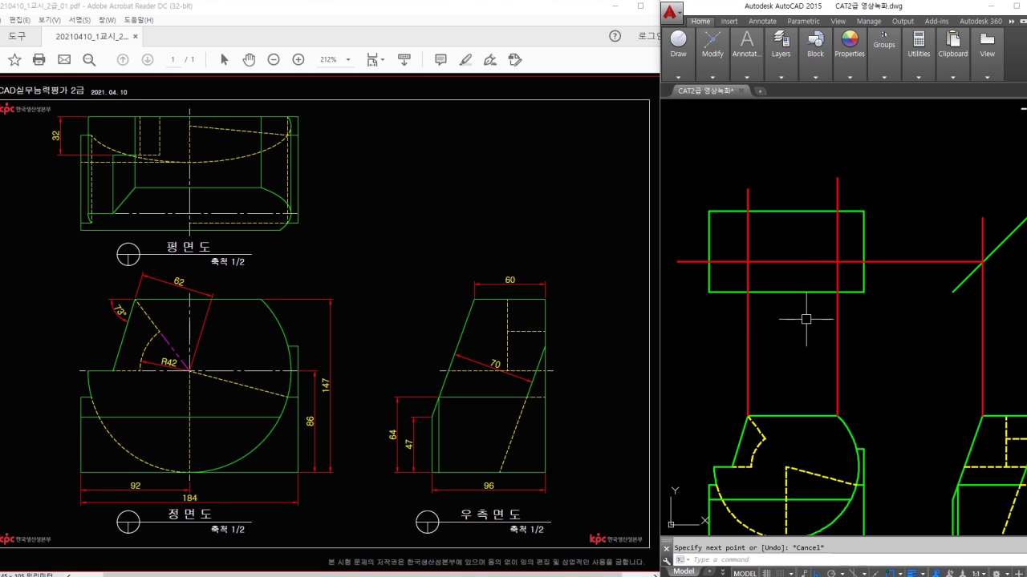
Step: Fillet the horizontal projection with both verticals into sharp corners inside the top view rectangle
text(f)
key(Return)
click(748, 277)
click(768, 261)
key(space)
click(836, 251)
click(844, 260)
key(Escape)
Step: Trim the two projected verticals where they extend above the top view's upper edge
text(tr)
key(space)
key(space)
click(873, 190)
click(724, 203)
key(Escape)
Step: Erase the leftover vertical projection line between the right-side view and the 45-degree line
text(e)
key(space)
click(992, 324)
key(space)
Step: Match the three lines of the inner rectangle in the top view to the green outline's properties
key(space)
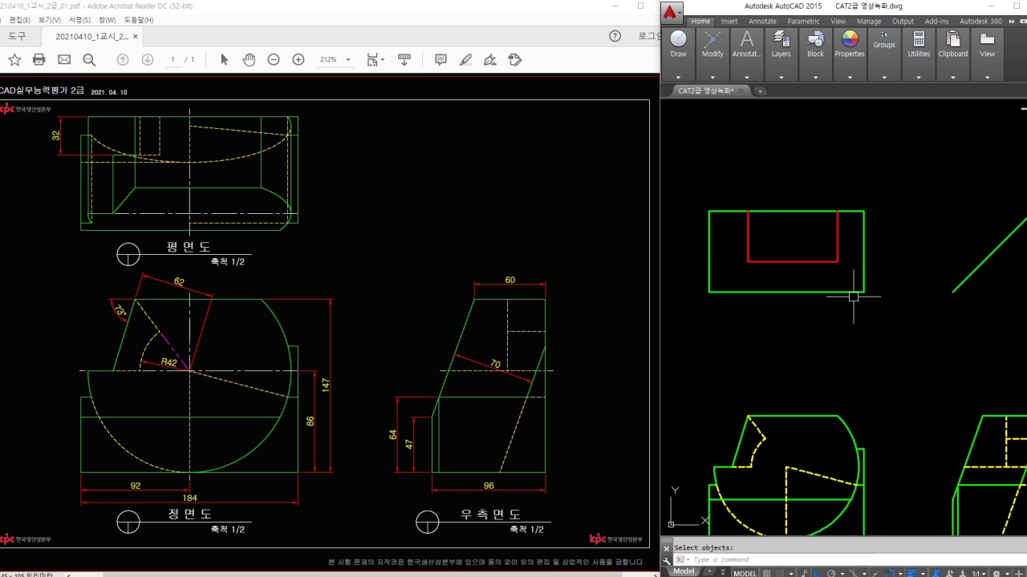
click(834, 289)
click(837, 255)
click(817, 261)
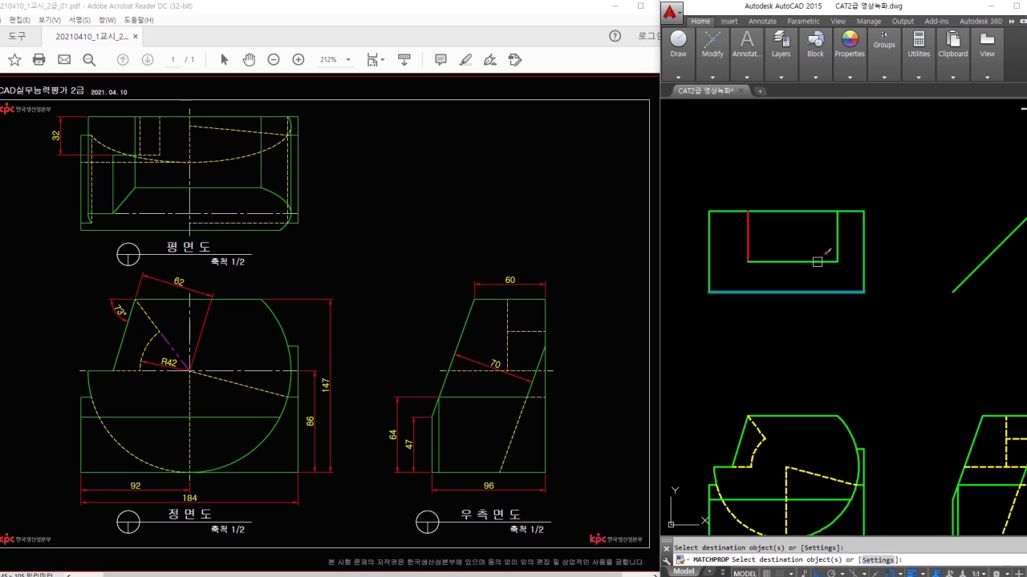
key(Escape)
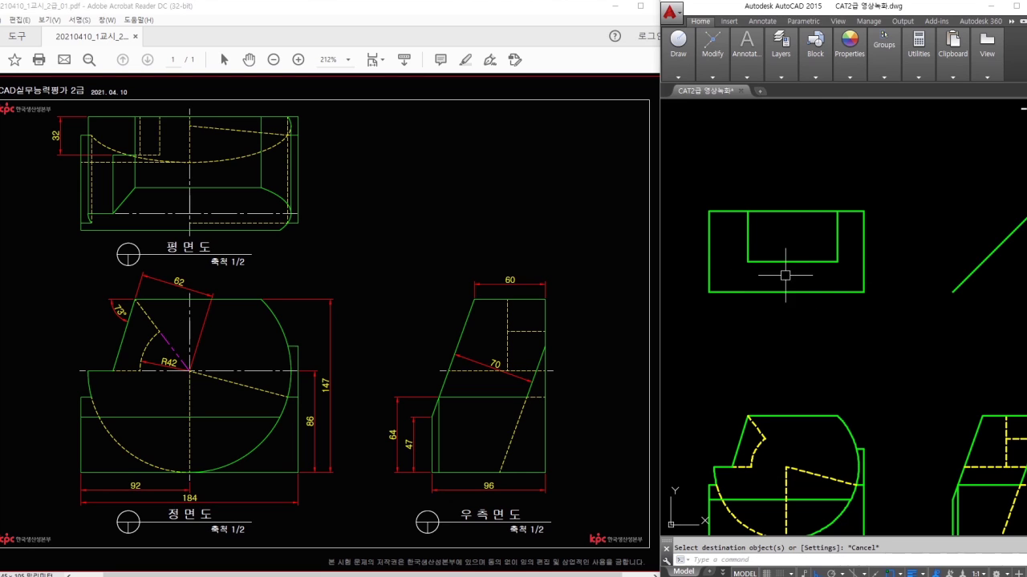
Step: Draw a full circle over the front view's large arc, using the same centre and radius
mouse_move(253, 186)
mouse_down()
mouse_move(288, 213)
mouse_move(273, 243)
mouse_move(319, 199)
mouse_up()
drag(345, 208, 297, 215)
drag(368, 189, 369, 206)
click(367, 217)
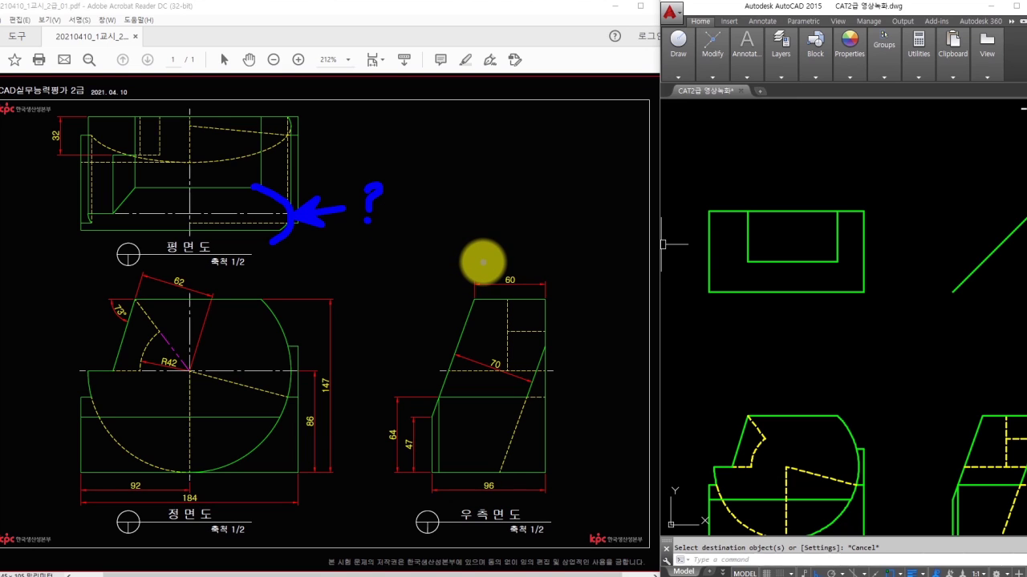
key(Escape)
middle_drag(783, 391, 811, 314)
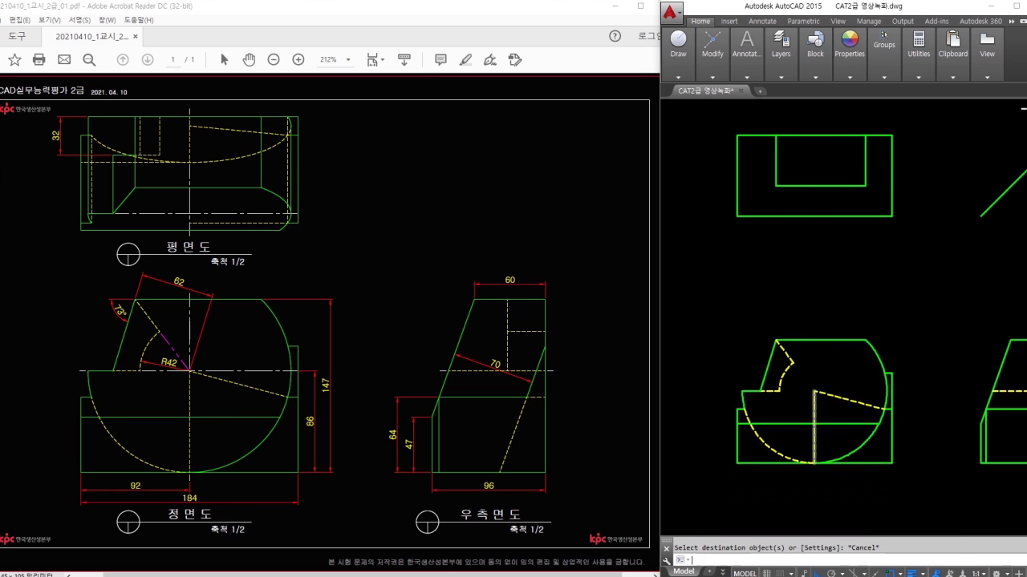
scroll(817, 401, up, 2)
text(c)
key(Return)
middle_drag(817, 401, 840, 366)
click(839, 343)
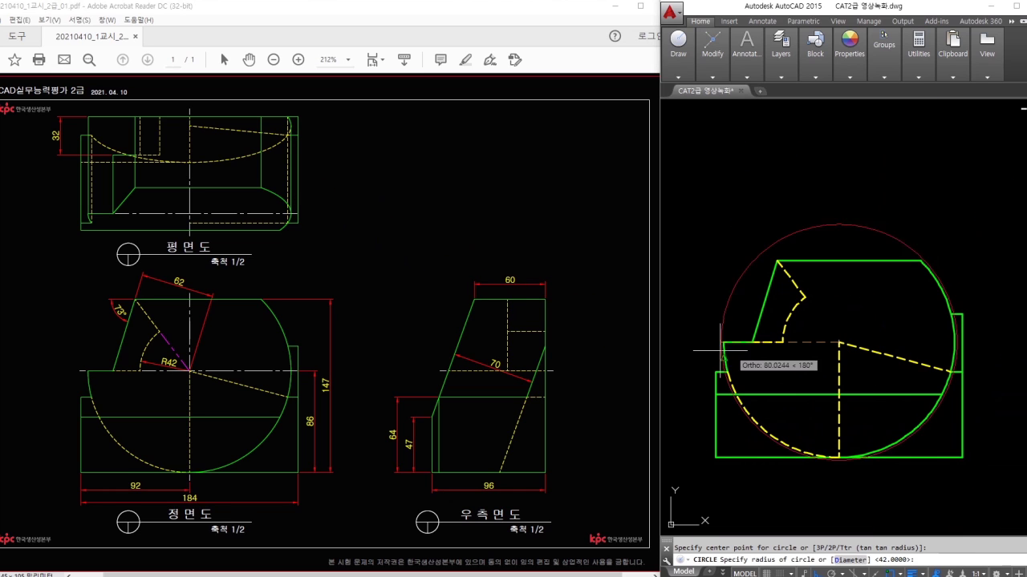
key(Return)
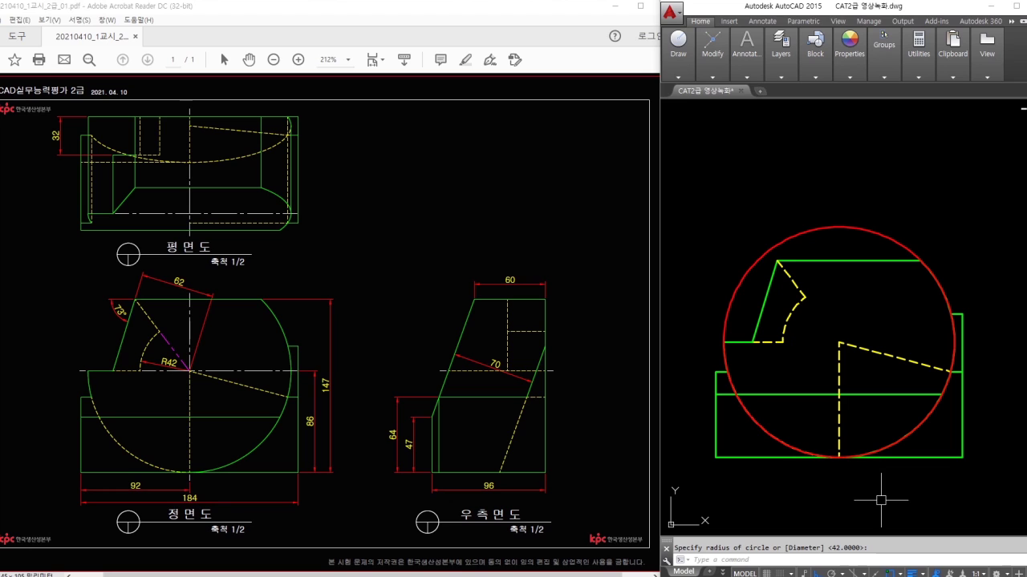
Step: Place horizontal construction lines through the bottom, centre and top of the front view's circle
text(xl)
key(Return)
text(h)
key(Return)
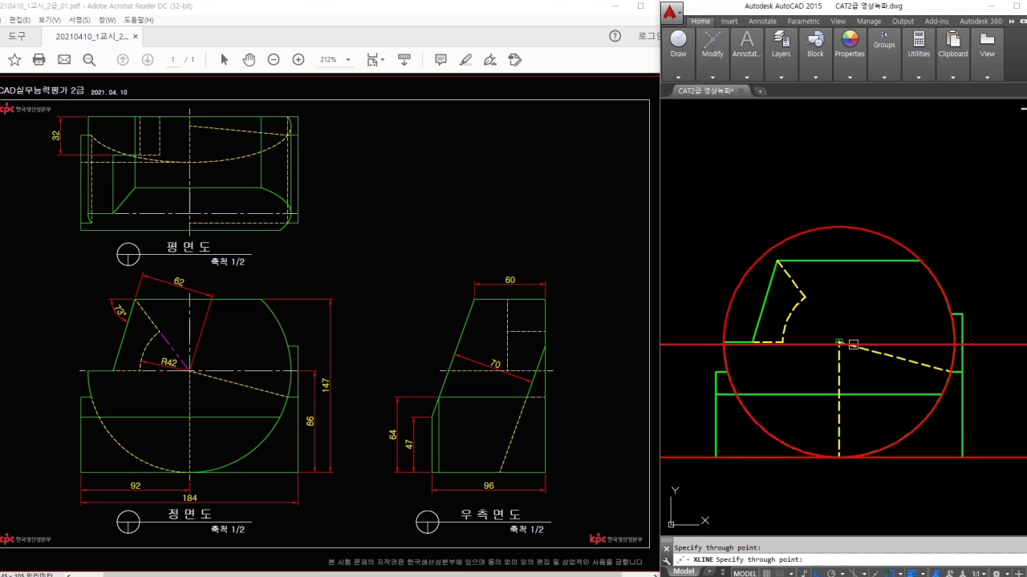
click(853, 345)
click(839, 227)
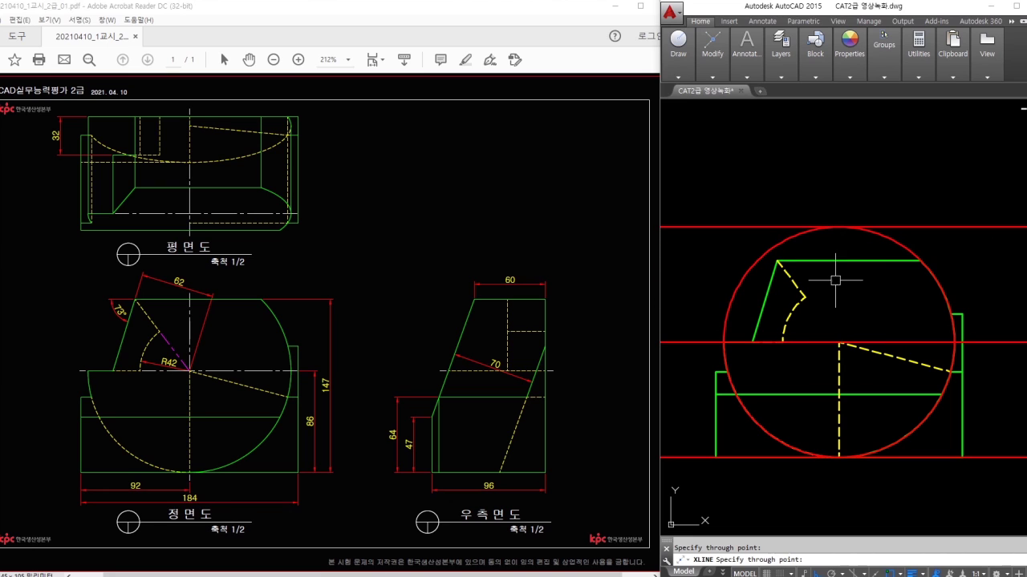
key(Return)
Step: Place vertical construction lines through the left side, centre and right side of the front view's circle
key(Return)
text(v)
key(Return)
click(839, 343)
scroll(968, 351, up, 2)
scroll(913, 366, down, 2)
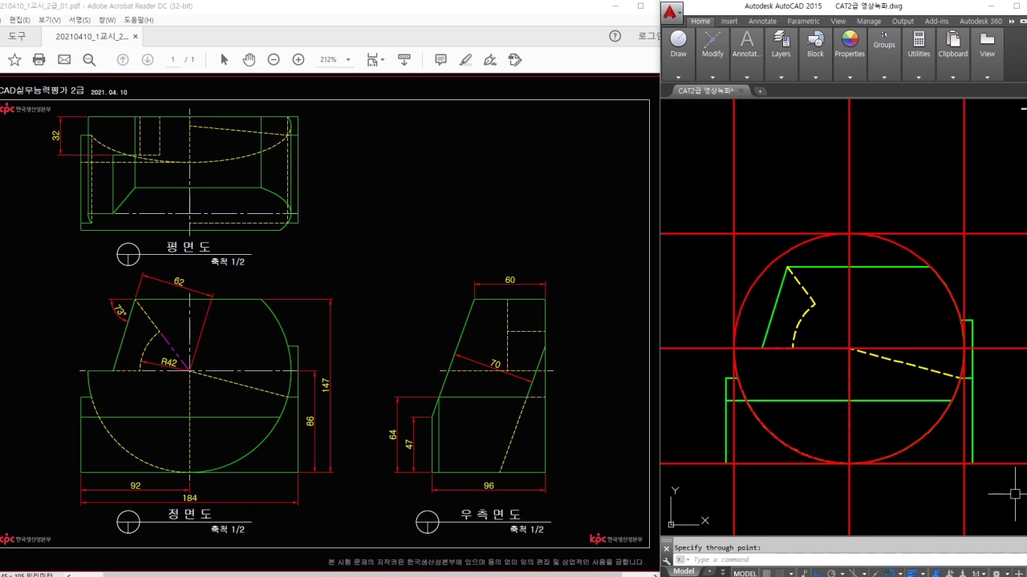
Step: Extend the right-side view's long sloped edge to the horizontal construction lines at the circle's top and bottom
middle_drag(1013, 494, 842, 464)
mouse_move(974, 453)
middle_down()
mouse_move(875, 436)
mouse_move(900, 443)
middle_up()
drag(879, 259, 836, 365)
mouse_move(905, 215)
mouse_down()
mouse_move(882, 229)
mouse_move(895, 240)
mouse_up()
mouse_move(807, 451)
mouse_down()
mouse_move(807, 435)
mouse_move(800, 441)
mouse_move(818, 378)
mouse_up()
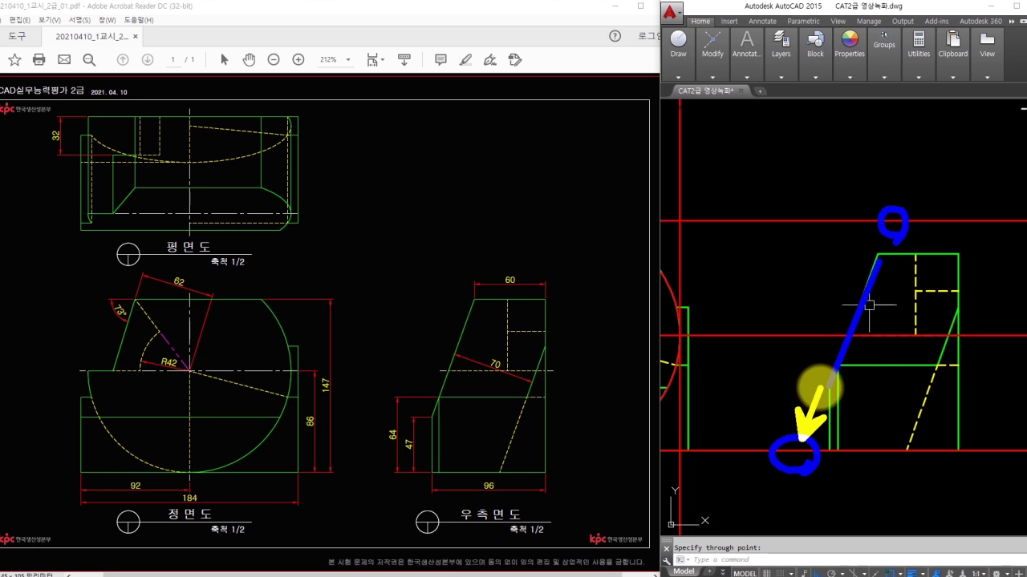
drag(893, 241, 889, 238)
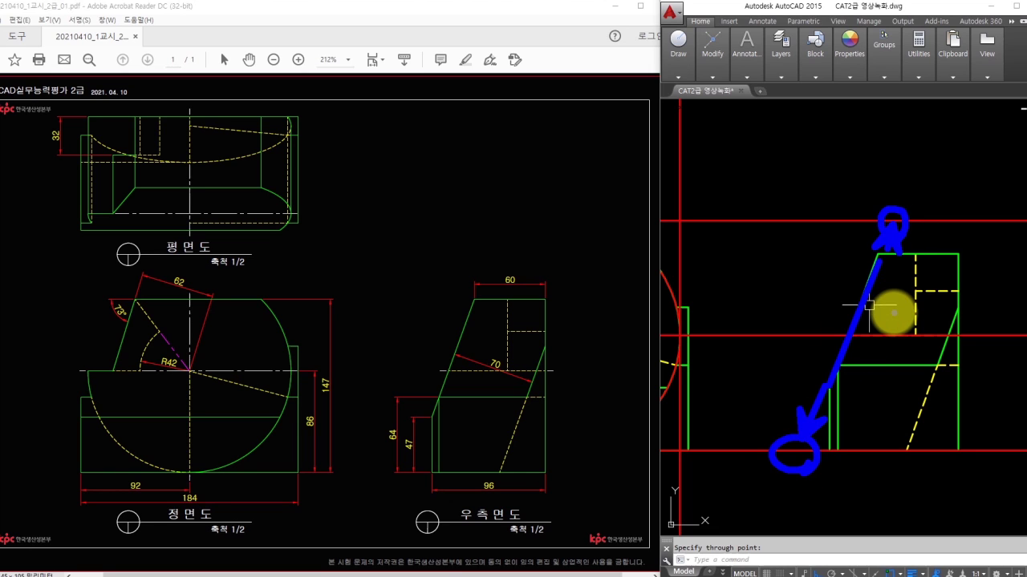
key(Escape)
text(tr)
key(space)
key(space)
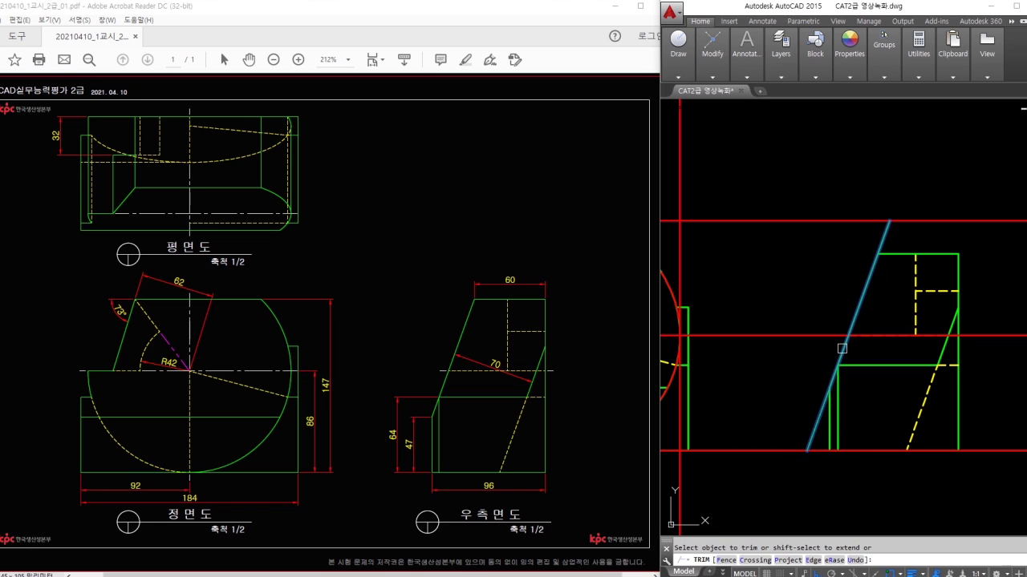
key(Escape)
Step: Place vertical construction lines where the extended sloped edge meets the circle's bottom, centre and top horizontals
text(xl)
key(space)
text(v)
key(space)
click(806, 450)
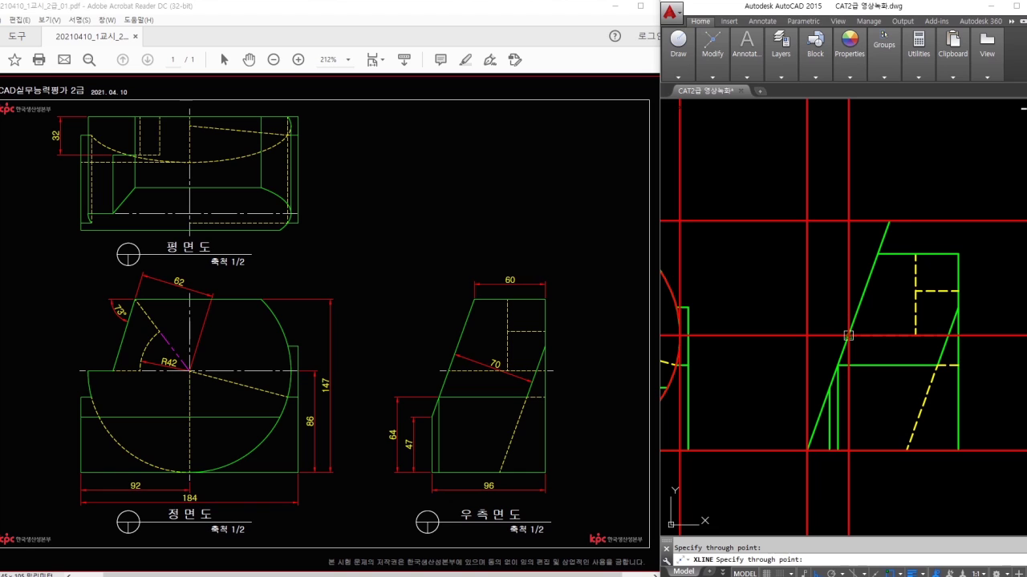
click(848, 335)
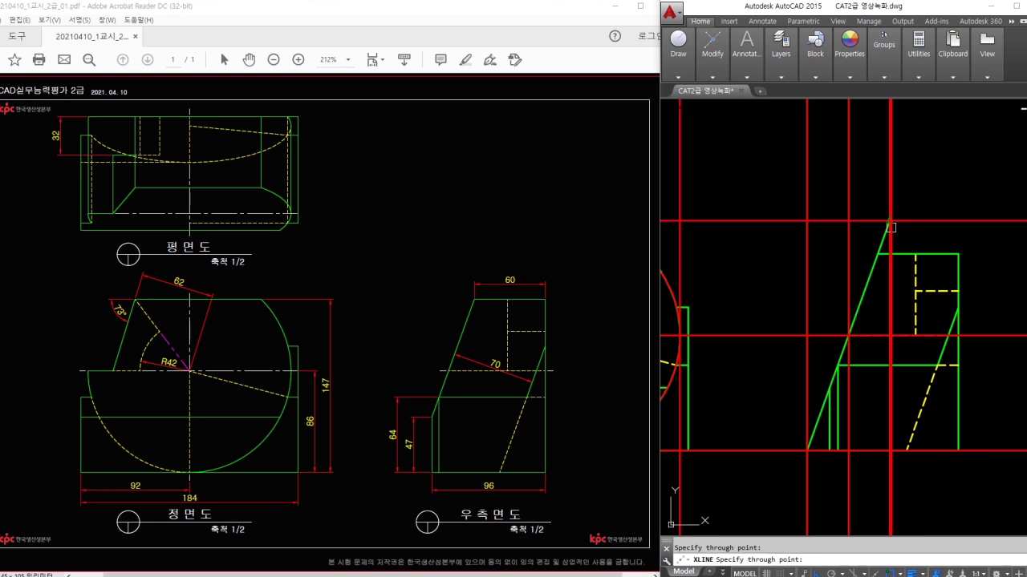
key(space)
text(h)
key(space)
middle_drag(833, 192, 916, 456)
key(Escape)
text(tr)
key(space)
key(Escape)
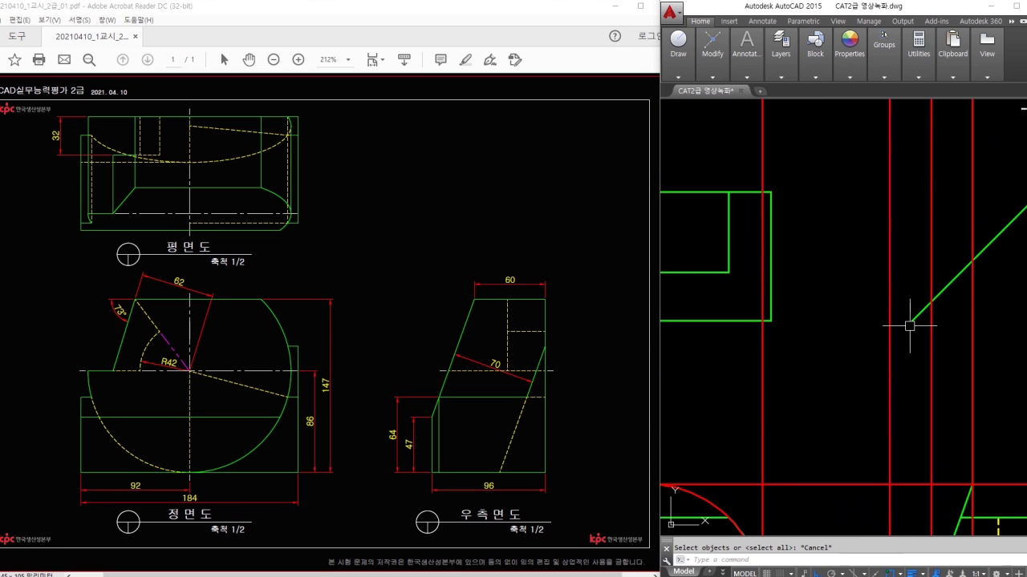
Step: Extend the lower end of the 45-degree line to the leftmost of the sloped edge's vertical construction lines
text(ex)
key(space)
key(space)
click(915, 319)
key(Escape)
Step: Place three horizontal construction lines through the points where the 45-degree line crosses the sloped edge's vertical construction lines
text(xl)
key(space)
text(h)
key(space)
click(890, 343)
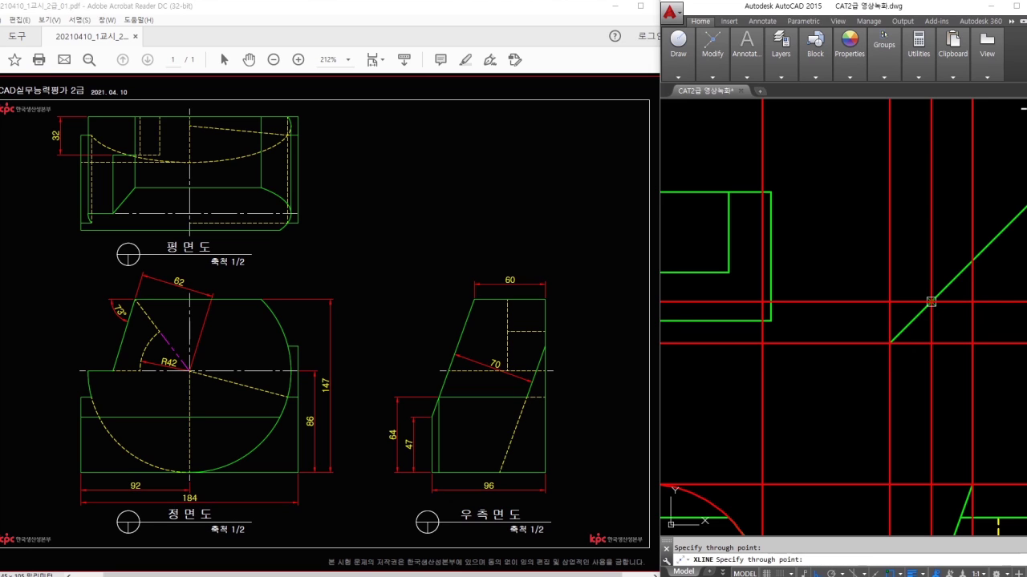
click(972, 261)
key(Escape)
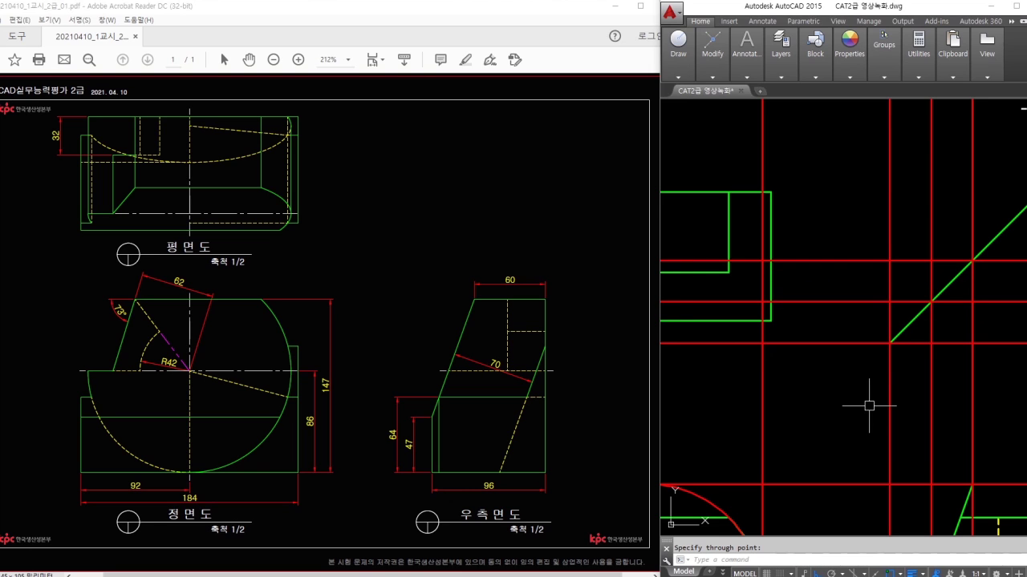
Step: Draw an ellipse in the top view along the middle horizontal between the outer verticals, with its minor axis reaching the lower horizontal
text(el)
key(space)
middle_drag(691, 377, 888, 382)
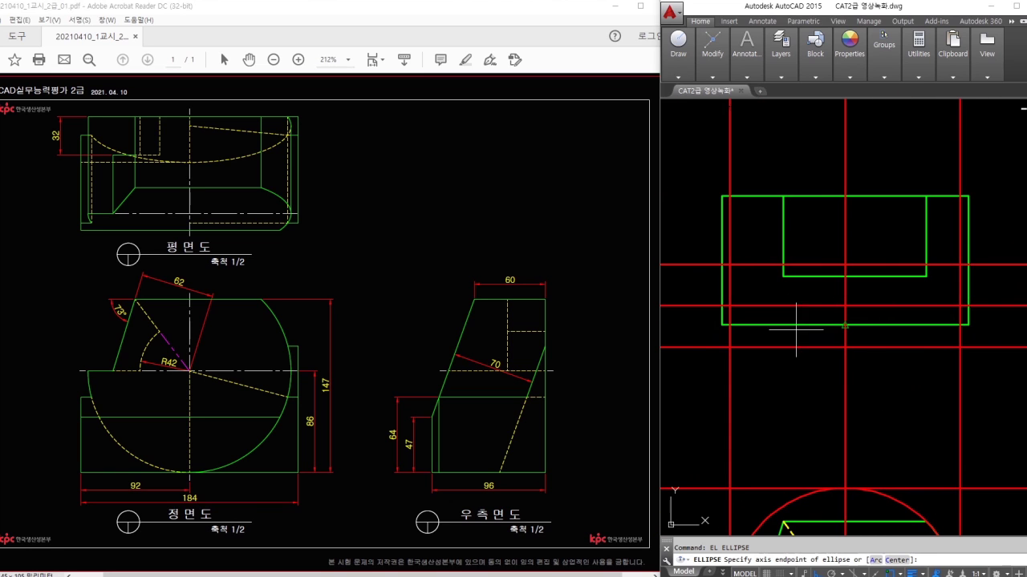
click(729, 305)
click(960, 306)
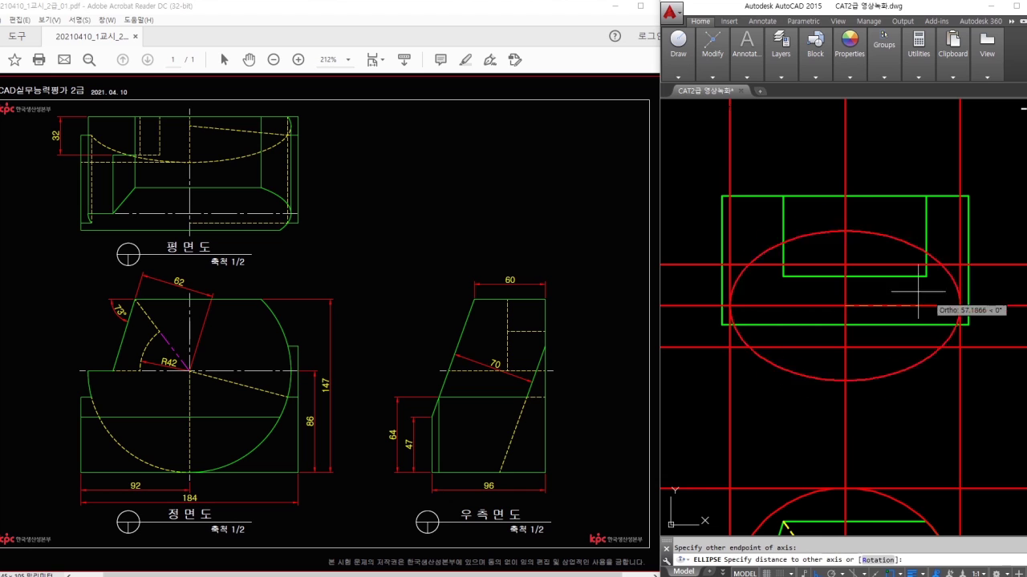
click(893, 416)
Step: Erase all the construction lines and the red construction circle over the front view, keeping the ellipse
scroll(778, 287, down, 4)
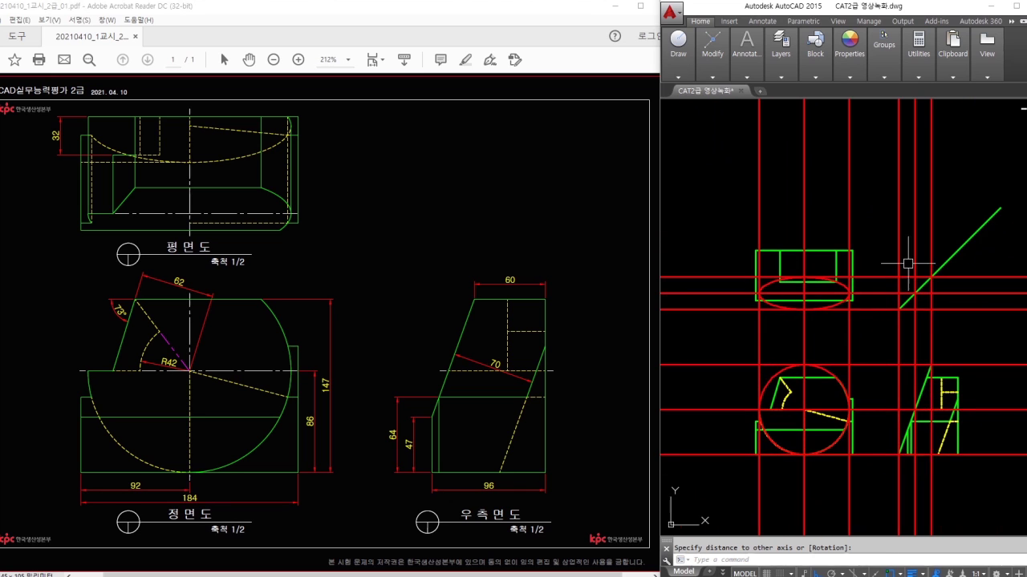
text(e)
key(space)
click(938, 183)
click(720, 192)
click(743, 231)
click(684, 481)
key(space)
click(789, 367)
text(e)
key(space)
scroll(909, 447, up, 5)
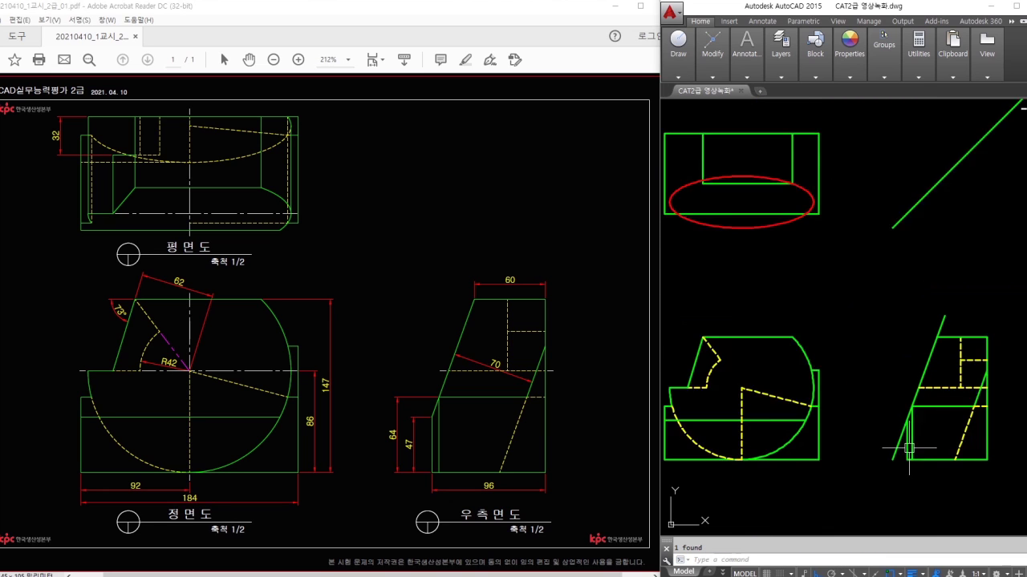
Step: Trim the overhanging upper and lower ends of the right-side view's long sloped edge
text(tr)
key(space)
key(space)
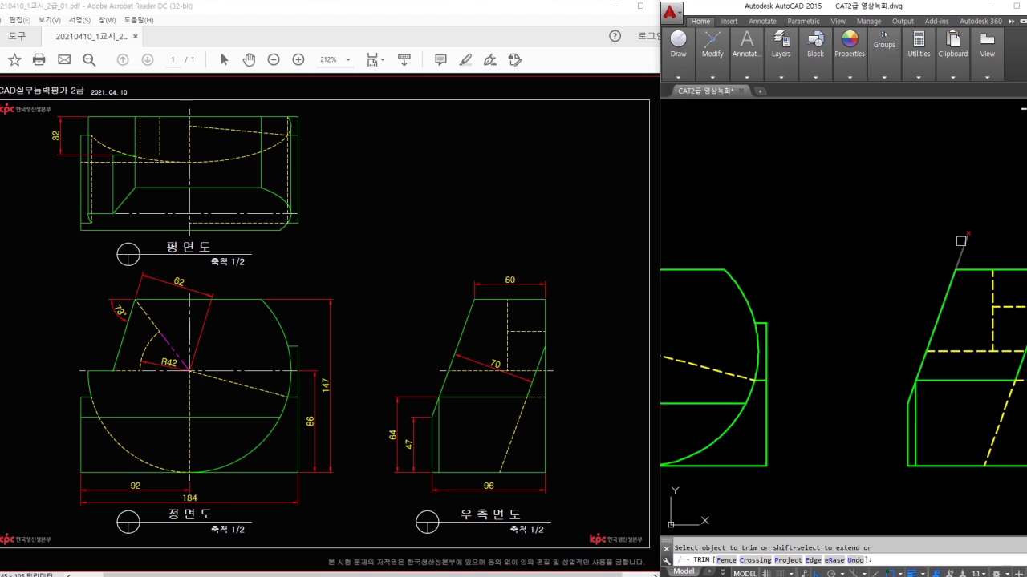
key(Escape)
mouse_move(975, 256)
mouse_down()
mouse_move(962, 237)
mouse_move(968, 262)
mouse_up()
drag(902, 419, 891, 418)
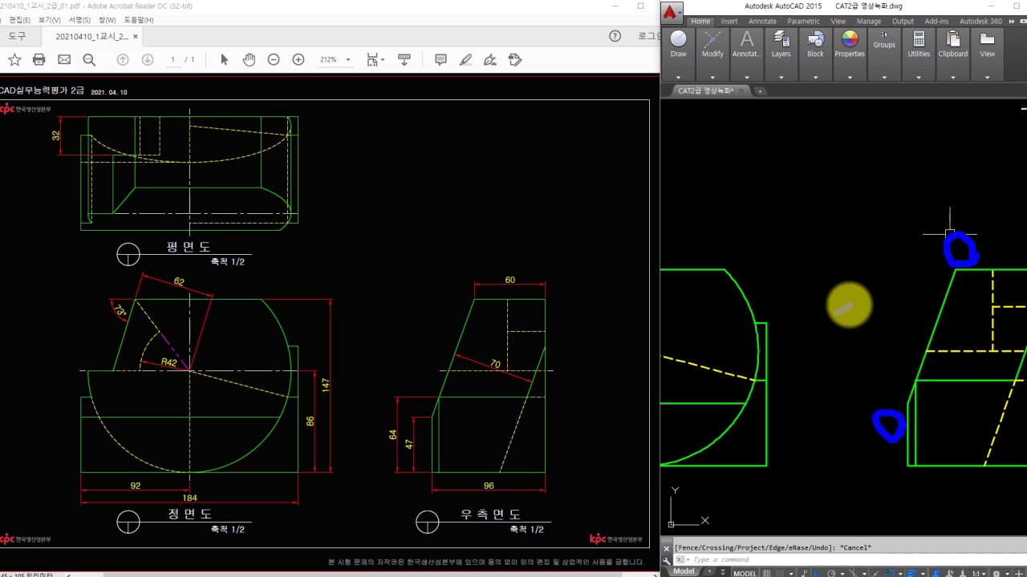
drag(838, 308, 864, 330)
drag(858, 333, 860, 345)
mouse_move(870, 317)
mouse_down()
mouse_move(894, 332)
mouse_move(892, 345)
mouse_up()
drag(903, 307, 902, 343)
drag(915, 310, 914, 329)
click(915, 338)
key(Escape)
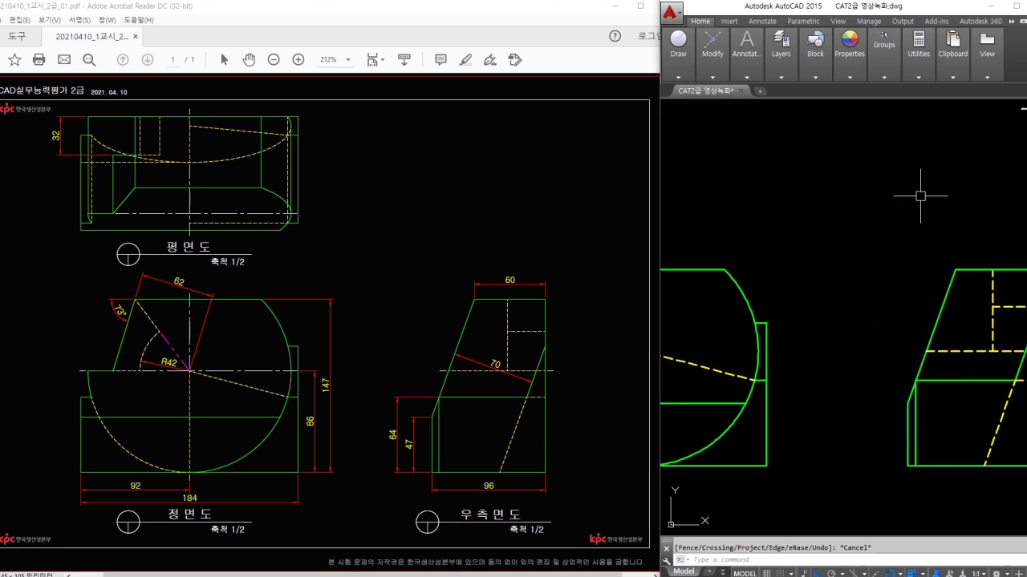
Step: Trim the top view's ellipse between the two inner vertical edges and below the outline's bottom edge
middle_drag(759, 105, 846, 220)
middle_drag(778, 189, 895, 262)
key(Return)
key(Return)
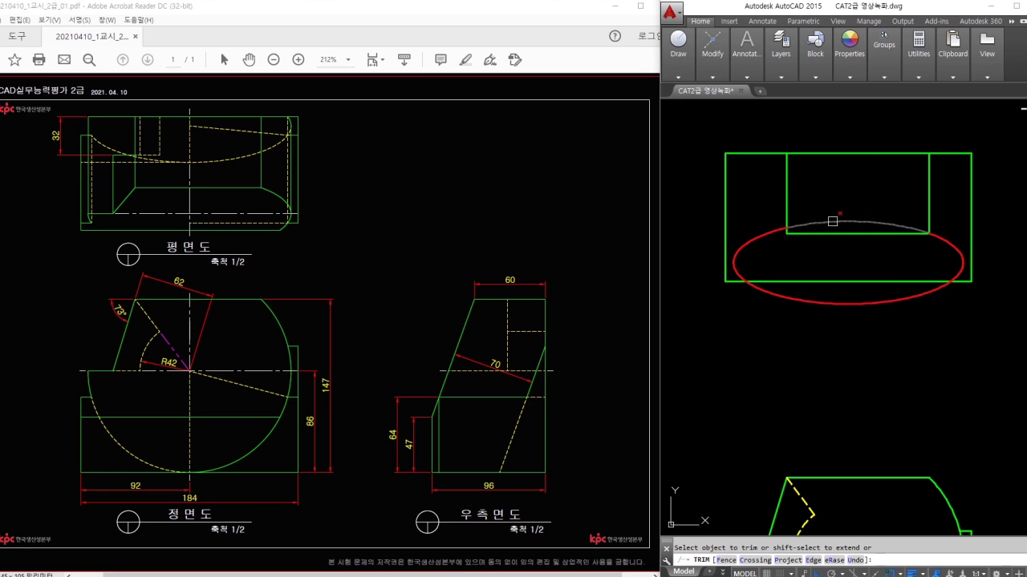
key(Escape)
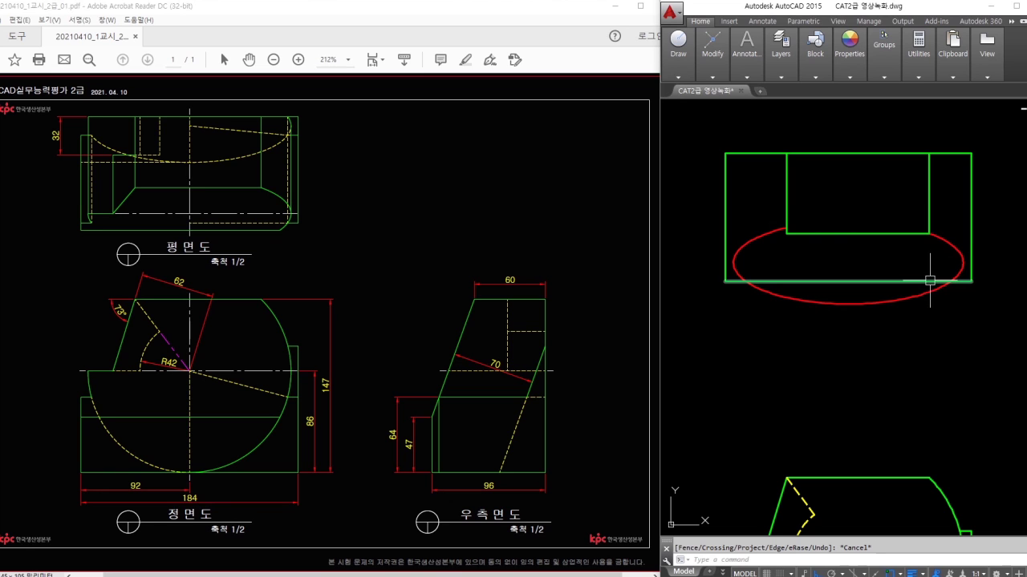
text(tr)
key(Return)
key(Return)
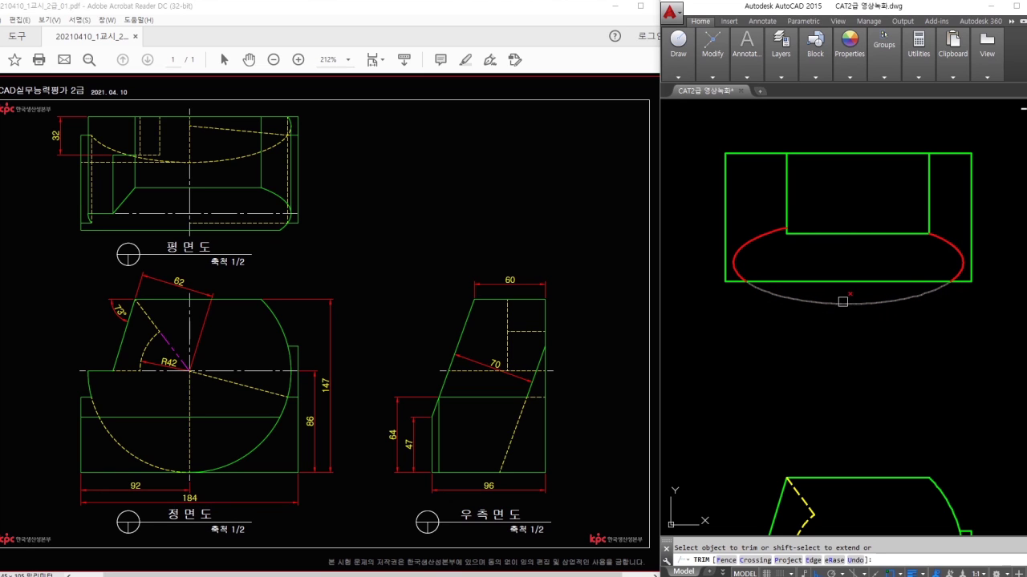
key(Escape)
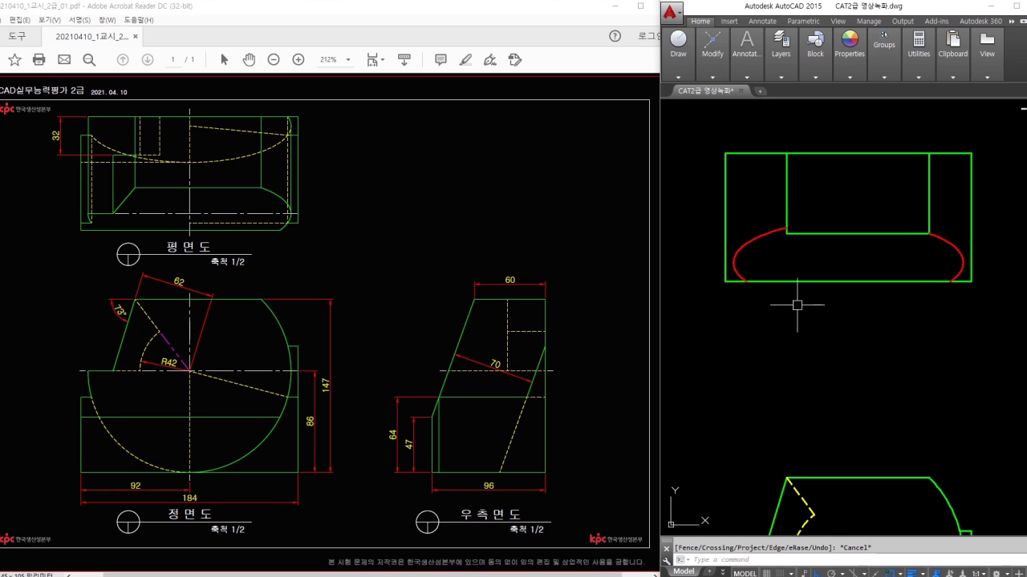
mouse_move(749, 284)
mouse_down()
mouse_move(739, 280)
mouse_move(751, 243)
mouse_up()
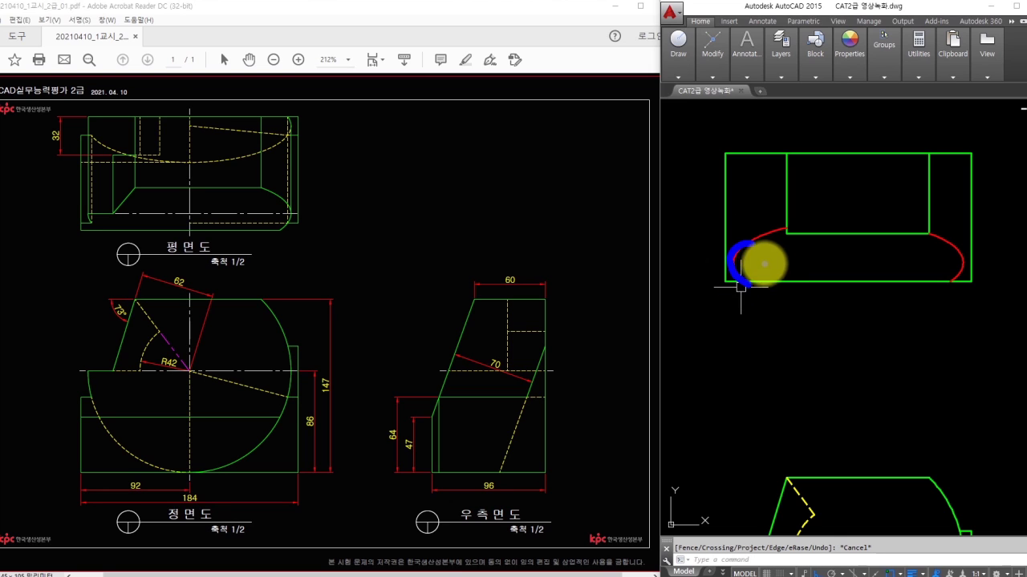
mouse_move(740, 311)
mouse_down()
mouse_move(733, 332)
mouse_move(756, 323)
mouse_move(772, 338)
mouse_move(786, 323)
mouse_move(807, 353)
mouse_up()
drag(101, 211, 148, 260)
key(Escape)
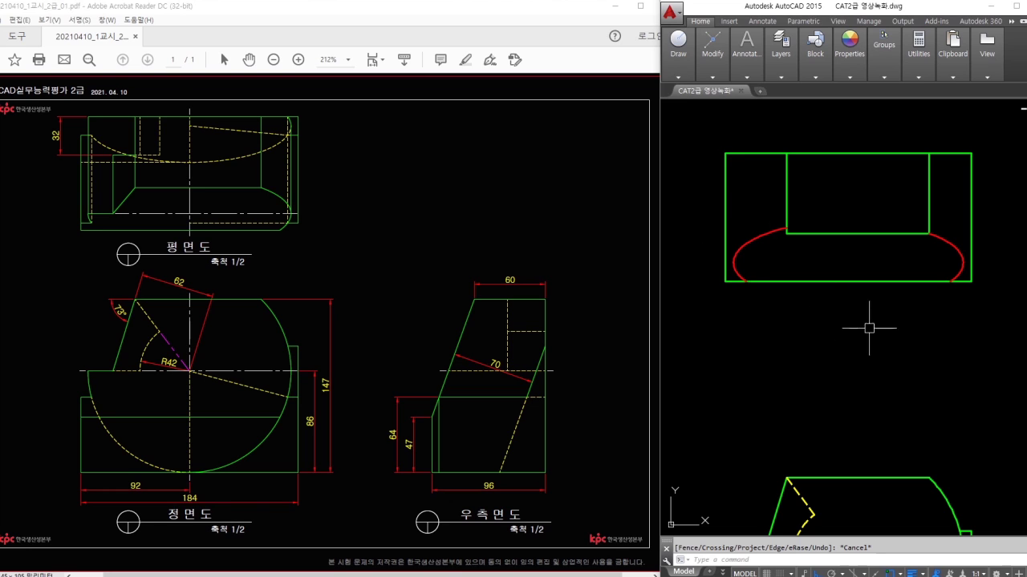
Step: Match the right elliptical arc's properties to the green outline of the top view
text(ma)
key(Return)
click(943, 281)
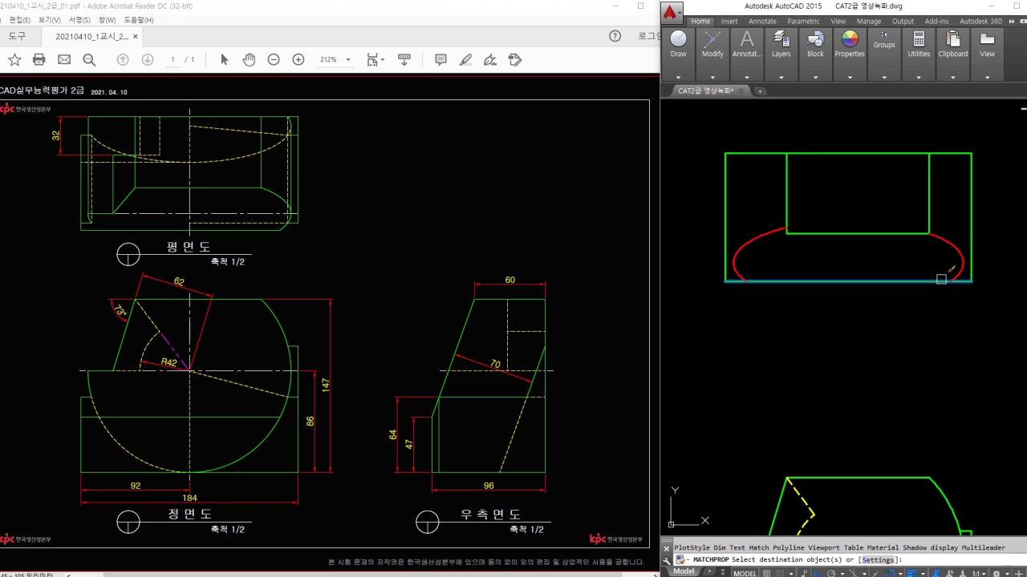
key(Escape)
middle_drag(803, 305, 806, 302)
click(596, 270)
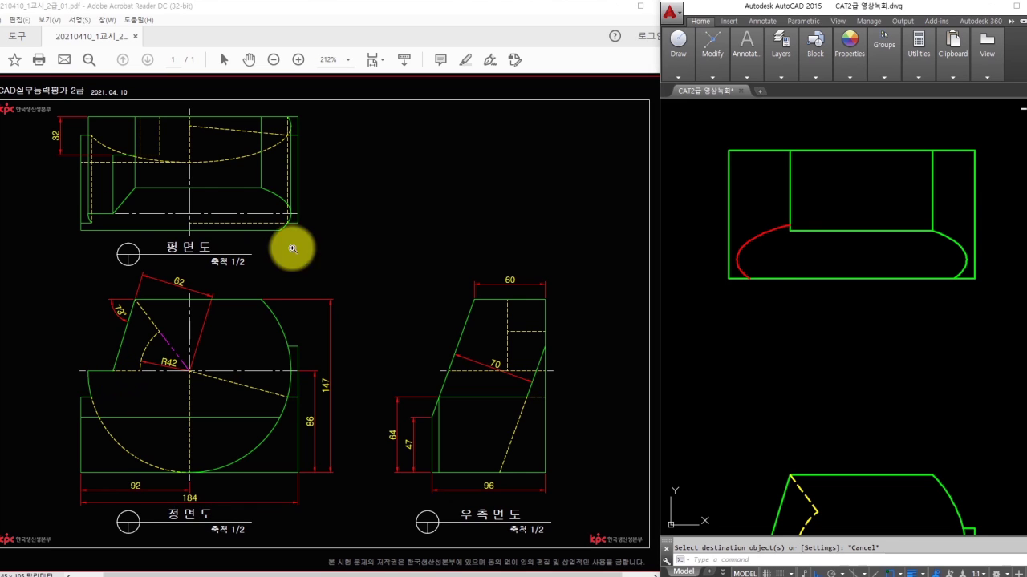
Step: Draw a vertical projection line from the lower end of the front view's left sloped edge up past the top view
click(795, 373)
key(Escape)
text(l)
key(Return)
middle_drag(820, 377, 816, 235)
click(758, 414)
middle_drag(749, 344, 762, 190)
click(760, 109)
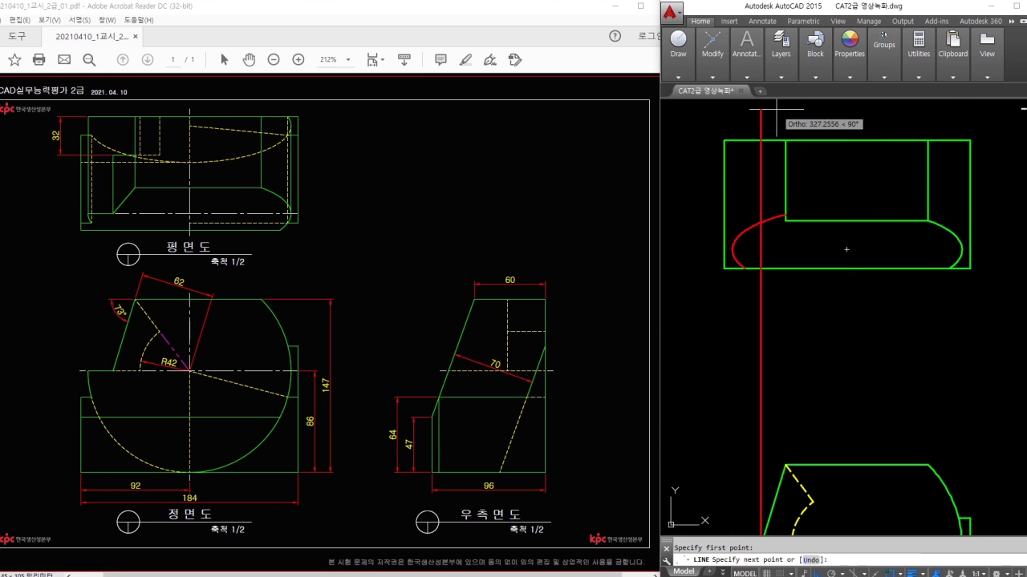
Step: Draw a horizontal projection line from the lower end of the front view's left sloped edge across the right-side view
key(Return)
scroll(821, 362, down, 3)
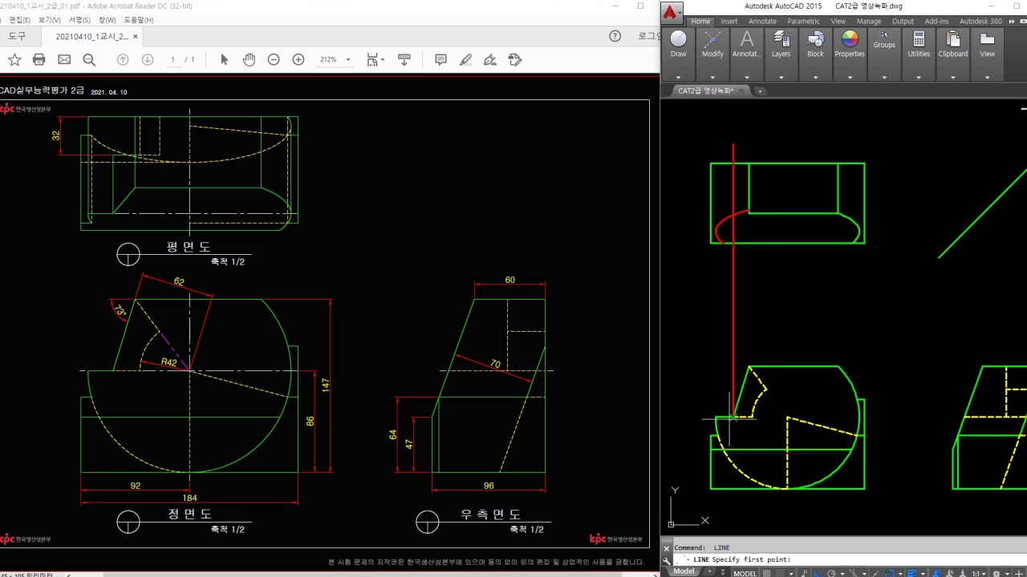
click(866, 442)
middle_drag(867, 443, 825, 440)
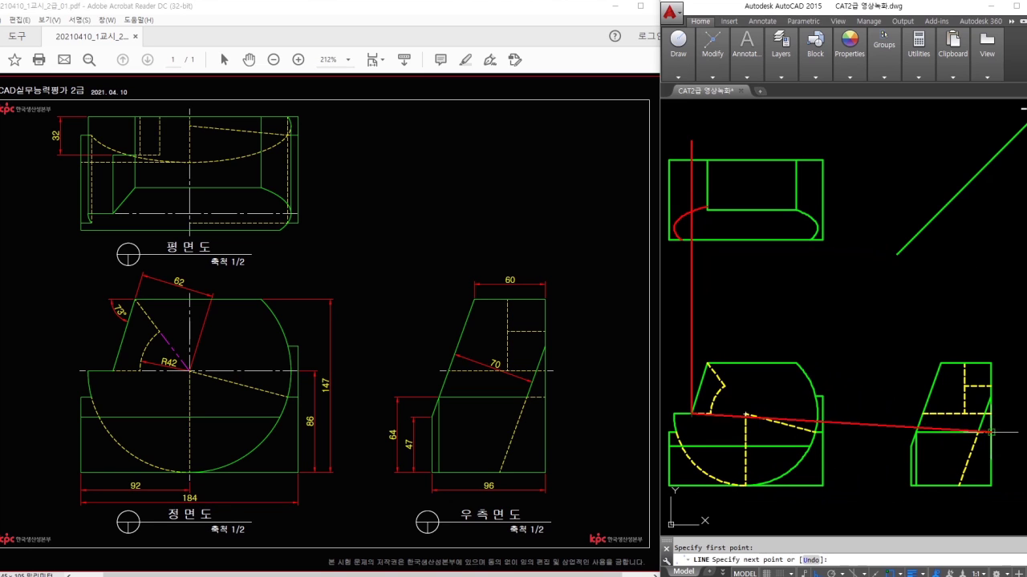
scroll(931, 418, up, 2)
key(ctrl+2)
ctrl+shift+drag(920, 410, 911, 365)
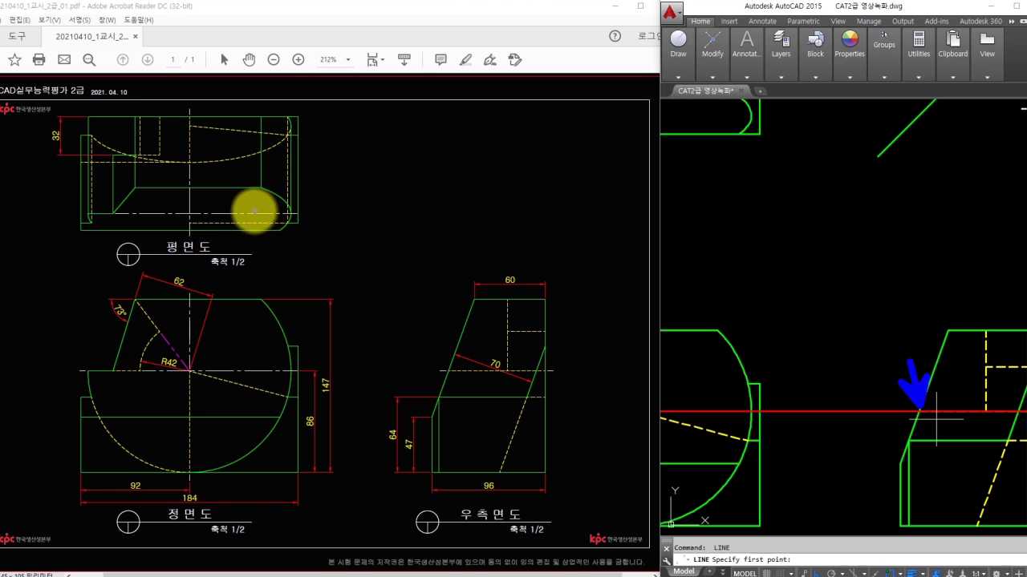
drag(111, 209, 113, 219)
key(Escape)
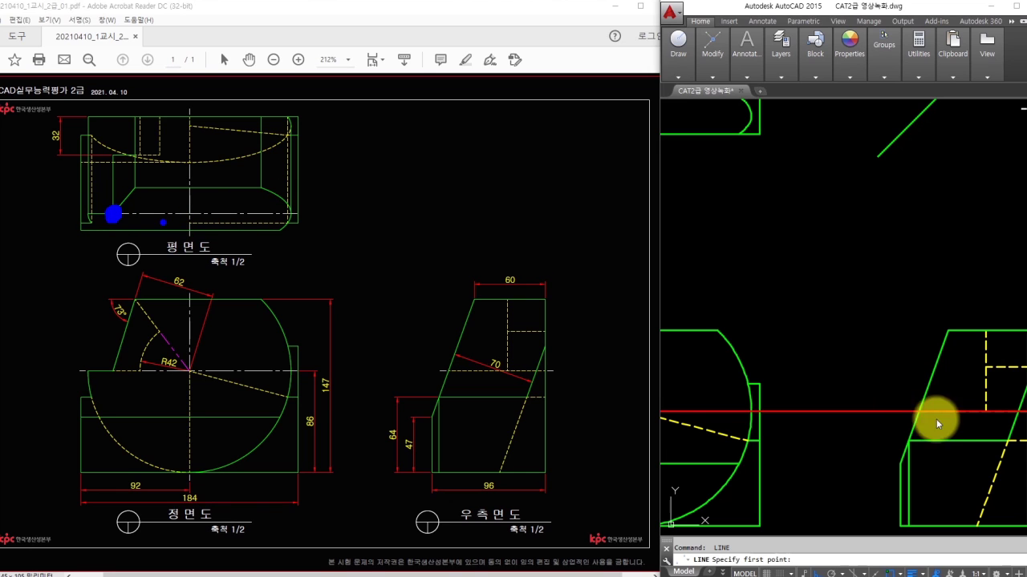
Step: Project the horizontal line's intersection with the right-side view's sloped edge up to the 45-degree line and horizontally across the top view
scroll(1007, 453, down, 2)
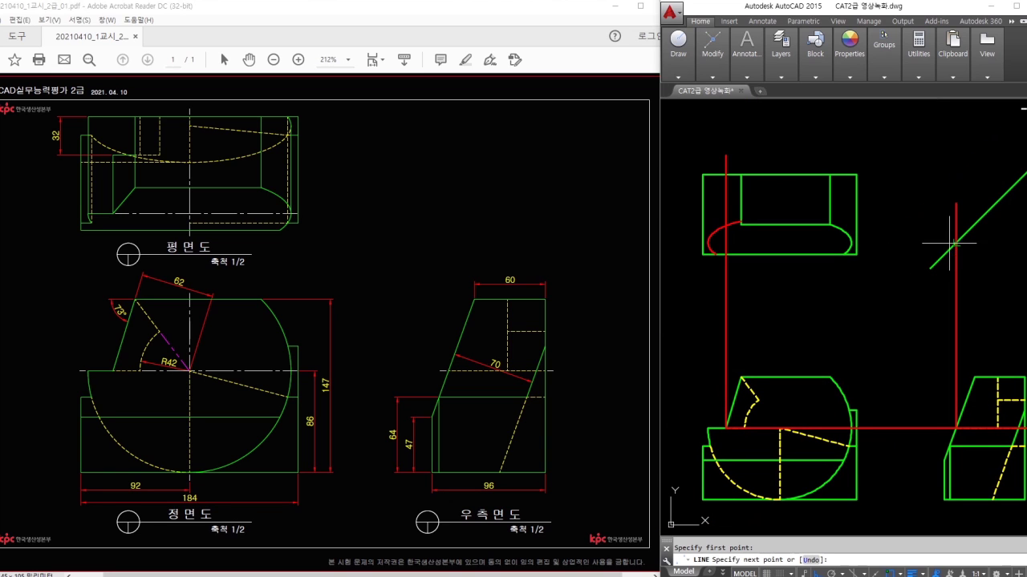
click(690, 286)
key(Return)
scroll(725, 257, up, 2)
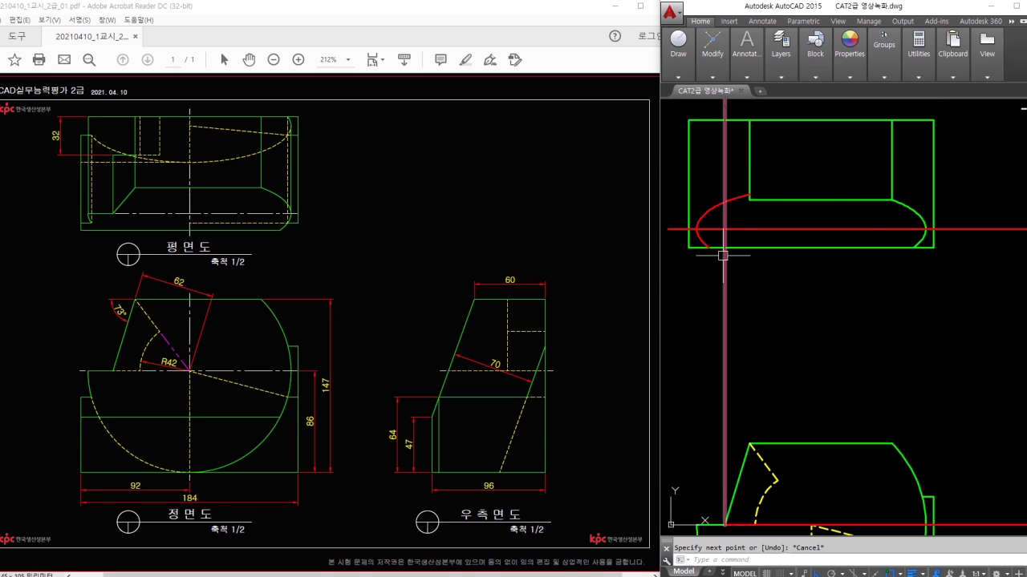
Step: Mark the crossing of the projection lines in the top view with a circle of radius 3
text(c)
key(Return)
click(723, 230)
scroll(723, 230, down, 2)
text(3)
drag(732, 277, 710, 239)
drag(744, 298, 745, 298)
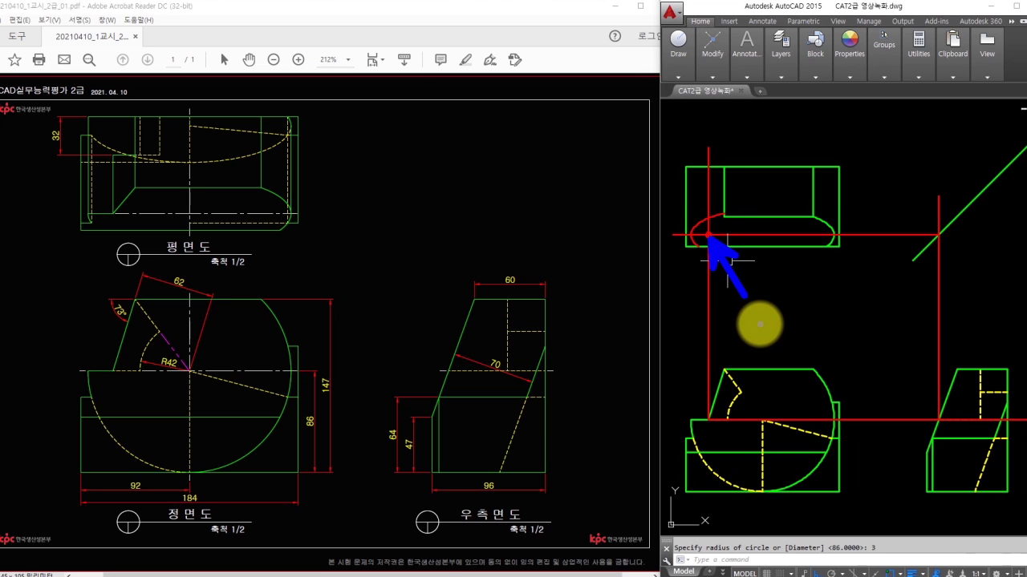
Step: Erase the four projection lines between the views, keeping the small marker circle
key(Return)
text(e)
key(Return)
click(983, 315)
click(691, 311)
click(899, 442)
click(861, 222)
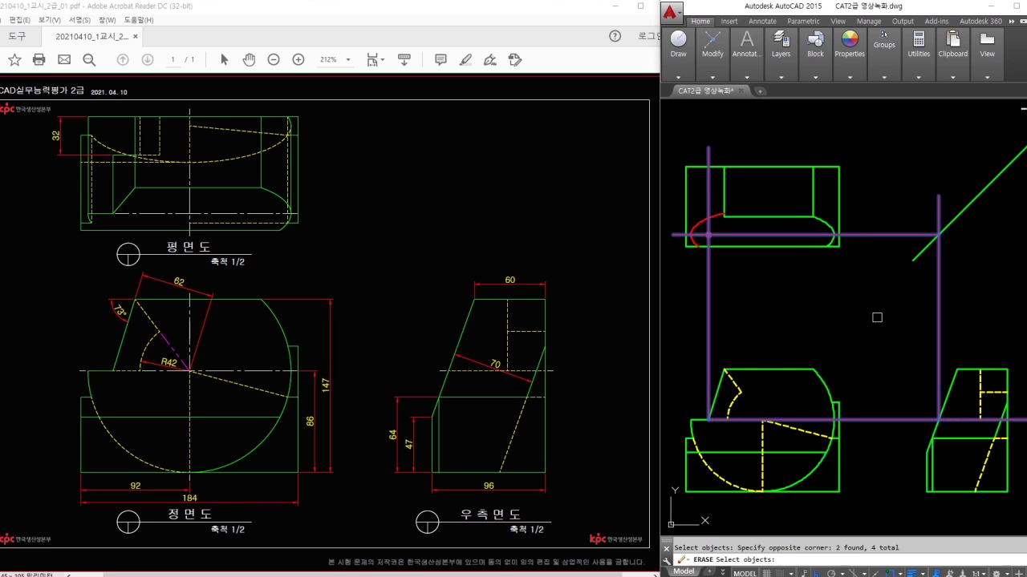
key(Return)
Step: Draw a line from the marker circle's centre to the lower-left corner of the top view's inner rectangle and erase the circle
scroll(691, 216, up, 3)
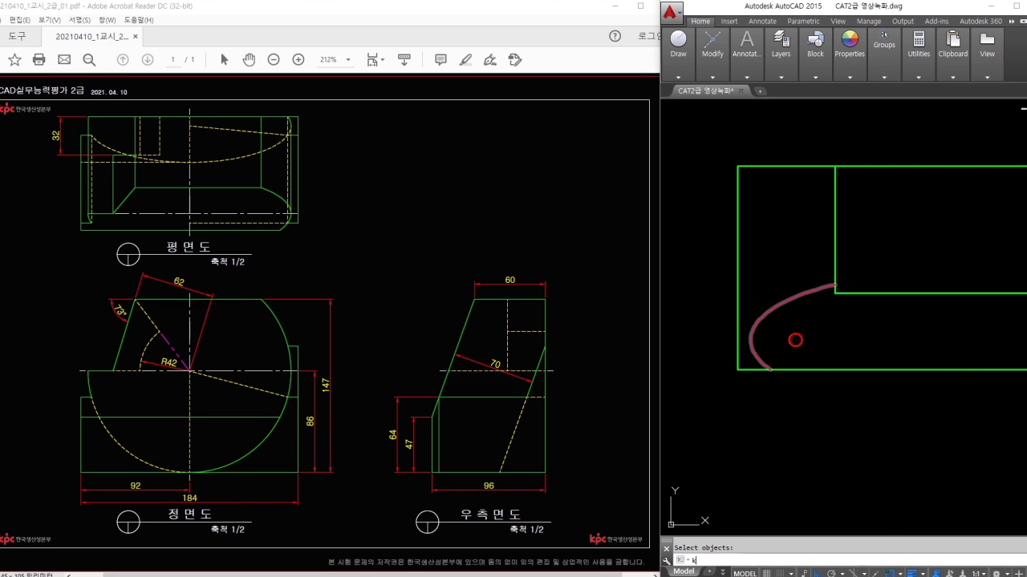
key(Escape)
scroll(796, 339, up, 2)
text(l)
key(Return)
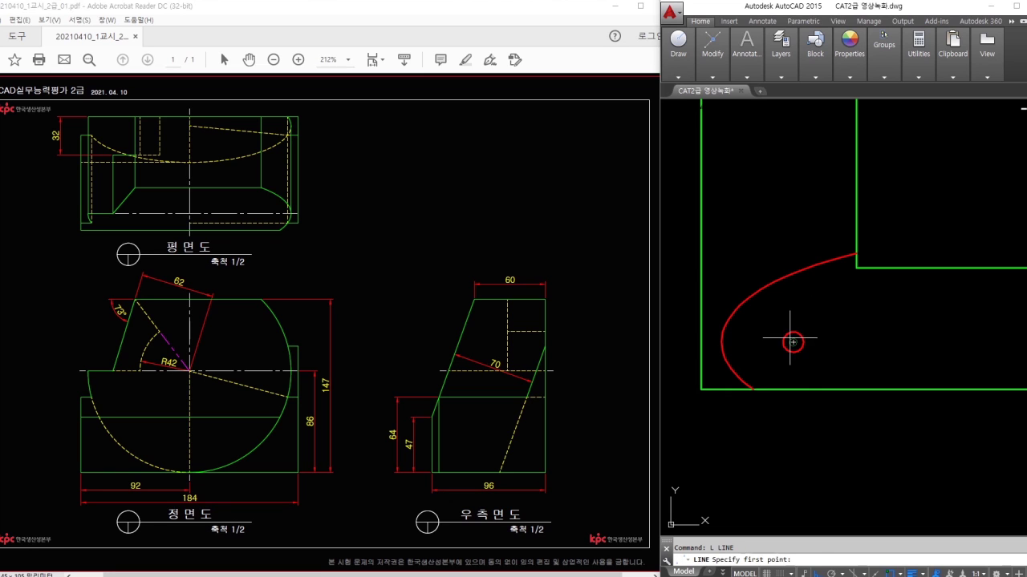
click(852, 283)
key(Return)
text(e ERASE)
key(Return)
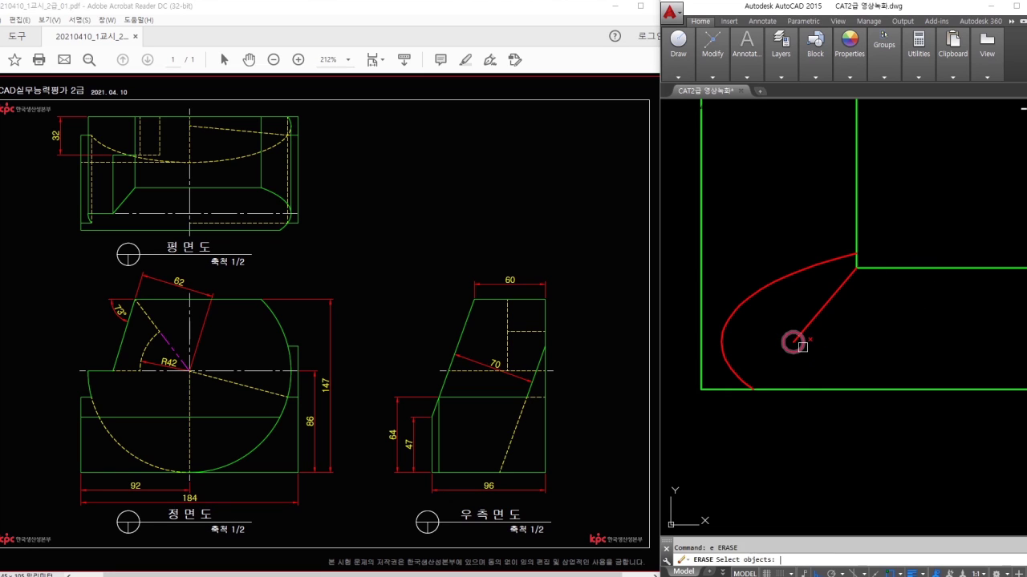
key(Escape)
Step: Match the new diagonal line's properties to the green edge of the inner rectangle
text(ma)
key(Return)
click(871, 270)
click(824, 305)
key(Escape)
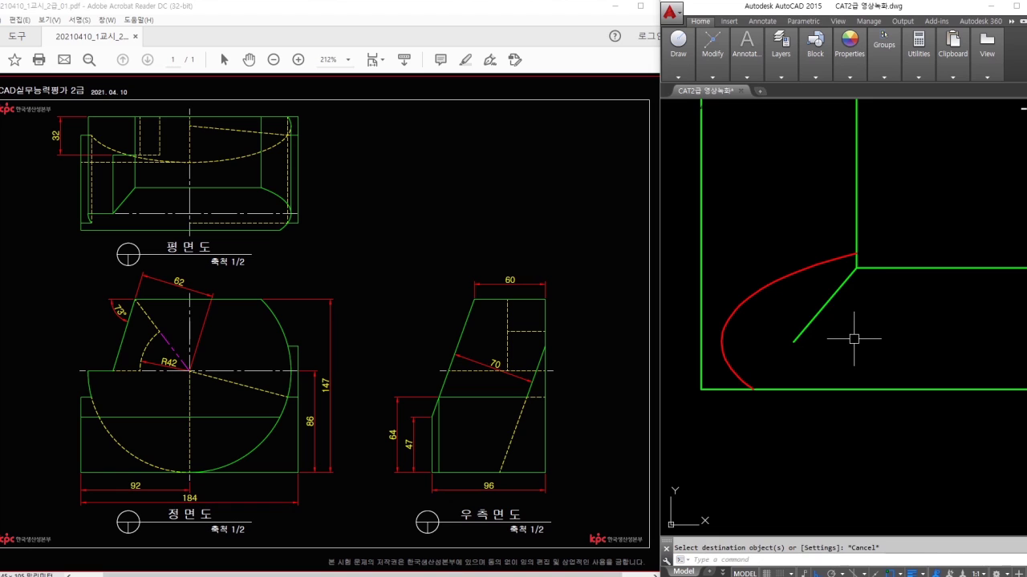
Step: Draw a horizontal line from the diagonal's lower end leftward past the top view's left edge
text(l)
key(Return)
click(794, 340)
middle_drag(794, 340, 847, 341)
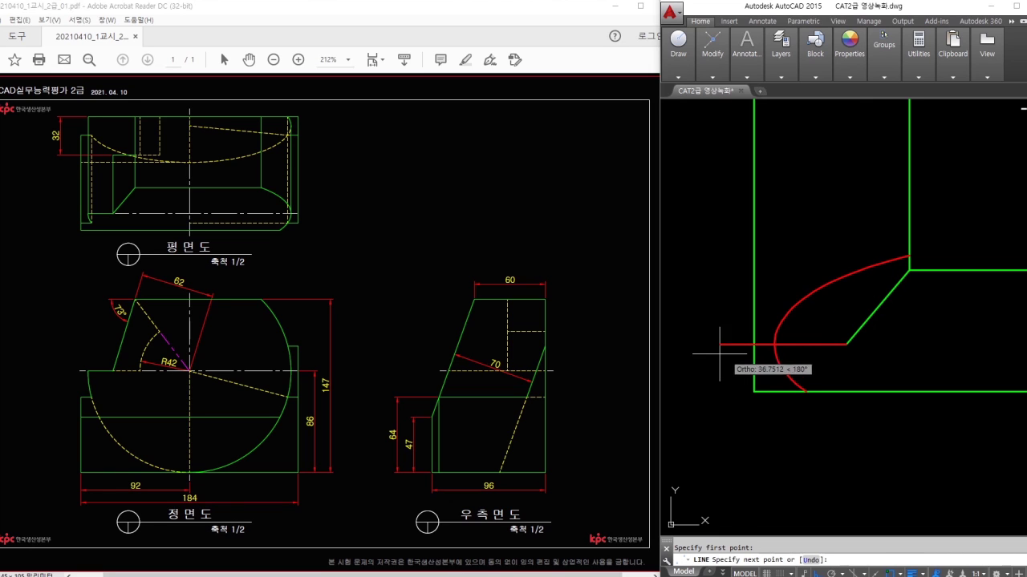
click(703, 345)
key(Escape)
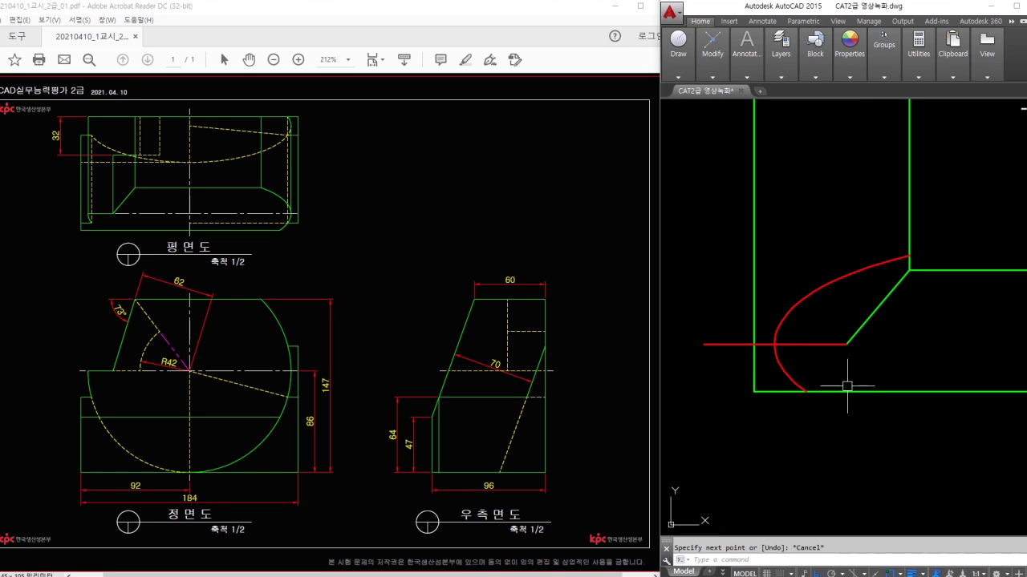
Step: Trim the ellipse above the short horizontal line and the line's overhang past the curve, then match that line to the green outline
text(tr)
key(Return)
key(Return)
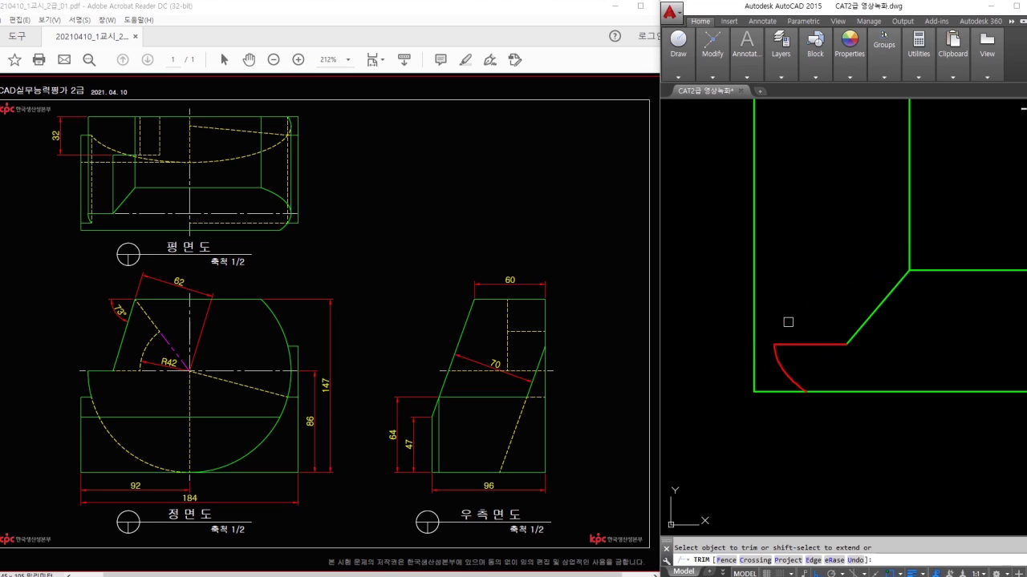
key(Escape)
key(Return)
click(860, 329)
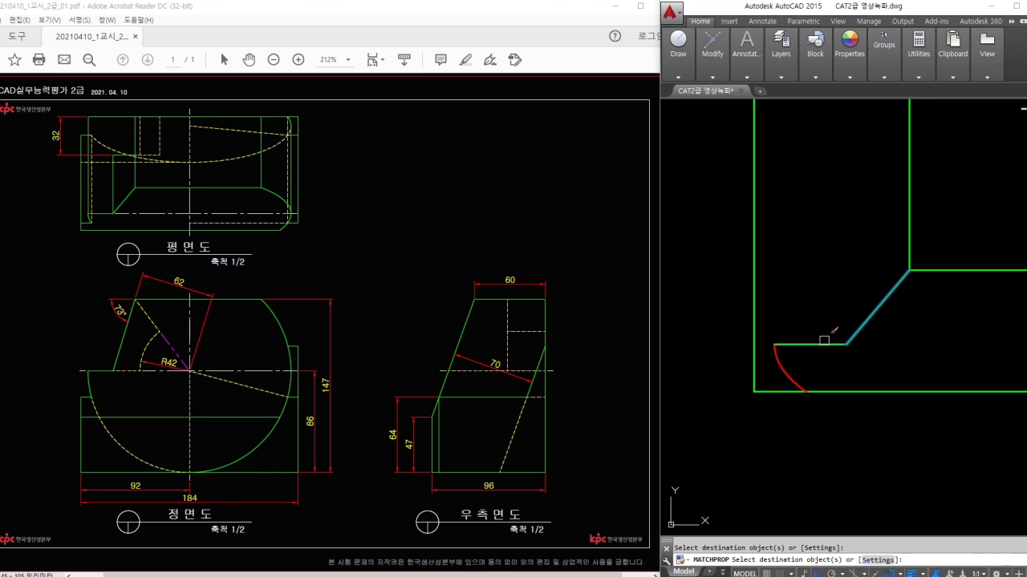
key(Escape)
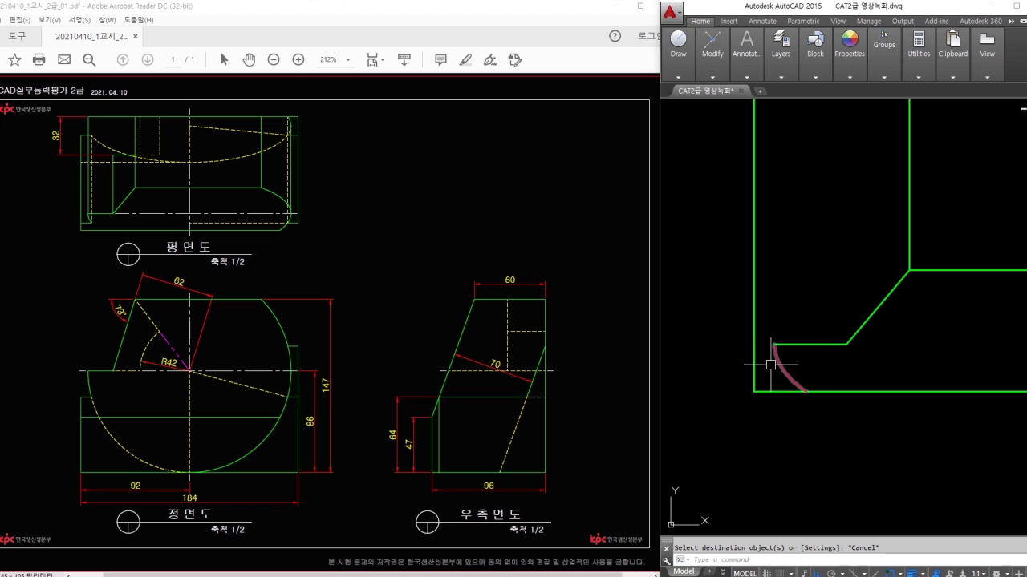
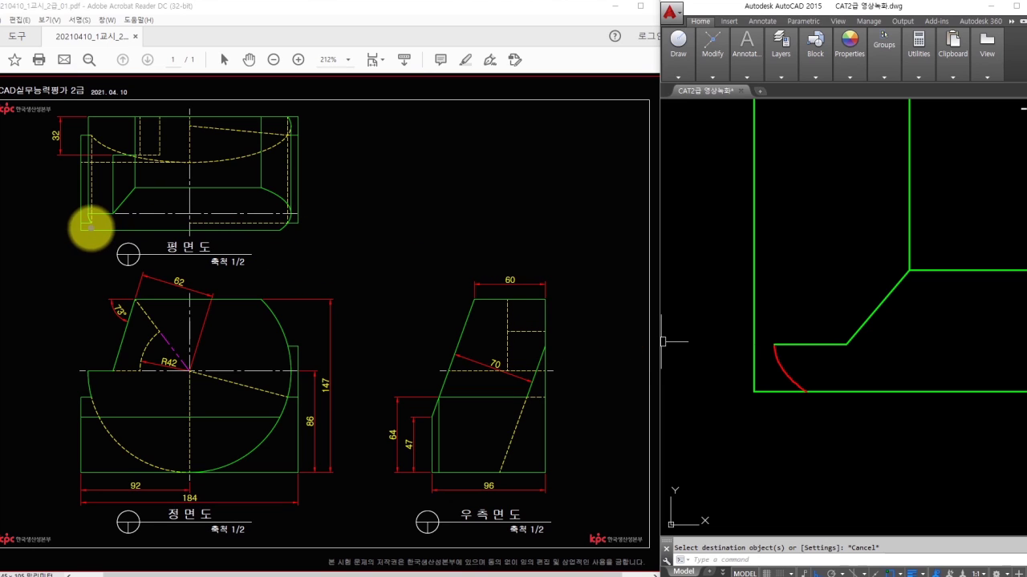
mouse_move(80, 220)
mouse_down()
mouse_move(103, 241)
mouse_move(85, 230)
mouse_move(86, 275)
mouse_up()
key(ctrl+z)
key(ctrl+z)
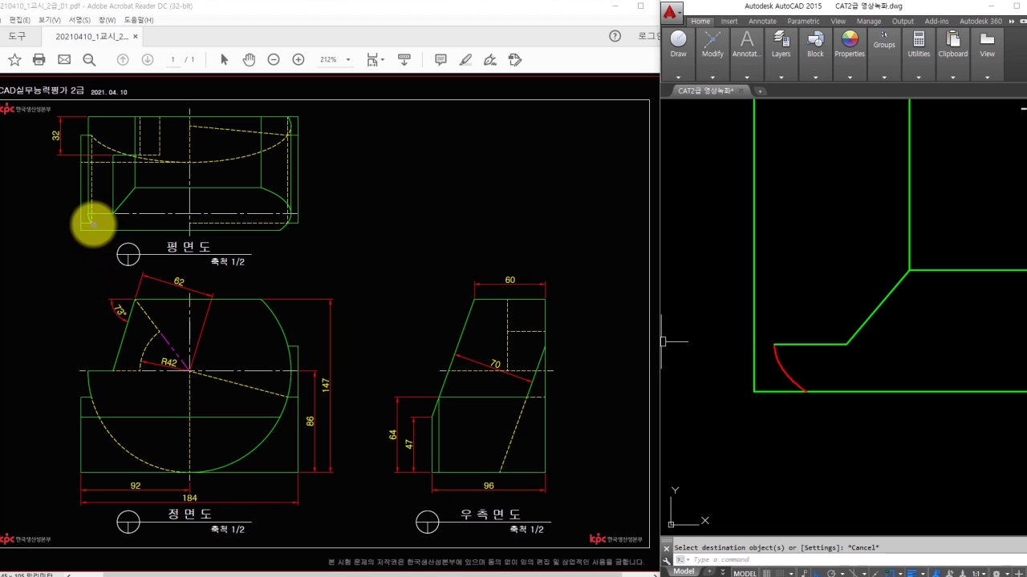
click(93, 223)
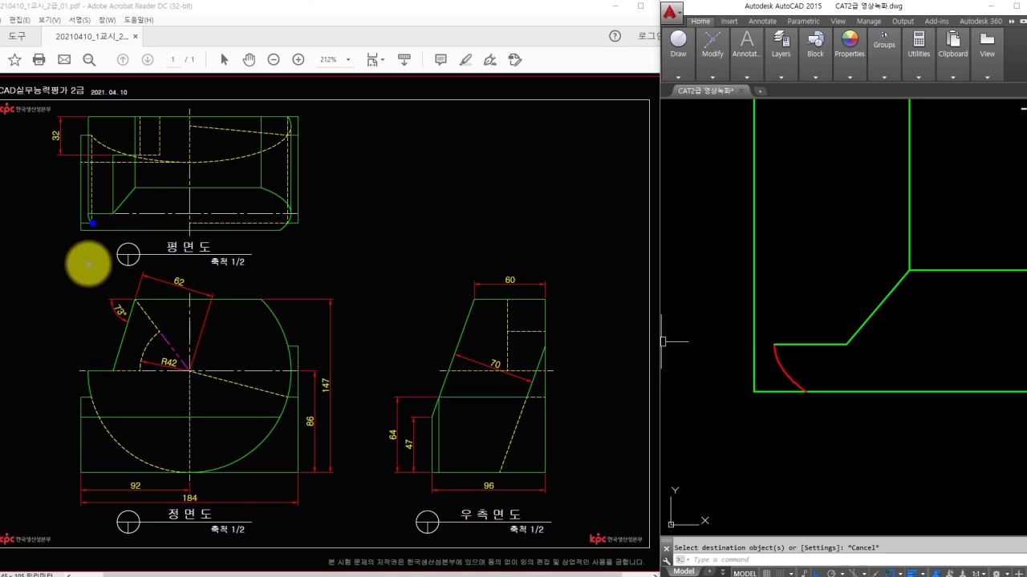
mouse_move(90, 399)
mouse_down()
mouse_move(112, 418)
mouse_move(114, 442)
mouse_move(96, 443)
mouse_move(115, 449)
mouse_up()
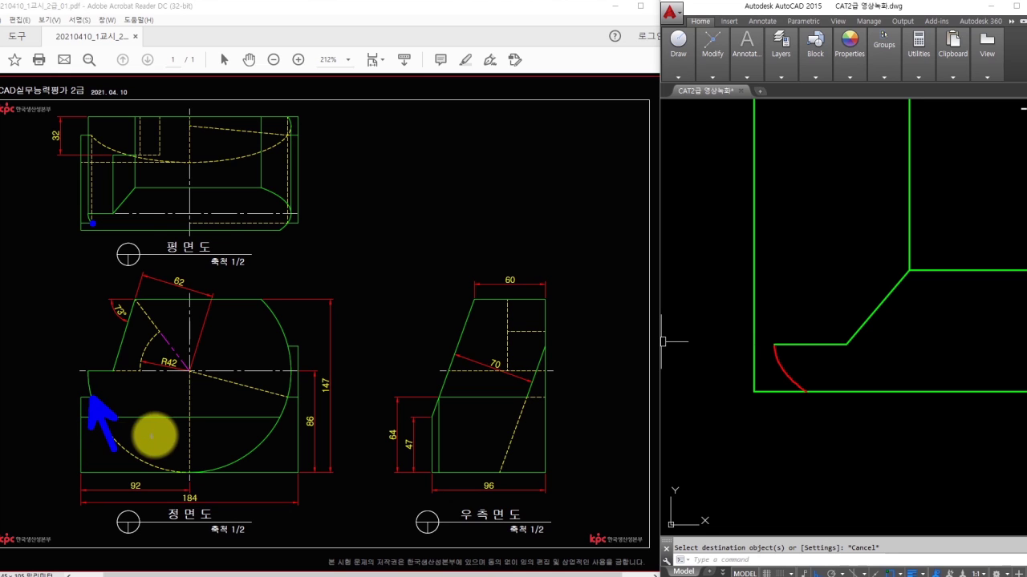
Step: Draw a vertical projection line from where the arc meets the base block's upper-left edge in the front view up through the top view
click(823, 286)
scroll(803, 278, down, 4)
middle_drag(803, 277, 769, 179)
text(l)
key(Return)
middle_drag(772, 498, 771, 433)
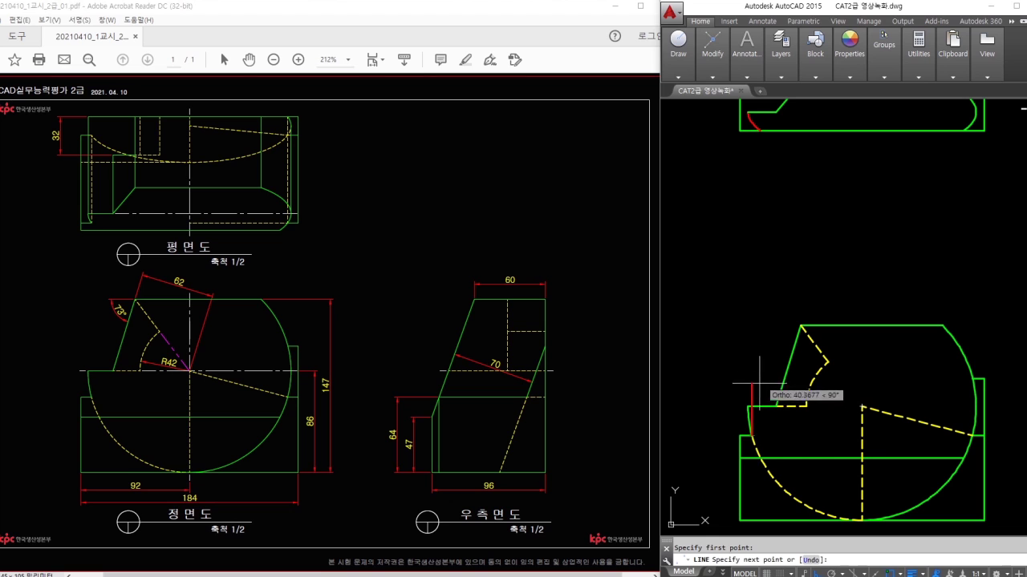
middle_drag(766, 239, 783, 224)
click(785, 154)
key(Return)
Step: Draw a horizontal projection line from the same front-view intersection across the entire right-side view
key(Return)
click(757, 432)
scroll(839, 432, down, 2)
middle_drag(839, 432, 758, 422)
middle_drag(951, 440, 879, 429)
click(1008, 426)
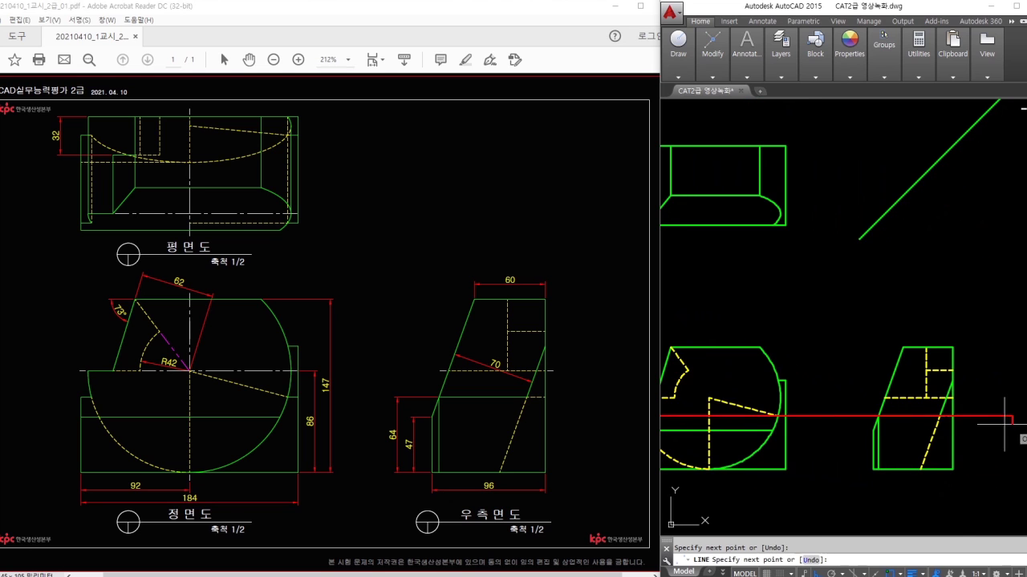
key(Return)
Step: Draw a vertical projection line from where the horizontal line meets the side view's slanted edge up past the 45-degree line
scroll(883, 417, up, 4)
key(Return)
click(847, 411)
scroll(822, 292, down, 4)
mouse_move(814, 279)
middle_down()
mouse_move(836, 324)
mouse_move(934, 377)
mouse_move(921, 369)
middle_up()
click(915, 178)
key(Return)
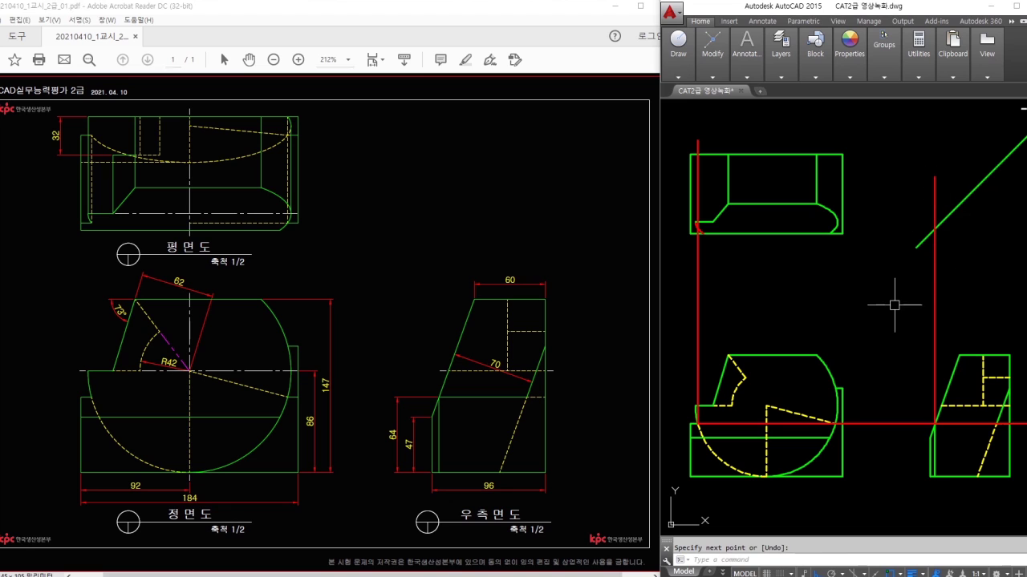
Step: Draw a horizontal projection line from the 45-degree line's intersection leftward through the top view
click(933, 239)
middle_drag(933, 239, 964, 239)
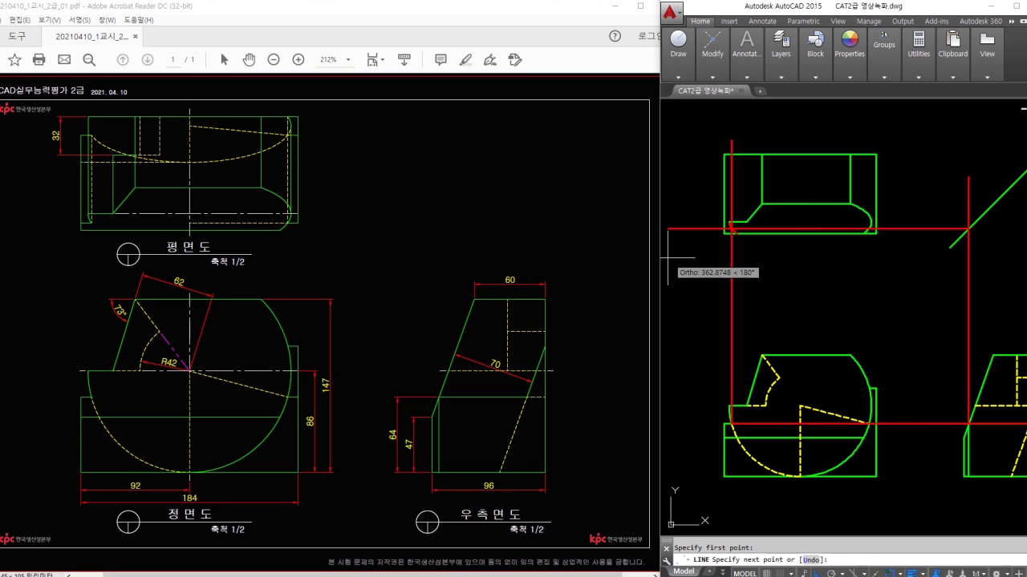
mouse_move(837, 310)
middle_down()
mouse_move(808, 303)
mouse_move(848, 329)
middle_up()
Step: Draw a circle of radius 3 centred where the projection lines cross on the top view's lower-left curve
scroll(743, 234, up, 9)
text(c)
key(Return)
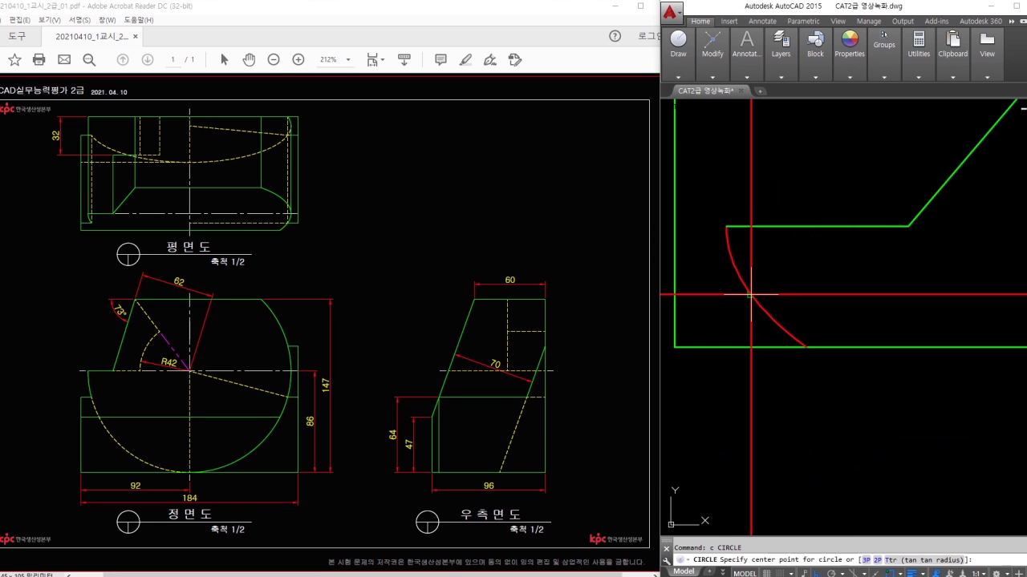
key(Escape)
scroll(750, 295, up, 4)
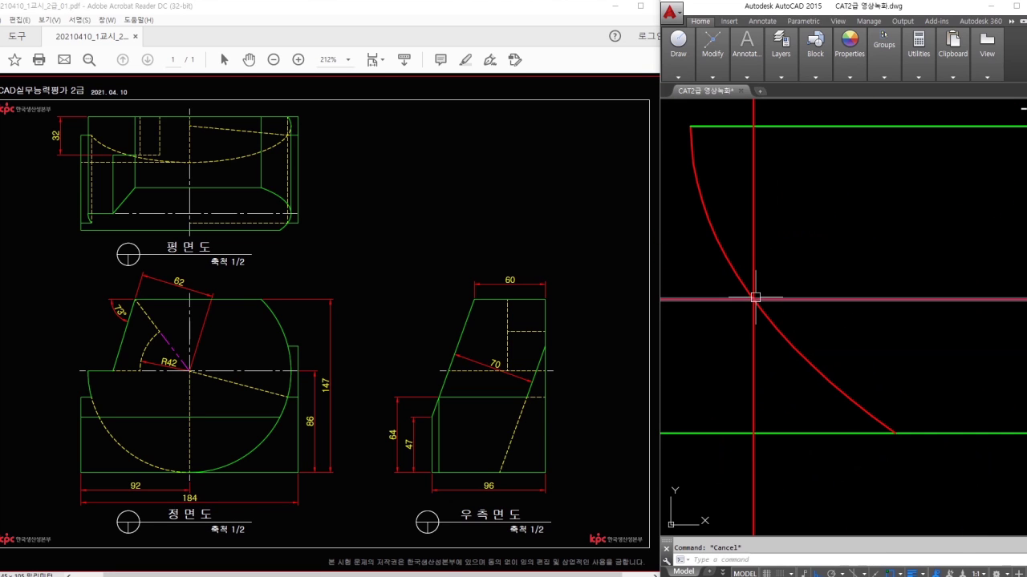
scroll(753, 300, up, 2)
click(760, 292)
text(1)
key(Return)
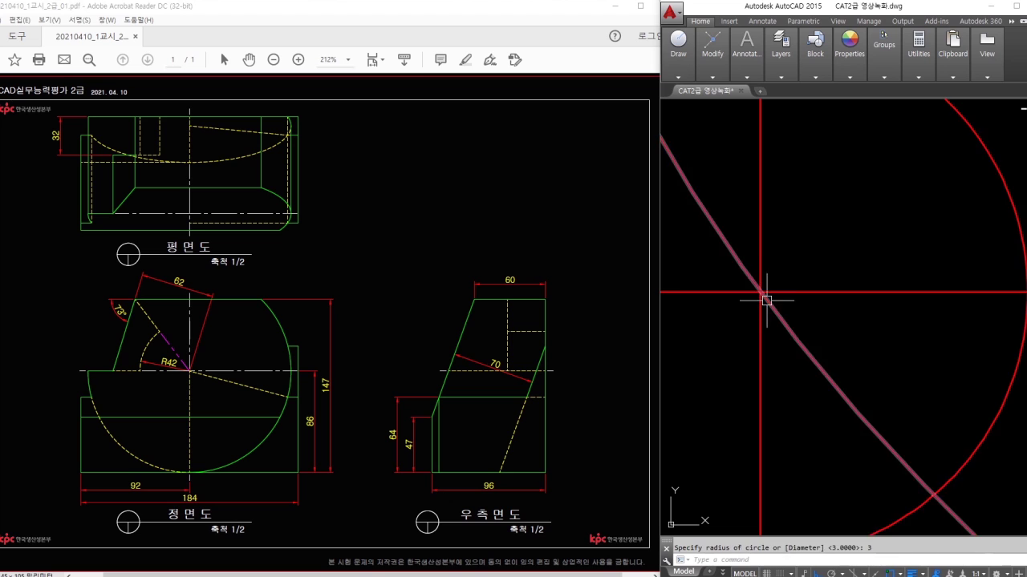
Step: Erase the circle around the projection-line intersection
scroll(767, 301, down, 5)
key(Escape)
click(821, 268)
key(Escape)
text(e)
key(Return)
click(815, 259)
key(Return)
scroll(796, 280, down, 3)
middle_drag(798, 286, 814, 280)
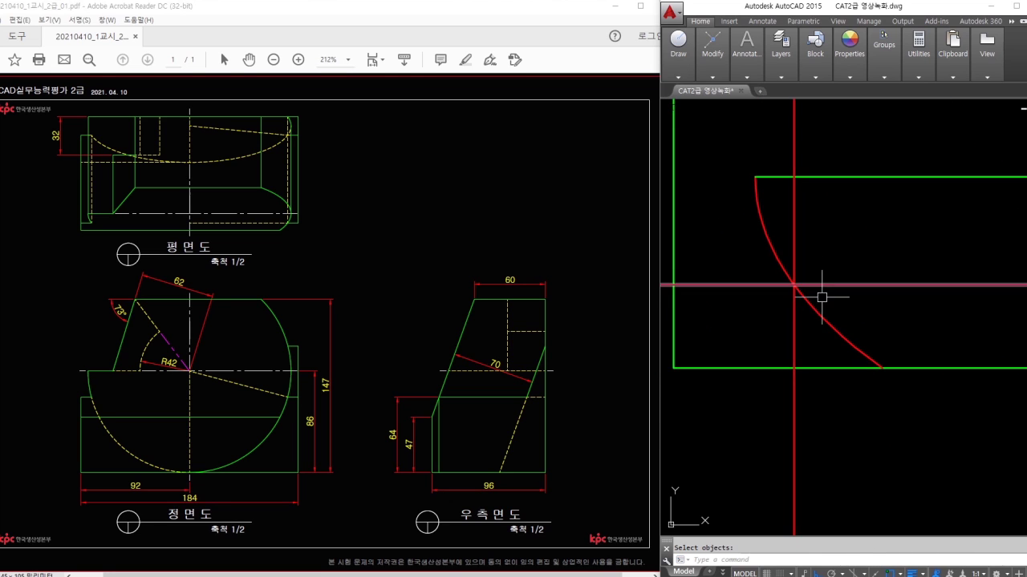
Step: Trim the curve below the projection intersection and fillet the two projection lines into a sharp corner at the curve's end
key(Return)
key(Escape)
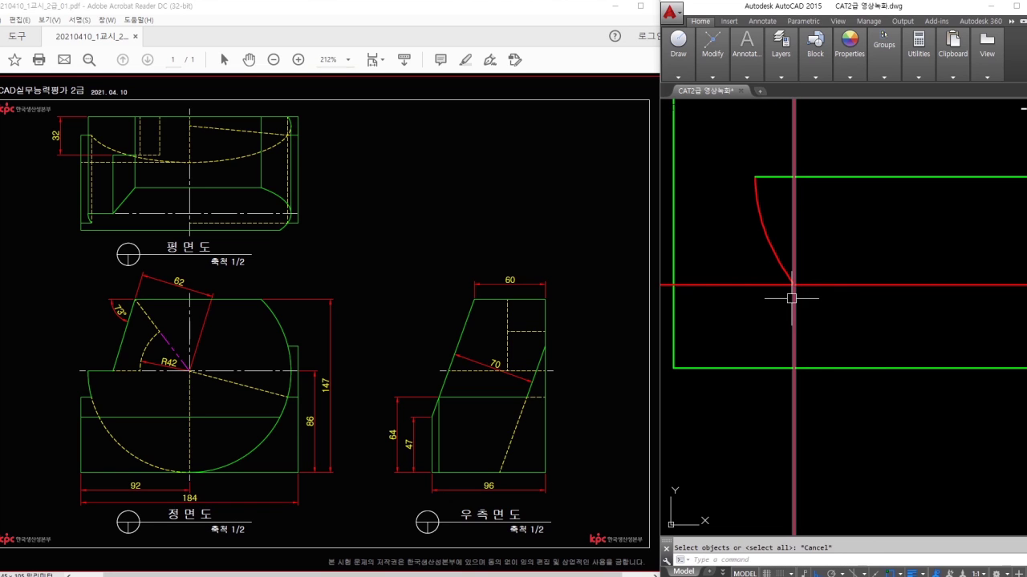
text(f)
key(Return)
click(779, 287)
click(791, 267)
key(Escape)
Step: Trim the horizontal projection line's overhang outside the top view's left edge
text(tr)
key(Return)
key(Return)
middle_drag(712, 299, 798, 363)
click(751, 300)
click(745, 312)
key(Return)
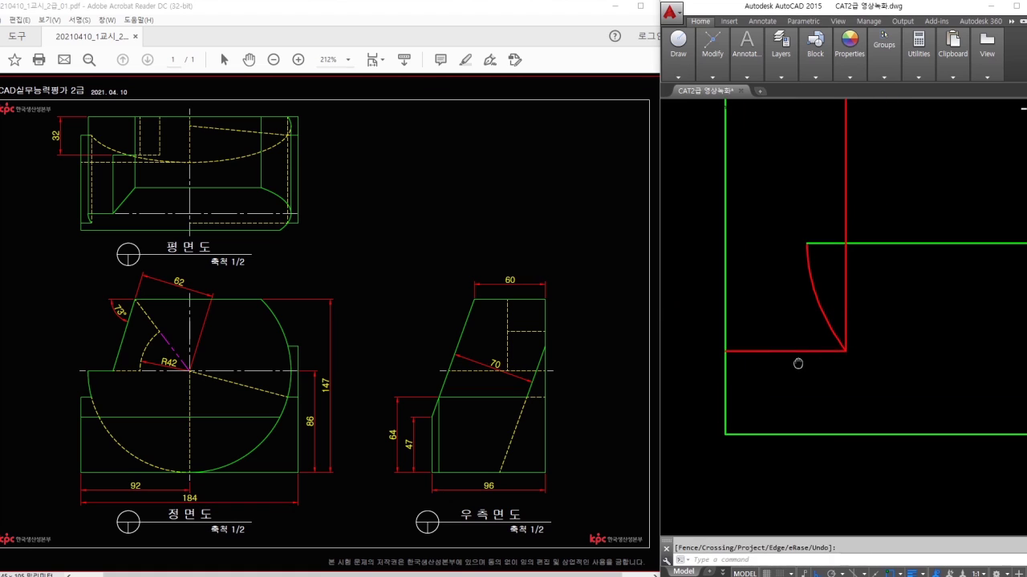
Step: Match the lower-left curve and the short horizontal line beneath it to the green outline's properties
text(ma)
key(Return)
click(828, 244)
click(814, 287)
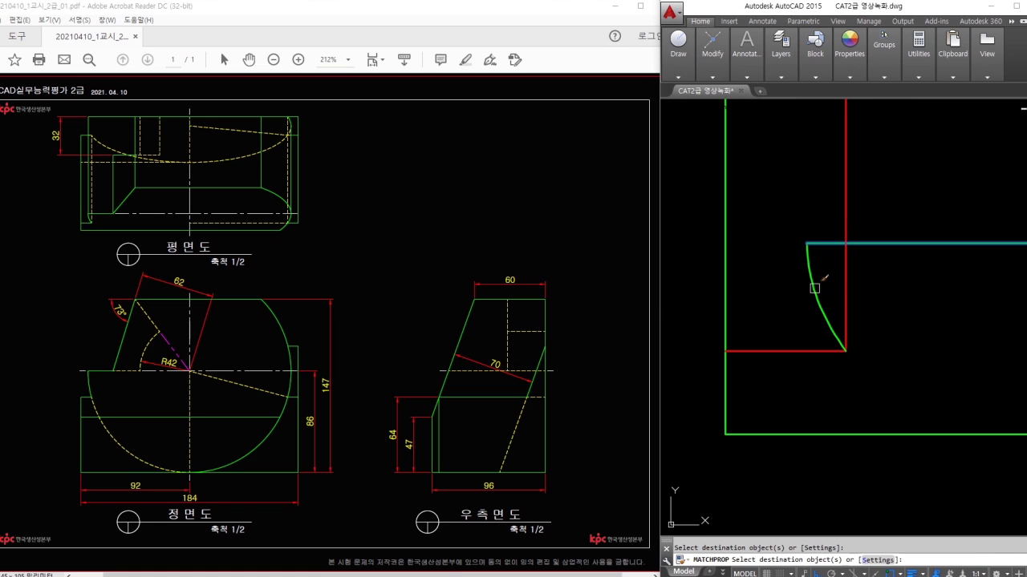
key(Escape)
scroll(923, 333, down, 3)
Step: Move the vertical line rising from the curve's lower end to the yellow dashed hidden-line layer
click(800, 320)
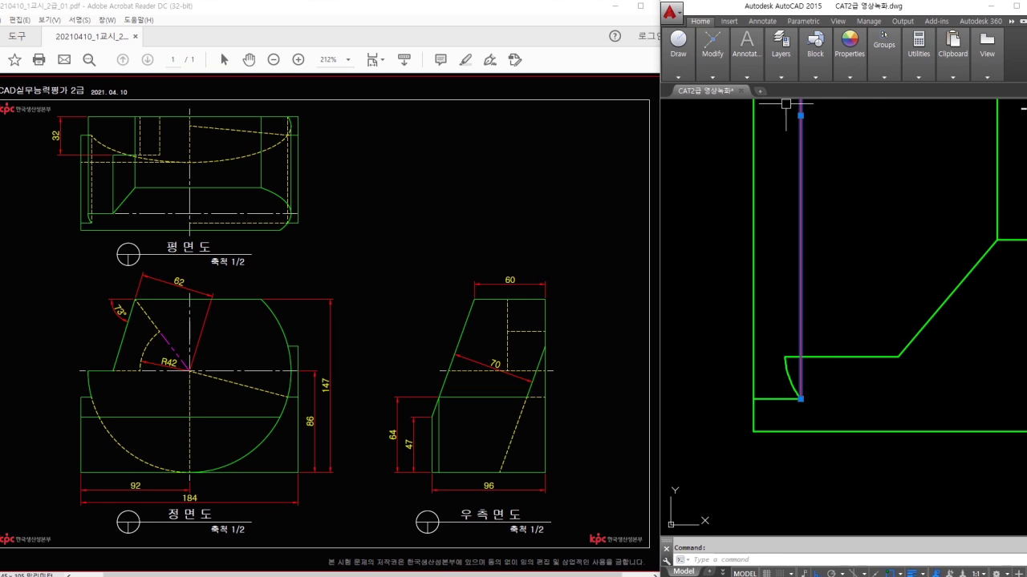
click(780, 46)
click(847, 90)
click(861, 162)
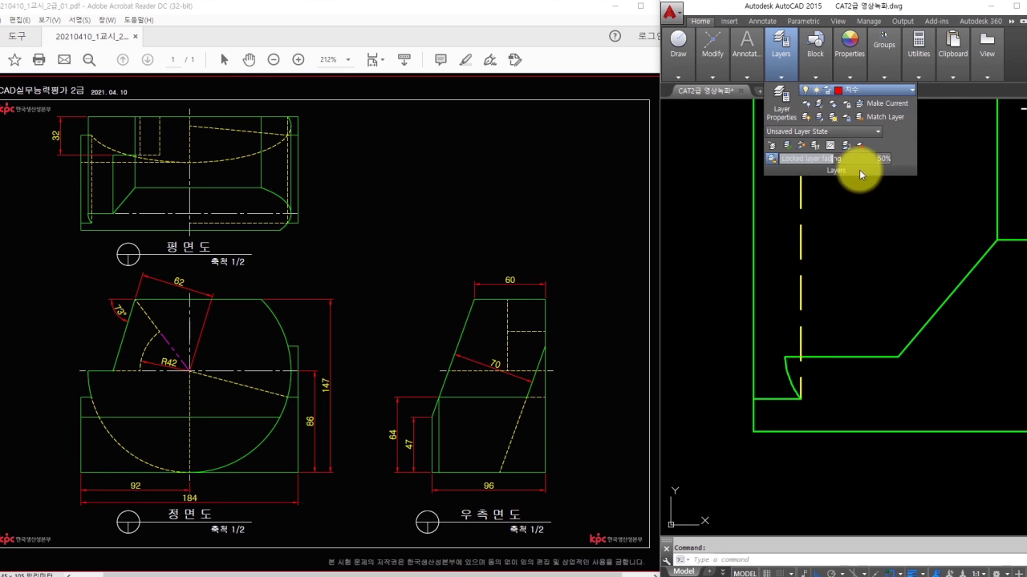
Step: Trim the dashed vertical line's overhang above the top view's upper edge
scroll(906, 344, down, 5)
text(tr)
key(space)
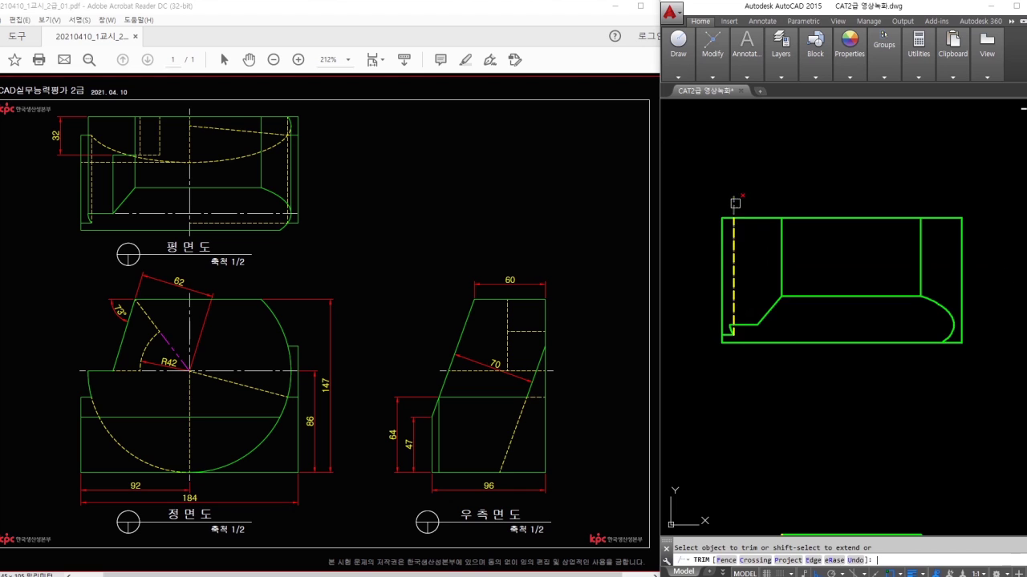
scroll(798, 268, down, 3)
key(Escape)
Step: Erase the leftover projection lines between the front, top and right-side views
click(950, 336)
click(902, 361)
key(Escape)
click(974, 309)
click(900, 326)
text(e)
key(space)
click(898, 367)
click(888, 460)
key(Delete)
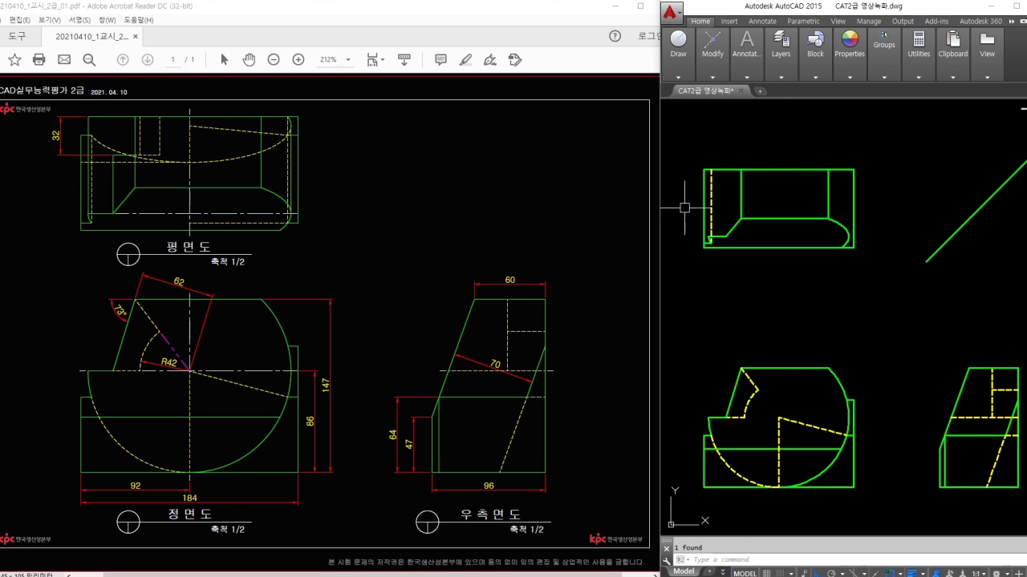
key(space)
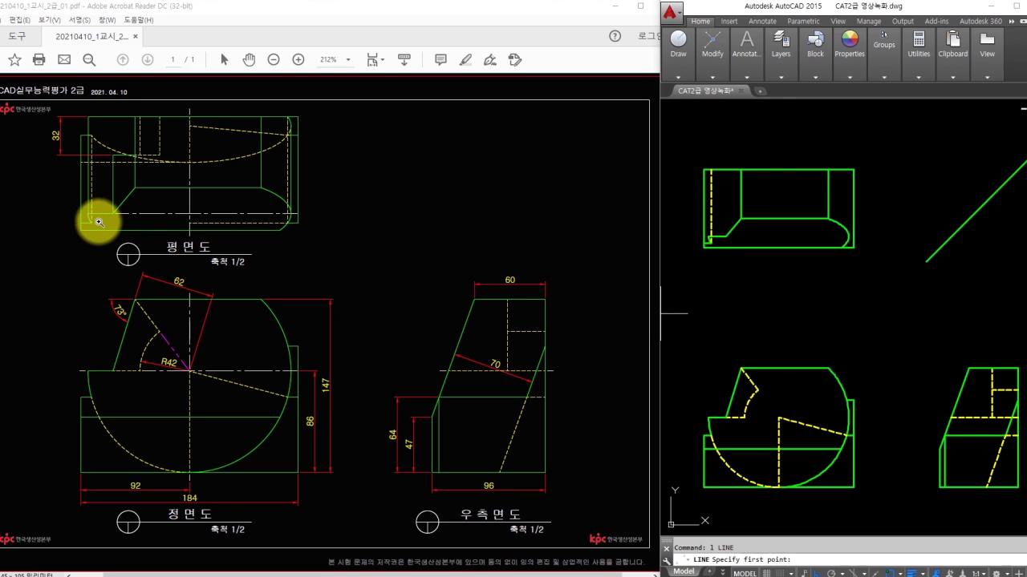
key(Escape)
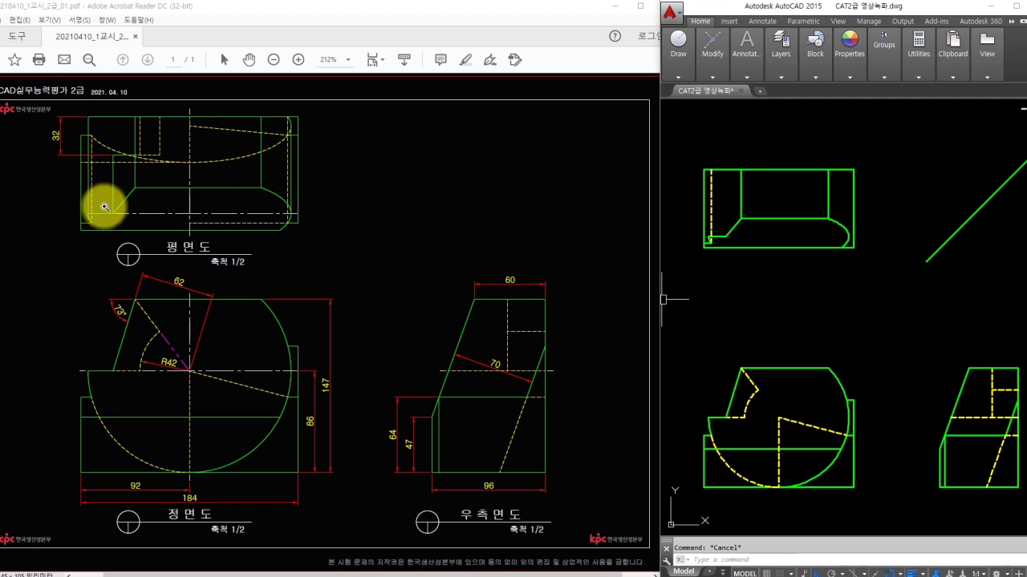
drag(92, 223, 86, 117)
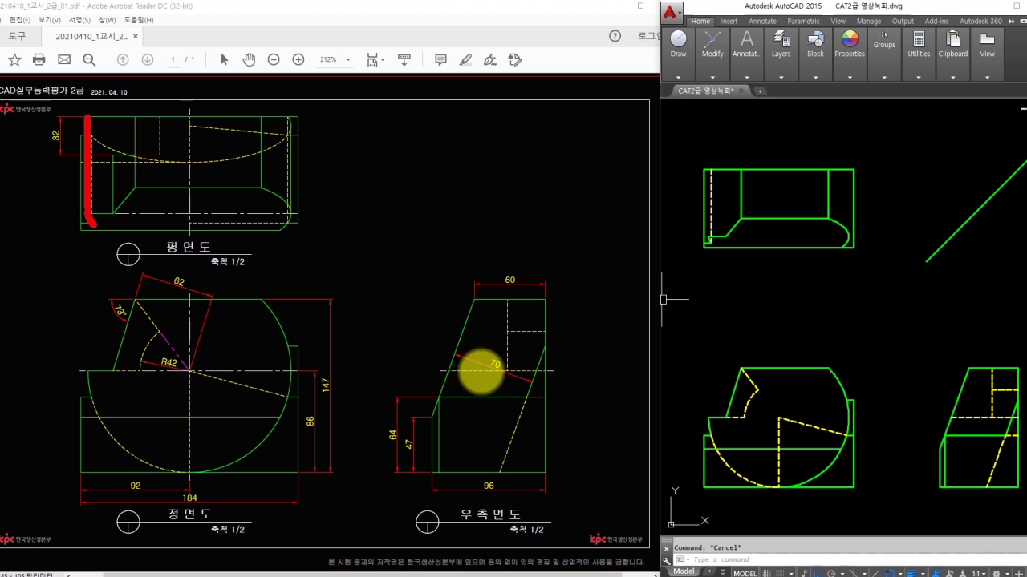
drag(709, 417, 710, 152)
key(Escape)
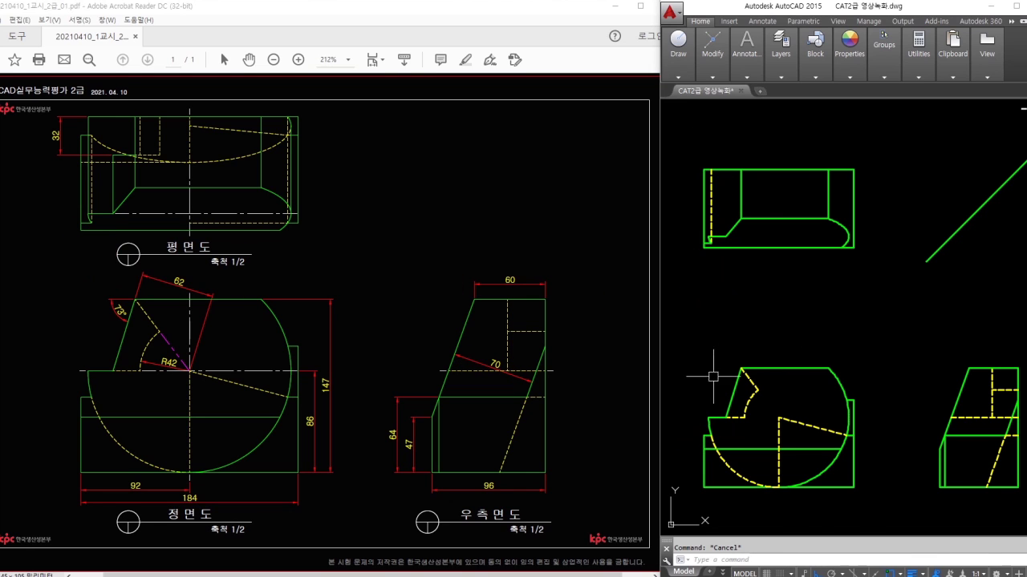
Step: Draw a vertical projection line from the left end of the arc's horizontal edge in the front view up through the top view
scroll(702, 403, up, 3)
text(l)
key(Return)
click(715, 434)
middle_drag(729, 223, 758, 372)
middle_drag(770, 232, 812, 360)
middle_drag(816, 270, 816, 379)
click(806, 155)
key(Return)
Step: Trim the vertical projection line to the span between the top view's upper edge and the curve's upper end
text(tr)
scroll(797, 355, up, 2)
key(Return)
key(Return)
key(Return)
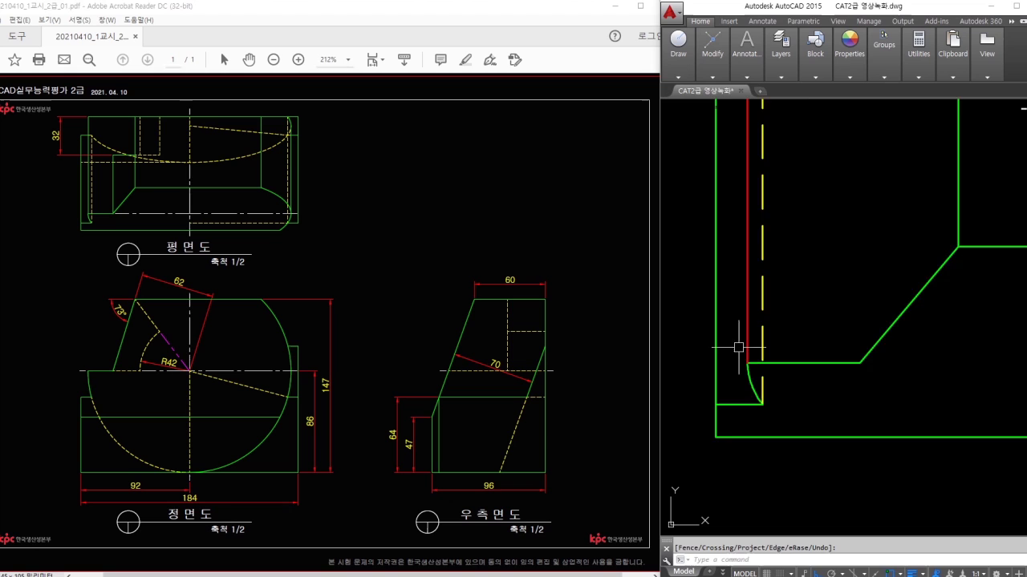
scroll(738, 347, down, 2)
key(Return)
key(Return)
key(Escape)
Step: Match the trimmed vertical line beside the dashed hidden line to the green outline's properties
text(ma)
key(Return)
click(760, 344)
click(741, 342)
key(Escape)
scroll(725, 350, up, 2)
middle_drag(725, 350, 739, 425)
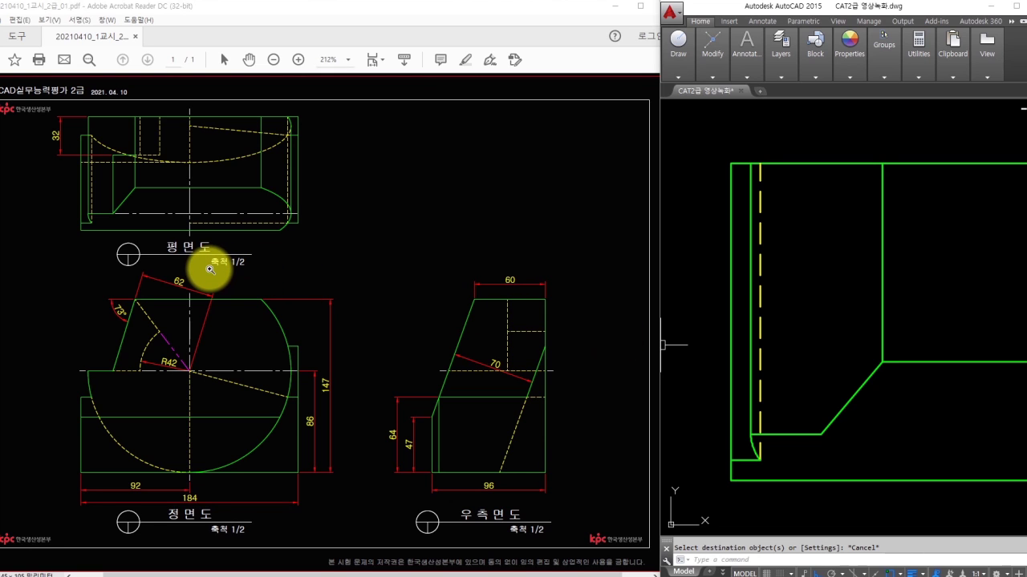
scroll(663, 345, down, 5)
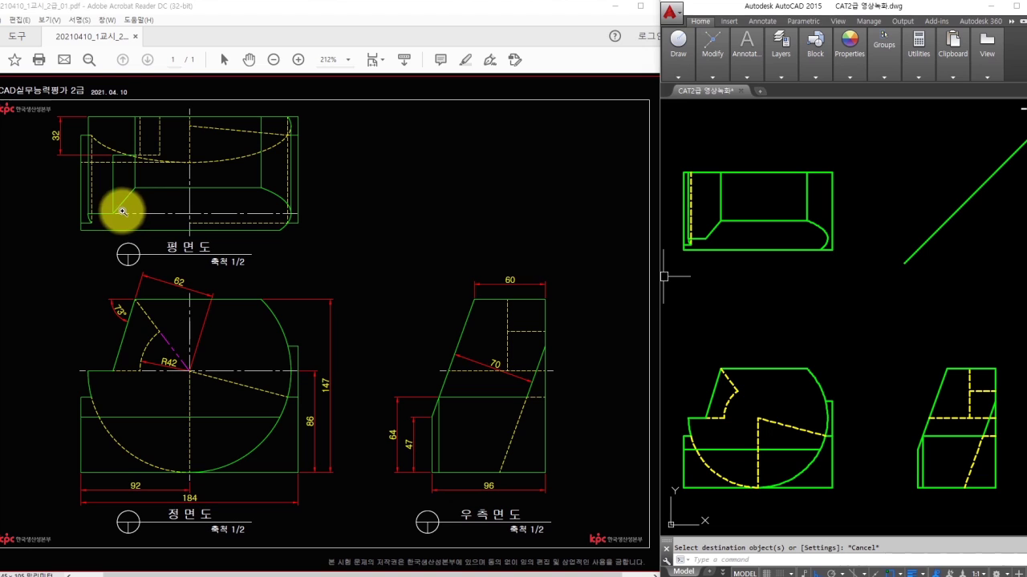
mouse_move(113, 210)
mouse_down()
mouse_move(115, 155)
mouse_move(156, 156)
mouse_move(158, 115)
mouse_up()
drag(144, 156, 142, 112)
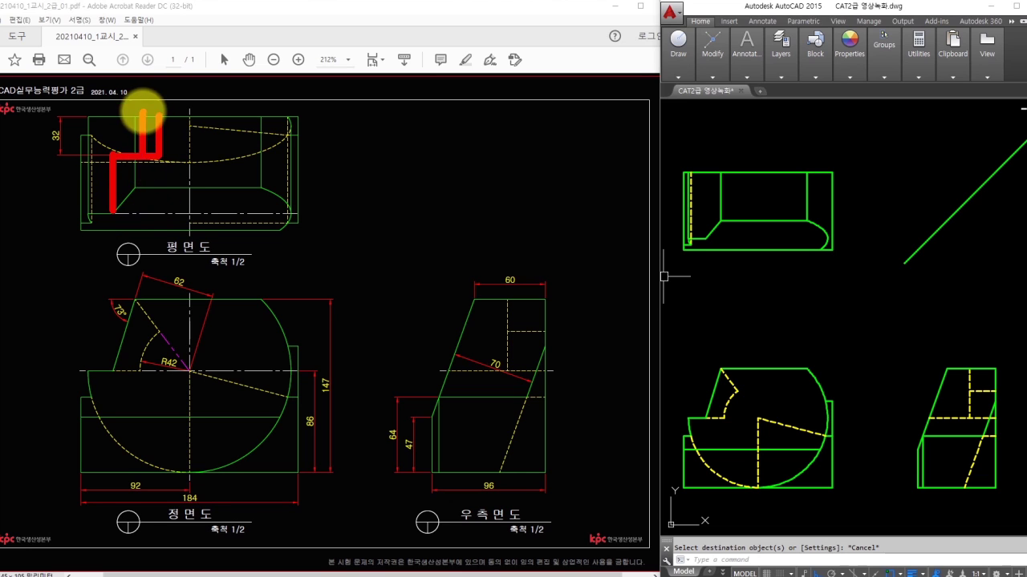
key(Escape)
drag(113, 210, 112, 157)
drag(54, 145, 68, 150)
key(Escape)
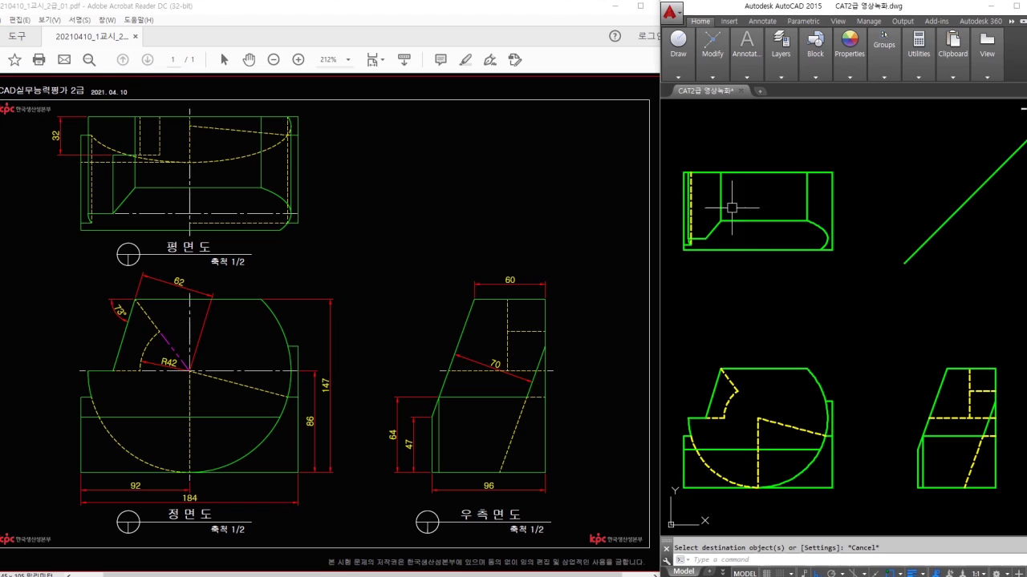
Step: Offset the top view's upper edge 32 mm downward
scroll(729, 211, up, 4)
text(o)
key(Return)
key(Return)
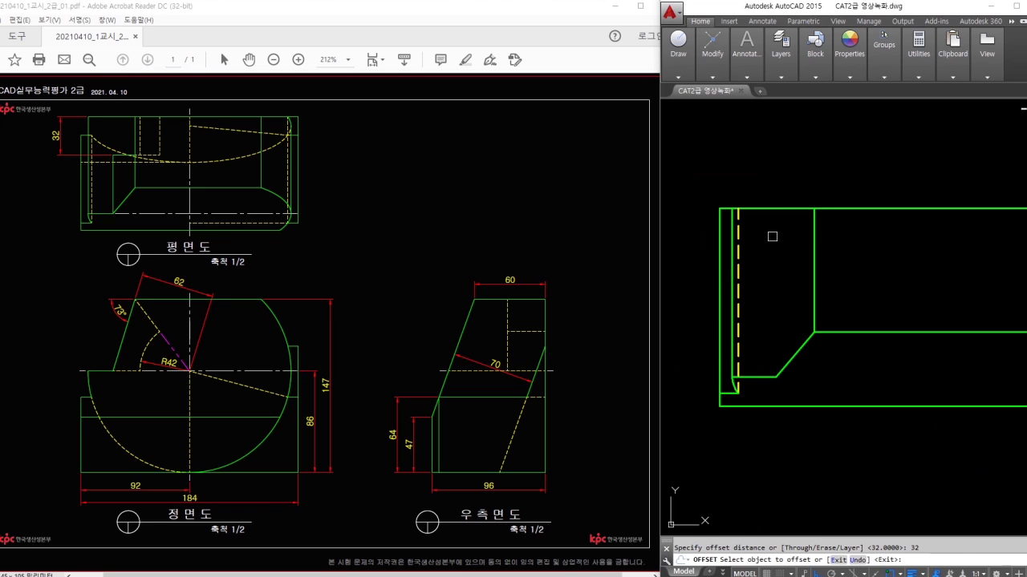
click(784, 211)
click(786, 308)
key(Escape)
Step: Draw a vertical line from the slanted edge's lower end up to the offset line in the top view
text(l)
key(Return)
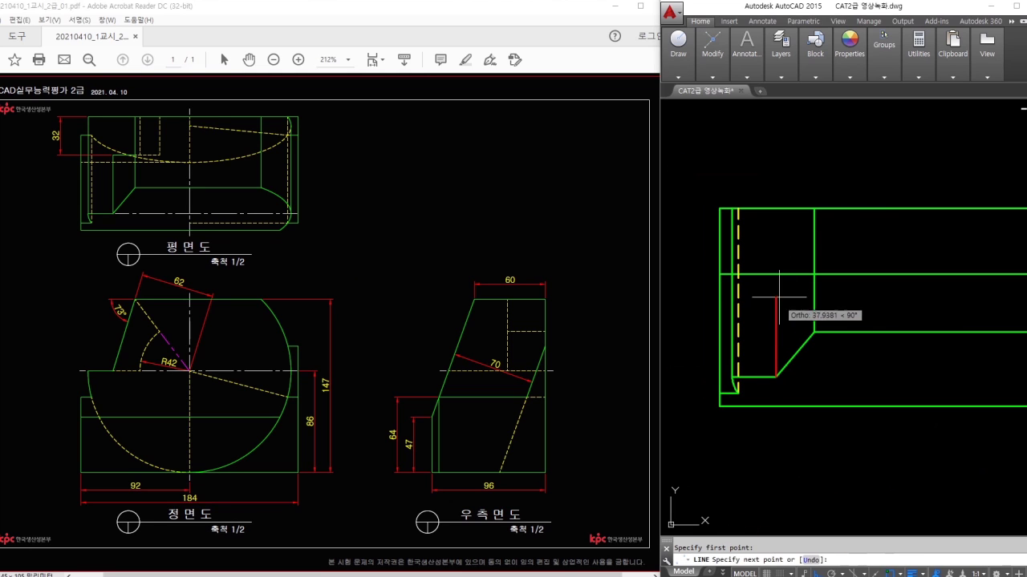
click(776, 274)
key(Return)
Step: Fillet the vertical line and the offset line into a sharp corner, removing the offset line's part left of it
text(f)
key(Return)
click(777, 292)
key(Escape)
key(Return)
click(778, 292)
click(786, 275)
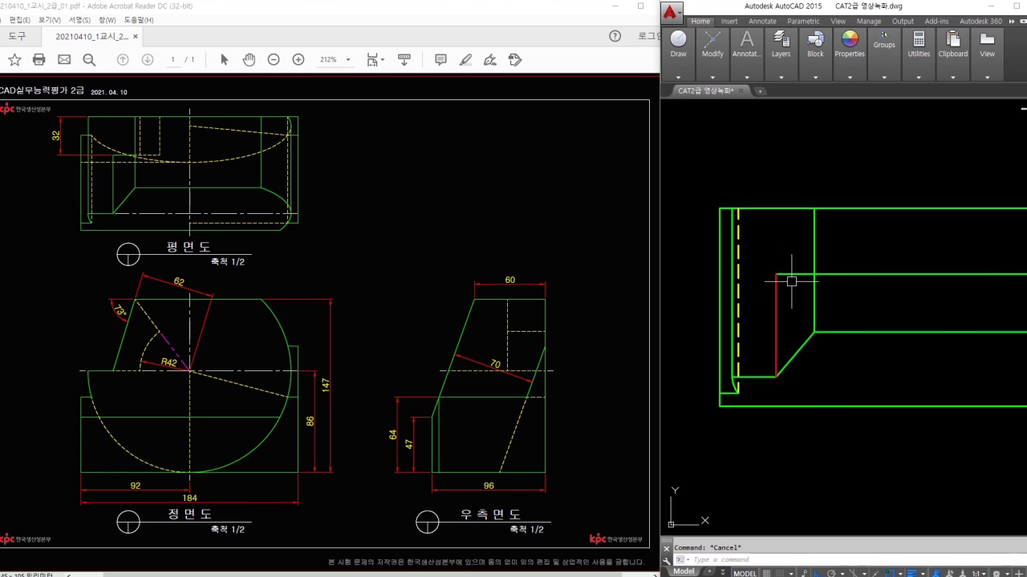
drag(114, 155, 158, 151)
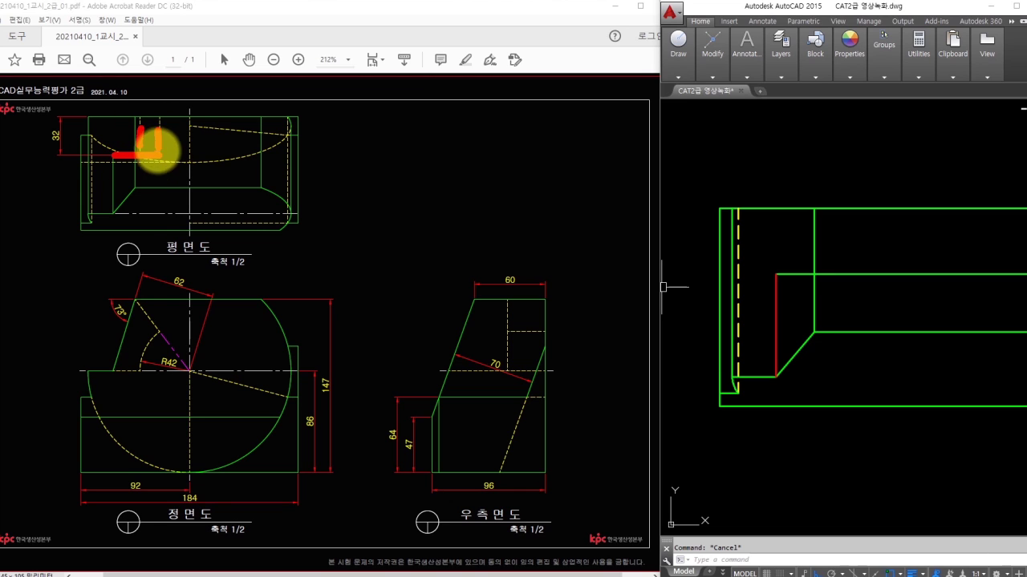
Step: Draw vertical lines from both ends of the front view's dashed R42 arc up past the top view
mouse_move(159, 329)
mouse_down()
mouse_move(195, 298)
mouse_move(193, 286)
mouse_up()
mouse_move(138, 377)
mouse_down()
mouse_move(121, 408)
mouse_move(142, 405)
mouse_up()
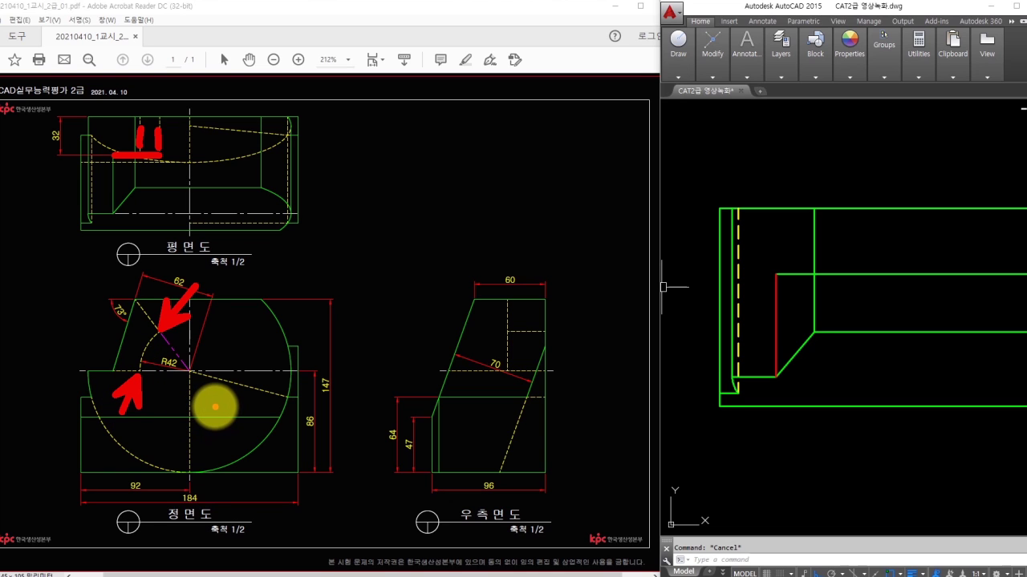
middle_drag(791, 340, 795, 148)
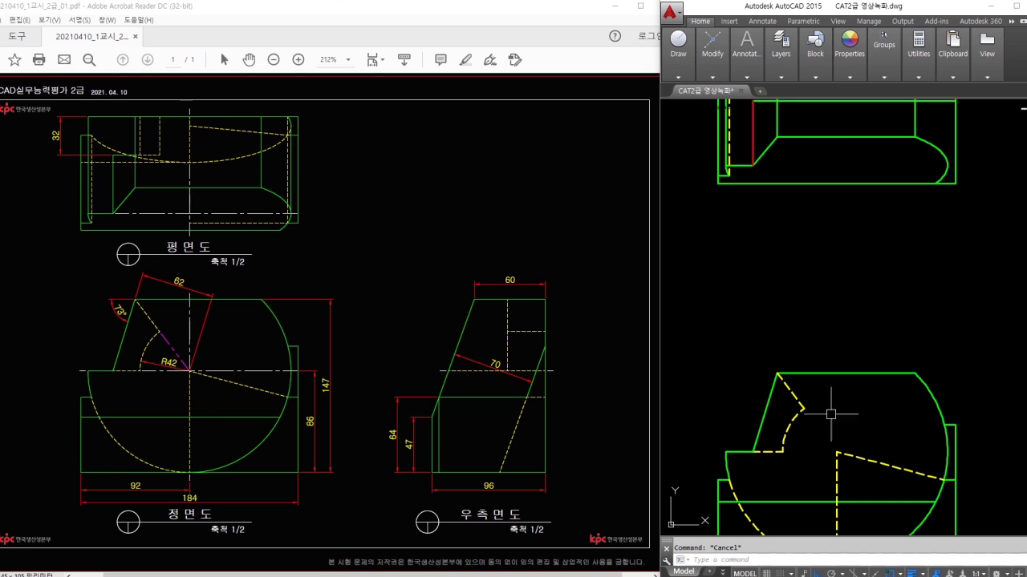
middle_drag(827, 216, 837, 270)
click(814, 108)
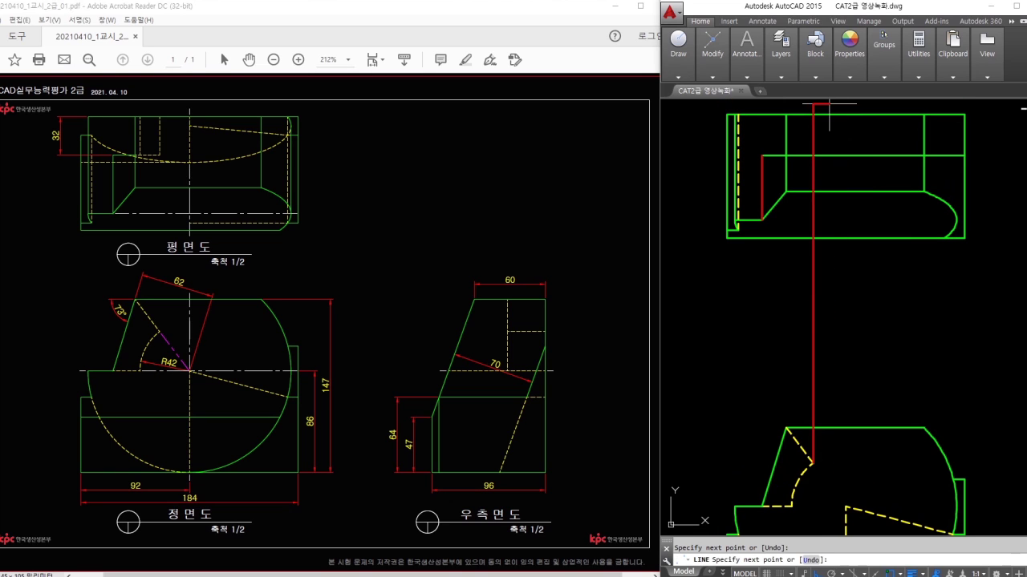
key(Return)
key(Return)
middle_drag(791, 473, 794, 514)
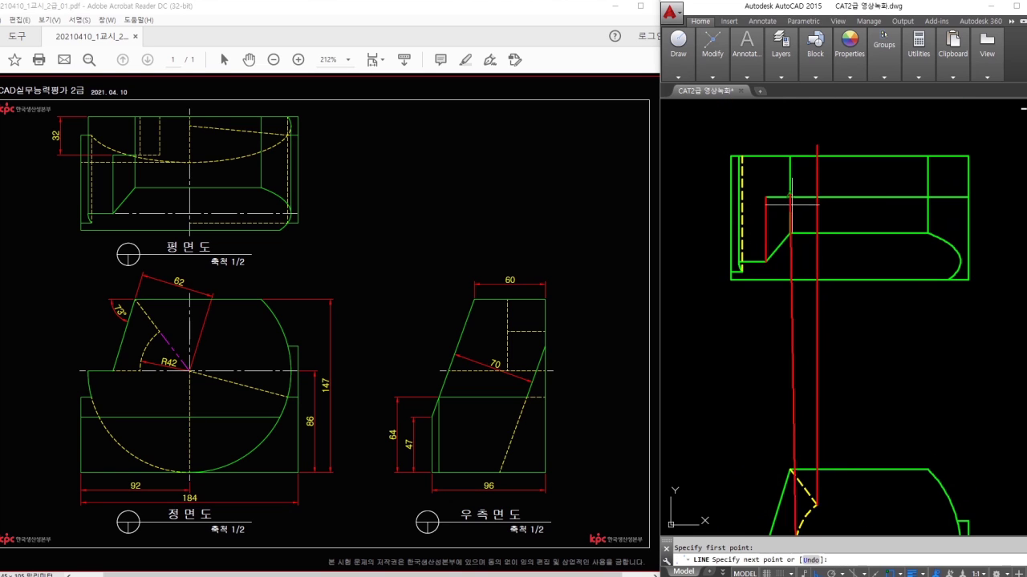
click(795, 122)
key(Return)
Step: Fillet the right projected line and the horizontal offset line into a sharp corner in the top view
scroll(813, 177, up, 2)
text(f)
key(Return)
click(816, 198)
click(804, 208)
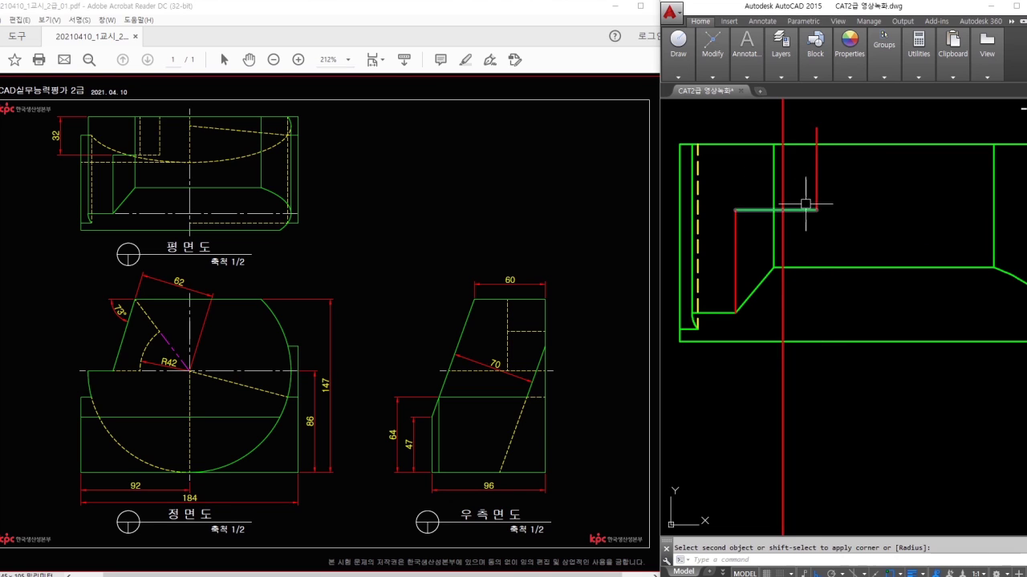
Step: Trim both projected lines so they run only between the top view's upper edge and the offset line
middle_drag(829, 133, 843, 177)
text(tr)
click(852, 168)
click(786, 180)
key(Escape)
text(tr)
click(804, 253)
key(space)
click(799, 273)
scroll(767, 238, up, 2)
text(tr)
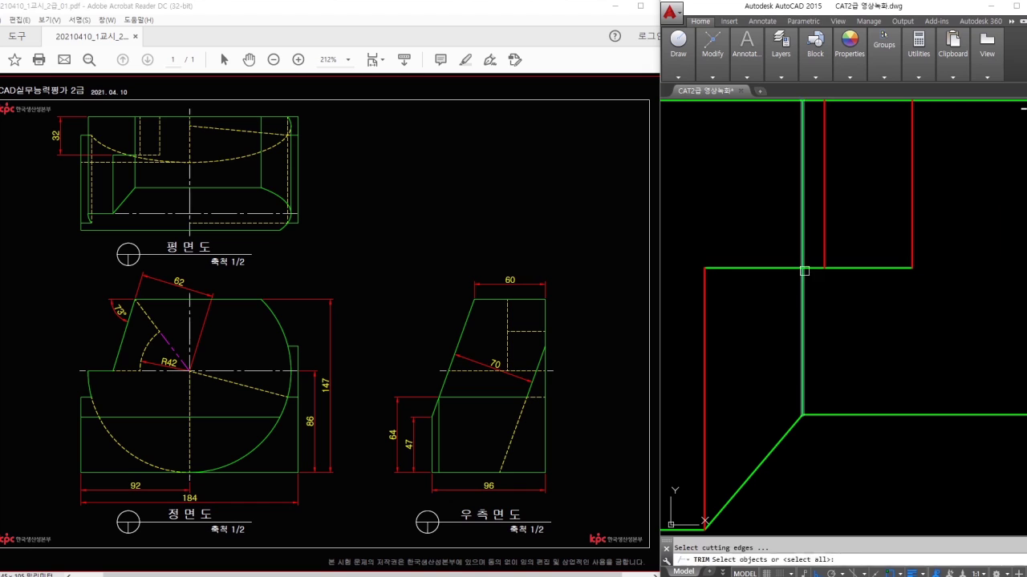
key(Escape)
Step: Match the red vertical line above the slanted edge's lower end to the green outline's properties
text(ma)
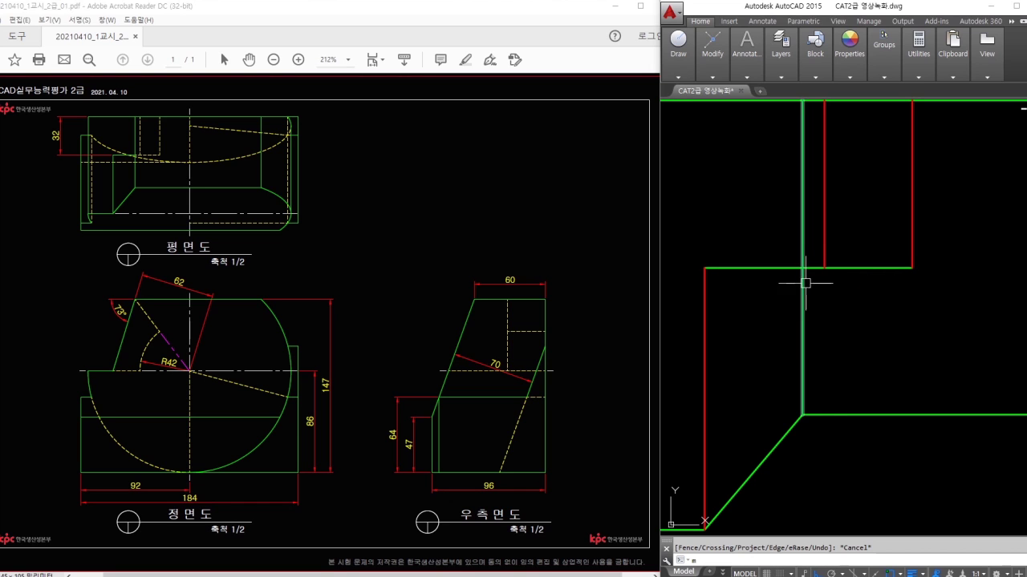
click(802, 282)
key(Escape)
scroll(792, 302, down, 4)
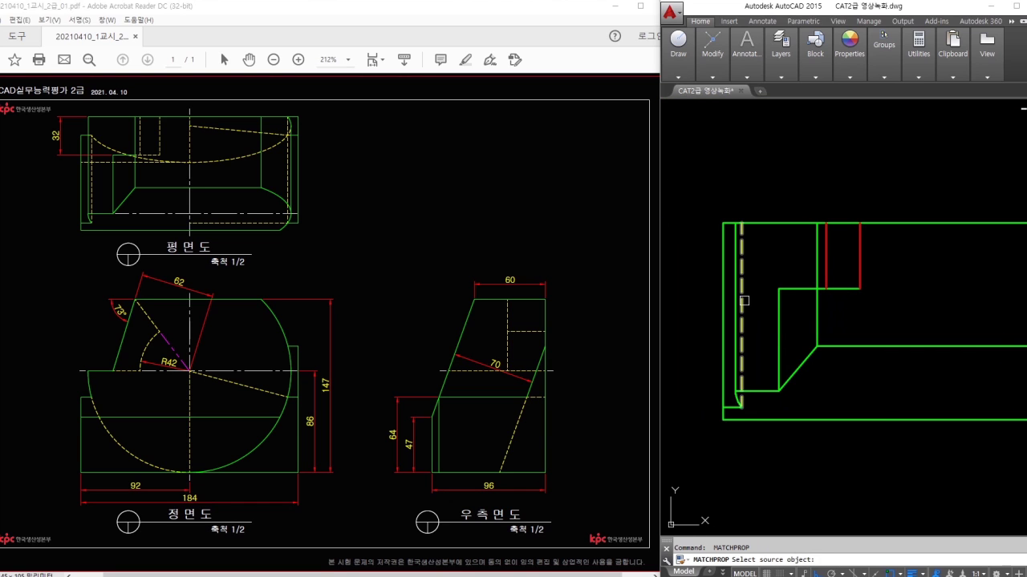
Step: Match the two projected vertical lines and the horizontal segment joining them to the dashed hidden line's properties
click(742, 301)
click(835, 302)
scroll(840, 290, up, 1)
scroll(839, 294, down, 1)
middle_drag(839, 293, 801, 283)
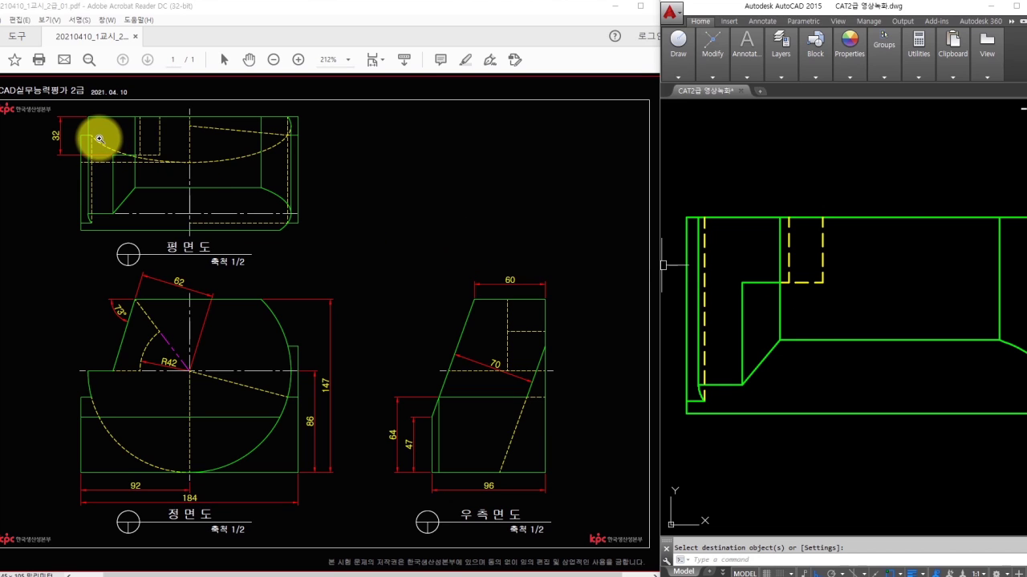
mouse_move(97, 138)
mouse_down()
mouse_move(165, 168)
mouse_move(280, 133)
mouse_move(276, 117)
mouse_move(373, 157)
mouse_up()
click(370, 171)
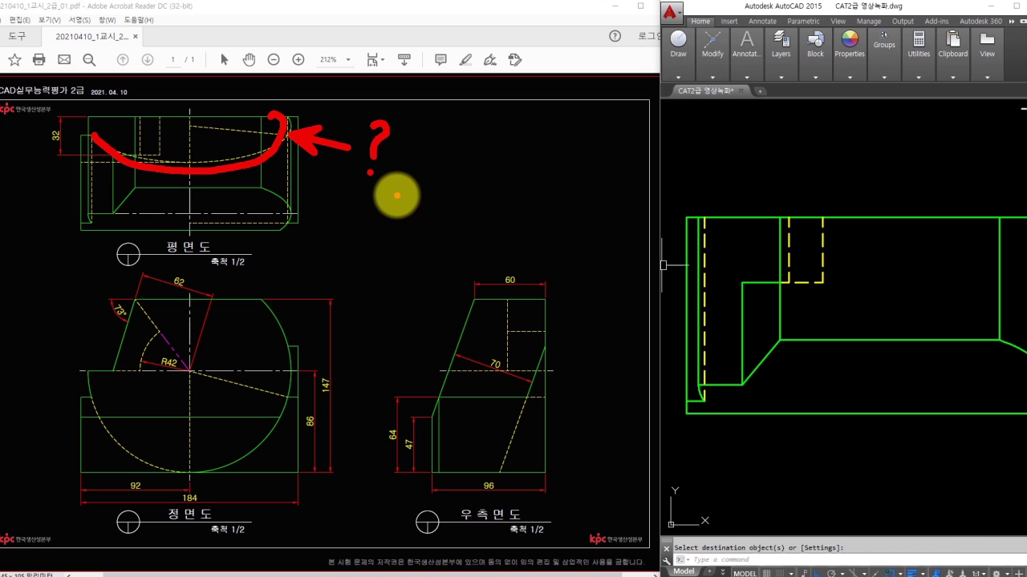
key(Escape)
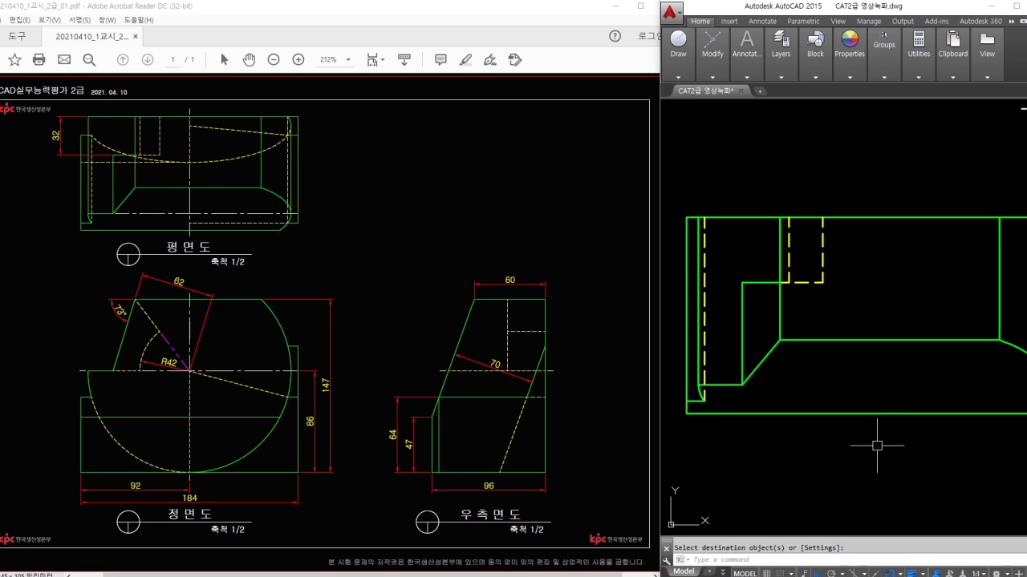
Step: Draw a full construction circle over the front view's large arc, centred on the arc's centre
middle_drag(871, 446, 827, 313)
scroll(832, 317, down, 2)
mouse_move(867, 422)
middle_down()
mouse_move(846, 293)
mouse_move(848, 184)
mouse_move(879, 178)
middle_up()
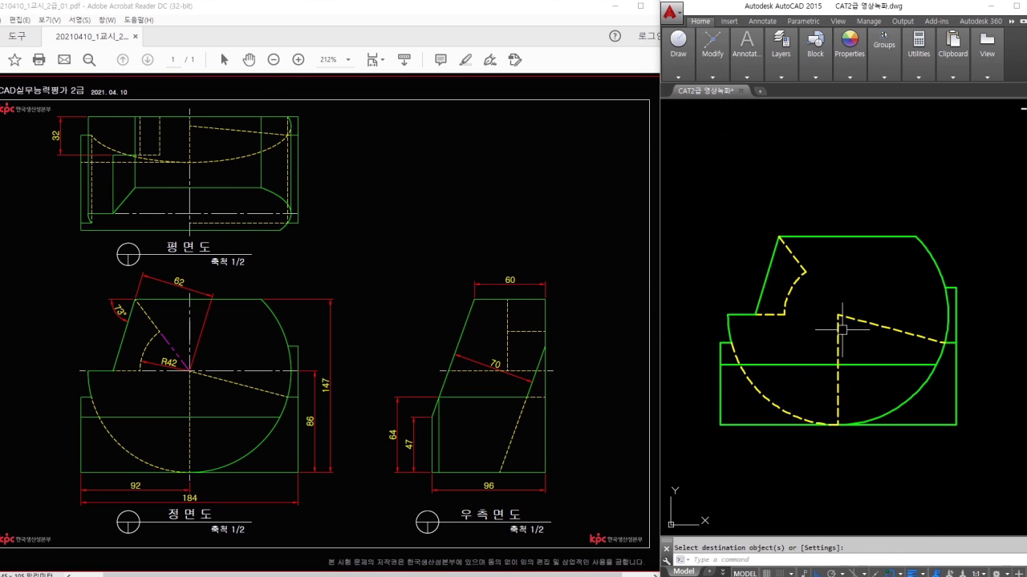
key(Escape)
text(c)
key(Return)
click(838, 314)
middle_drag(804, 327, 795, 348)
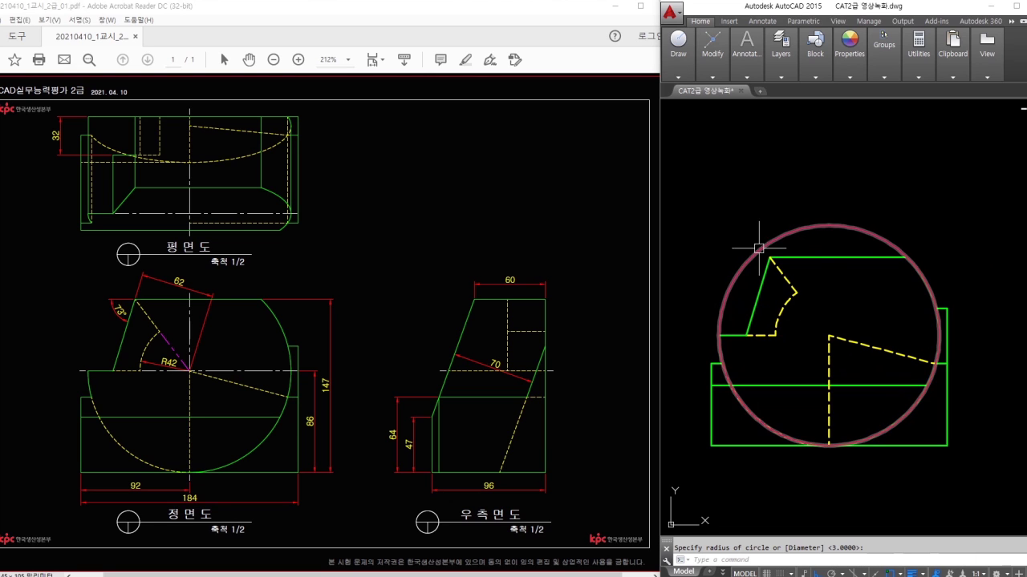
click(933, 401)
Step: Add horizontal construction lines through the circle's top quadrant, centre and bottom quadrant
text(xl)
key(Return)
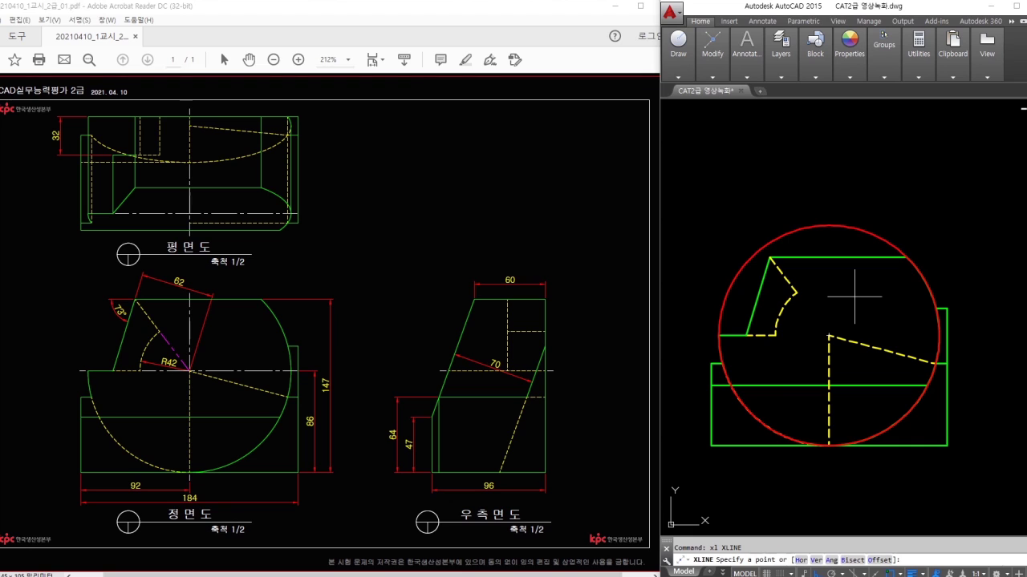
text(h)
key(Return)
click(831, 227)
click(830, 335)
click(828, 444)
key(Return)
Step: Add vertical construction lines through the circle's left quadrant, centre and right quadrant
key(Return)
text(v)
key(Return)
click(831, 334)
click(938, 335)
key(Return)
Step: Extend the right-side view's slanted green line up to the uppermost horizontal construction line
mouse_move(874, 477)
middle_down()
mouse_move(899, 472)
mouse_move(579, 462)
middle_up()
middle_drag(918, 393, 893, 397)
drag(871, 299, 823, 424)
mouse_move(849, 388)
mouse_down()
mouse_move(909, 220)
mouse_move(929, 245)
mouse_up()
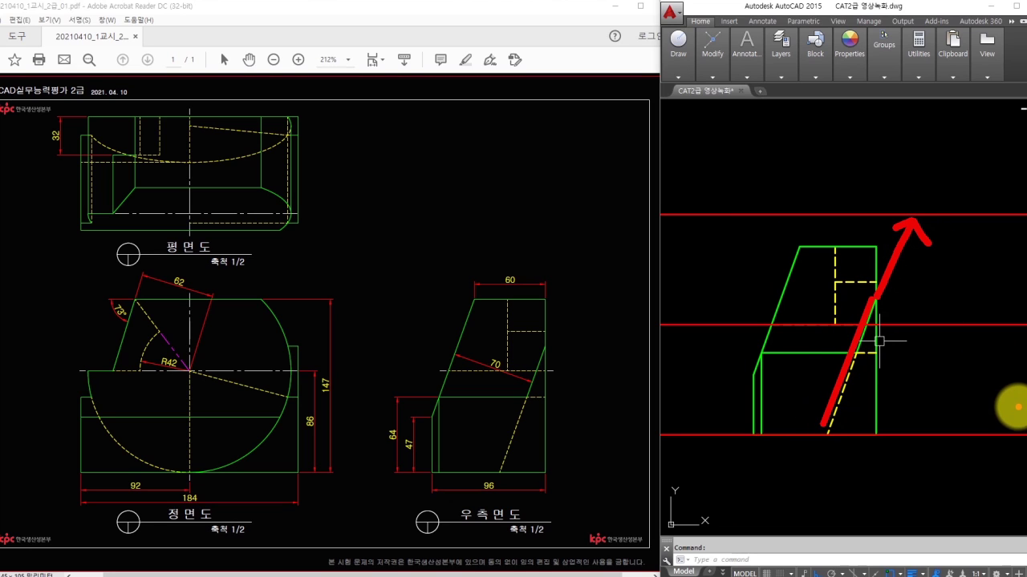
key(Escape)
text(tr)
key(Return)
key(Return)
shift+click(872, 311)
key(Escape)
Step: Add vertical construction lines where the right-side view's slanted line meets the three horizontal construction lines
text(xl)
key(Return)
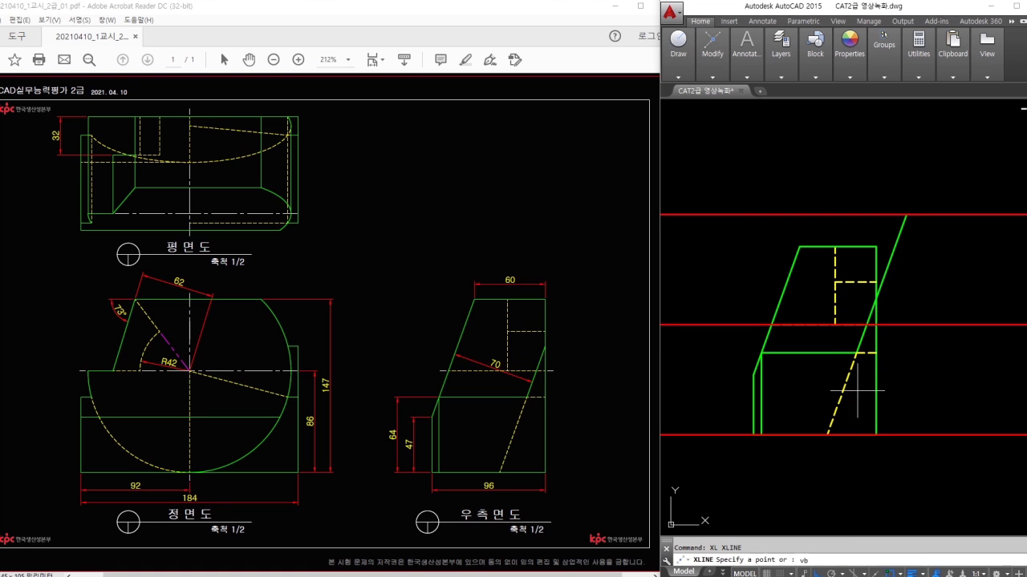
text(v)
key(Return)
click(827, 434)
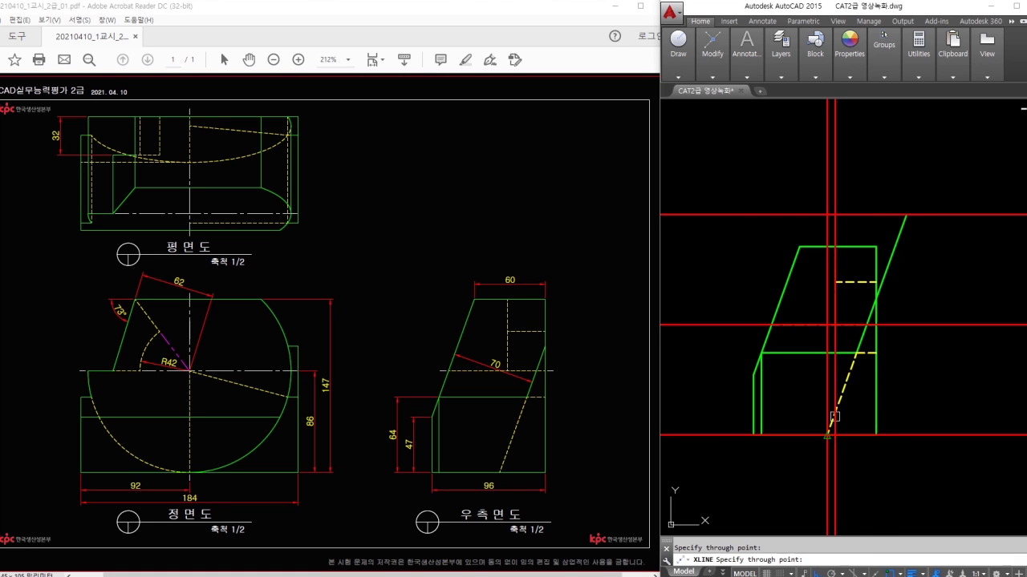
click(906, 215)
key(Return)
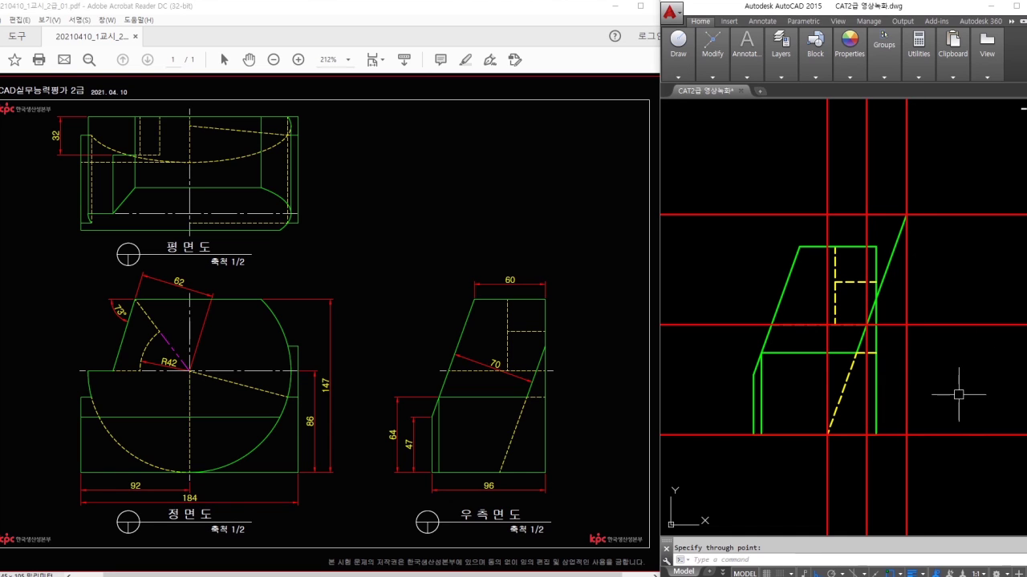
Step: Add horizontal construction lines where the three vertical construction lines cross the 45-degree line
middle_drag(941, 327, 877, 321)
key(Return)
text(h)
key(Return)
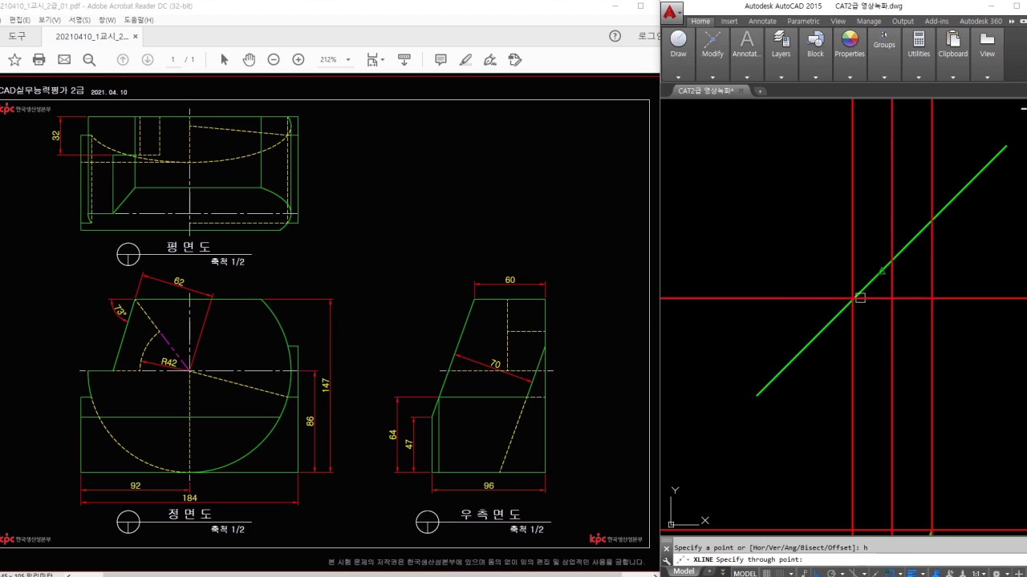
click(853, 299)
click(892, 259)
click(931, 220)
key(Return)
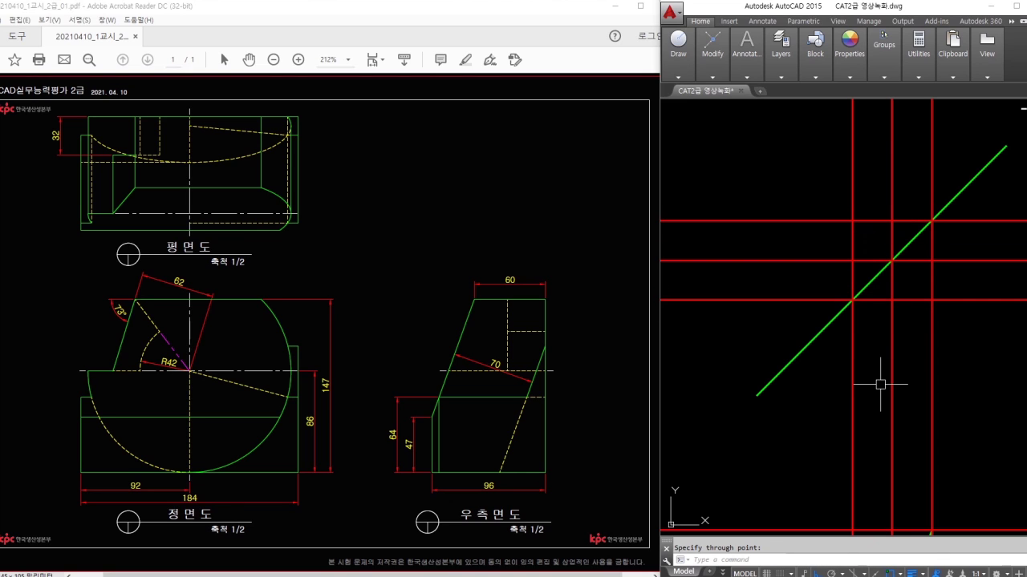
Step: Draw an ellipse in the top view from the middle construction line's left and right crossings to the upper centre crossing
scroll(881, 380, down, 4)
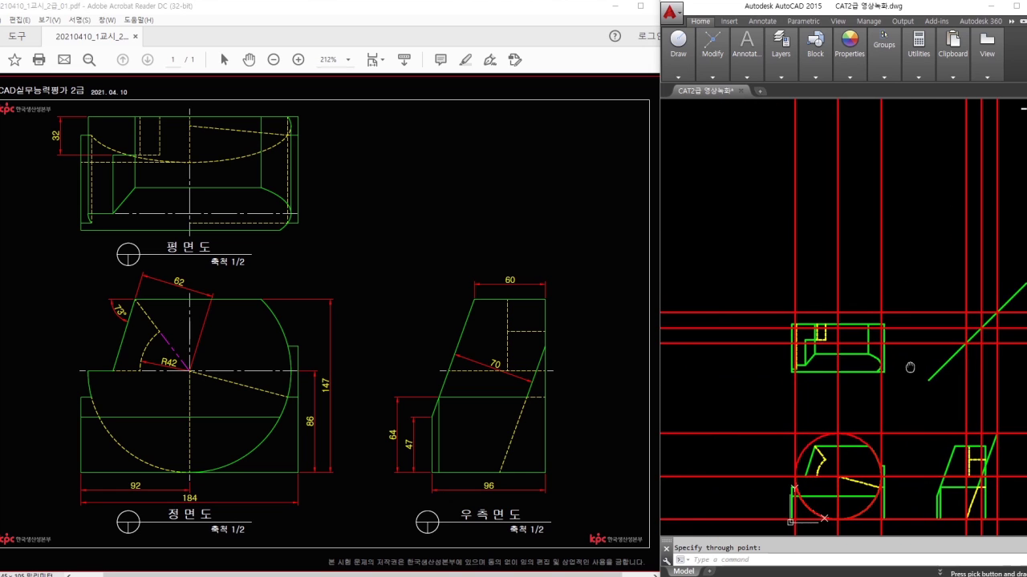
scroll(843, 367, up, 3)
text(e)
key(Return)
scroll(814, 339, down, 2)
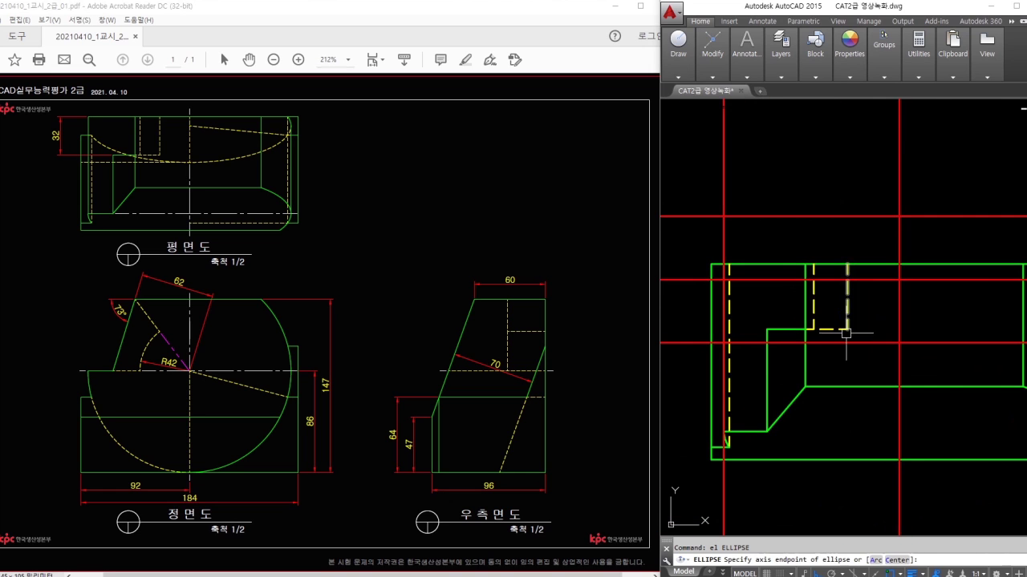
key(Escape)
text(el)
key(Return)
scroll(730, 293, up, 2)
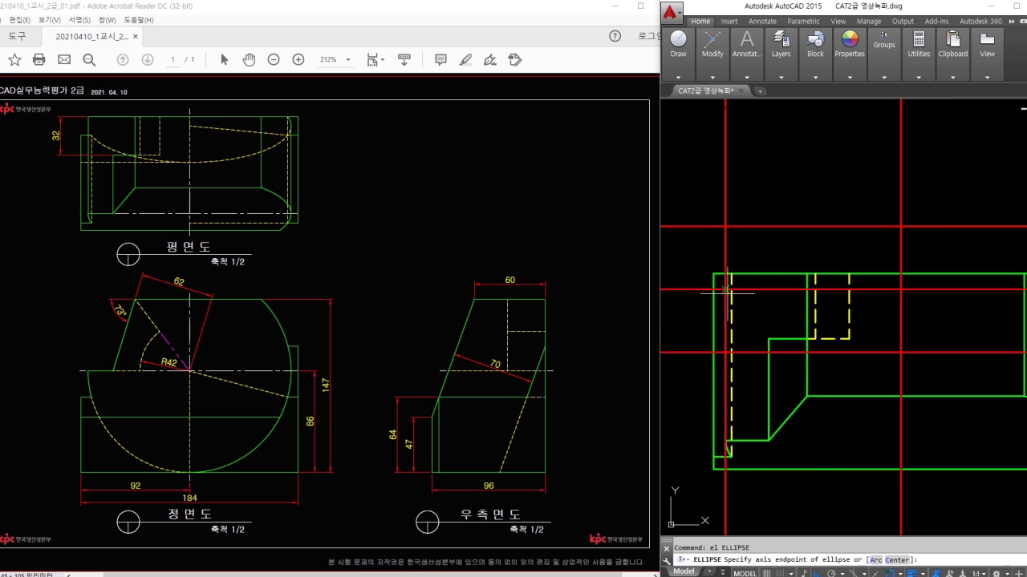
click(725, 289)
scroll(807, 312, down, 1)
scroll(973, 289, up, 1)
click(989, 283)
click(835, 221)
key(Return)
Step: Erase the horizontal and vertical construction lines and the construction circle, keeping the ellipse
scroll(864, 238, down, 1)
middle_drag(879, 285, 872, 263)
scroll(872, 263, down, 1)
key(Escape)
middle_drag(904, 315, 815, 273)
scroll(877, 280, down, 2)
text(e)
key(space)
click(994, 285)
click(715, 295)
key(space)
click(723, 428)
click(694, 196)
text(e)
key(space)
click(796, 324)
text(e)
key(space)
Step: Trim the right-side view's slanted line where it extends beyond the vertical right edge
scroll(952, 368, up, 2)
text(tr)
key(space)
key(space)
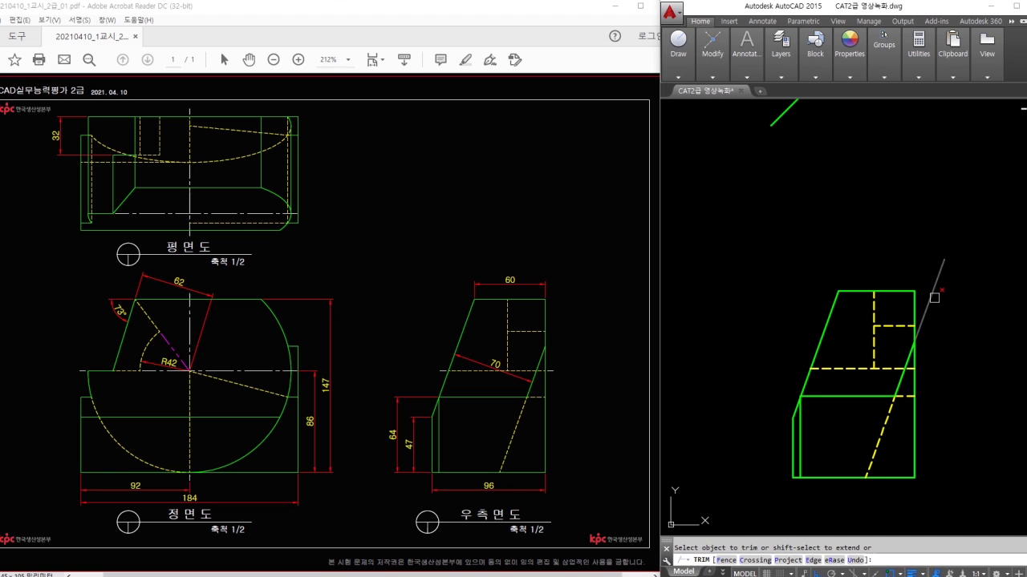
key(Escape)
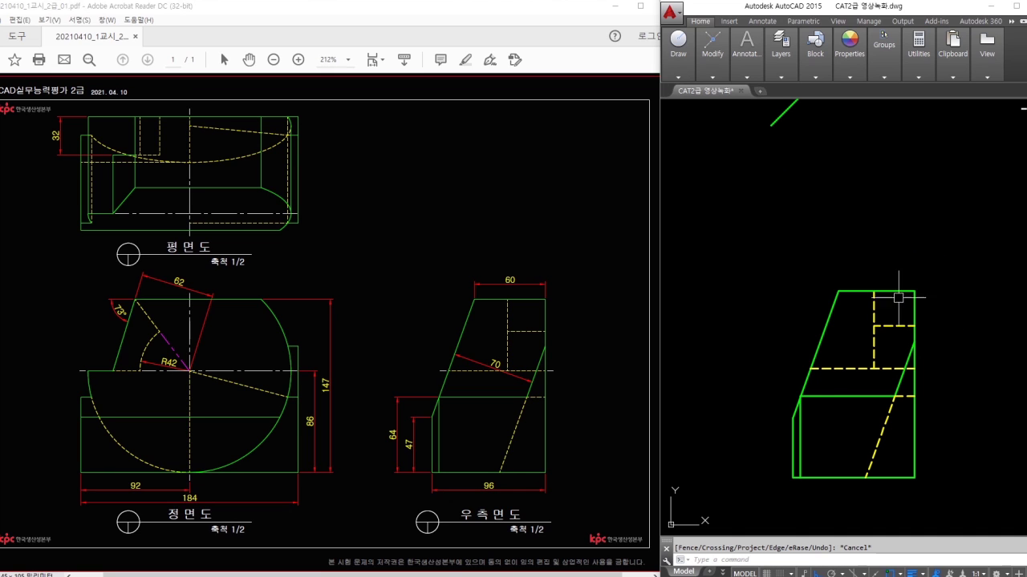
Step: Trim the part of the ellipse lying above the top view's upper edge
scroll(838, 271, down, 2)
middle_drag(835, 270, 937, 361)
middle_drag(818, 296, 889, 340)
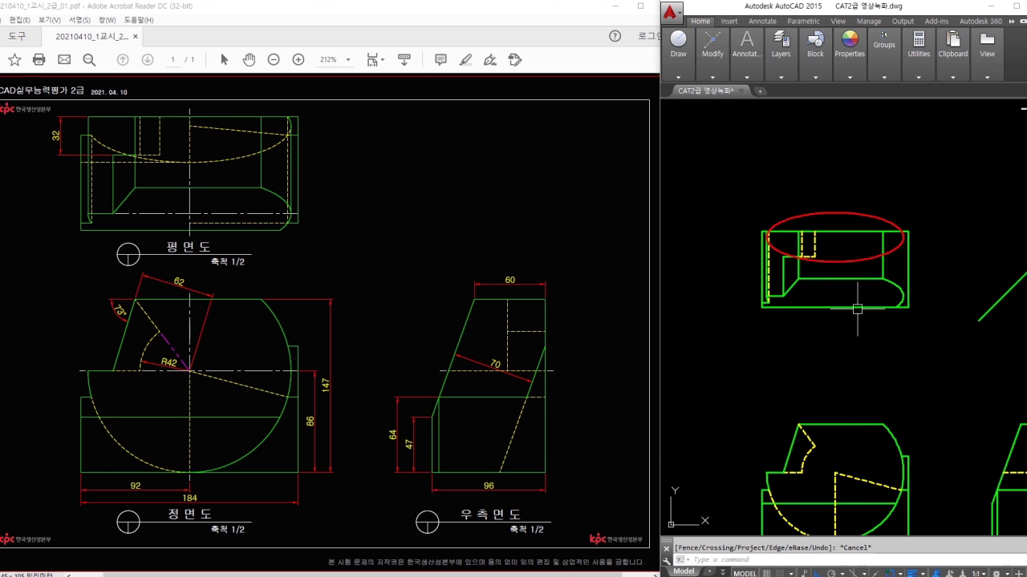
scroll(783, 226, up, 2)
scroll(852, 257, up, 2)
middle_drag(874, 275, 813, 305)
mouse_move(929, 344)
middle_down()
mouse_move(920, 332)
mouse_move(933, 335)
middle_up()
middle_drag(877, 227, 915, 235)
text(tr)
key(space)
key(space)
middle_drag(831, 245, 855, 242)
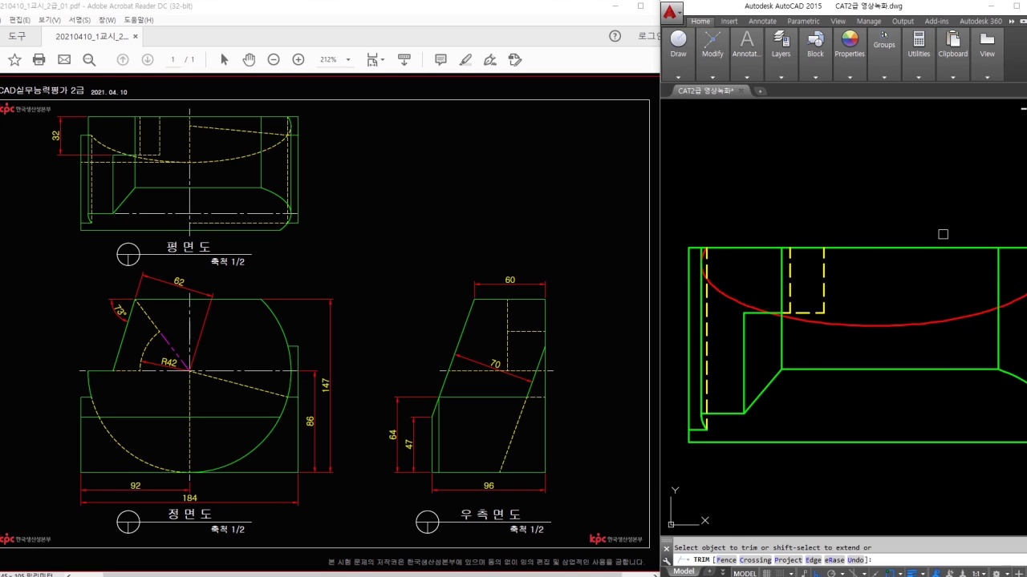
middle_drag(943, 234, 840, 205)
key(Escape)
Step: Draw a vertical line from the green curve's rightmost point up to the ellipse's rightmost point in the top view
scroll(928, 392, up, 3)
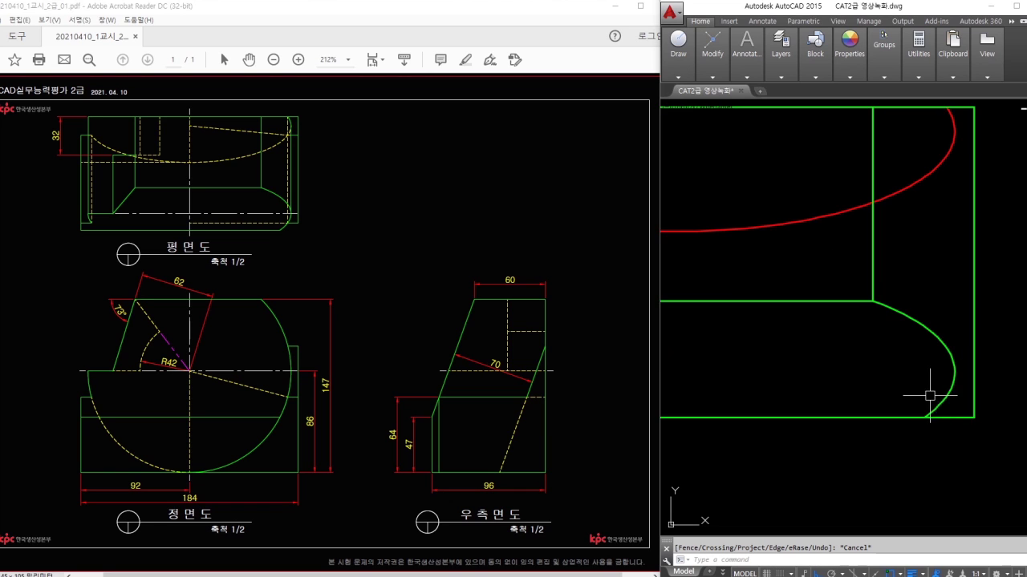
text(l)
key(space)
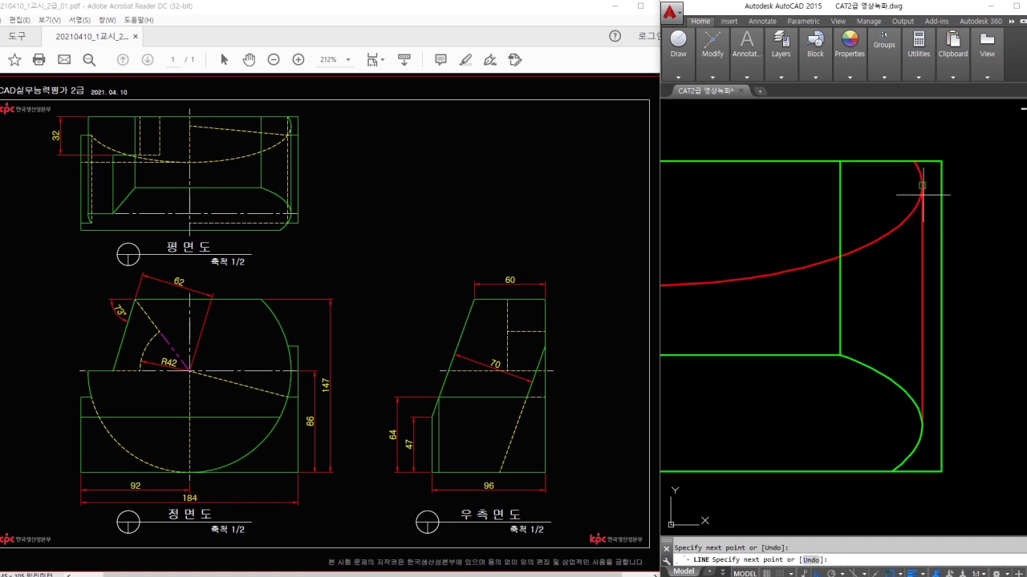
key(Escape)
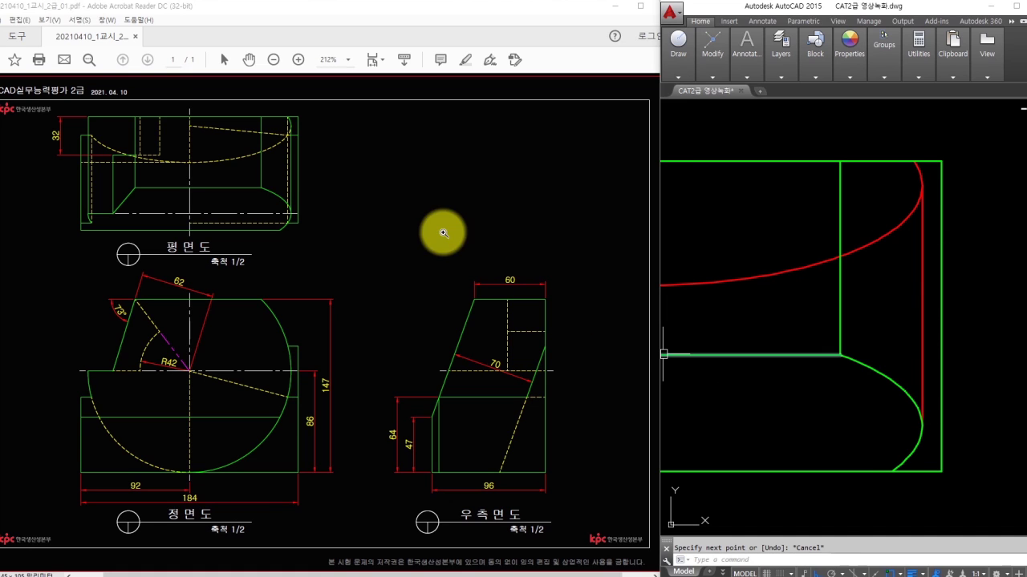
ctrl+shift+drag(297, 164, 362, 166)
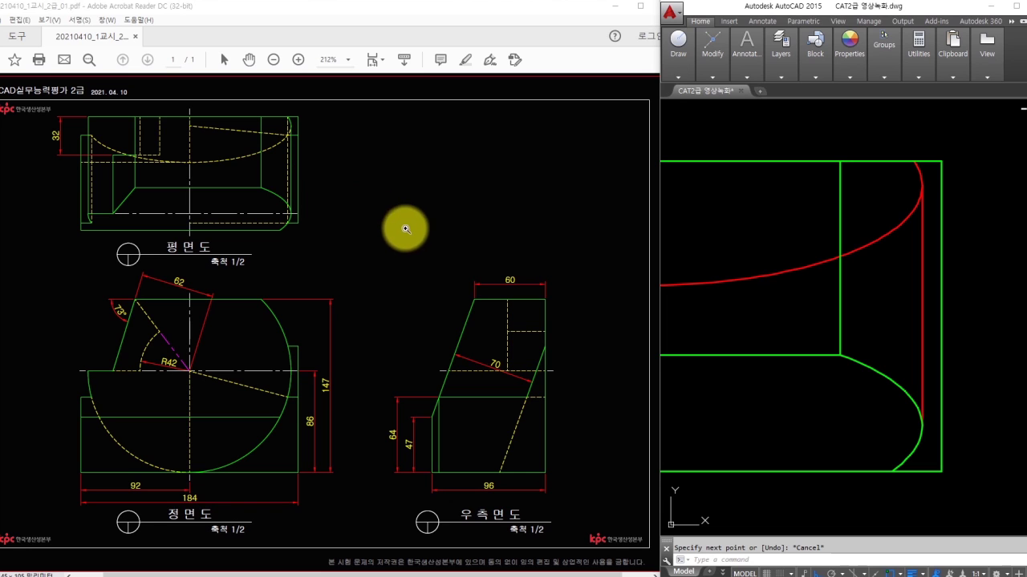
middle_drag(887, 430, 880, 398)
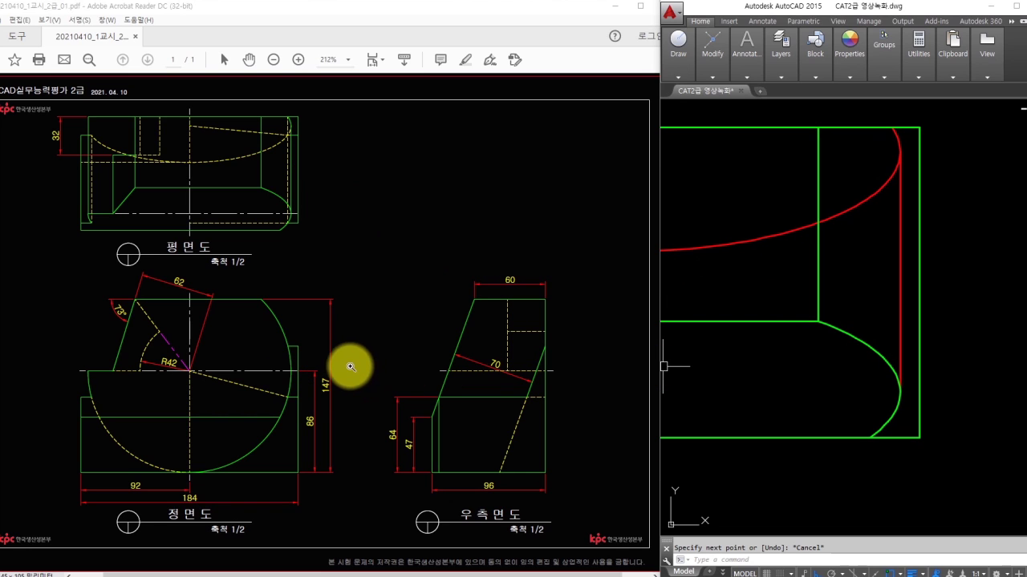
middle_drag(814, 313, 807, 351)
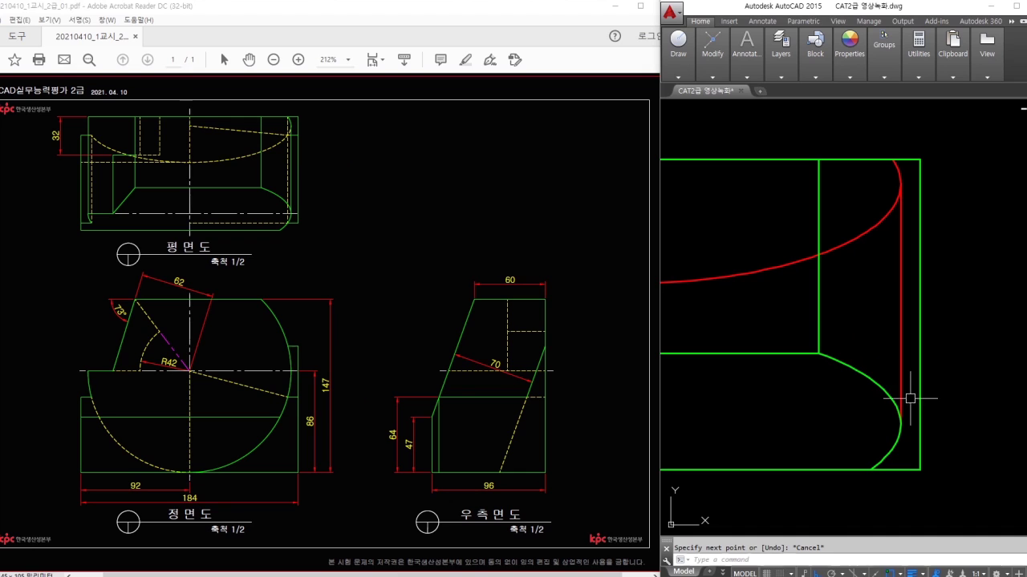
drag(890, 403, 887, 297)
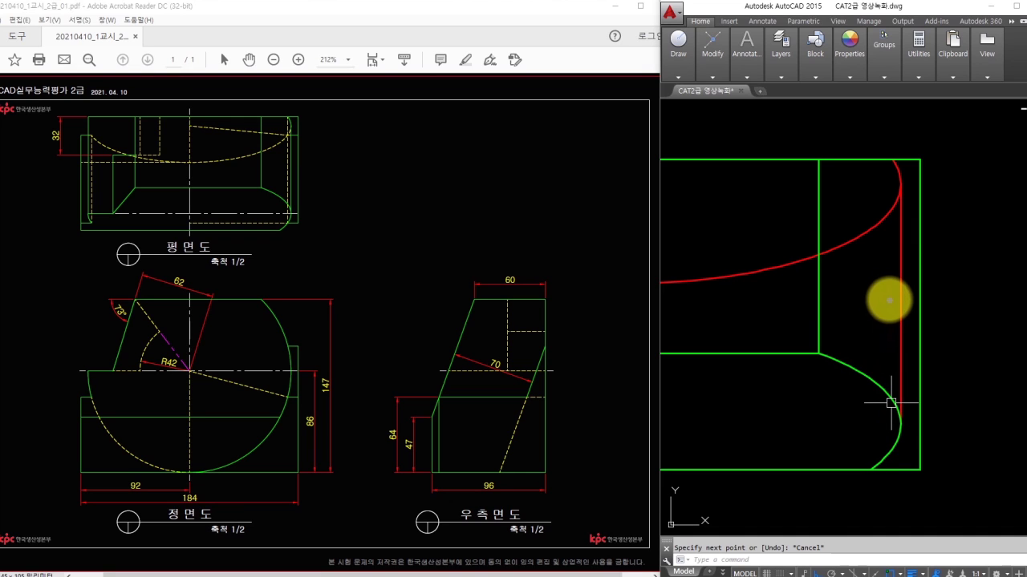
mouse_move(884, 355)
mouse_down()
mouse_move(889, 188)
mouse_move(904, 284)
mouse_up()
key(Escape)
Step: Draw a vertical construction line from the front view's right-hand arc and ledge intersection up past the top view's upper edge
middle_drag(929, 506, 901, 365)
middle_drag(895, 465, 891, 118)
middle_drag(892, 296, 897, 251)
text(1)
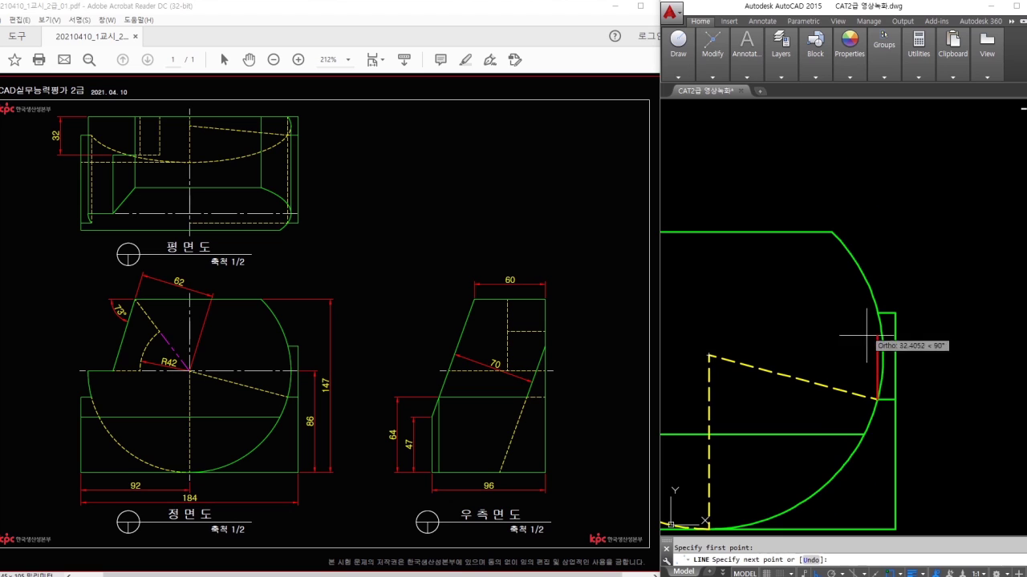
scroll(860, 322, down, 3)
scroll(892, 209, up, 2)
key(Escape)
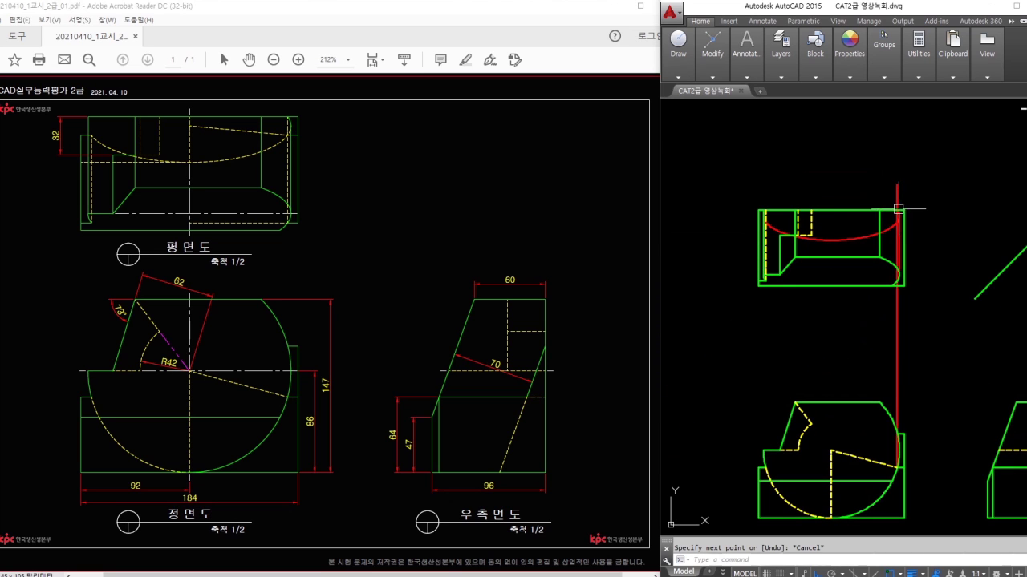
Step: Trim the new vertical line above the top view's upper edge and below the green curve
scroll(892, 234, up, 2)
middle_drag(892, 234, 884, 255)
text(tr)
key(space)
key(space)
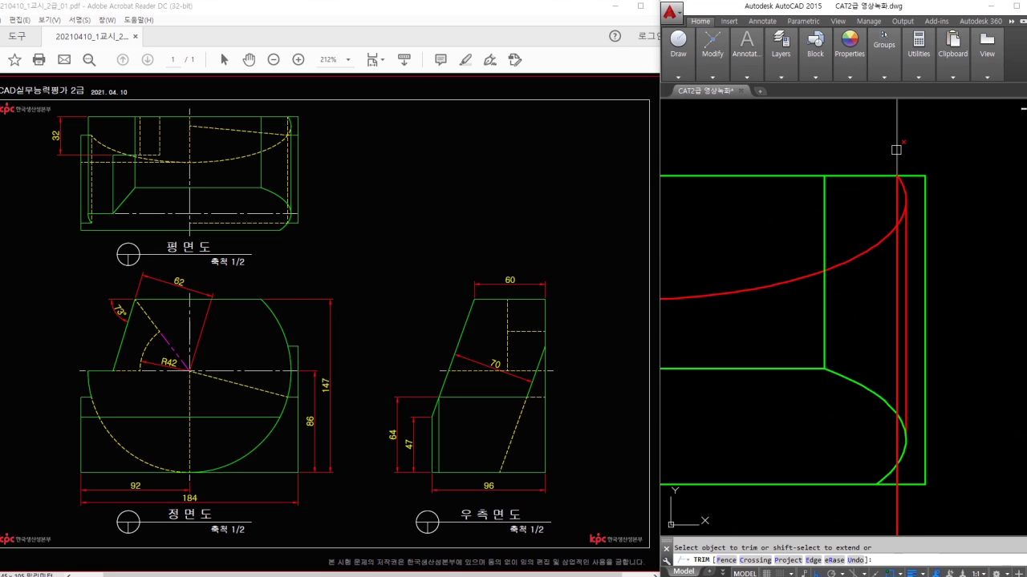
middle_drag(896, 150, 880, 99)
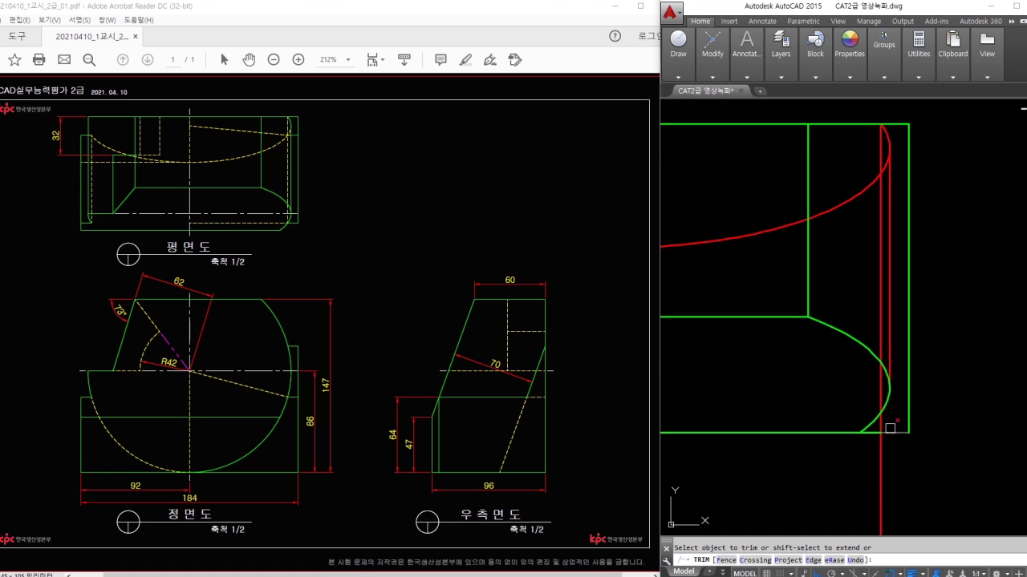
key(Escape)
key(space)
key(space)
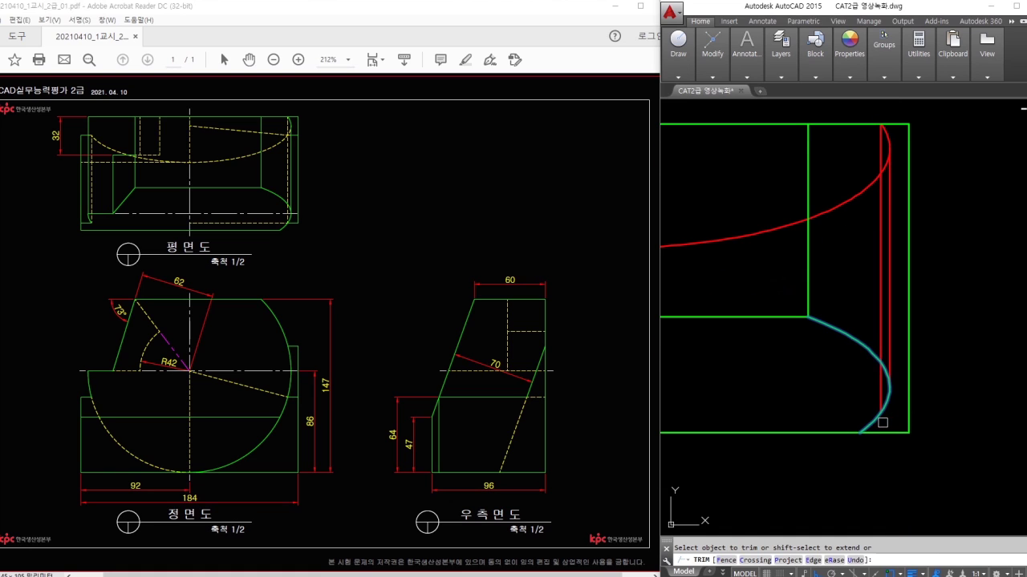
middle_drag(882, 423, 880, 435)
key(Escape)
Step: Match the properties of the green curve onto the vertical tangent line at its rightmost point
text(ma)
key(Return)
click(890, 405)
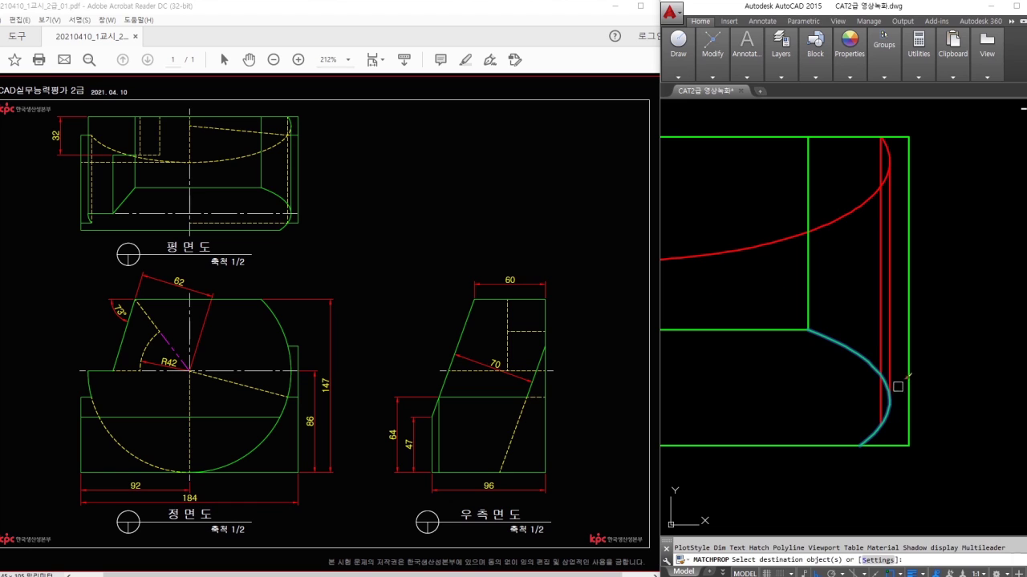
key(Escape)
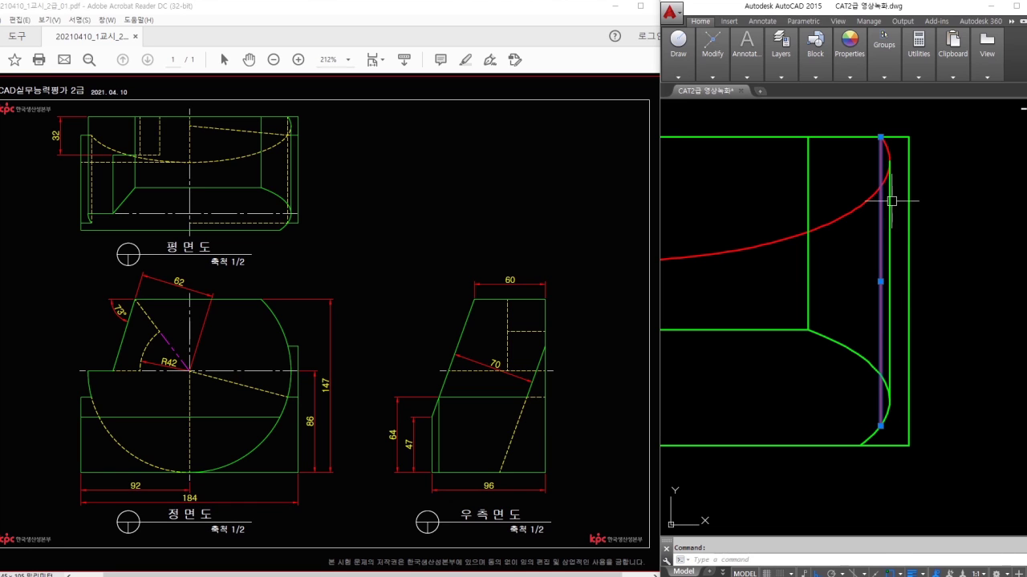
Step: Move the inner projected vertical line near the top view's right edge to the hidden-line layer 숨은선
mouse_move(780, 80)
click(853, 90)
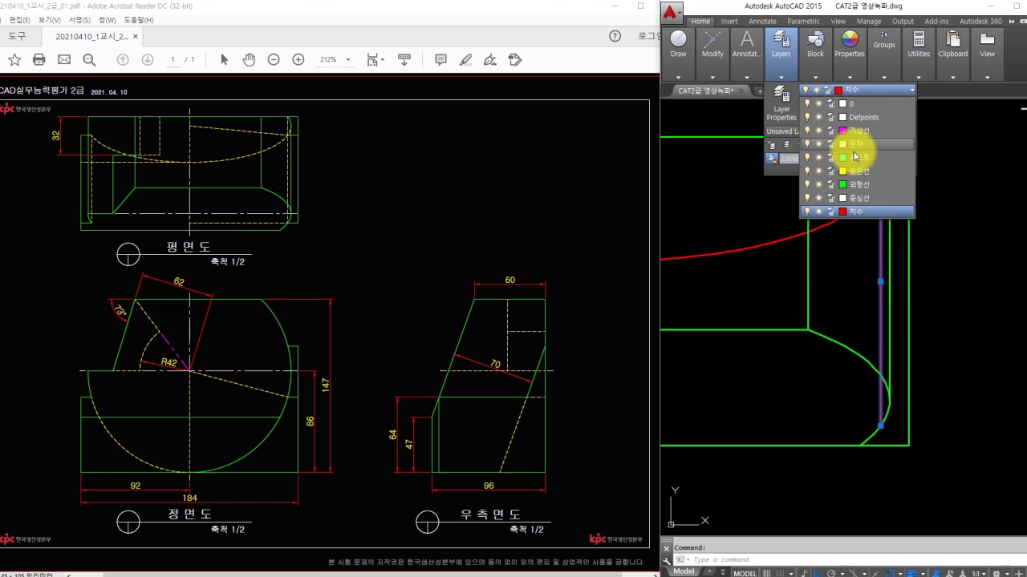
click(859, 172)
key(Escape)
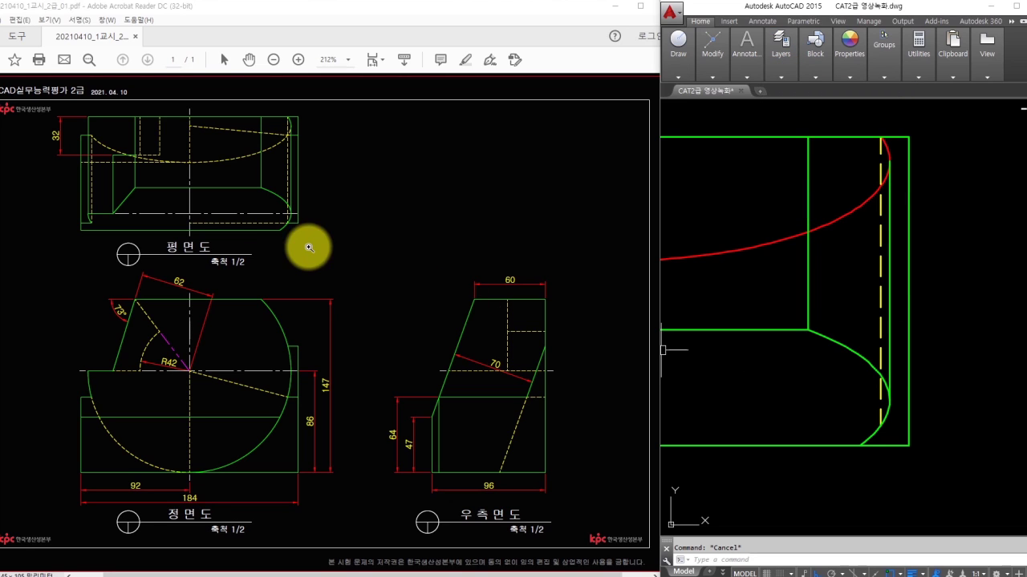
Step: Project the right-side view's inner vertical edge up to the 45° line and draw a horizontal line from there across the top view
drag(305, 223, 192, 222)
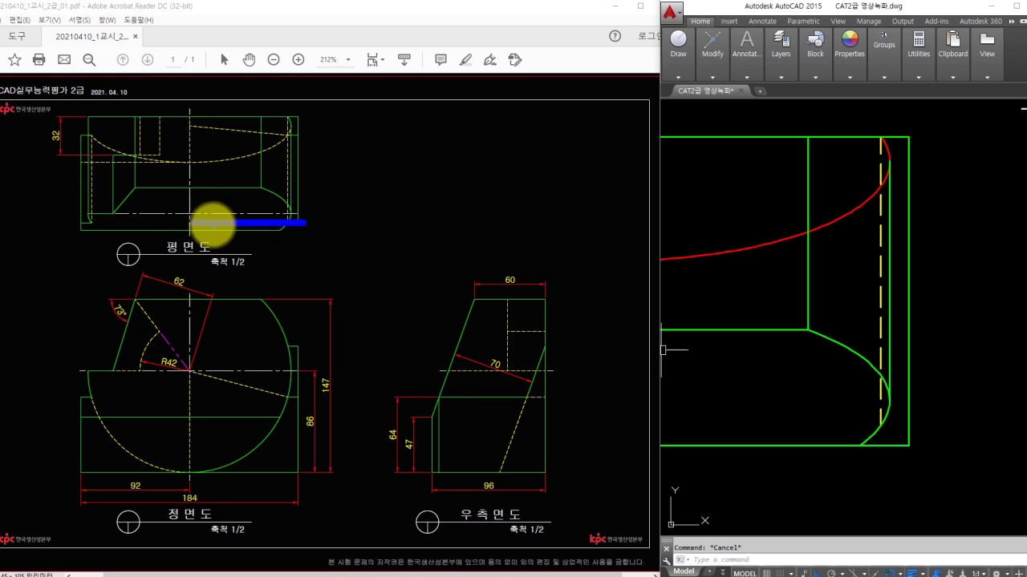
drag(439, 398, 440, 471)
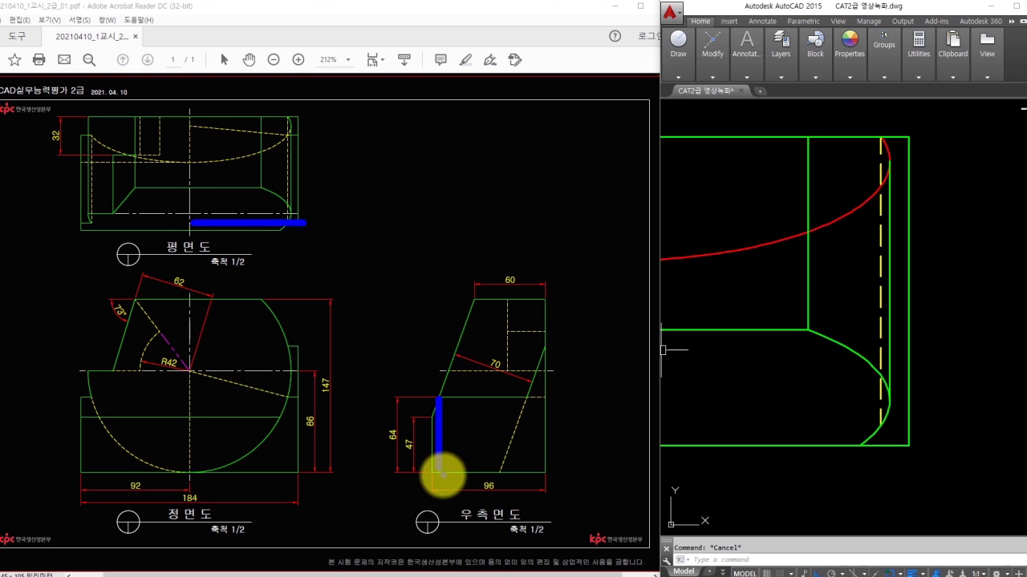
mouse_move(438, 399)
mouse_down()
mouse_move(435, 247)
mouse_move(351, 225)
mouse_move(367, 244)
mouse_up()
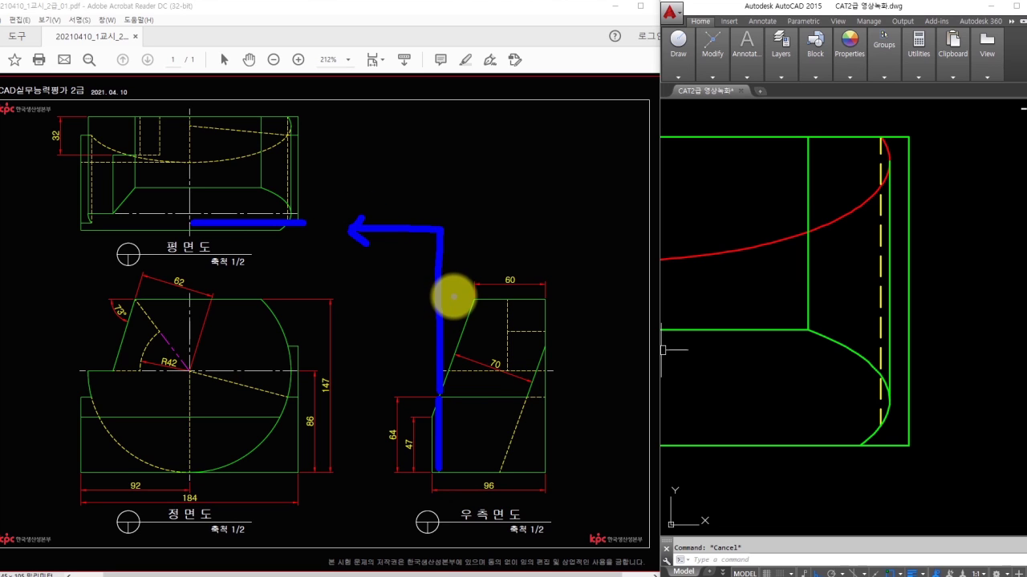
key(Escape)
scroll(979, 351, down, 4)
middle_drag(981, 350, 851, 191)
middle_drag(943, 288, 842, 181)
text(l)
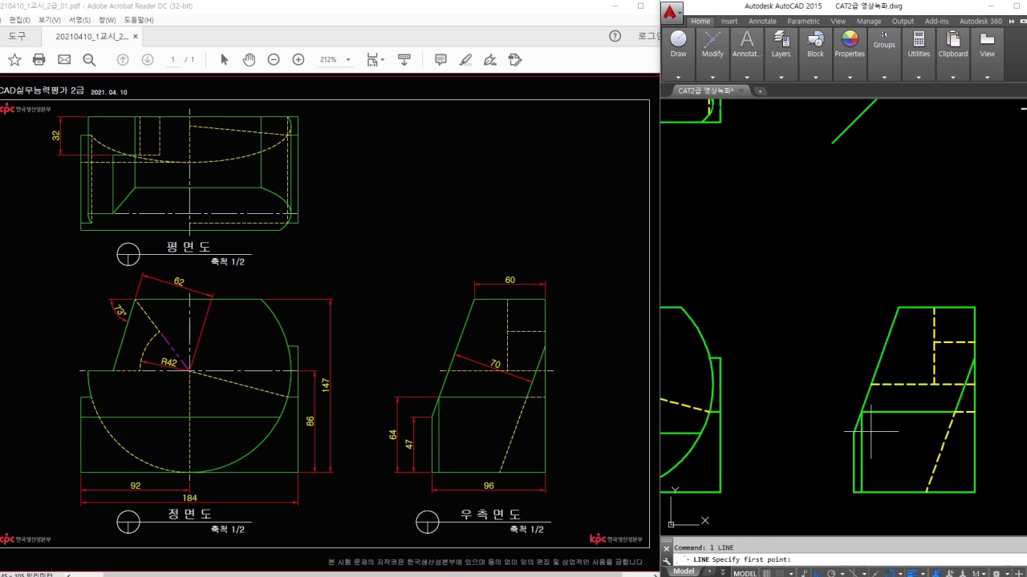
middle_drag(860, 297, 915, 385)
click(913, 160)
key(space)
click(916, 198)
middle_drag(916, 198, 1026, 239)
key(Escape)
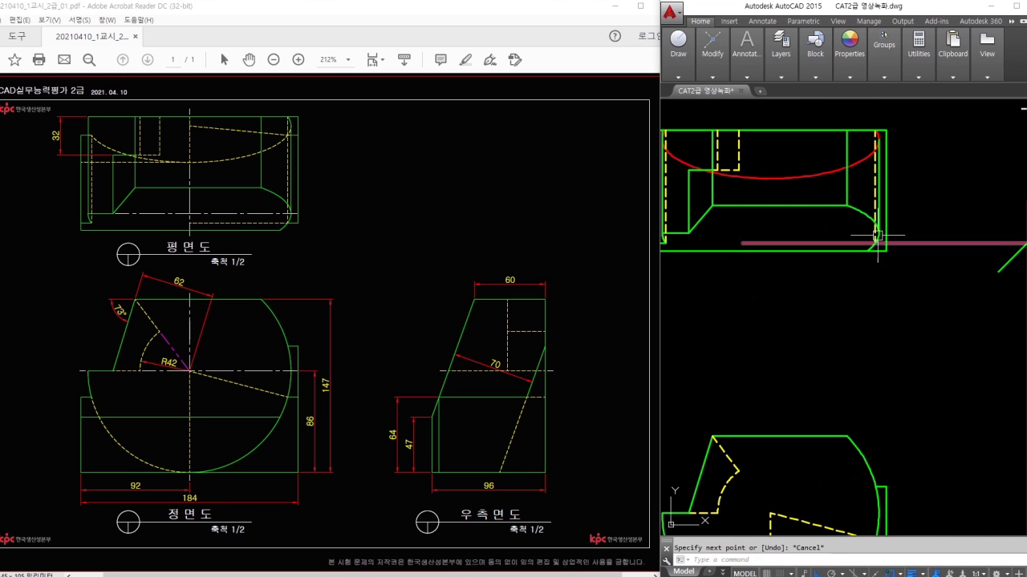
Step: Trim the top view's lower-right outline corner beyond the curve and projected line, and that line's part outside the right edge
scroll(878, 256, up, 4)
drag(864, 239, 918, 343)
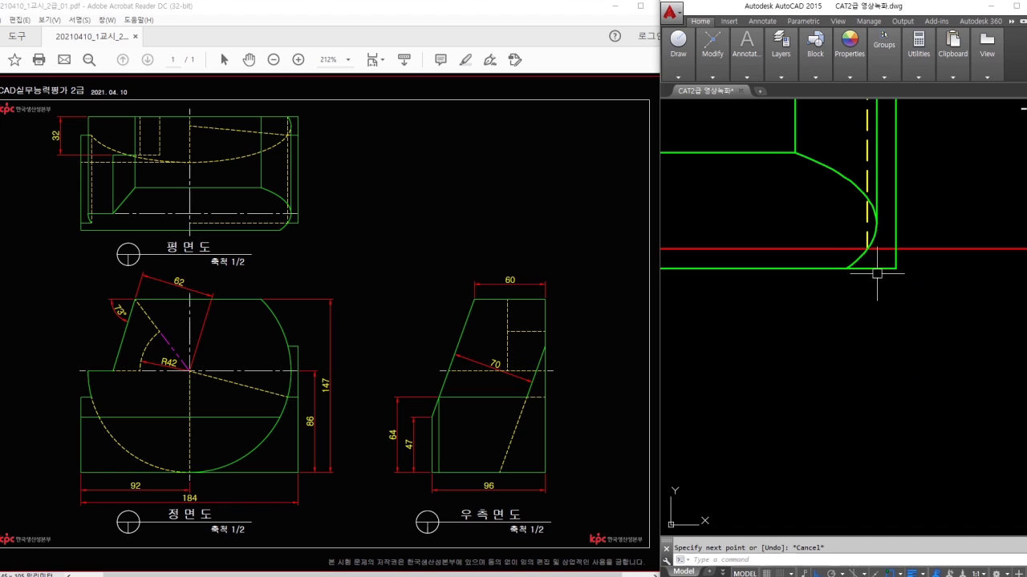
middle_drag(890, 269, 898, 314)
text(tr)
key(Return)
key(Return)
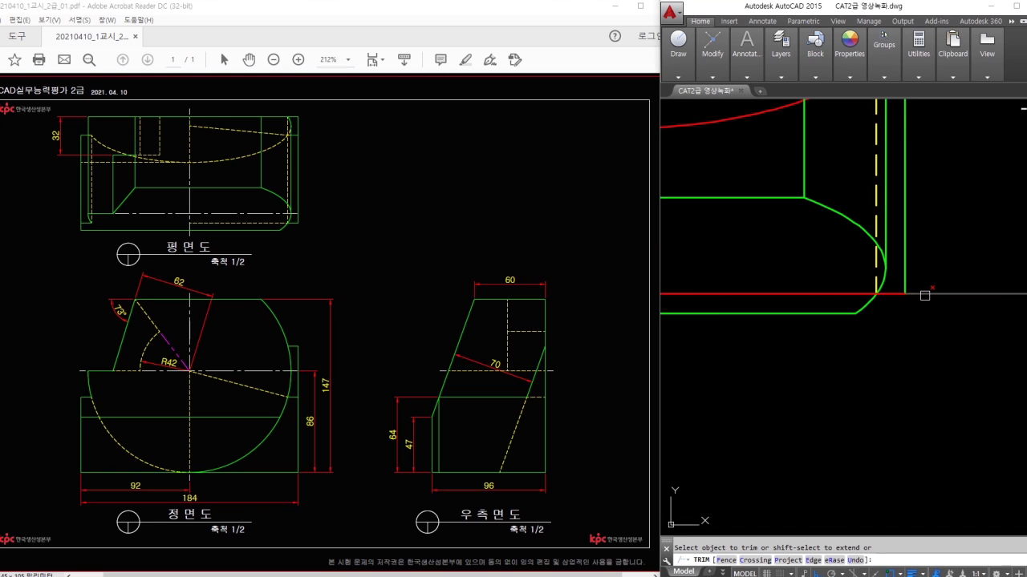
key(Escape)
Step: Break the projected horizontal line where it meets the top view's lower-right curve
scroll(883, 297, up, 3)
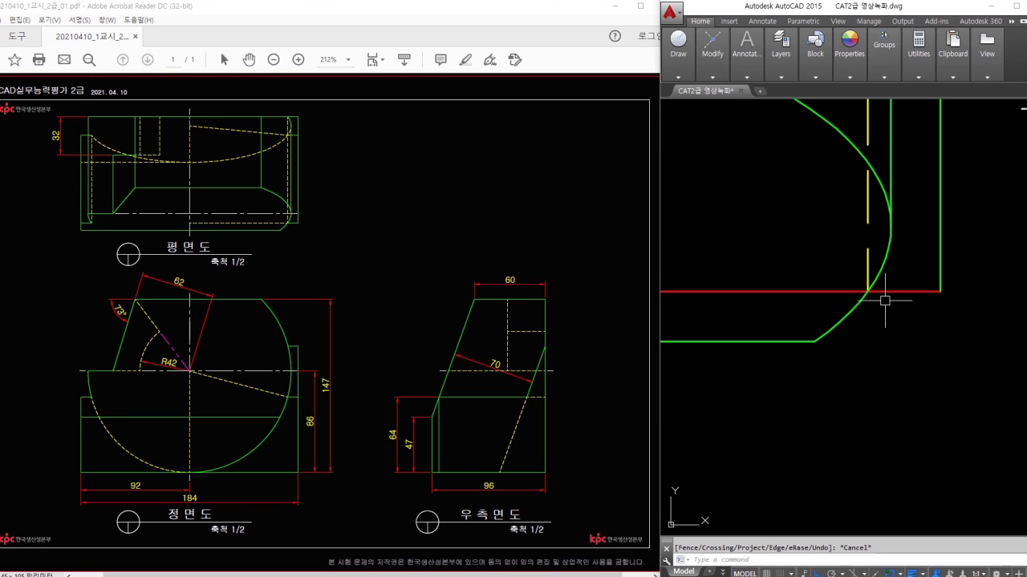
text(br)
key(Return)
click(909, 292)
click(891, 317)
key(Escape)
text(tr)
key(Return)
key(Return)
key(Escape)
Step: Match the right edge's outline properties onto the short horizontal segment between the curve and that edge
text(ma)
key(Return)
click(941, 277)
click(925, 291)
key(Escape)
Step: Match the dashed vertical line's hidden-line properties onto the long horizontal segment inside the curve
text(ma)
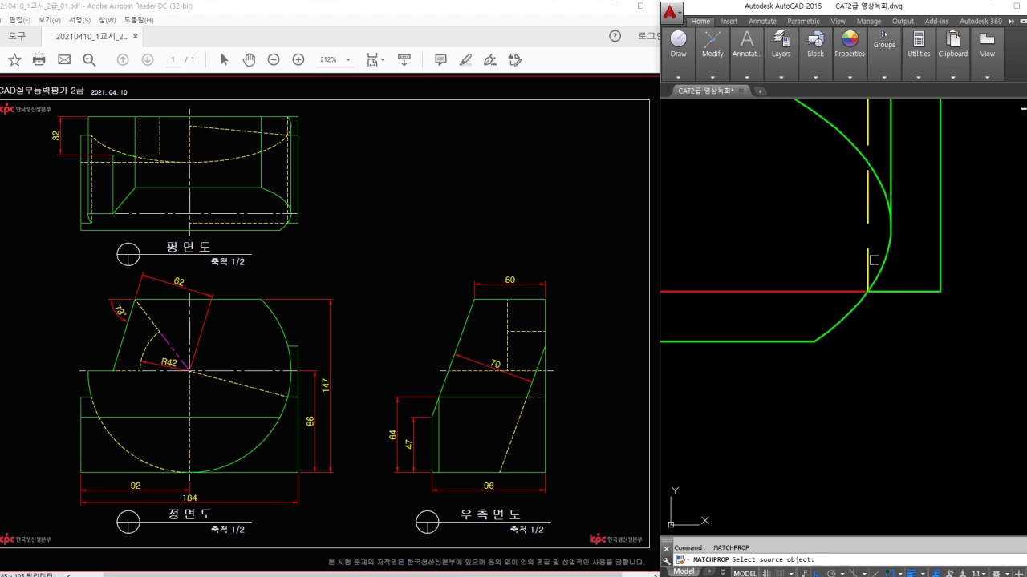
key(Return)
click(867, 265)
click(835, 292)
key(Escape)
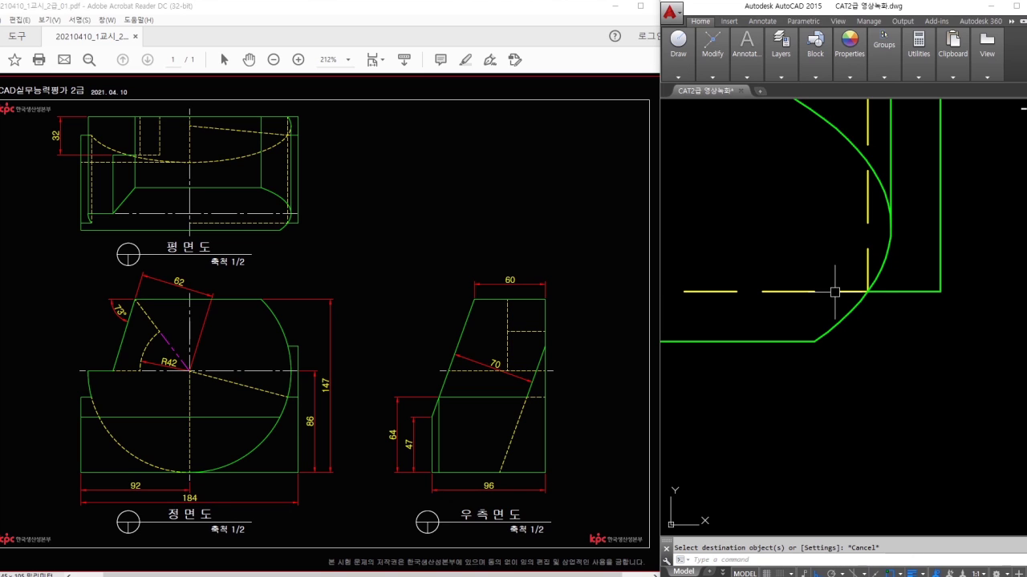
Step: Examine the reference PDF in Adobe Acrobat Reader to see where the top view's lower hidden line ends near the vertical center line
scroll(835, 292, down, 3)
middle_drag(835, 292, 960, 283)
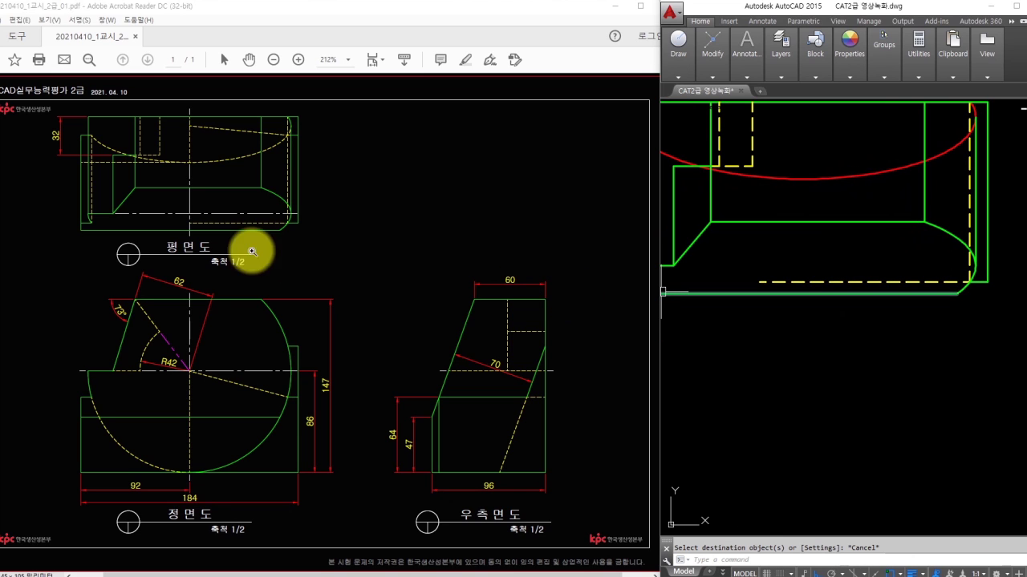
drag(284, 225, 187, 220)
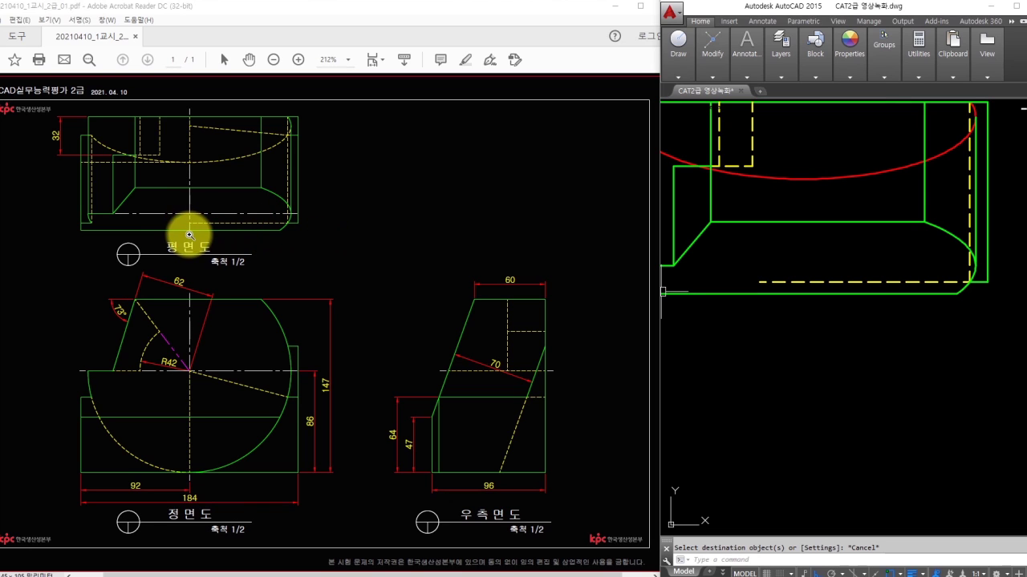
drag(192, 313, 193, 162)
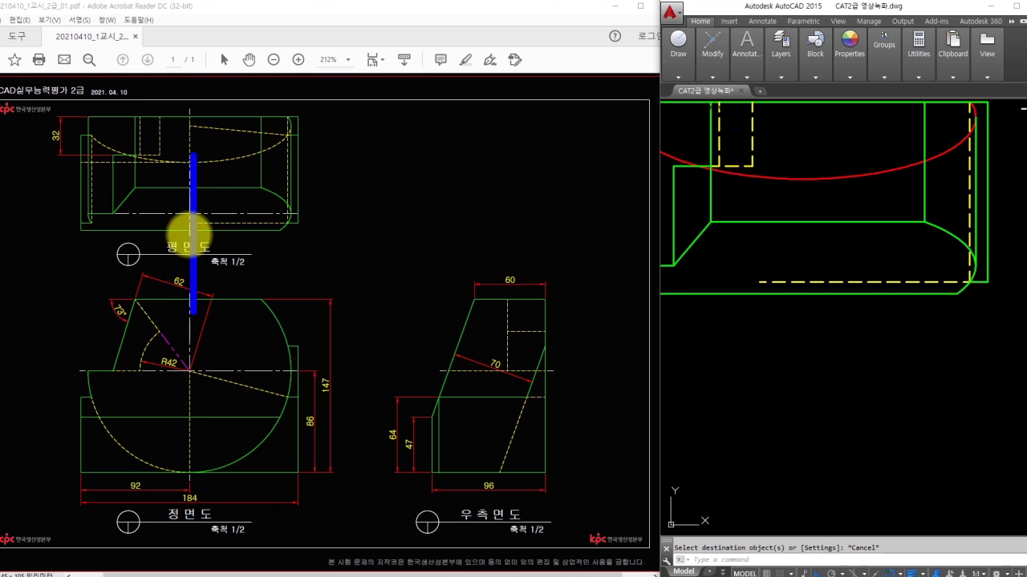
key(alt+Tab)
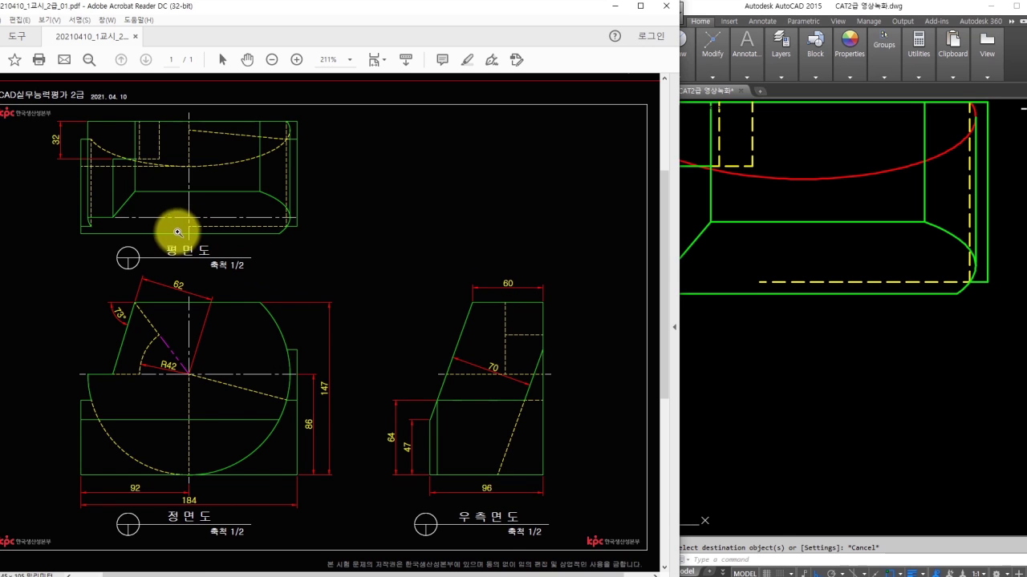
ctrl+scroll(177, 233, up, 2)
ctrl+scroll(316, 313, up, 1)
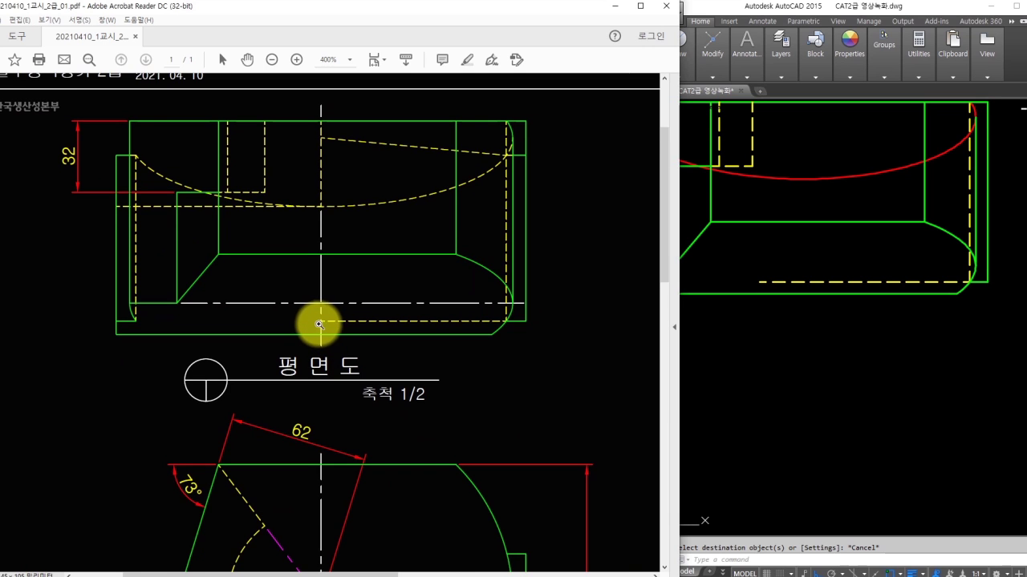
ctrl+scroll(319, 324, down, 1)
ctrl+scroll(321, 322, up, 3)
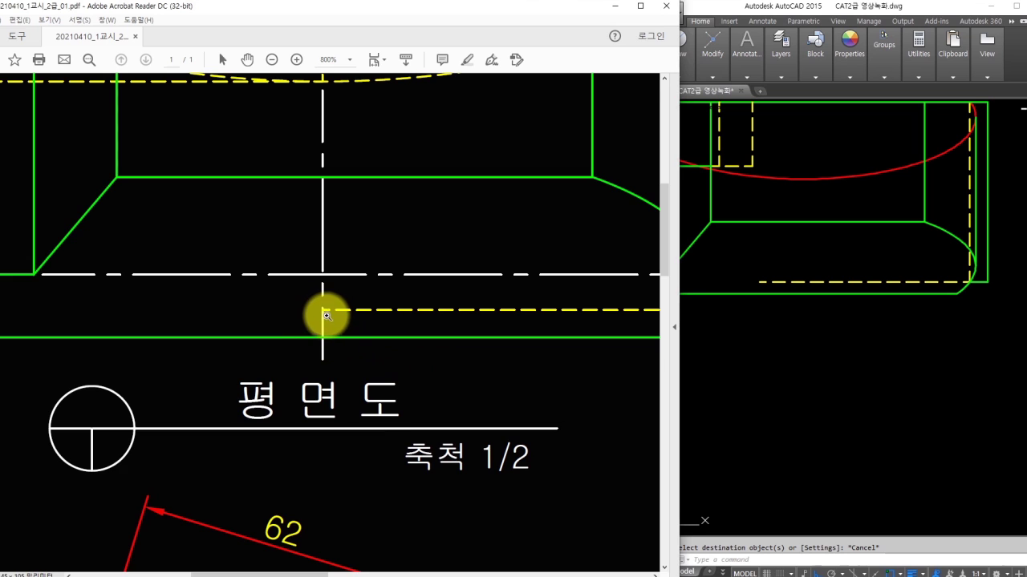
ctrl+scroll(320, 319, up, 2)
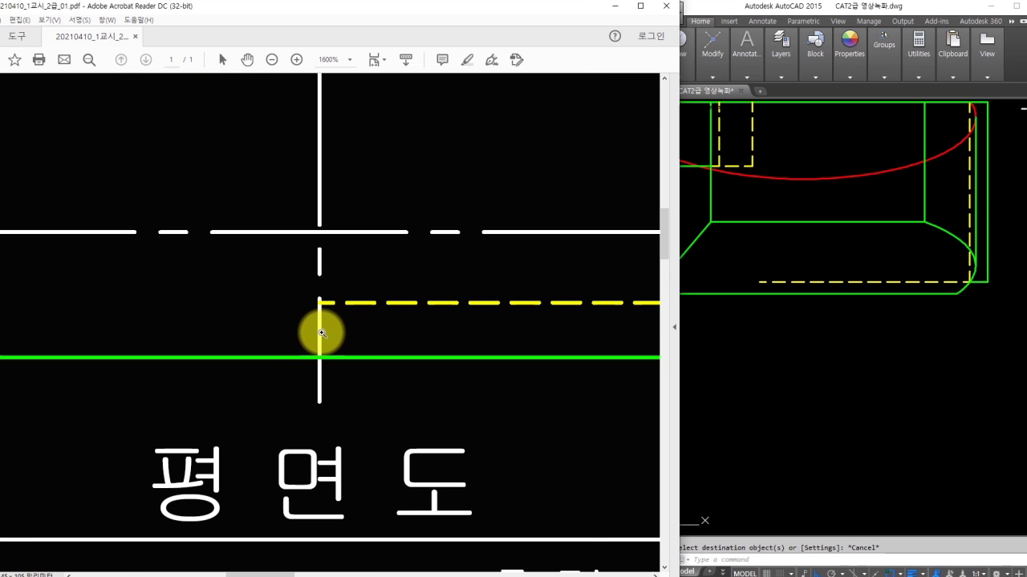
ctrl+scroll(321, 333, down, 6)
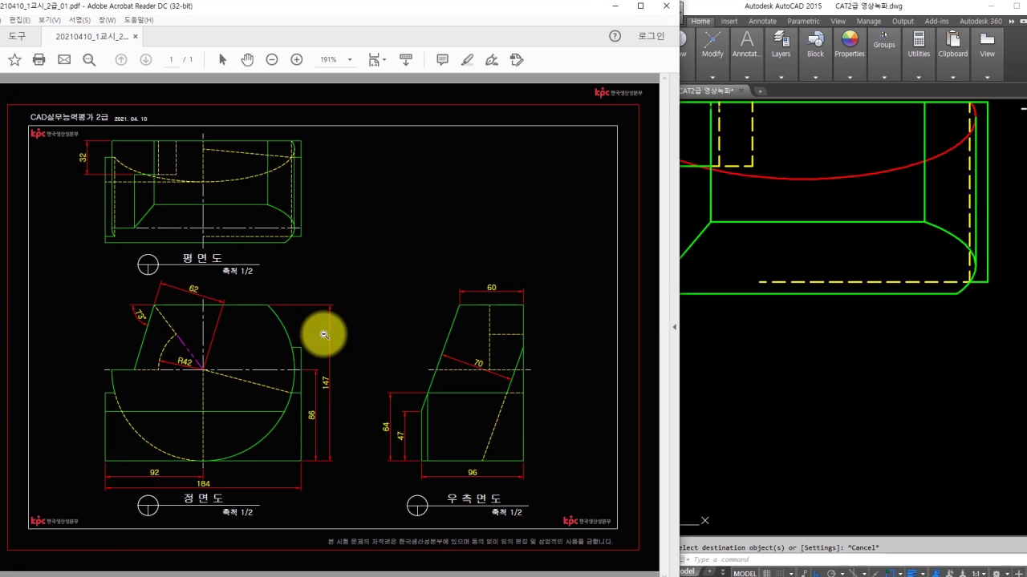
drag(28, 121, 626, 542)
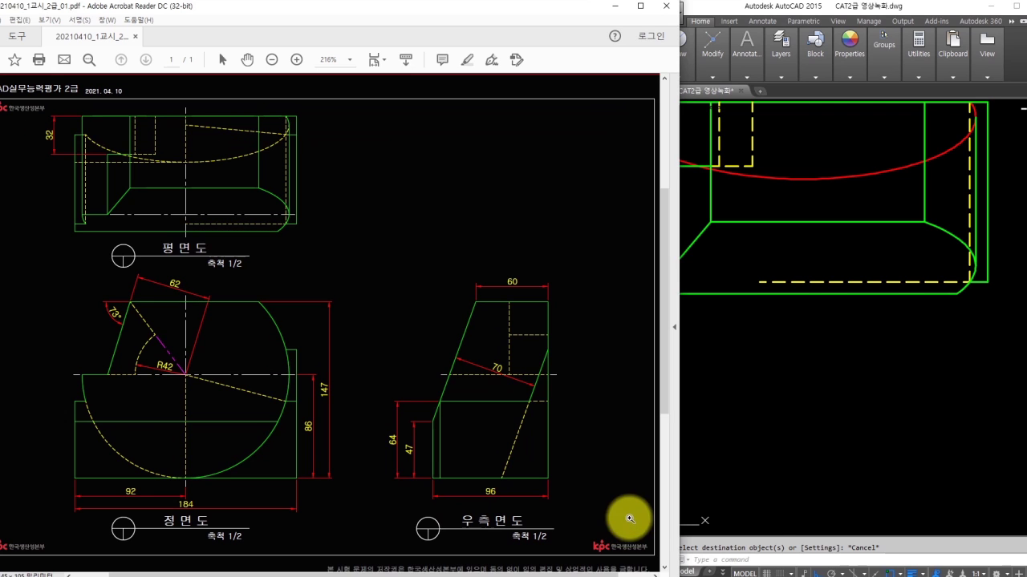
Step: In AutoCAD, draw a vertical construction line from the front view's center up through the top view's lower hidden line
click(886, 437)
middle_drag(874, 436, 878, 293)
text(l)
key(Return)
click(831, 433)
middle_drag(834, 241, 844, 420)
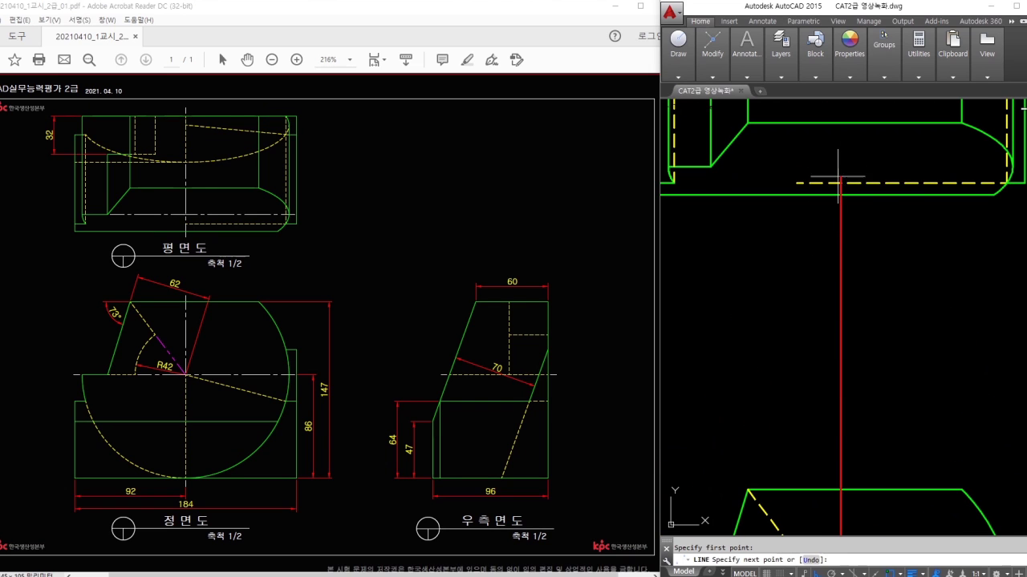
click(840, 141)
key(Escape)
Step: Trim the lower hidden line to the left of the vertical construction line and erase that construction line
text(tr)
key(Return)
key(Escape)
click(854, 232)
click(797, 231)
text(e)
key(Return)
middle_drag(838, 182, 837, 223)
scroll(837, 224, up, 2)
drag(835, 255, 839, 280)
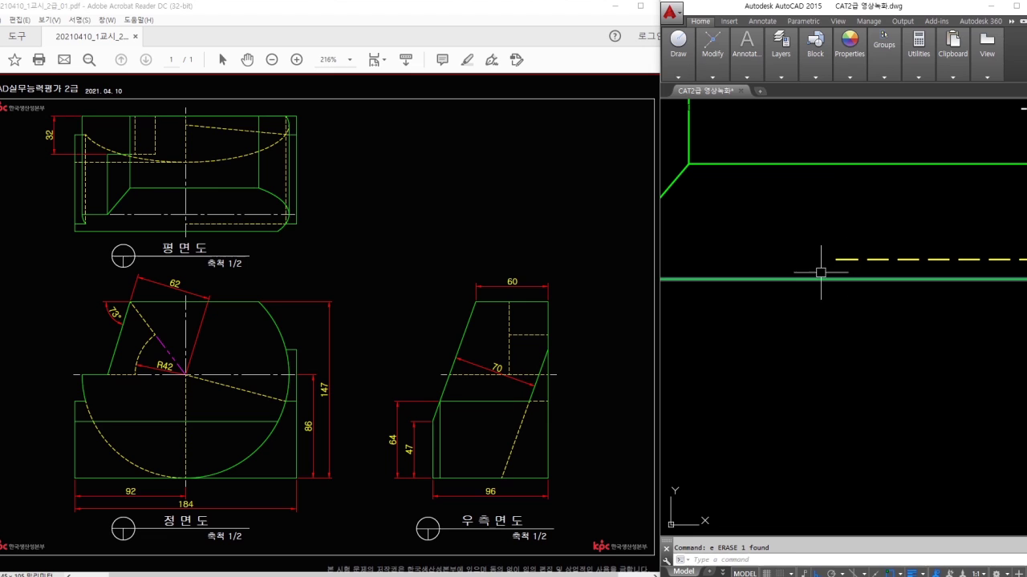
Step: Examine in the reference PDF how the left end of the top view's hidden curve projects from the front and side views
scroll(834, 264, down, 6)
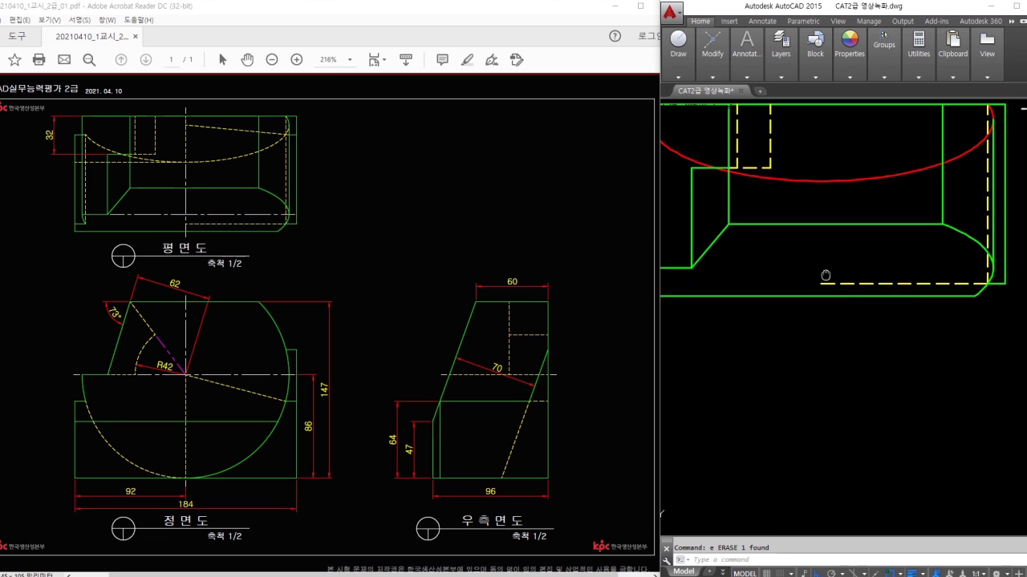
middle_drag(821, 272, 821, 239)
scroll(882, 265, up, 2)
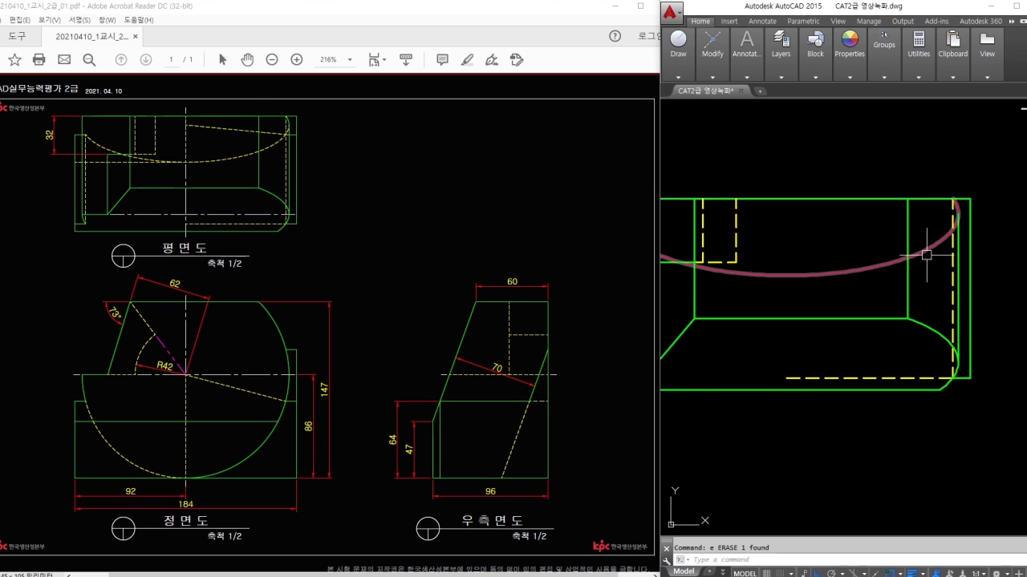
middle_drag(835, 276, 921, 271)
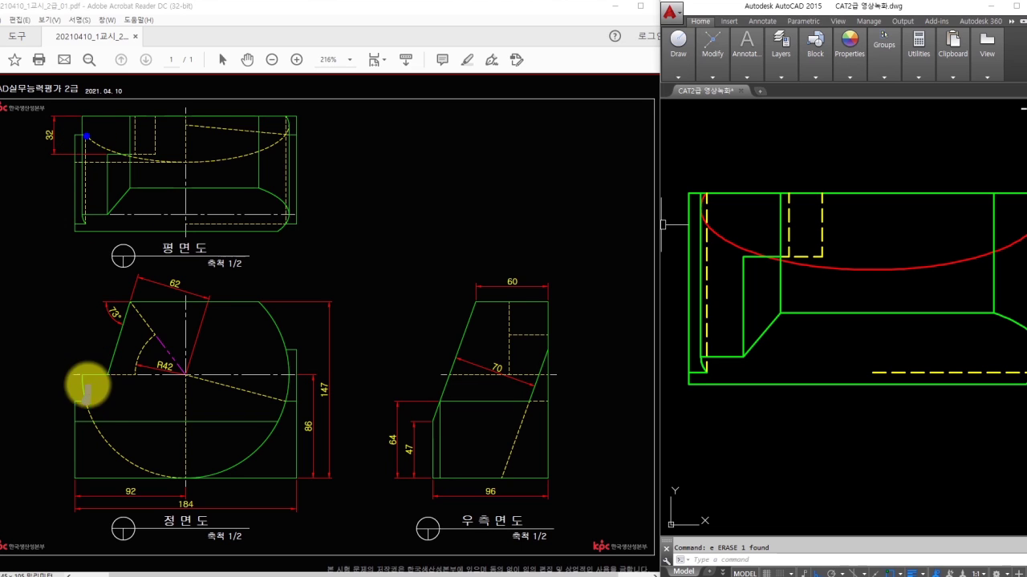
drag(85, 401, 86, 158)
drag(85, 402, 609, 411)
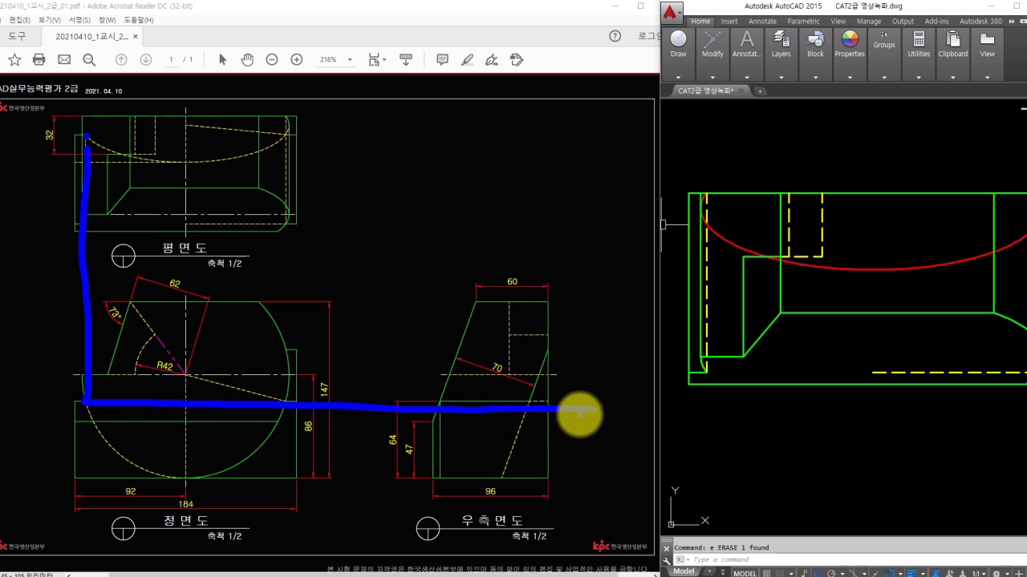
drag(518, 386, 536, 374)
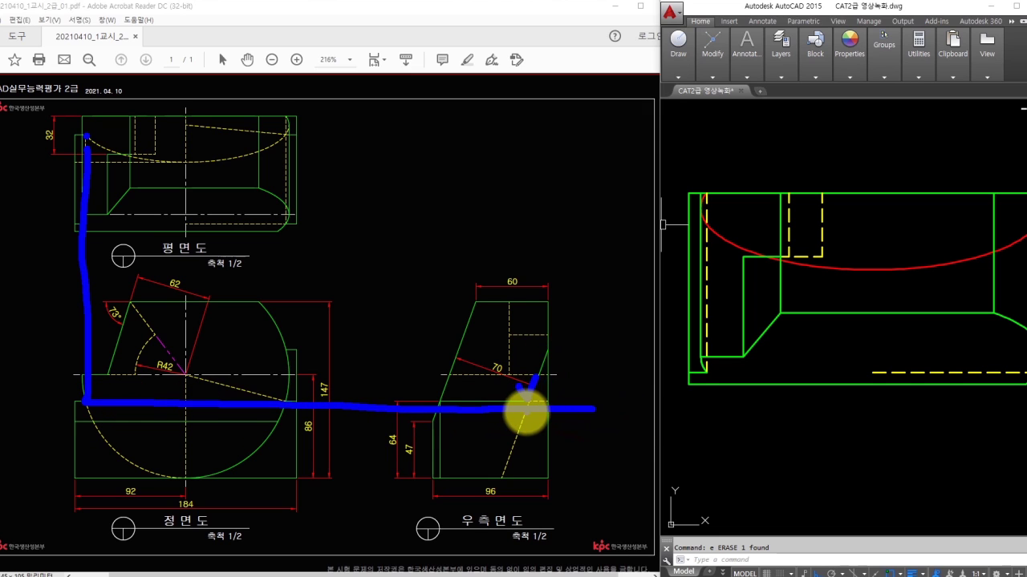
key(Escape)
Step: Draw a vertical construction line from where the front view's arc meets the left ledge up through the top view
scroll(874, 399, down, 2)
middle_drag(874, 395, 830, 242)
scroll(830, 251, down, 2)
text(l)
key(Return)
scroll(766, 417, up, 2)
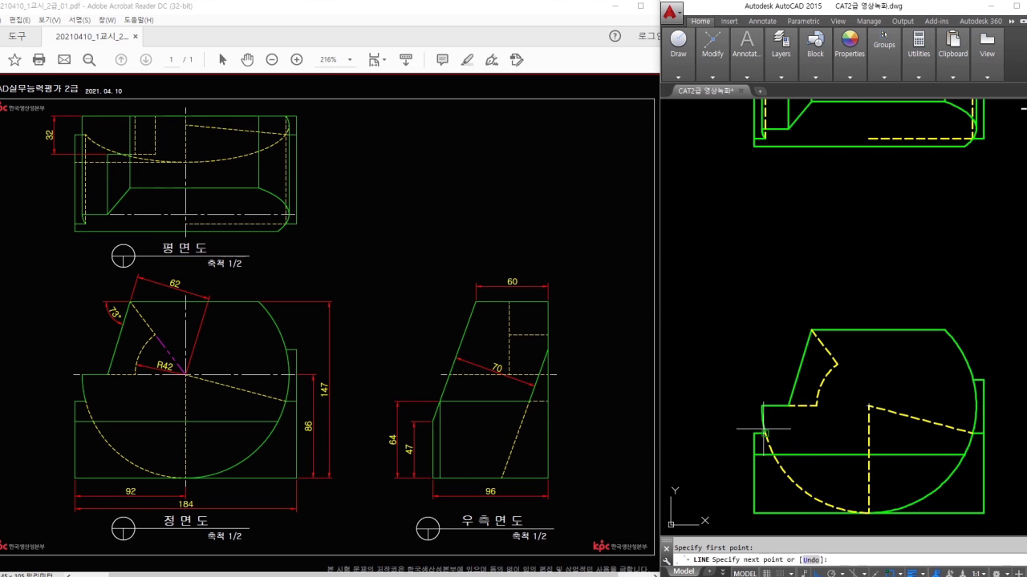
scroll(770, 385, down, 2)
click(752, 153)
key(Return)
text(e)
key(Return)
scroll(797, 434, up, 2)
Step: Draw a horizontal construction line from the front view's ledge intersection across the side view's slanted hidden line
text(l)
key(Return)
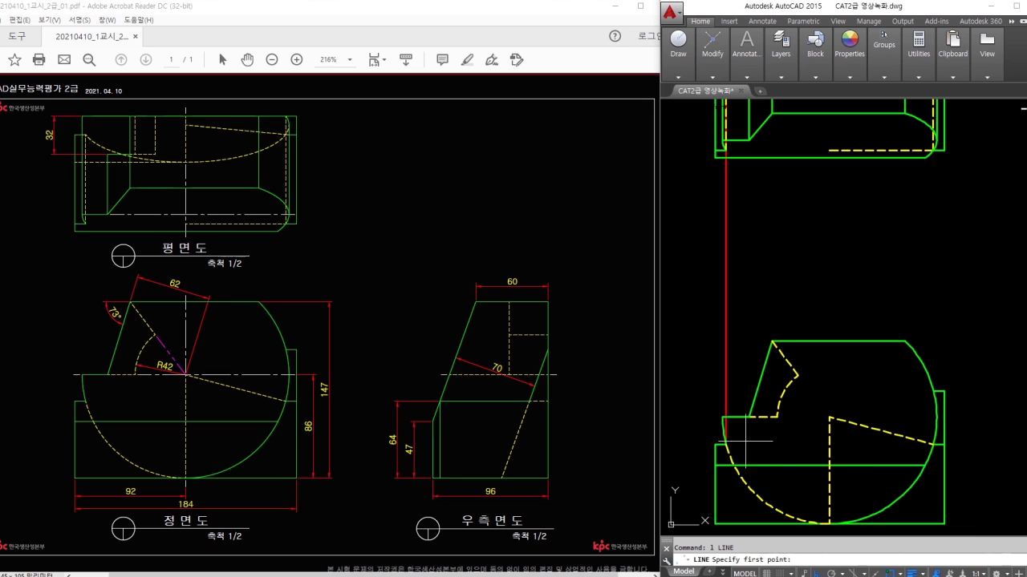
scroll(843, 441, down, 2)
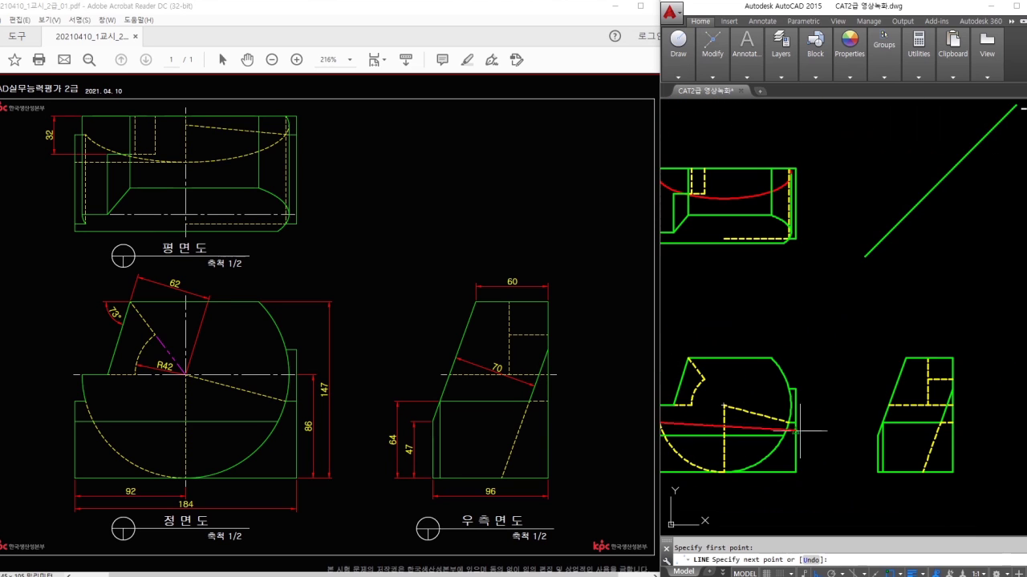
click(999, 437)
key(Return)
scroll(948, 438, up, 3)
middle_drag(948, 438, 955, 387)
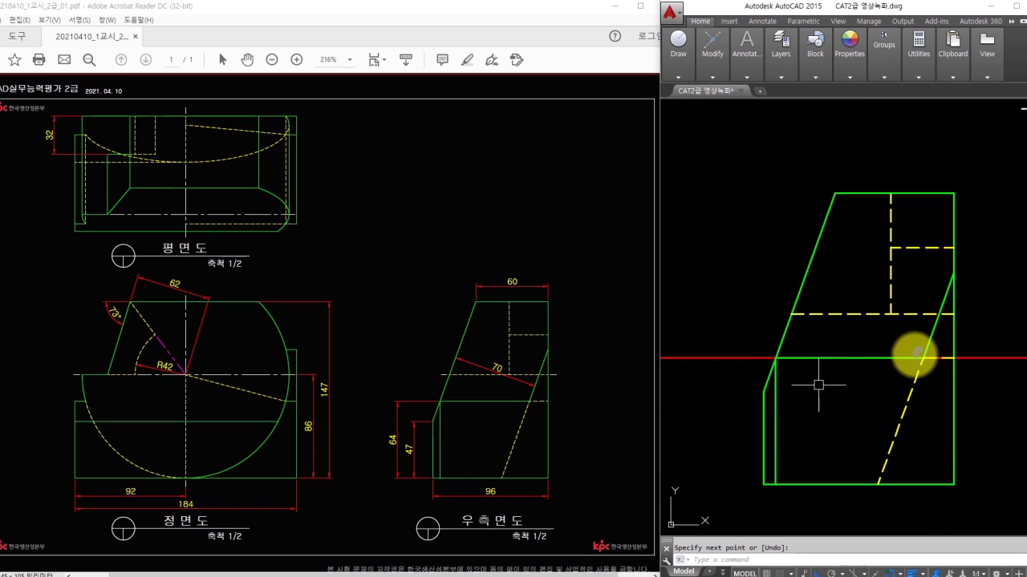
Step: Draw a vertical construction line from the side view's slanted-line intersection up through the 45° projection line
key(Return)
click(920, 357)
scroll(971, 303, down, 3)
middle_drag(972, 303, 985, 348)
click(951, 103)
key(Return)
Step: Draw a horizontal construction line from the 45° line intersection across the whole top view
key(Return)
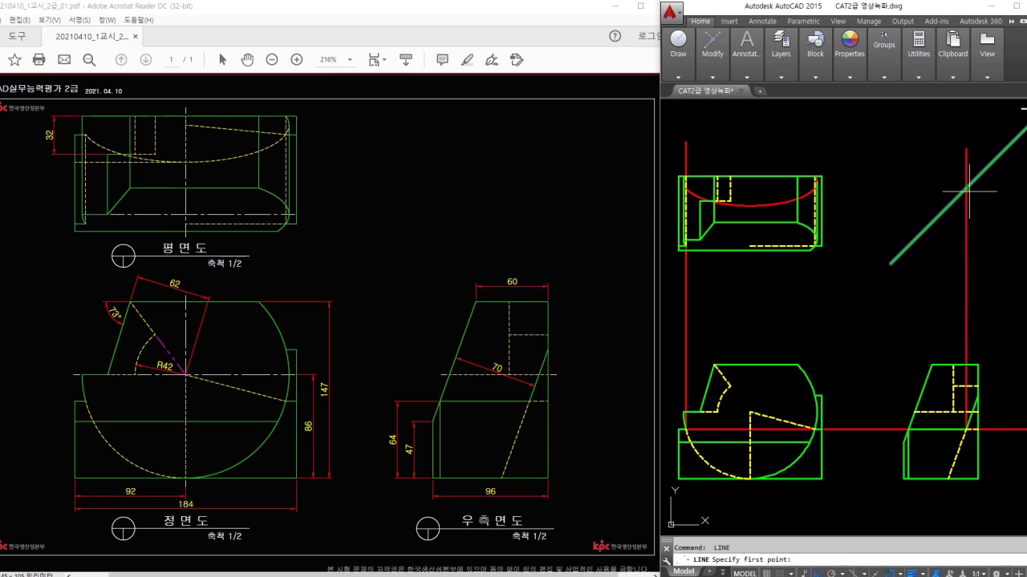
key(Return)
key(Return)
scroll(967, 183, up, 5)
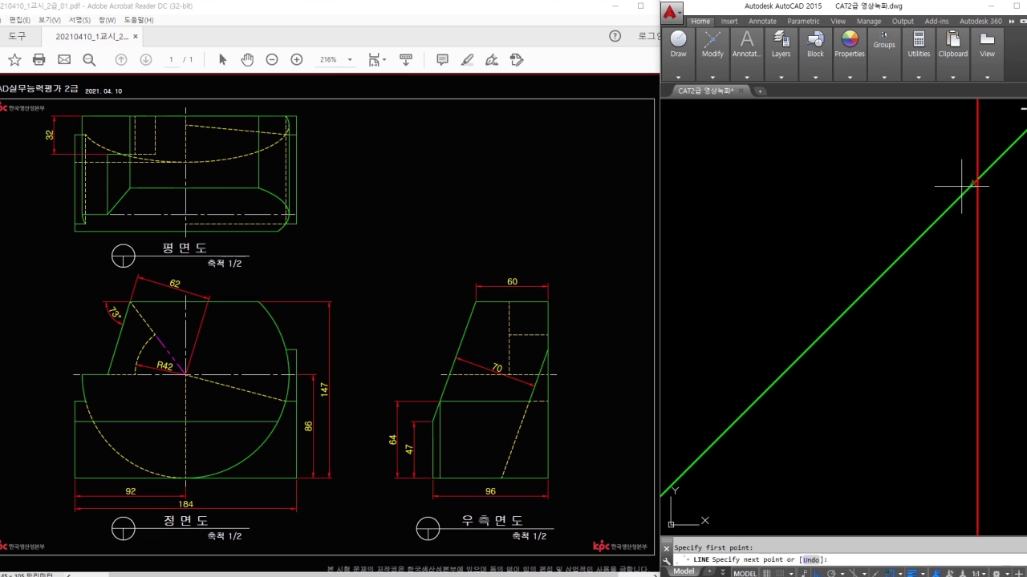
scroll(757, 190, down, 6)
middle_drag(739, 195, 955, 215)
scroll(708, 217, down, 4)
middle_drag(708, 217, 769, 220)
scroll(758, 229, up, 8)
key(Escape)
Step: Trim the elliptical curve beyond its left intersection with the projection lines and erase the vertical construction line there
text(tr)
key(Return)
key(Return)
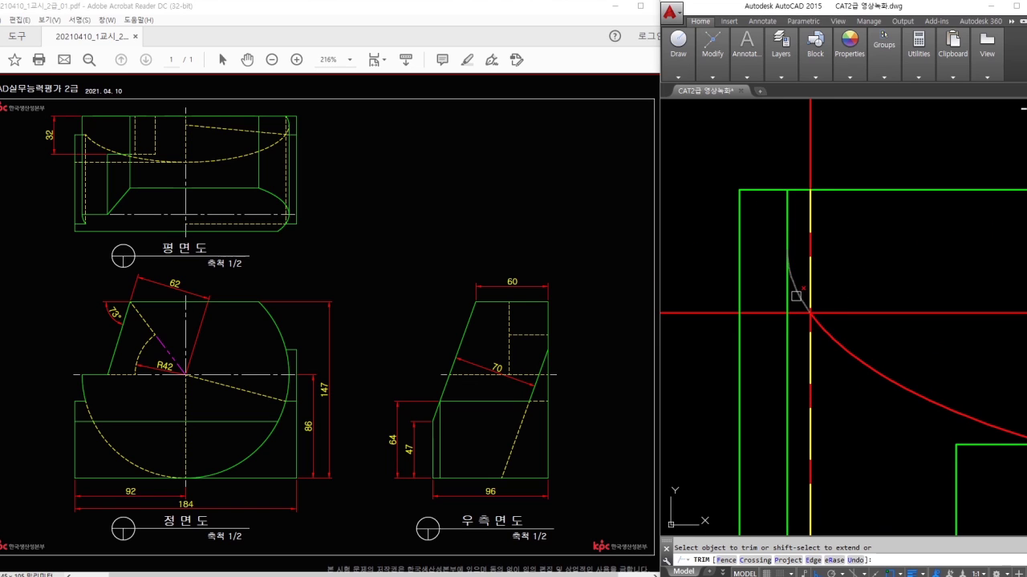
click(796, 296)
key(Escape)
text(e)
key(Return)
click(810, 243)
key(Return)
Step: Trim the horizontal projection line inside the curve and beyond the left outline, then cut away the top view's upper-left outline corner above it
text(tr)
key(Return)
key(Return)
click(842, 313)
key(Escape)
key(Return)
key(Return)
click(733, 312)
click(758, 296)
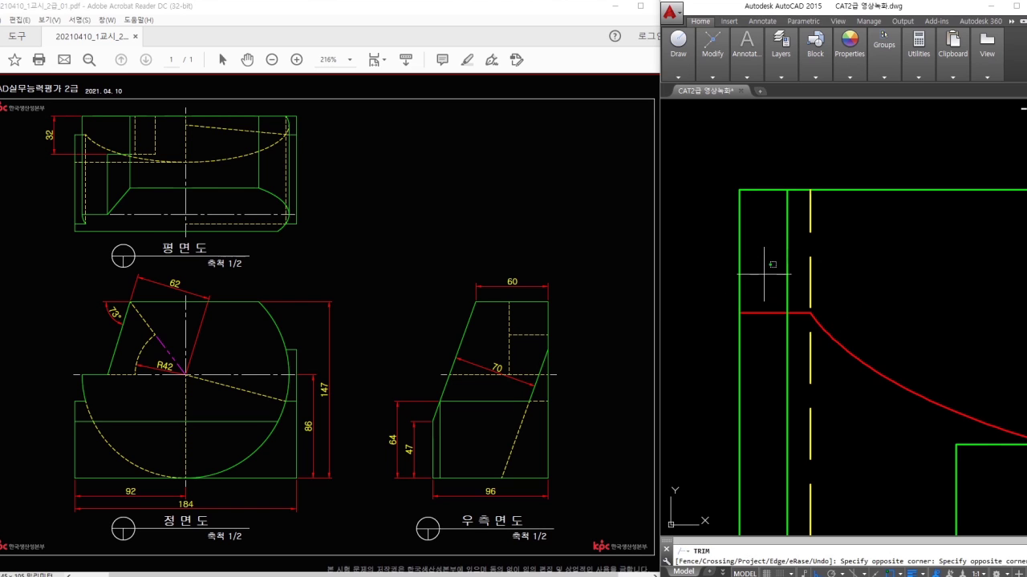
click(715, 168)
key(Escape)
key(Escape)
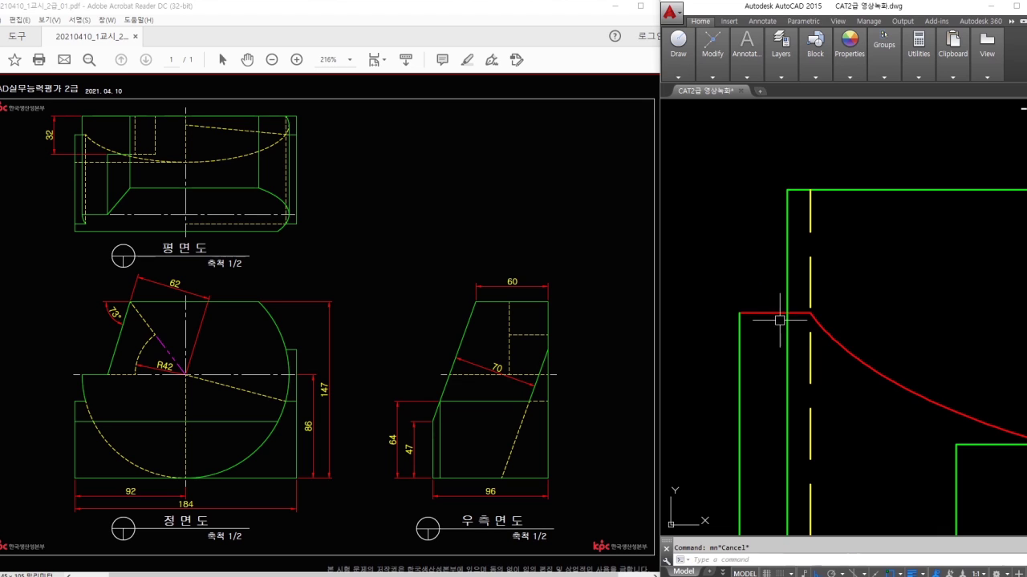
scroll(780, 321, up, 2)
click(754, 302)
ctrl+shift+drag(754, 302, 743, 257)
drag(728, 201, 735, 229)
drag(721, 231, 761, 236)
mouse_move(808, 306)
ctrl+shift+mouse_down()
mouse_move(835, 234)
mouse_move(879, 224)
mouse_move(883, 257)
ctrl+shift+mouse_up()
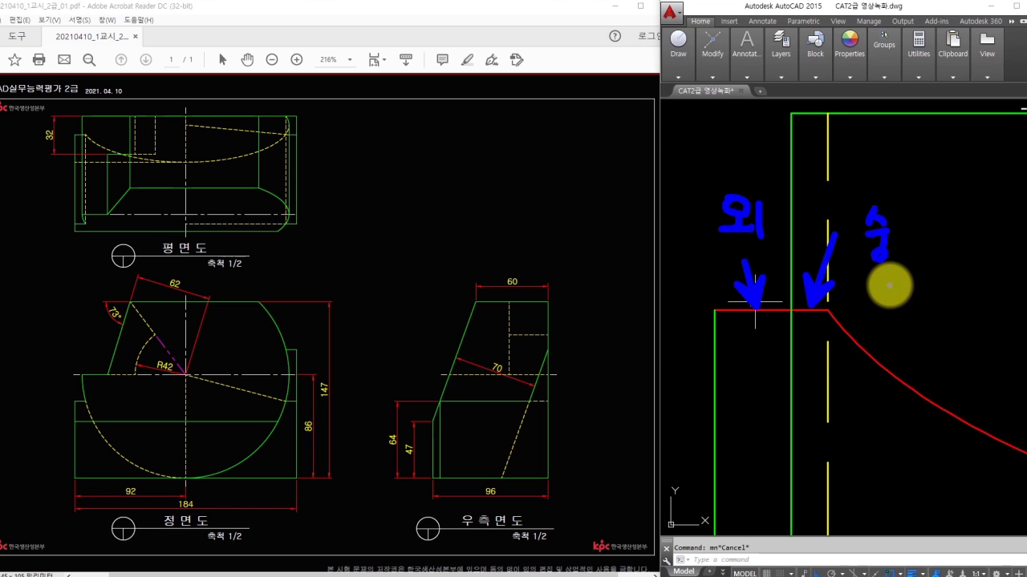
key(Escape)
Step: Replace the short horizontal line's portion outside the inner left edge with a separate line and match the visible outline's properties onto it
text(tr)
key(Return)
key(Return)
click(742, 311)
key(Escape)
text(l)
key(Return)
click(791, 313)
key(Escape)
text(ma)
key(Return)
click(790, 325)
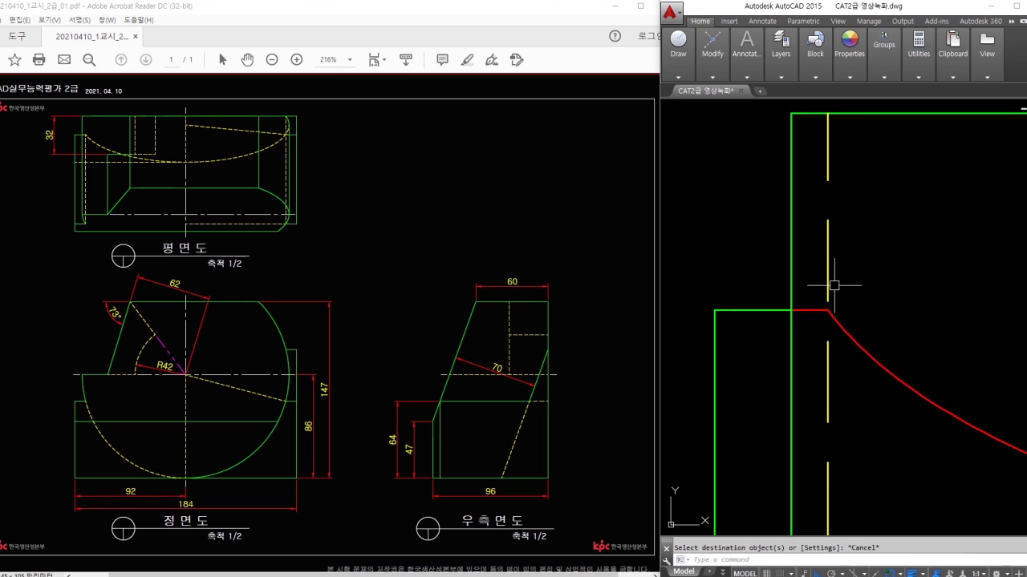
Step: Match the dashed vertical line's hidden-line properties onto the short inner horizontal segment and the elliptical curve
click(832, 315)
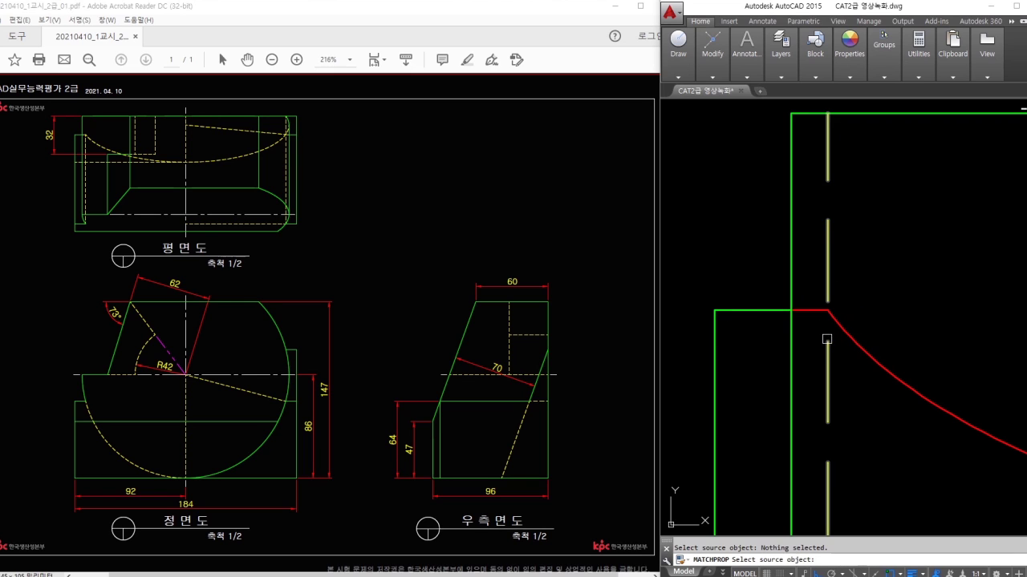
scroll(811, 324, down, 3)
middle_drag(832, 329, 682, 297)
scroll(684, 299, down, 1)
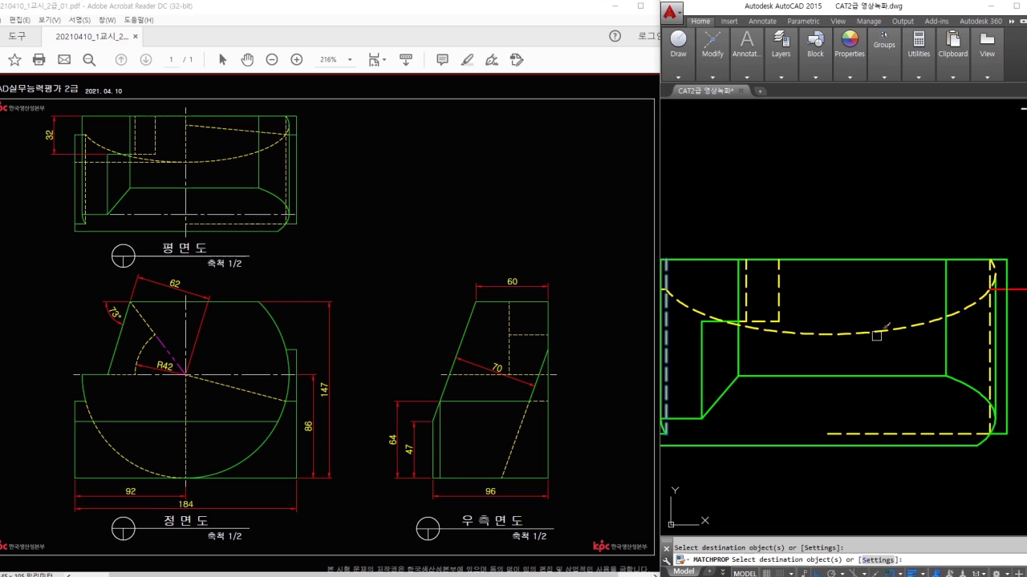
middle_drag(1016, 271, 921, 273)
scroll(896, 278, up, 3)
key(Escape)
click(895, 226)
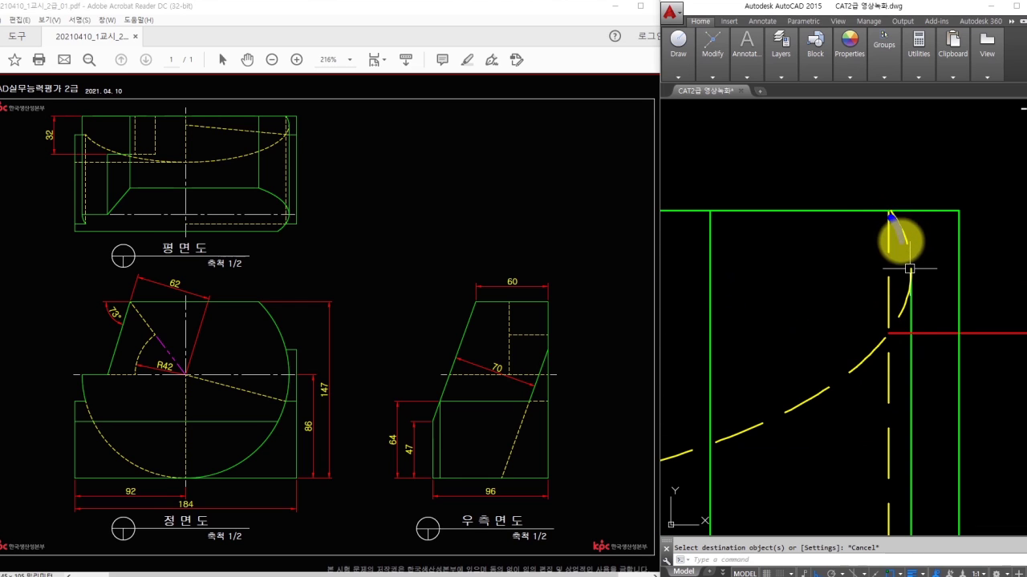
drag(902, 253, 906, 272)
mouse_move(937, 228)
mouse_down()
mouse_move(936, 239)
mouse_move(939, 231)
mouse_up()
mouse_move(946, 242)
mouse_down()
mouse_move(946, 255)
mouse_move(957, 257)
mouse_up()
drag(961, 233, 959, 272)
key(Escape)
Step: Break the dashed curve at its outermost point on the top view's inner right vertical edge
text(br)
key(space)
click(909, 241)
click(921, 224)
key(Escape)
key(space)
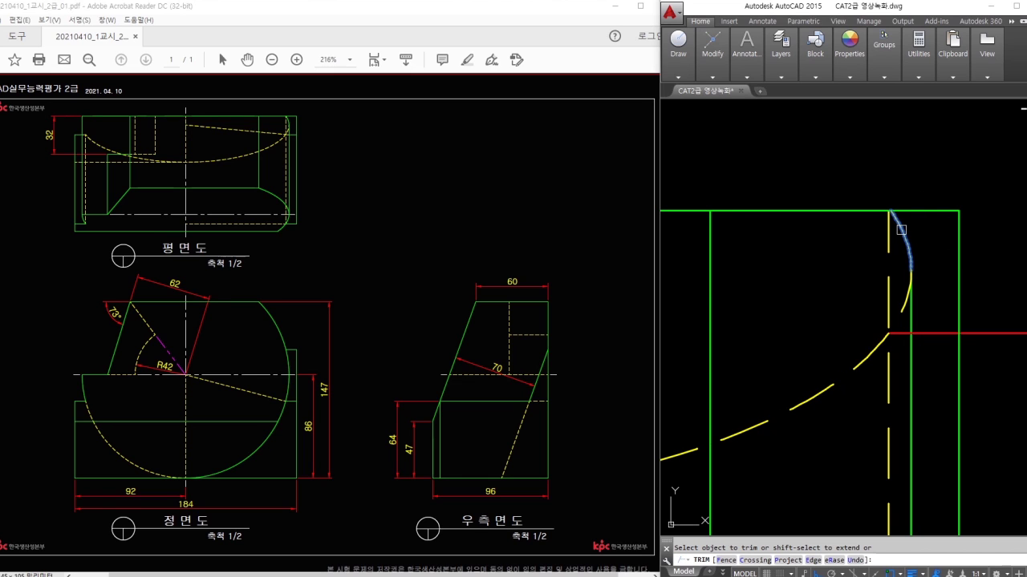
key(Escape)
Step: Match the visible outline's properties onto the curve's upper-right arc segment
text(ma)
key(space)
click(912, 310)
click(912, 257)
key(Escape)
text(e)
key(space)
click(1000, 291)
click(1003, 353)
key(Escape)
Step: Trim the horizontal projection line beyond the top view's right outer edge
middle_drag(953, 340, 931, 317)
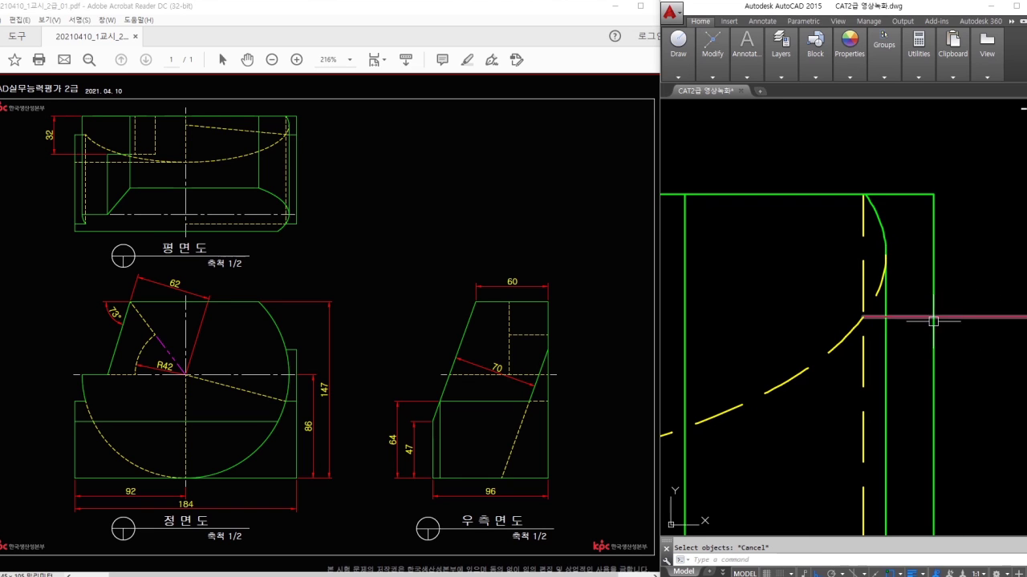
click(936, 298)
key(space)
click(955, 316)
key(space)
key(Escape)
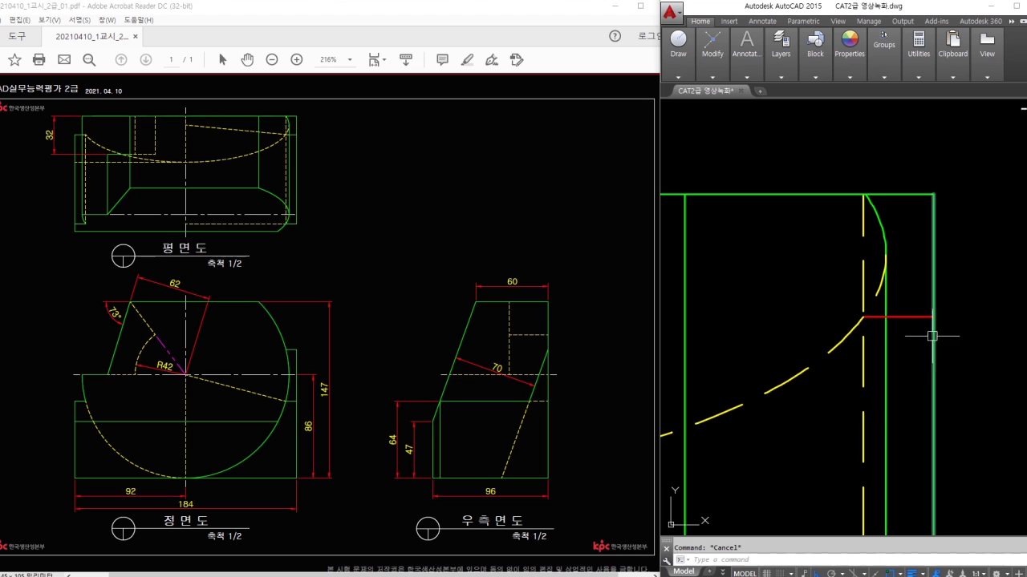
text(ma)
key(space)
click(931, 335)
key(Escape)
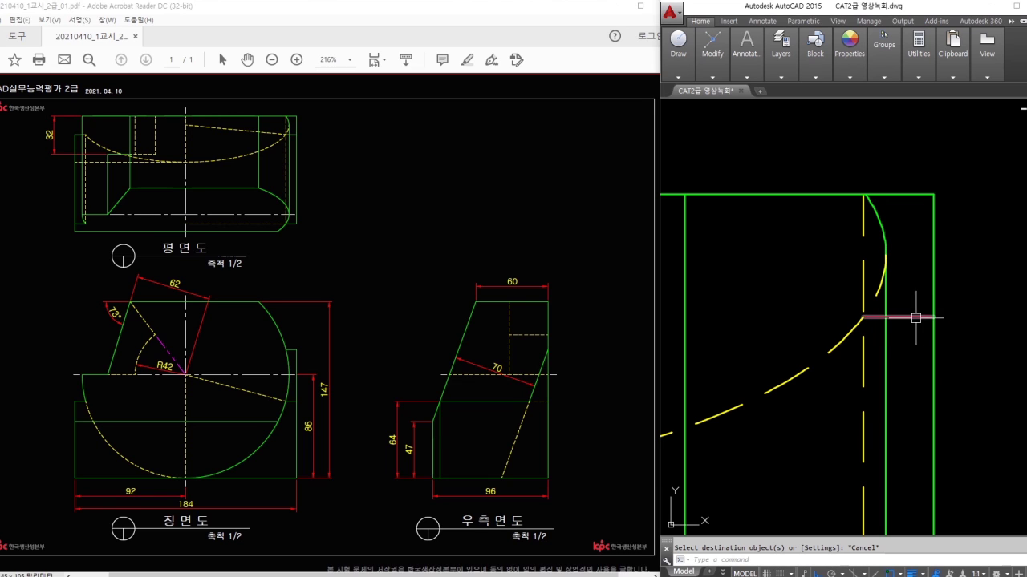
ctrl+shift+drag(906, 313, 956, 256)
drag(956, 268, 965, 282)
drag(977, 258, 978, 288)
key(y)
mouse_move(864, 316)
ctrl+shift+mouse_down()
mouse_move(835, 271)
mouse_move(807, 264)
mouse_move(801, 284)
ctrl+shift+mouse_up()
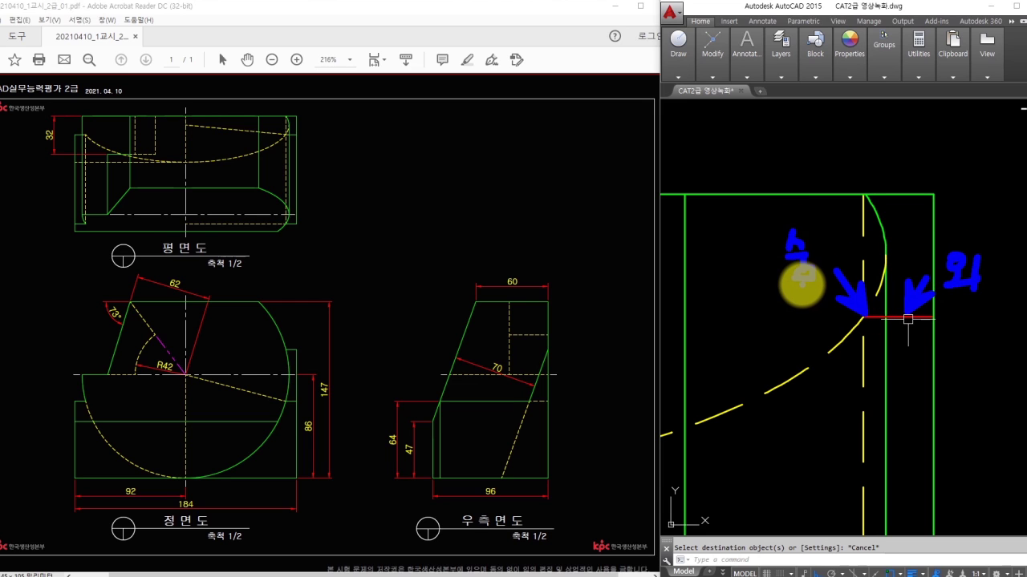
key(Escape)
Step: Trim the short right horizontal line between the inner and outer vertical edges and redraw that portion as a separate line
key(space)
key(space)
click(904, 318)
key(Escape)
text(l)
key(space)
click(888, 324)
key(Escape)
text(l)
key(space)
click(888, 320)
click(932, 321)
key(Escape)
Step: Match visible outline properties onto the outer part of the short right horizontal line and hidden-line properties onto its inner part
text(ma)
key(space)
click(932, 325)
click(921, 317)
key(Escape)
key(space)
click(864, 307)
click(872, 317)
key(Escape)
Step: Examine the hidden lines at the top view's right edge in the Adobe Acrobat Reader PDF, then return to AutoCAD's top view
click(518, 252)
ctrl+scroll(259, 146, up, 2)
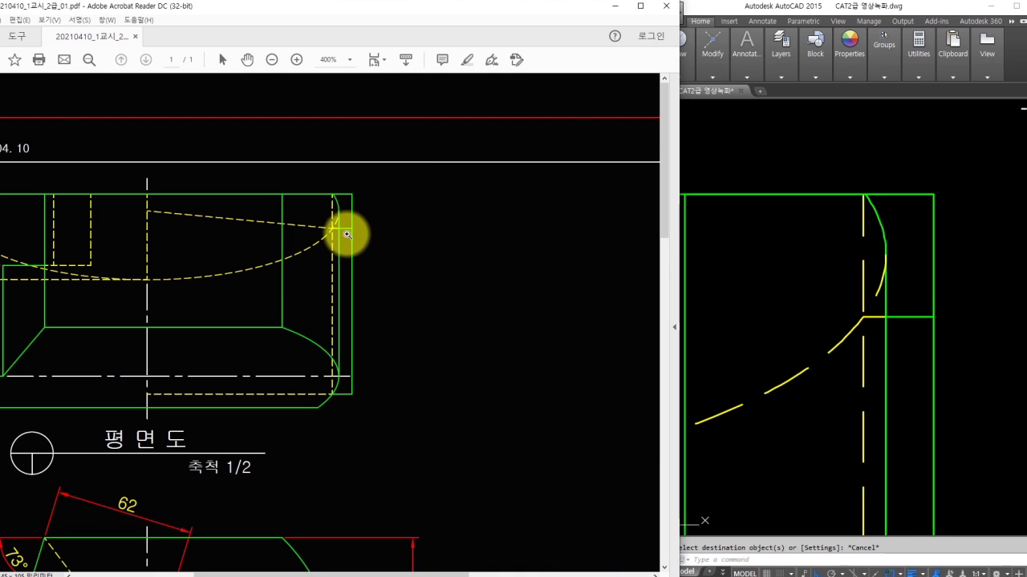
ctrl+scroll(346, 234, up, 1)
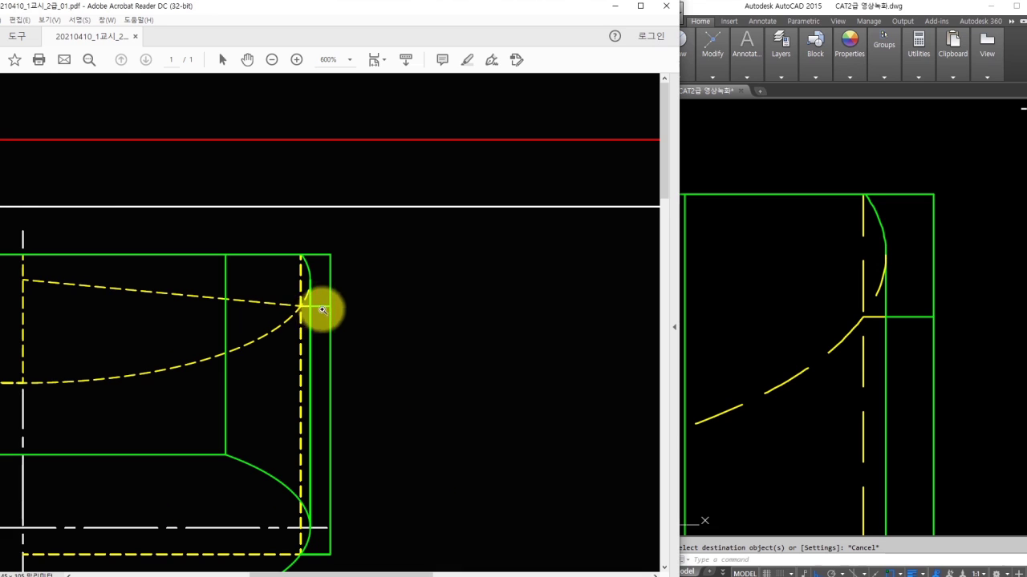
ctrl+scroll(309, 307, down, 2)
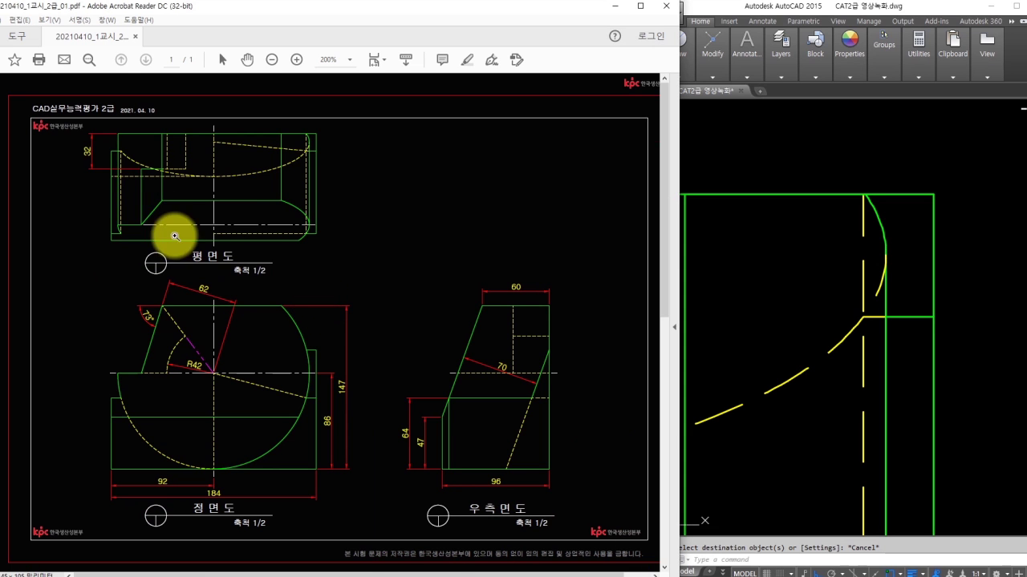
drag(78, 124, 591, 506)
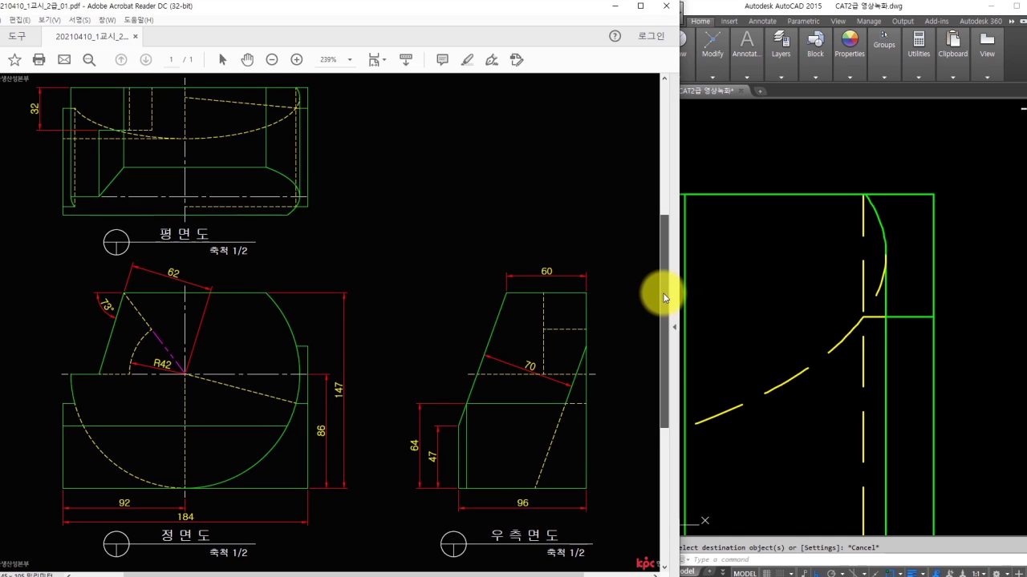
click(736, 288)
scroll(806, 295, down, 3)
scroll(914, 246, down, 3)
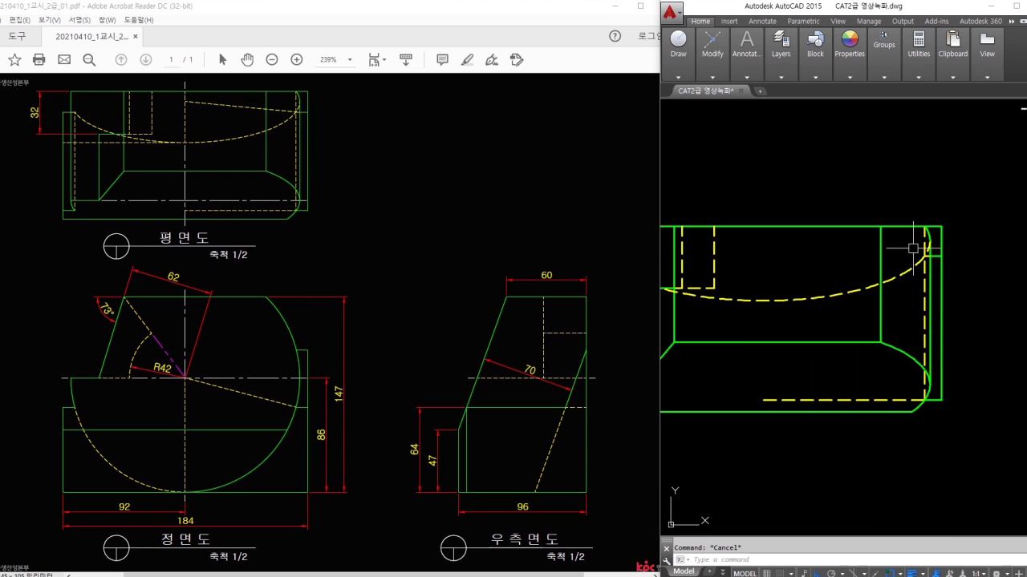
Step: Draw a vertical projection line from the front view's circle centre up through the top view
scroll(816, 293, up, 3)
middle_drag(816, 293, 807, 299)
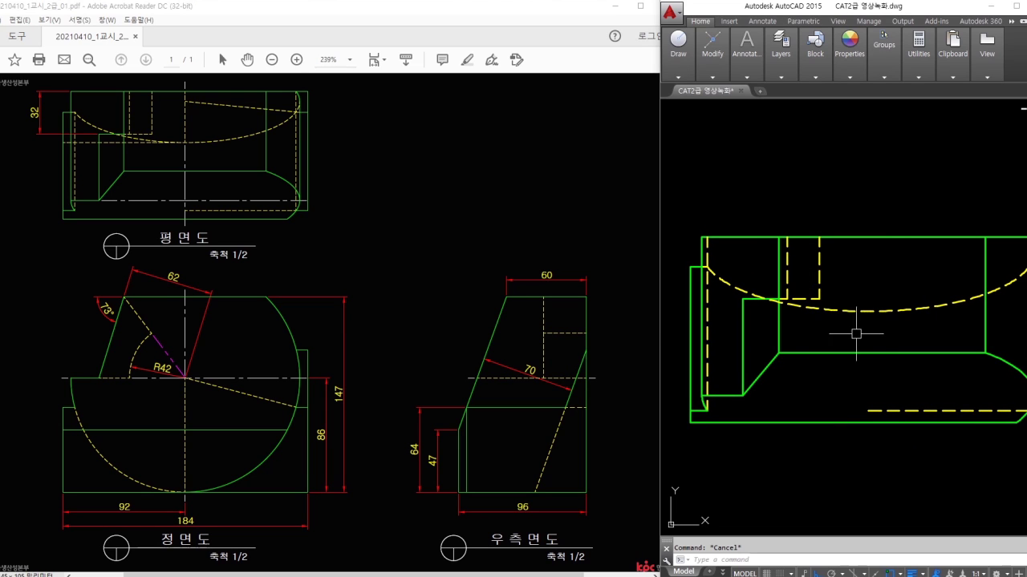
mouse_move(187, 147)
mouse_down()
mouse_move(187, 94)
mouse_move(309, 116)
mouse_up()
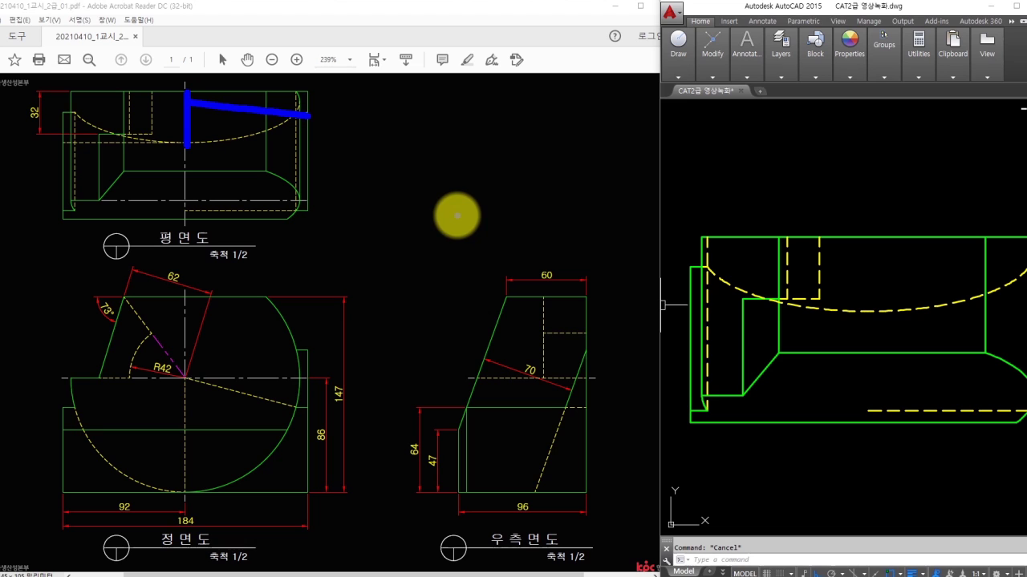
key(Escape)
double_click(891, 279)
text(l)
key(space)
scroll(873, 309, down, 4)
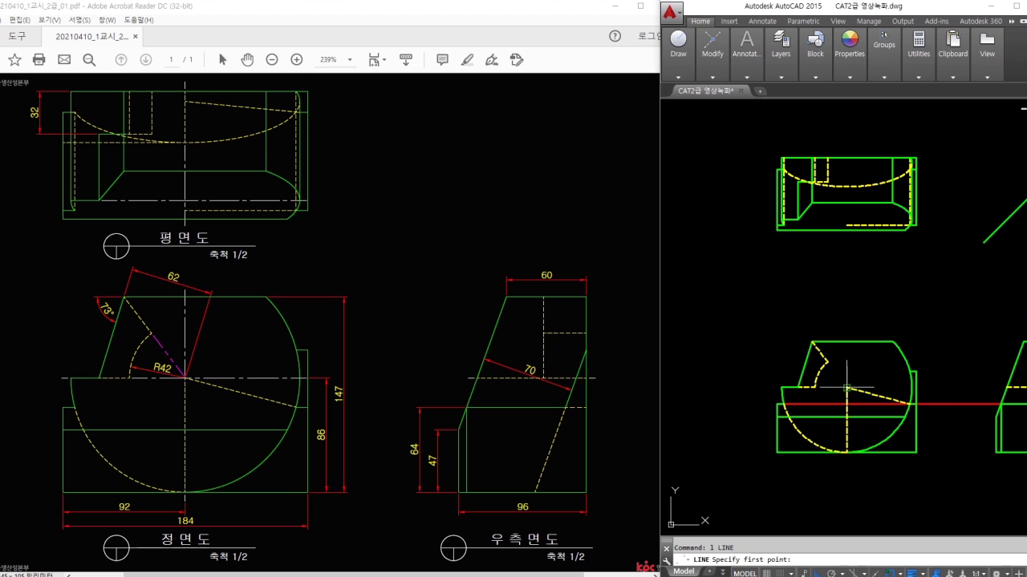
click(846, 388)
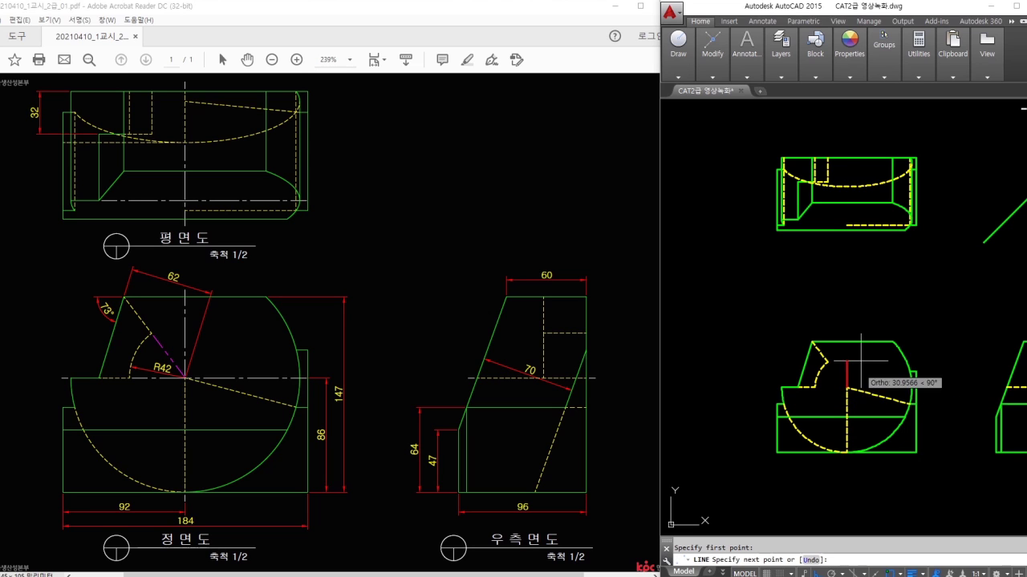
click(857, 120)
key(Escape)
Step: Trim the vertical projection line to the part between the top view's upper edge and the dashed curve
text(tr)
key(space)
click(856, 187)
key(space)
click(846, 197)
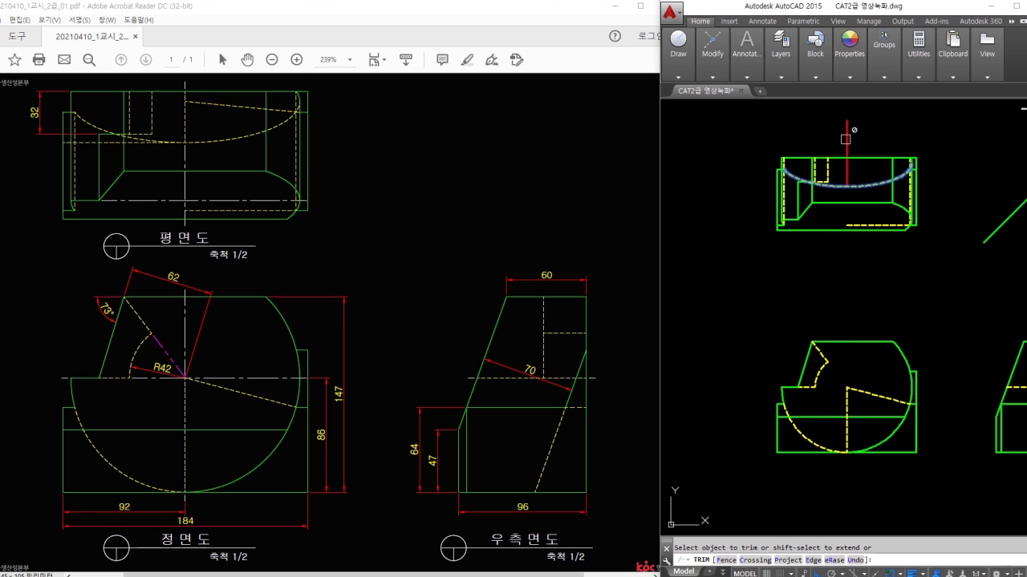
key(Escape)
Step: Match the dashed curve's hidden-line properties onto the trimmed vertical line in the top view
scroll(879, 272, up, 4)
text(m)
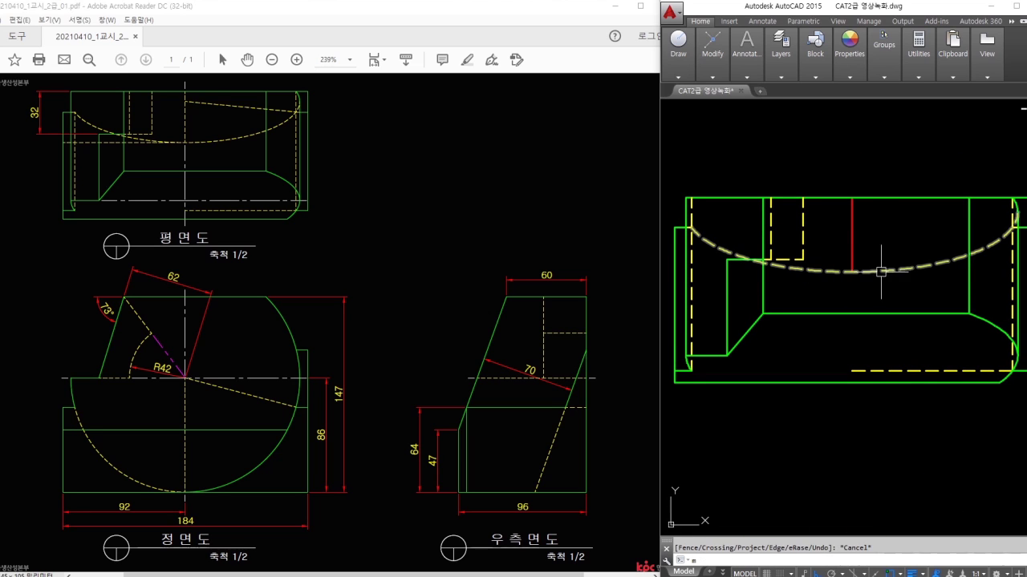
text(a)
key(space)
click(880, 272)
click(851, 241)
key(Escape)
middle_drag(907, 237, 907, 256)
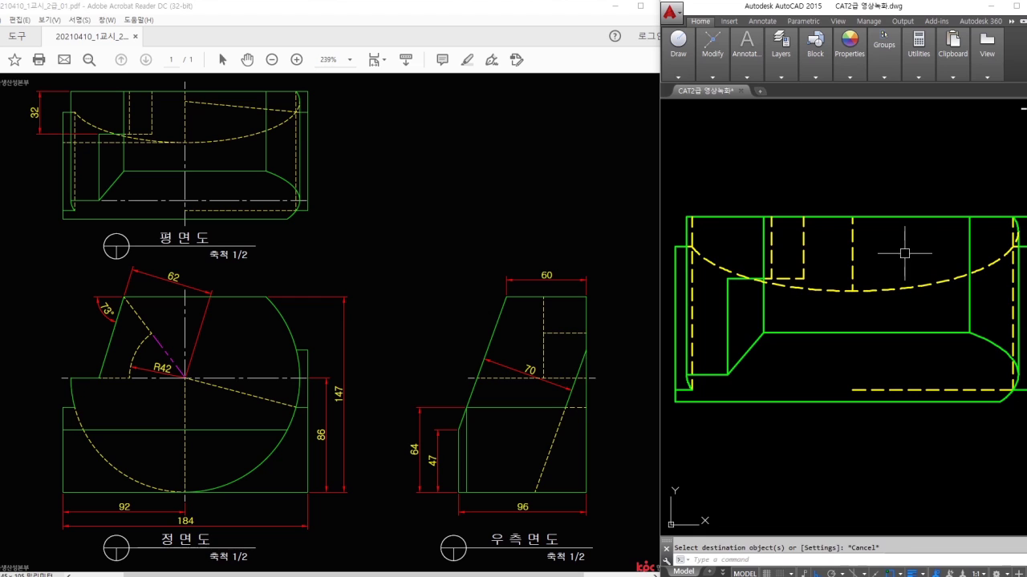
Step: Draw another vertical projection line from the front view's circle centre up beyond the top view's upper edge
scroll(814, 417, down, 5)
text(l)
key(space)
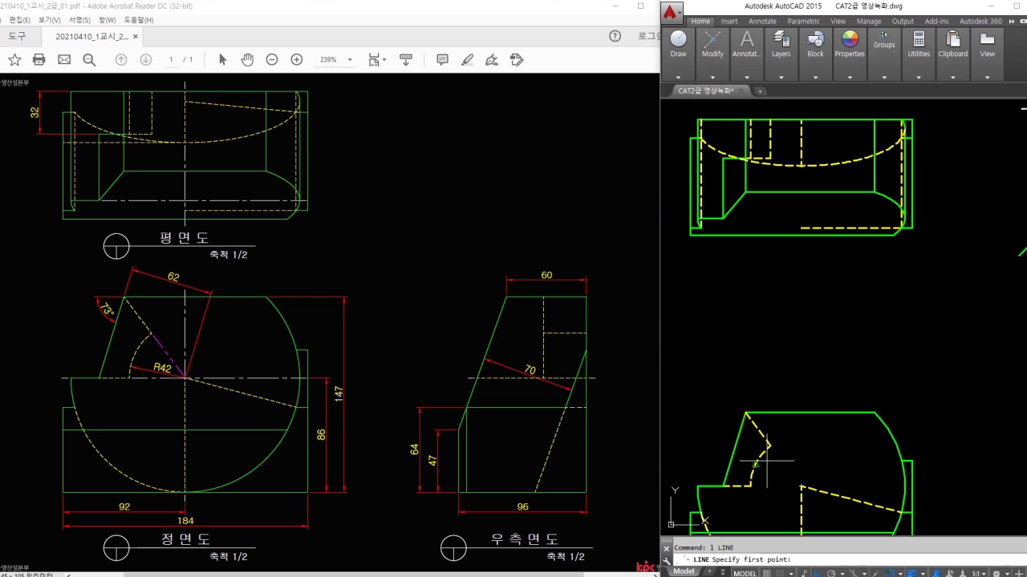
click(186, 104)
mouse_move(187, 375)
mouse_down()
mouse_move(579, 380)
mouse_move(565, 115)
mouse_move(349, 111)
mouse_move(371, 124)
mouse_up()
drag(178, 382, 178, 169)
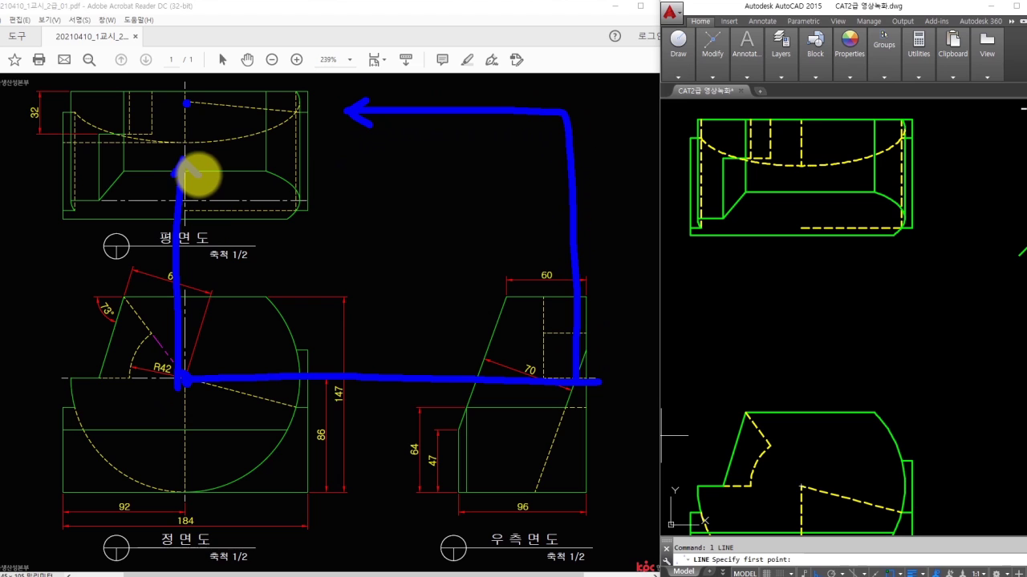
key(Escape)
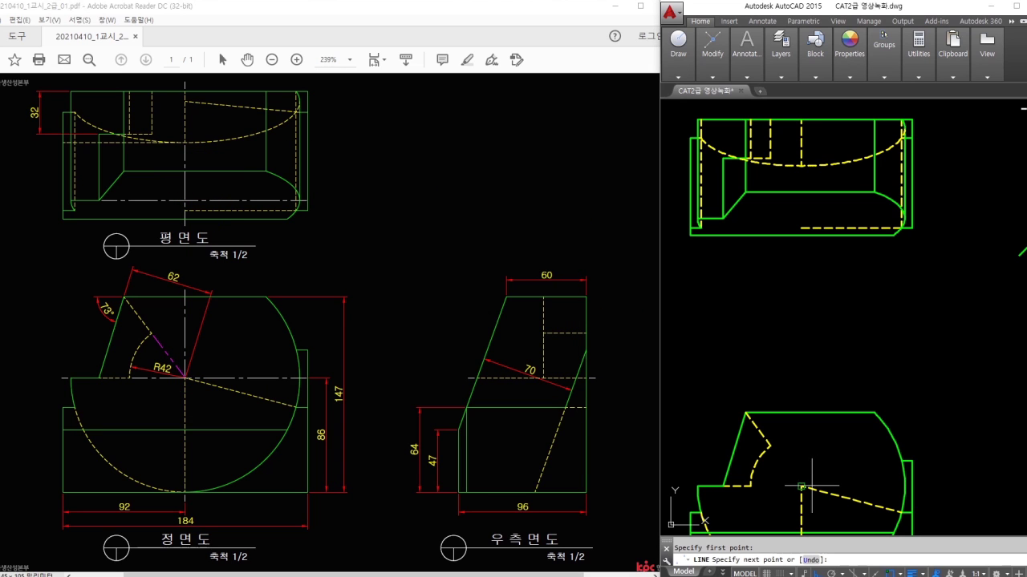
click(801, 486)
click(791, 117)
scroll(802, 361, down, 2)
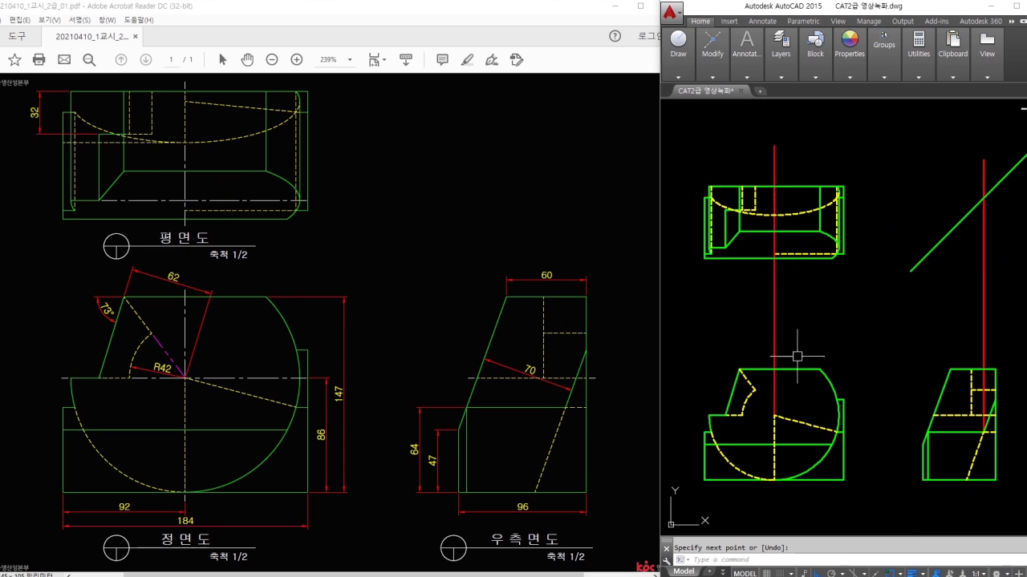
Step: Draw a horizontal projection line from the front view's circle centre across to the side view
key(Escape)
key(space)
click(774, 416)
click(997, 416)
key(Escape)
Step: Draw a vertical projection line from where the horizontal projection meets the side view's right slanted edge up past the 45-degree line
scroll(1002, 421, up, 4)
key(space)
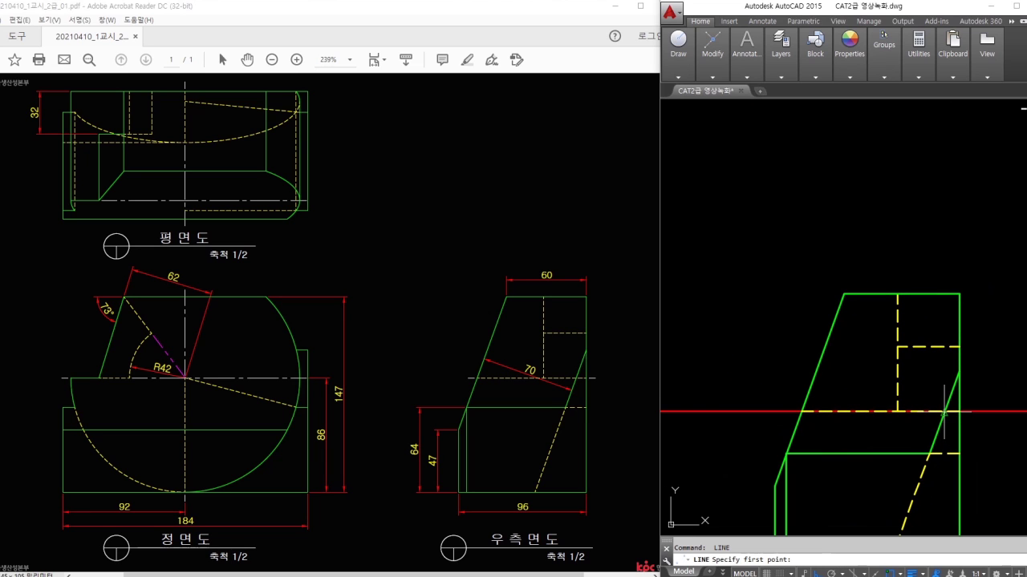
scroll(945, 411, up, 4)
click(936, 410)
scroll(943, 361, down, 8)
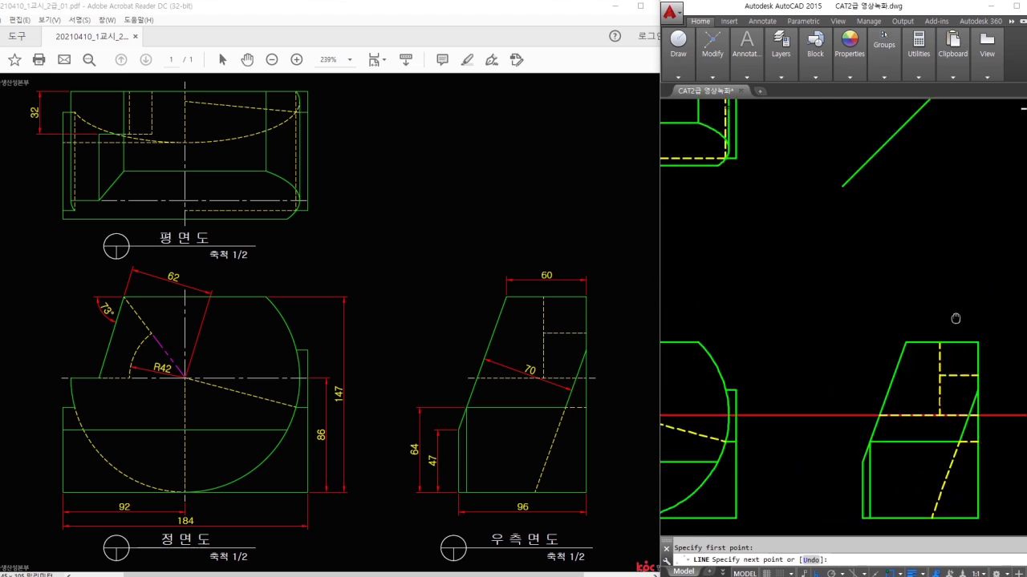
Step: Draw a horizontal projection line from the 45-degree line's intersection across the top view, past its vertical centre projection
scroll(960, 140, up, 2)
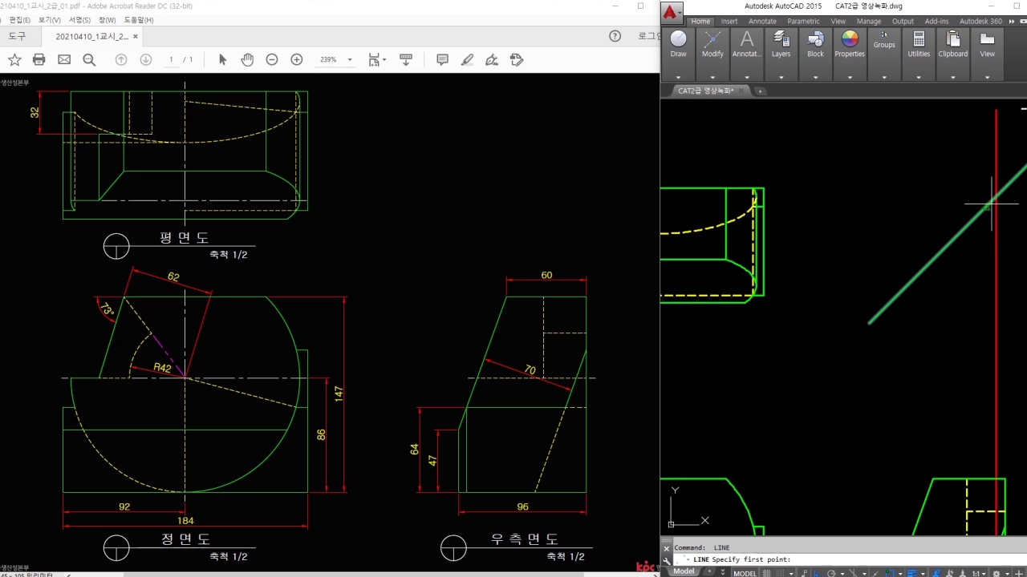
middle_drag(816, 234, 936, 217)
scroll(813, 230, up, 4)
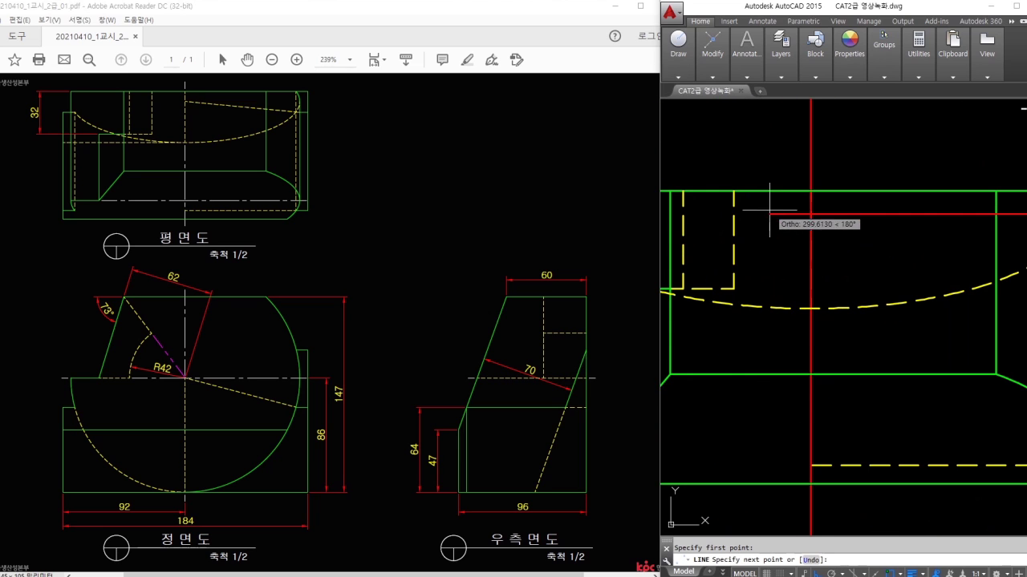
middle_drag(816, 233, 798, 295)
key(Return)
Step: Draw a sloped line from the projection intersection at the top view's centre to the corner at its right inner edge
key(Return)
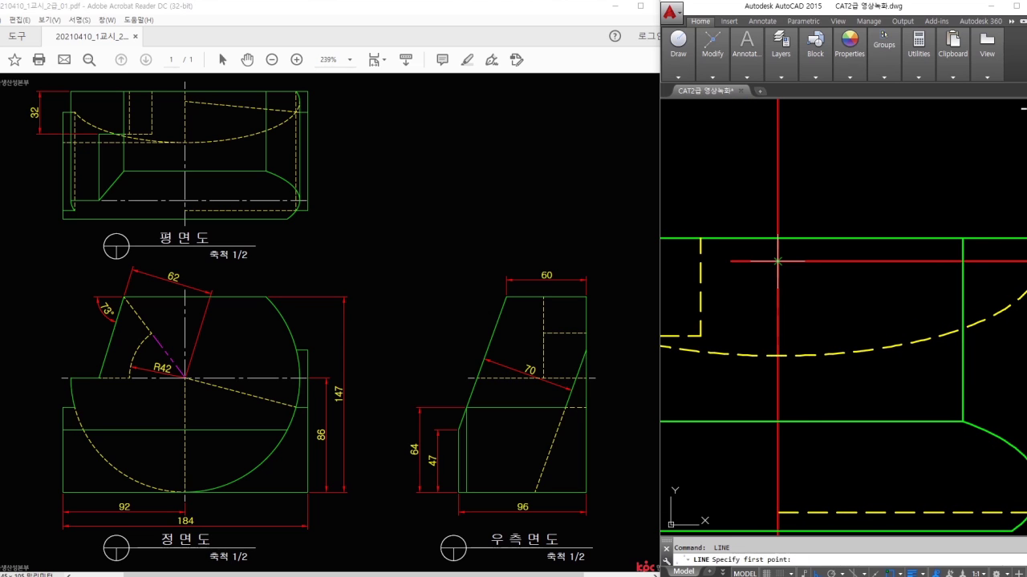
click(777, 261)
scroll(852, 286, up, 4)
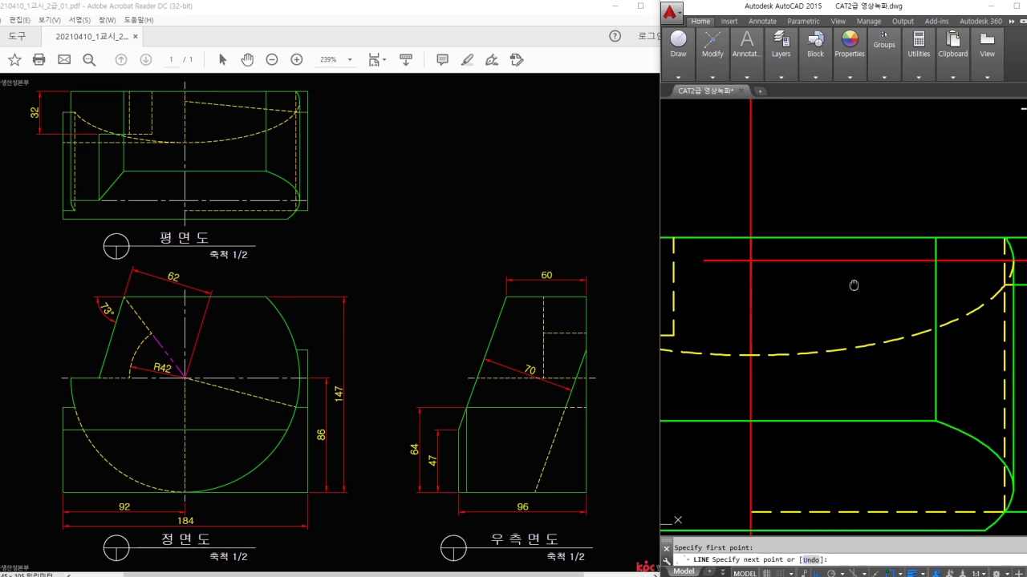
click(986, 284)
key(Return)
Step: Erase the temporary projection lines in the top view and match hidden-line properties onto the sloped line
scroll(974, 286, down, 4)
click(871, 260)
key(Delete)
text(ma)
key(Return)
click(762, 264)
key(Escape)
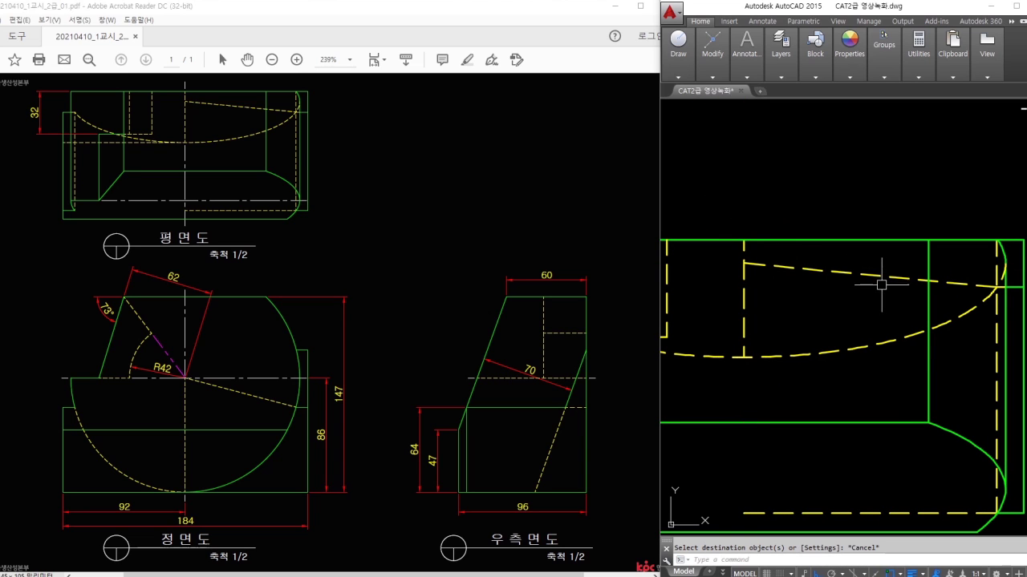
Step: Draw a horizontal line from the dashed curve's lowest point past the top view's left outer edge
scroll(940, 255, down, 2)
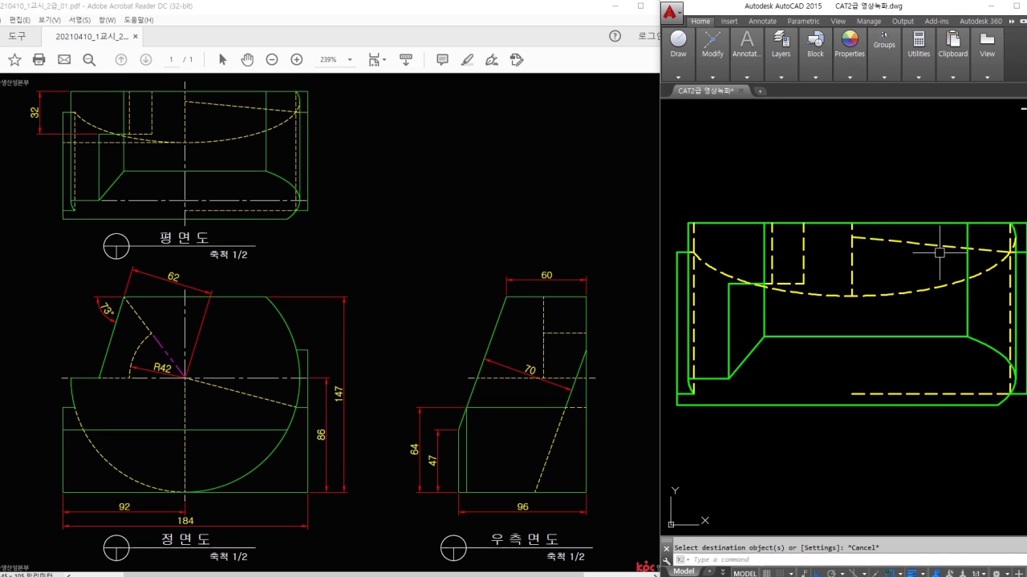
text(l)
key(Return)
click(851, 300)
middle_drag(793, 309, 743, 308)
click(794, 308)
key(Escape)
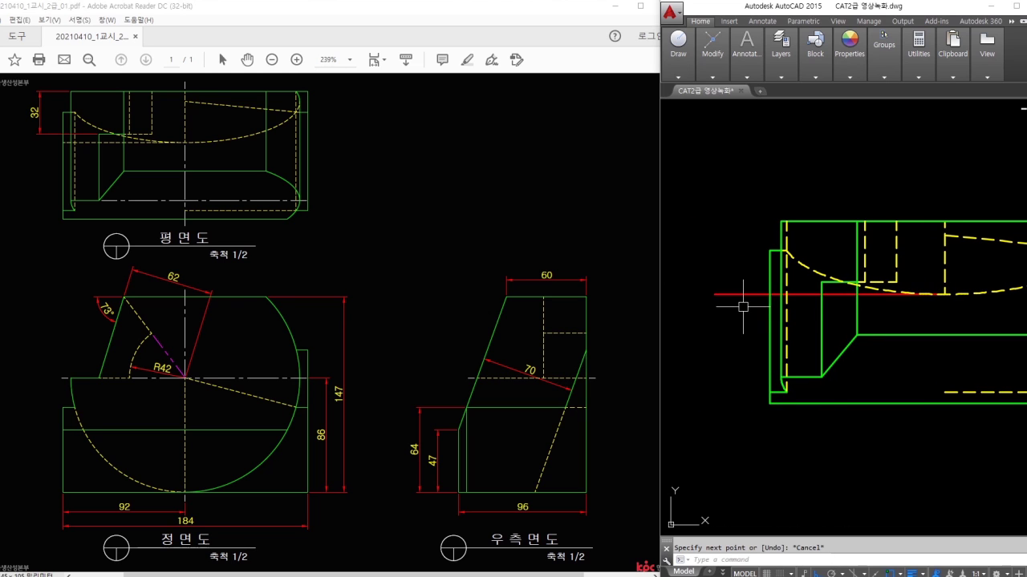
Step: Match hidden-line properties onto the new horizontal line and trim it at the top view's left outer edge
text(ma)
key(Return)
click(902, 295)
click(889, 283)
click(849, 310)
key(Escape)
middle_drag(890, 325, 870, 311)
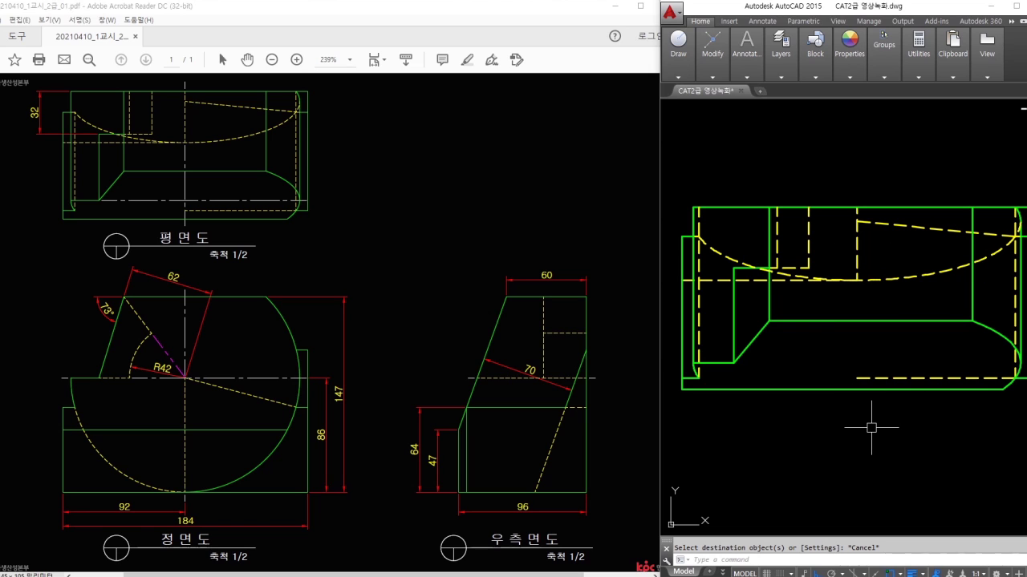
text(tr)
key(space)
key(space)
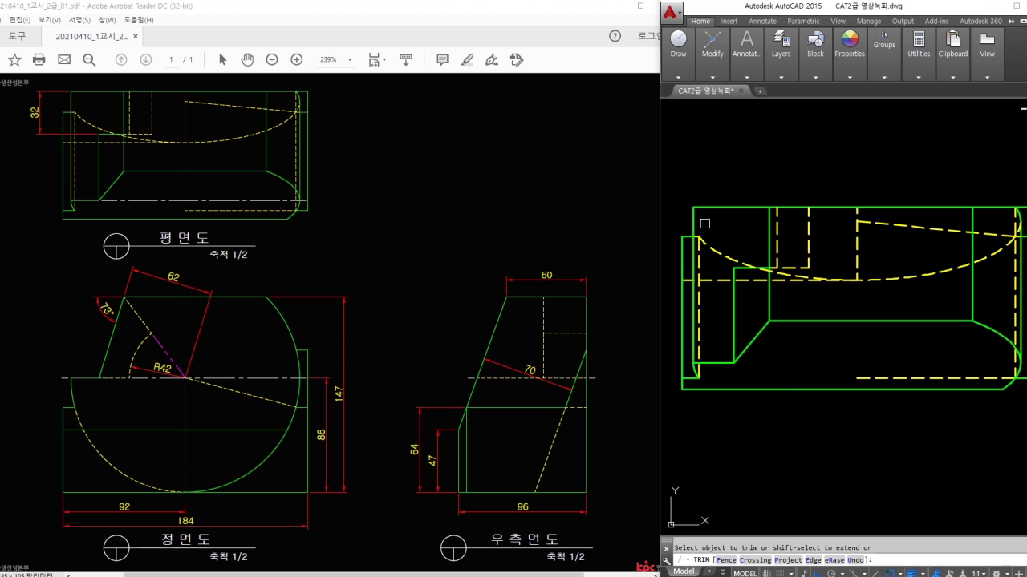
key(Escape)
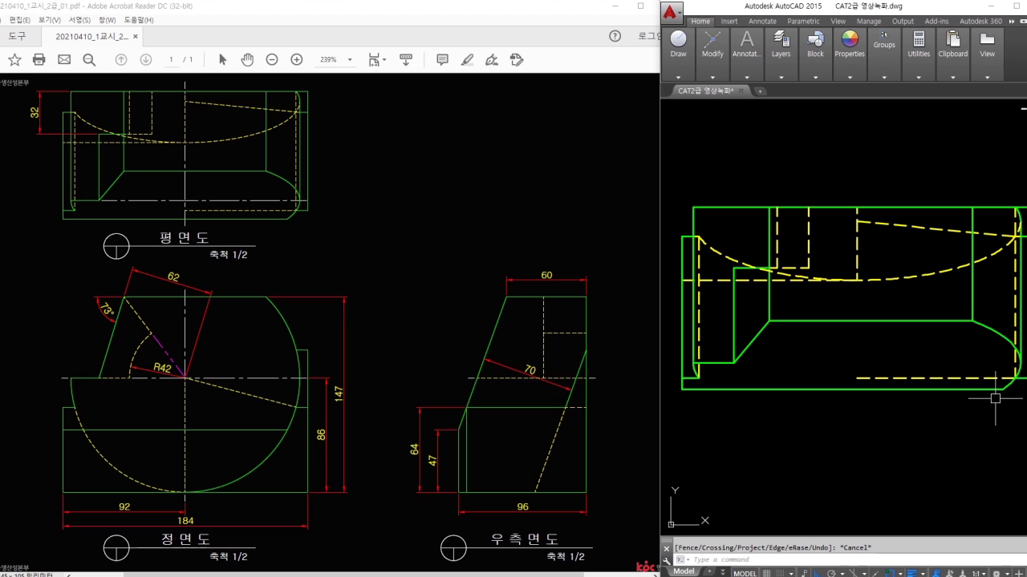
Step: Make 중심선 the current layer
middle_drag(922, 241, 929, 211)
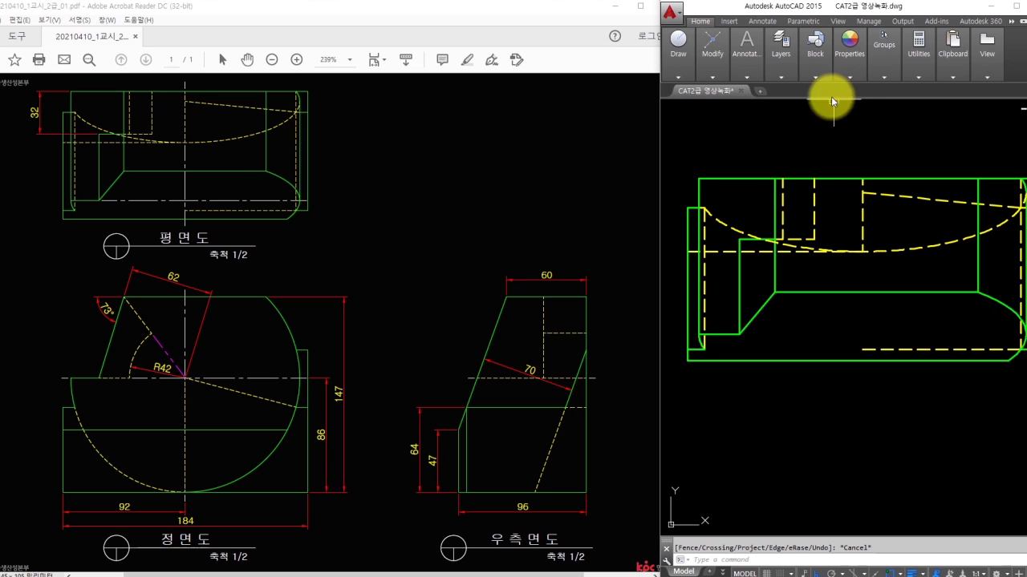
click(786, 73)
click(854, 88)
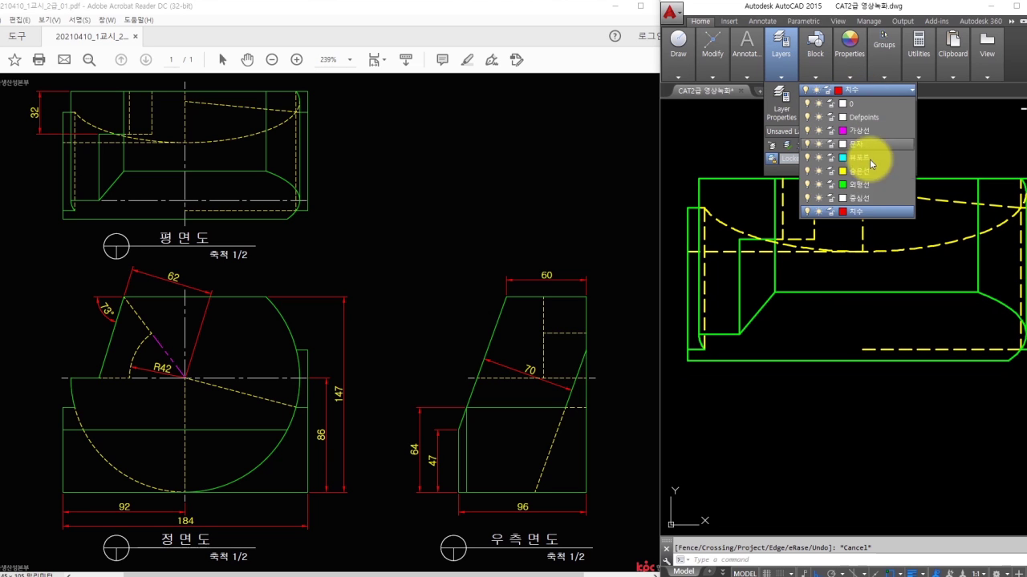
click(867, 200)
key(Escape)
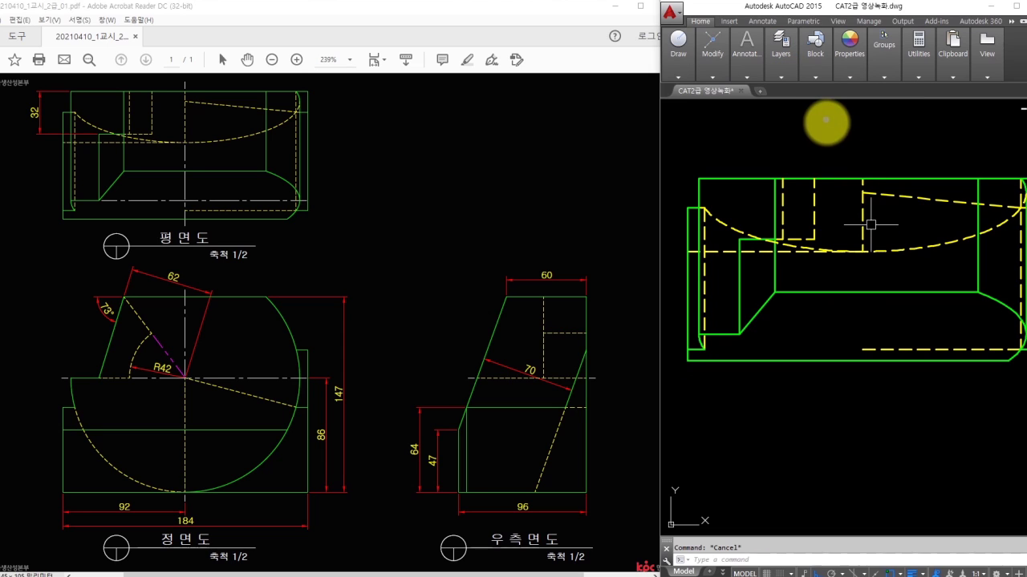
Step: Reduce the global linetype scale with the LTS command to shorten the dashes
mouse_move(825, 121)
mouse_down()
mouse_move(902, 160)
mouse_move(883, 160)
mouse_up()
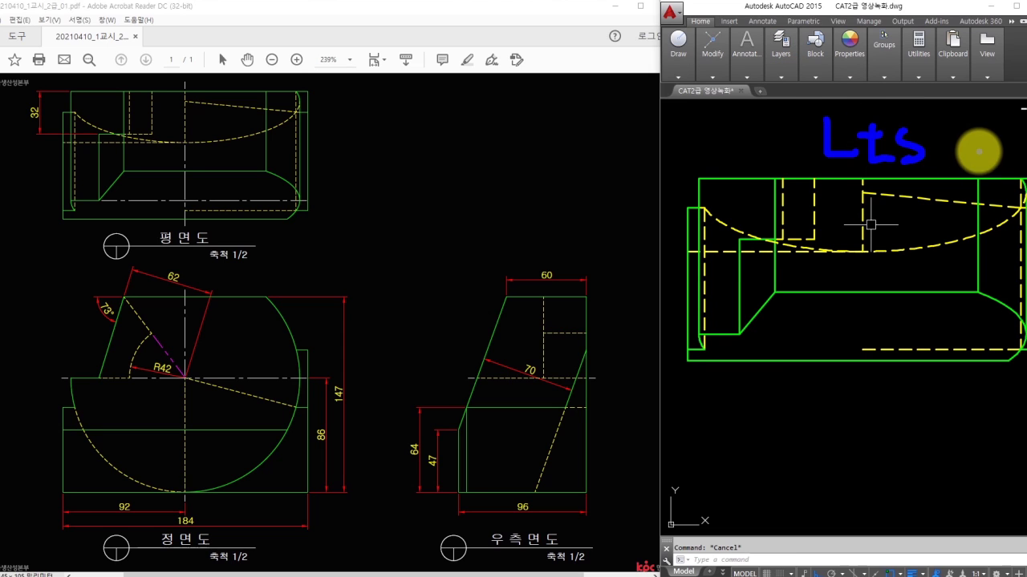
key(Escape)
text(lts)
key(Return)
key(Escape)
text(lts)
key(Return)
text(0)
key(Return)
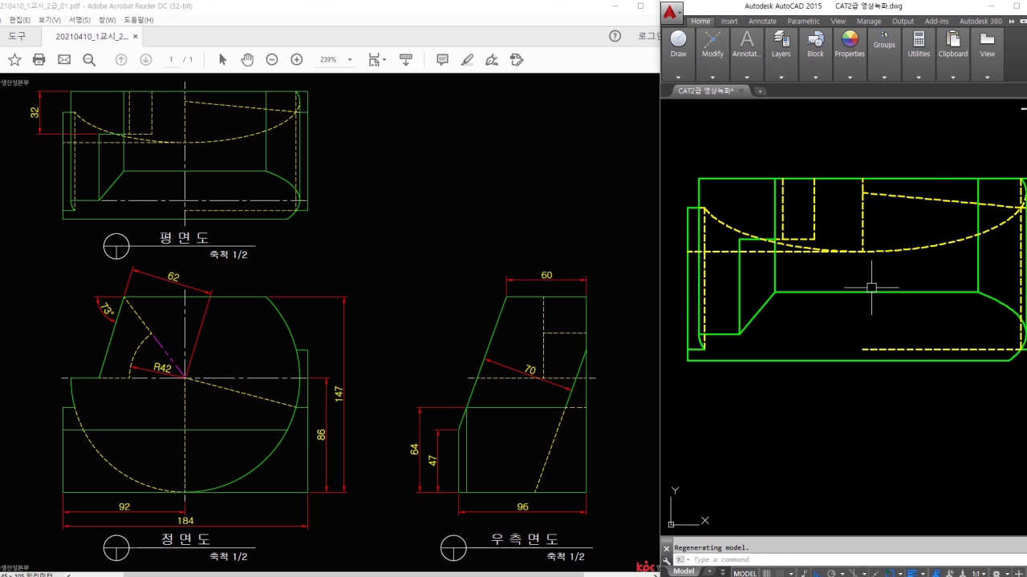
Step: Draw a short vertical centre line above the top view's upper edge and pull its lower end clear of the edge
click(863, 178)
scroll(864, 155, up, 4)
key(Escape)
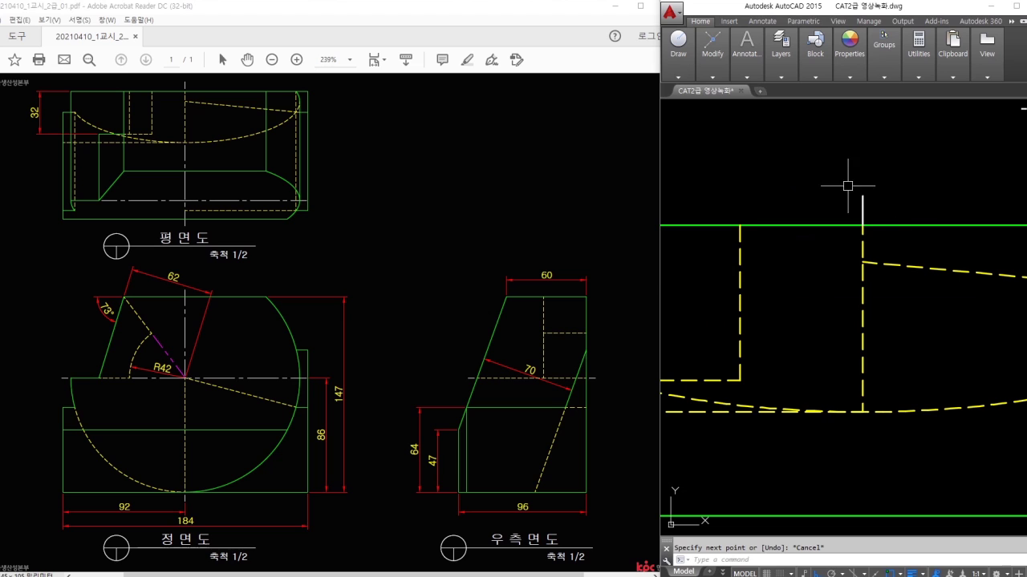
click(862, 211)
key(Escape)
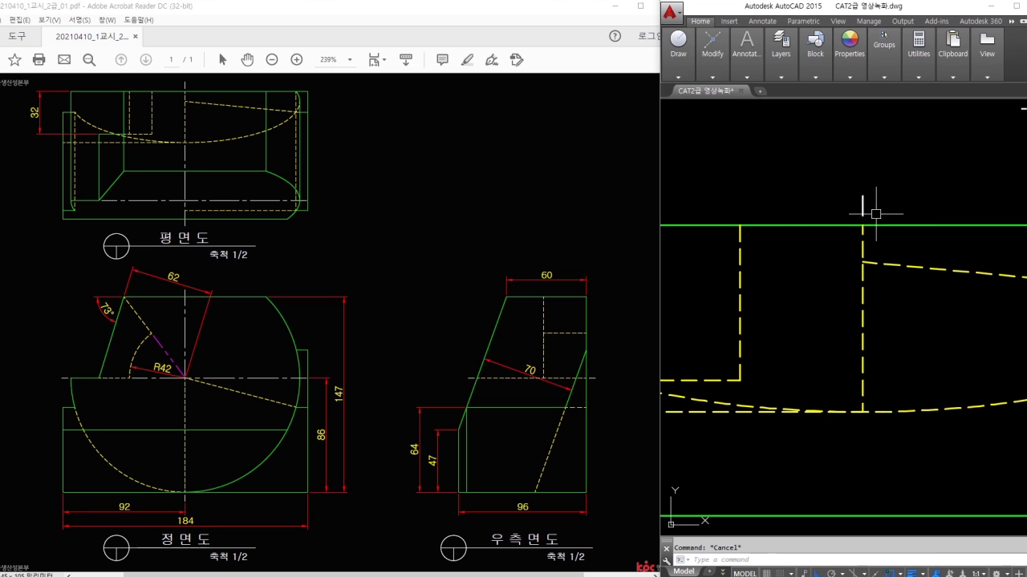
Step: Draw a vertical centre line from the lower end of the central hidden line to the top view's bottom edge
mouse_move(912, 326)
middle_down()
mouse_move(923, 328)
mouse_move(896, 194)
middle_up()
text(l)
key(Return)
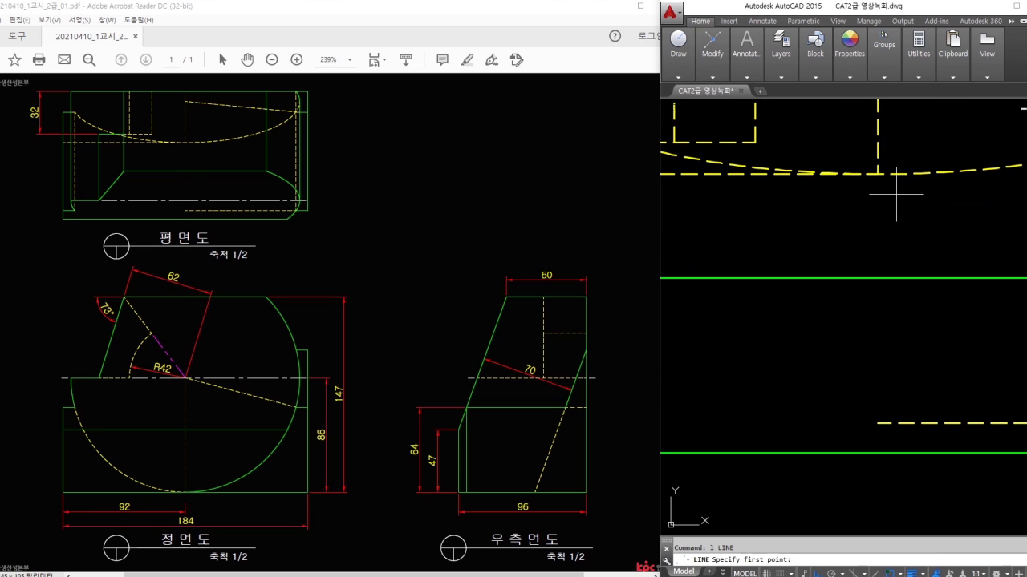
key(Escape)
click(879, 342)
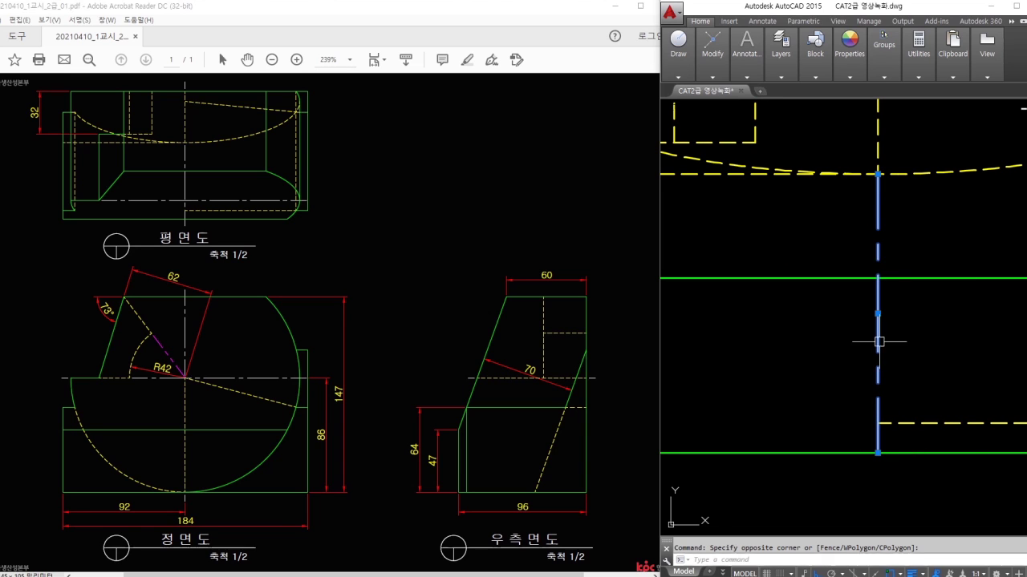
Step: Stretch the centre line's upper end 3 away from the hidden line and extend its lower end past the bottom edge
click(875, 174)
text(3)
key(Return)
middle_drag(915, 435, 915, 366)
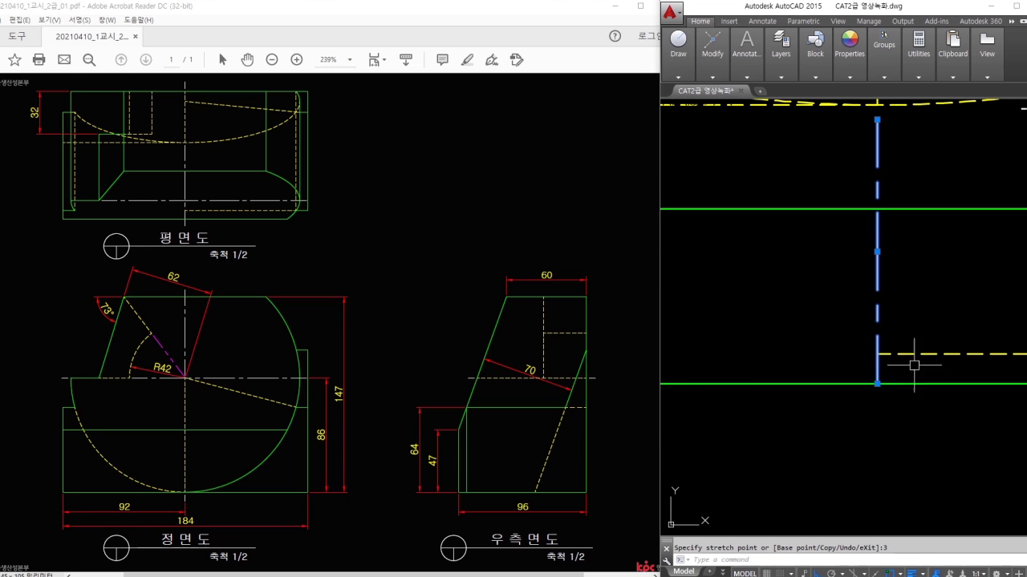
key(Escape)
key(Escape)
scroll(874, 409, down, 3)
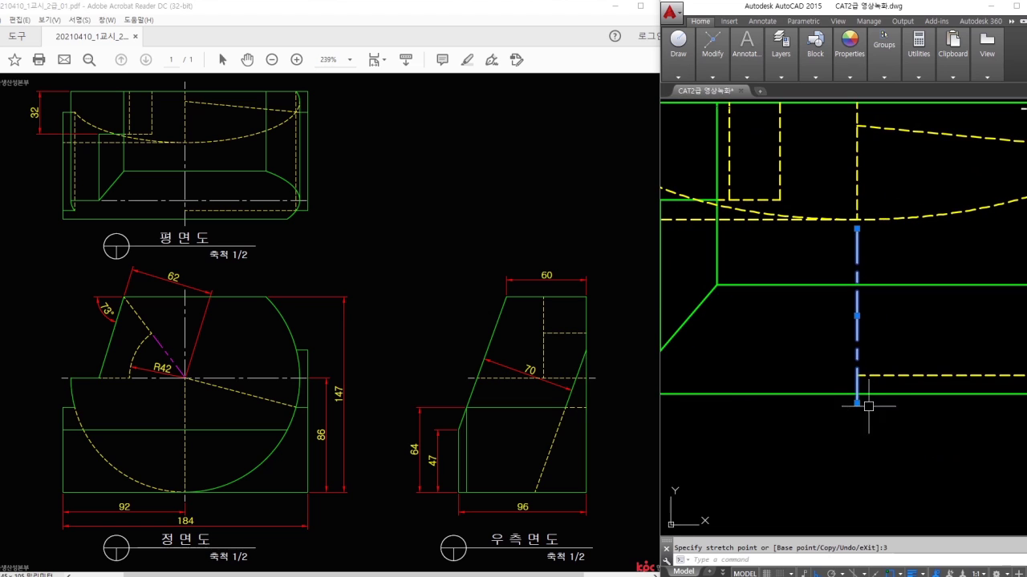
Step: Draw a horizontal centre line in the top view from the sloped edge's lower corner to the curved right edge
scroll(857, 337, down, 3)
text(l)
key(space)
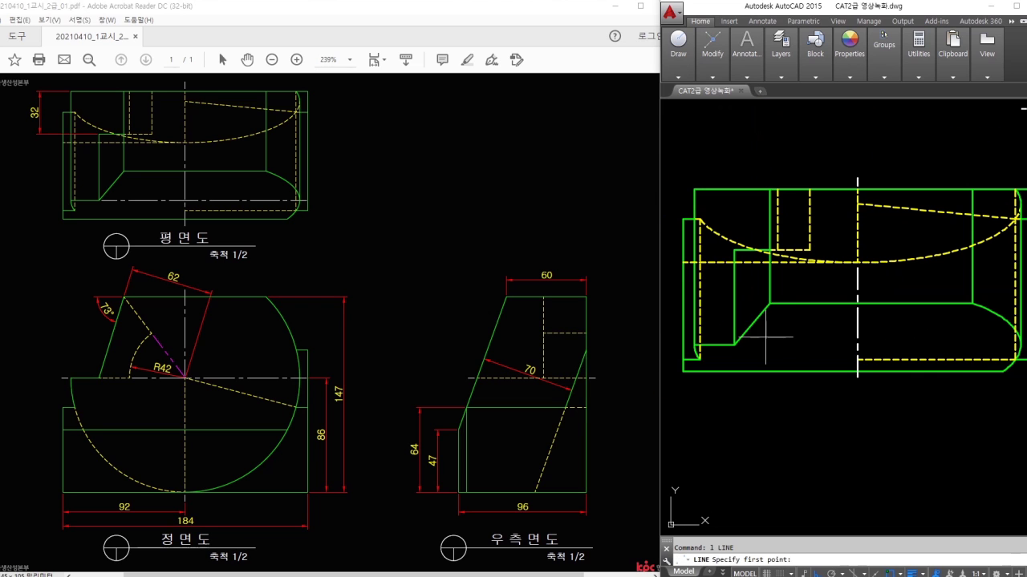
click(744, 341)
scroll(1020, 348, up, 2)
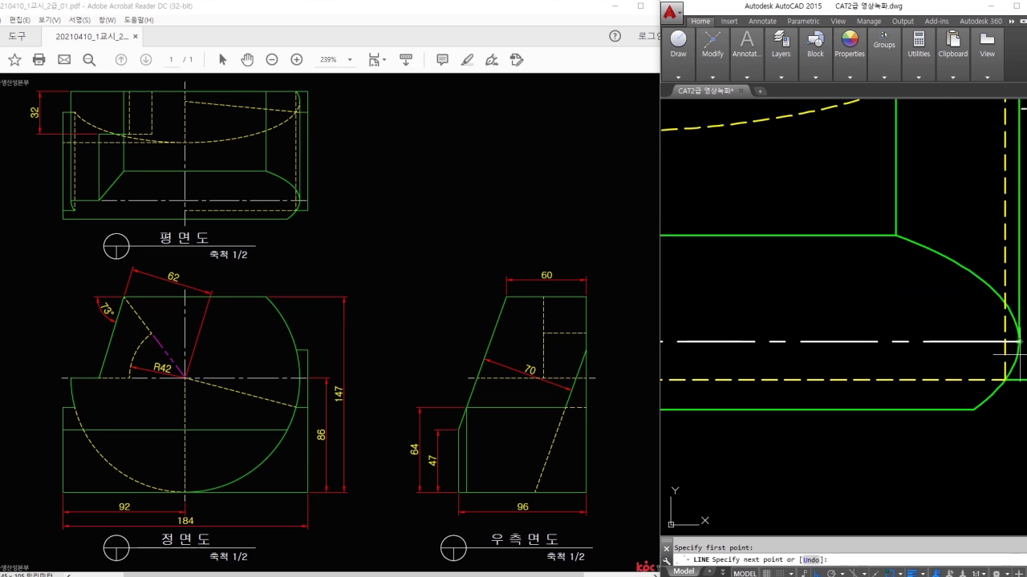
click(1019, 353)
key(Escape)
Step: Extend the horizontal centre line's right end past the curved edge and pull its left end clear of the sloped edge's corner
click(925, 342)
middle_drag(1001, 345, 944, 338)
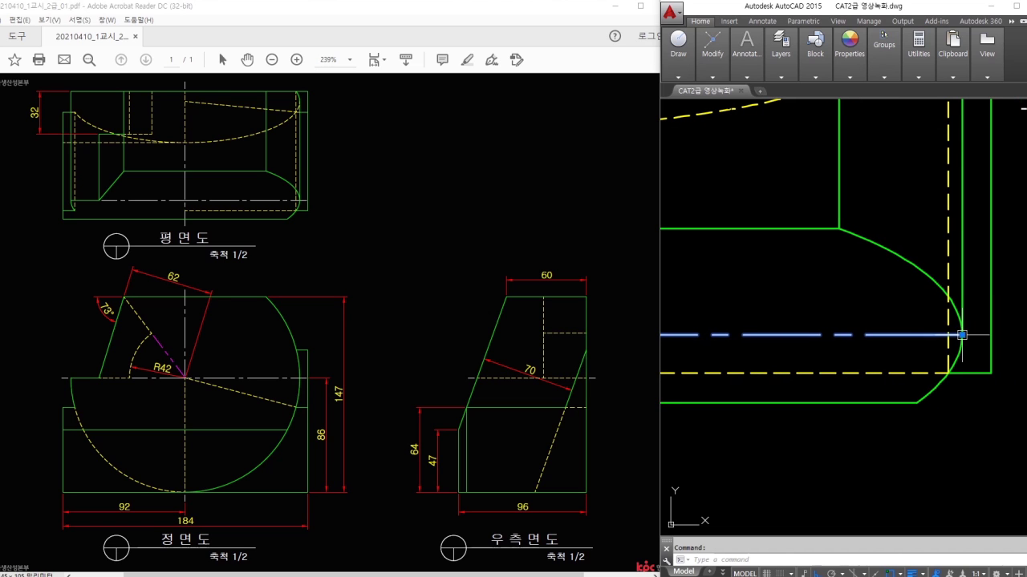
click(962, 334)
key(Escape)
scroll(873, 349, down, 3)
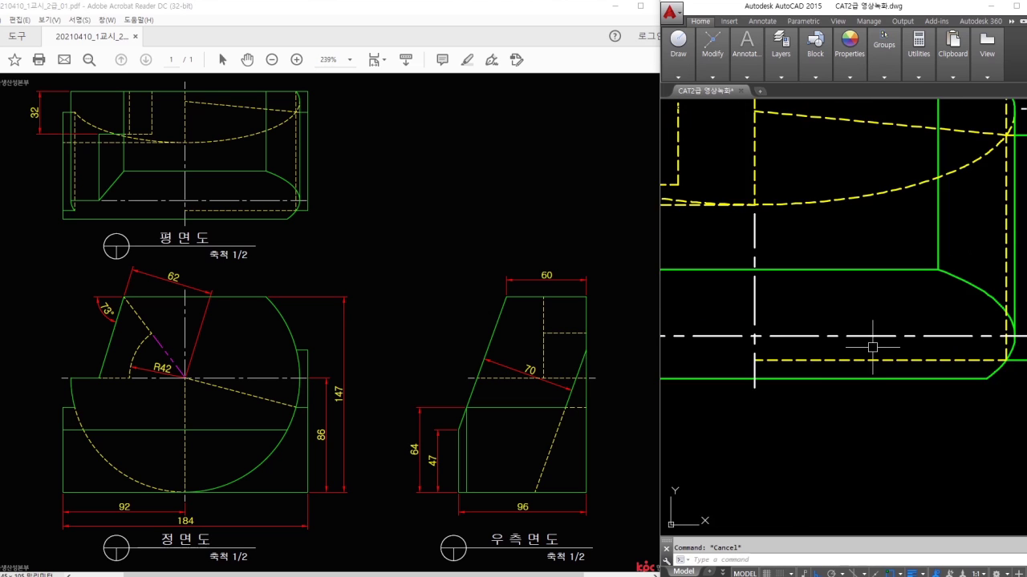
scroll(815, 323, up, 3)
click(745, 327)
click(733, 329)
key(Escape)
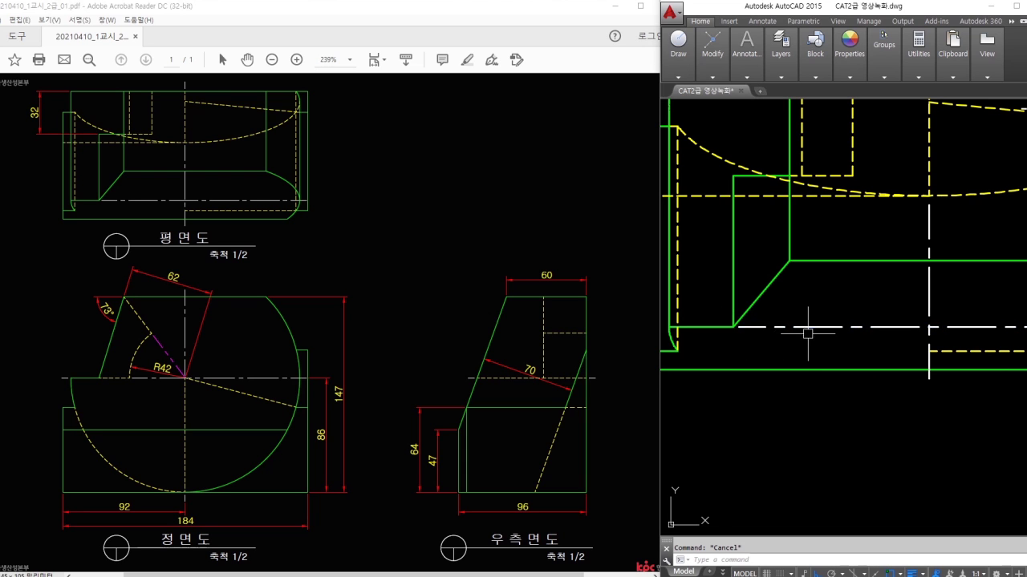
Step: Erase the existing line along the front view's horizontal axis
scroll(786, 309, down, 2)
middle_drag(828, 408, 810, 175)
middle_drag(853, 342, 847, 193)
key(Escape)
text(e)
key(space)
click(925, 340)
key(space)
Step: Draw centre lines in the front view from the R42 arc's lower end to the right curve and from the circle centre to the top edge
click(736, 341)
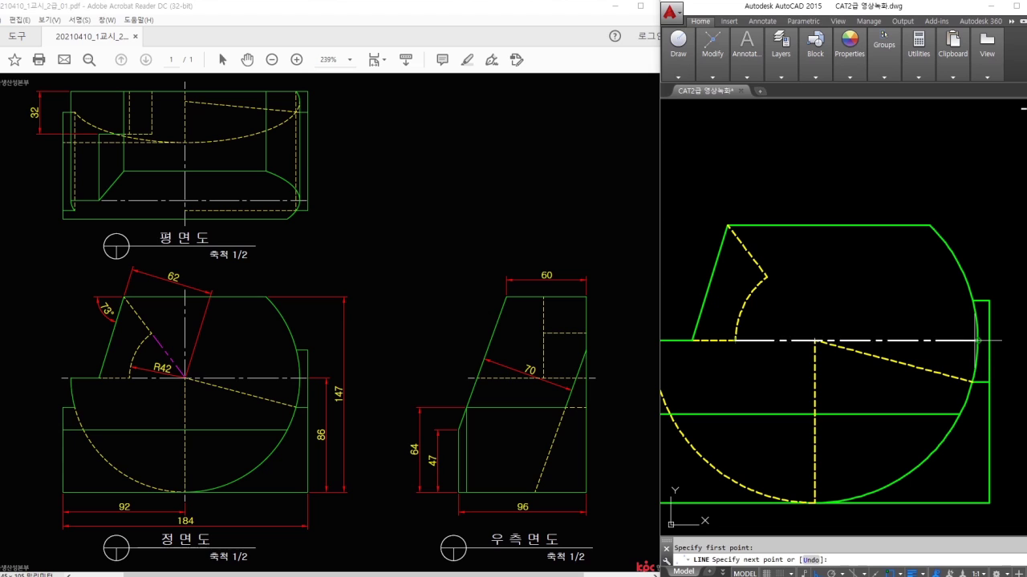
key(Escape)
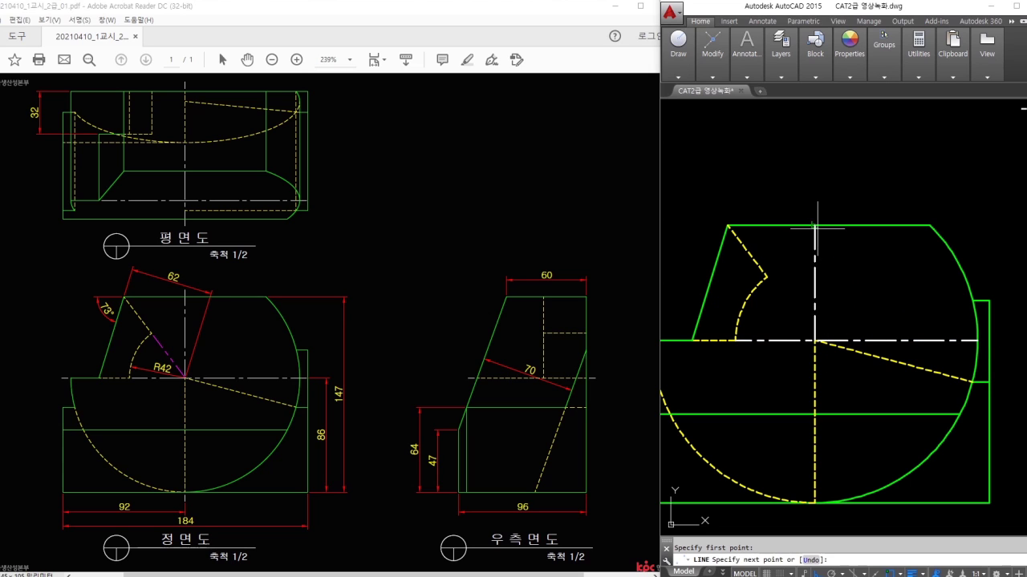
key(space)
click(814, 341)
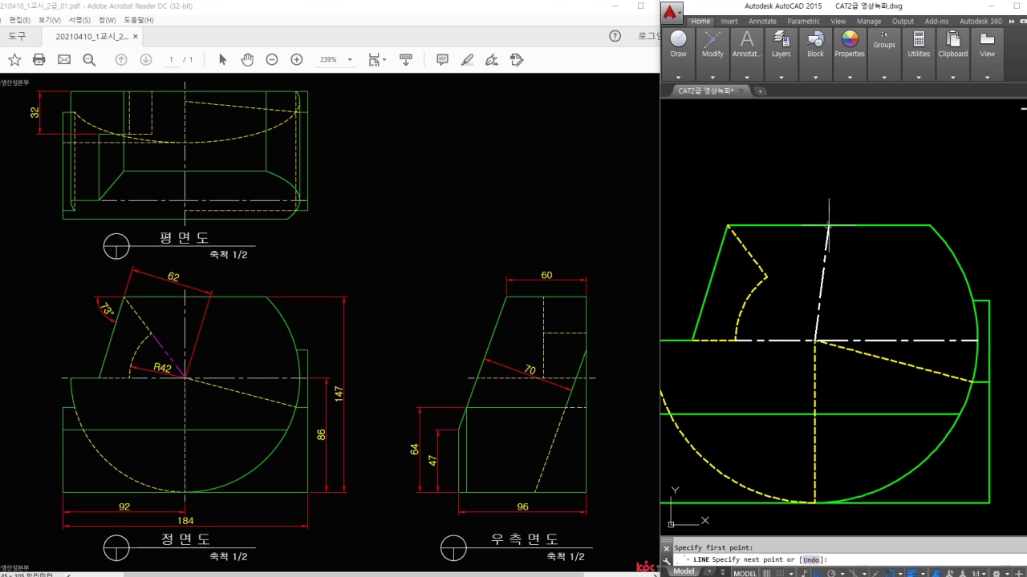
key(Escape)
Step: Extend the vertical centre line's upper end and the horizontal centre line's right end by 5 beyond the front view outline
middle_drag(830, 264, 898, 245)
click(883, 213)
click(882, 206)
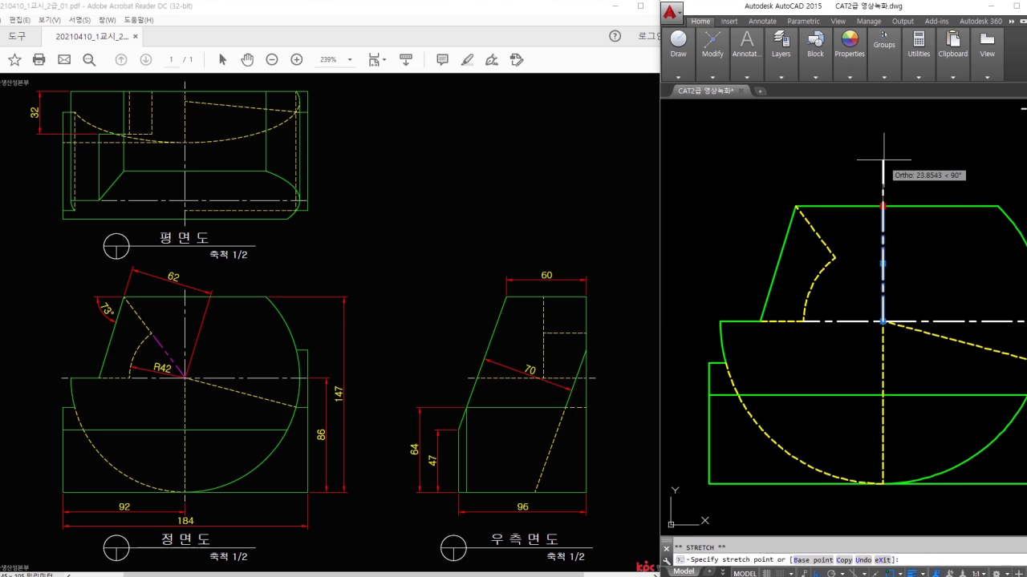
text(5)
key(space)
middle_drag(983, 251, 921, 245)
click(976, 316)
click(985, 316)
text(5)
key(space)
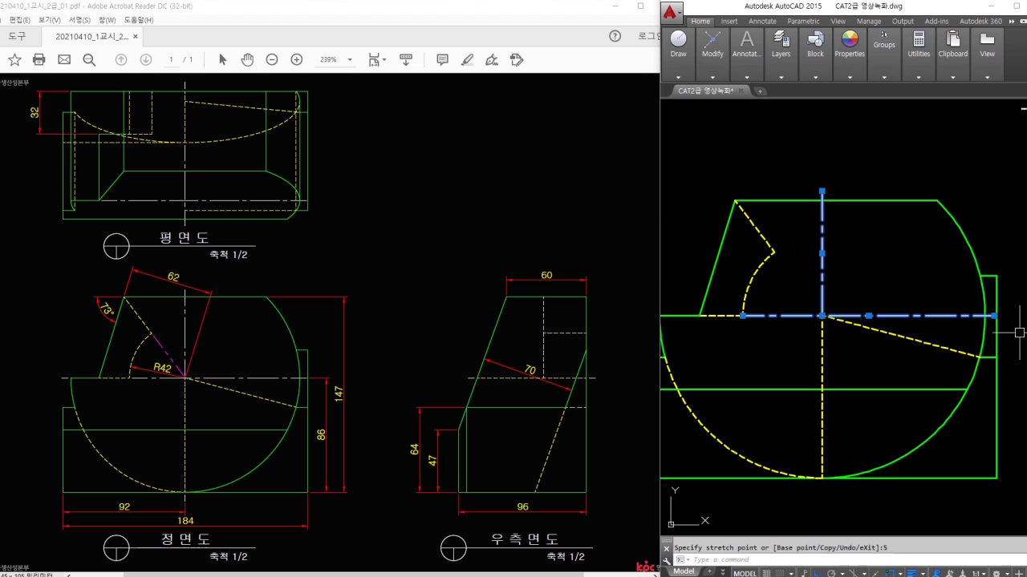
Step: Pull the horizontal centre line's left end 2 away from the R42 arc's lower end
click(743, 316)
text(2)
key(space)
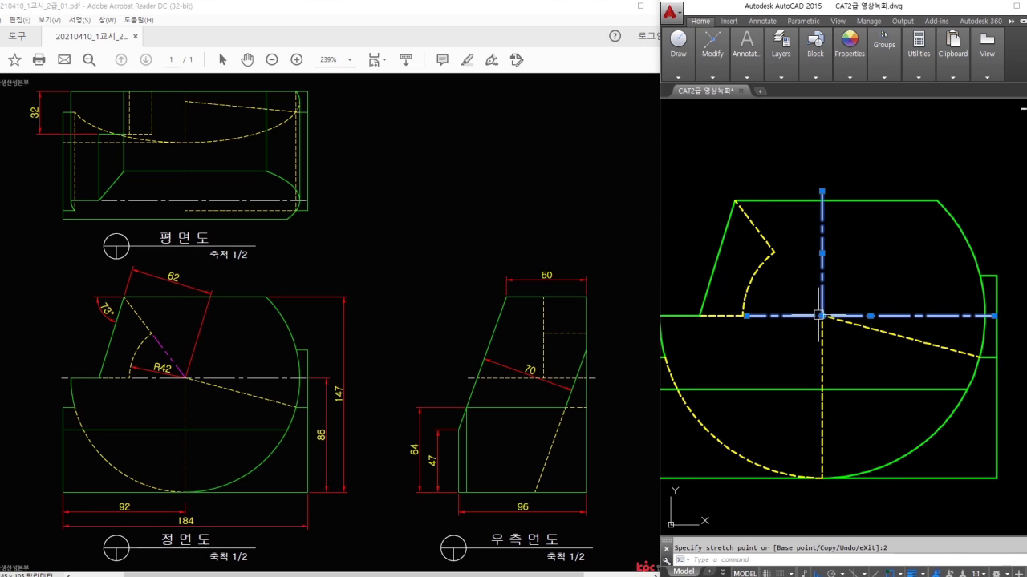
key(Escape)
Step: Draw a horizontal centre line stub 6 long beyond the front view's left edge and pull its inner end clear of the outline
scroll(821, 316, up, 2)
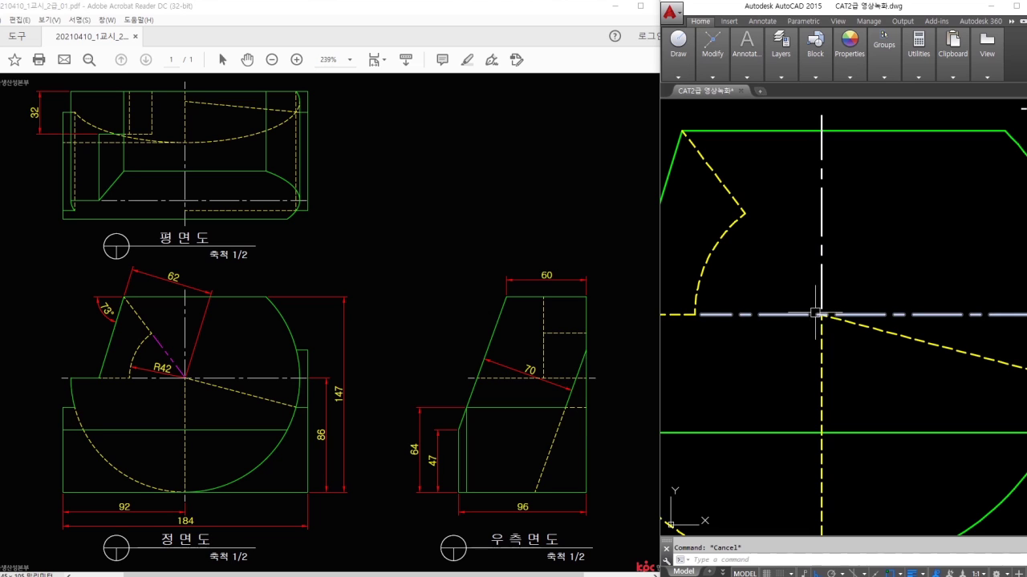
middle_drag(753, 324, 865, 322)
text(l)
key(space)
text(6)
key(space)
key(Escape)
click(794, 308)
scroll(816, 309, up, 2)
key(Escape)
Step: Draw a short vertical centre line stub below the front view's bottom edge and pull its upper end clear of the edge
scroll(811, 310, down, 2)
middle_drag(872, 324, 850, 277)
scroll(850, 278, down, 2)
middle_drag(961, 376, 805, 264)
scroll(828, 312, up, 2)
text(l)
key(space)
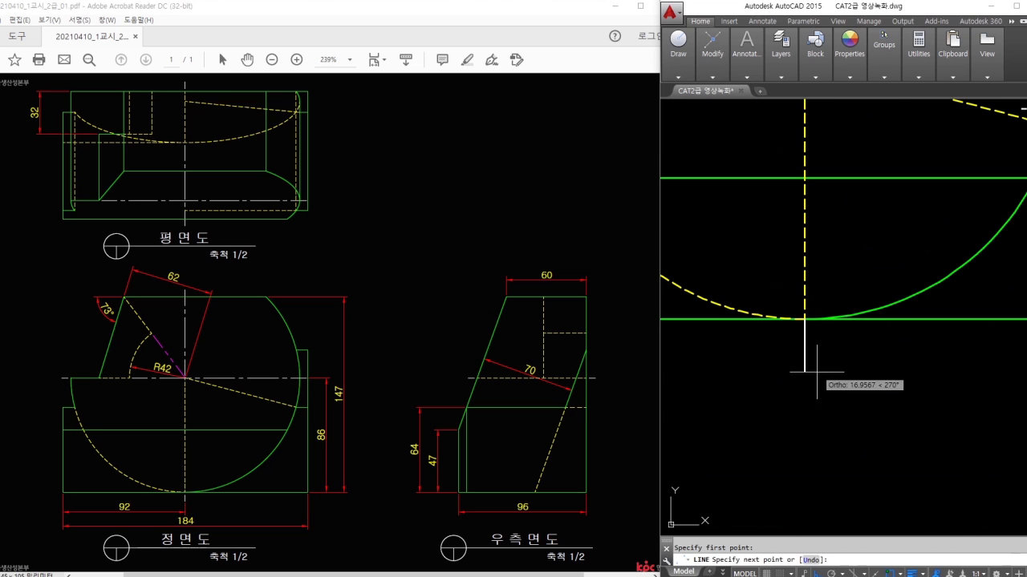
key(Escape)
click(804, 337)
key(Escape)
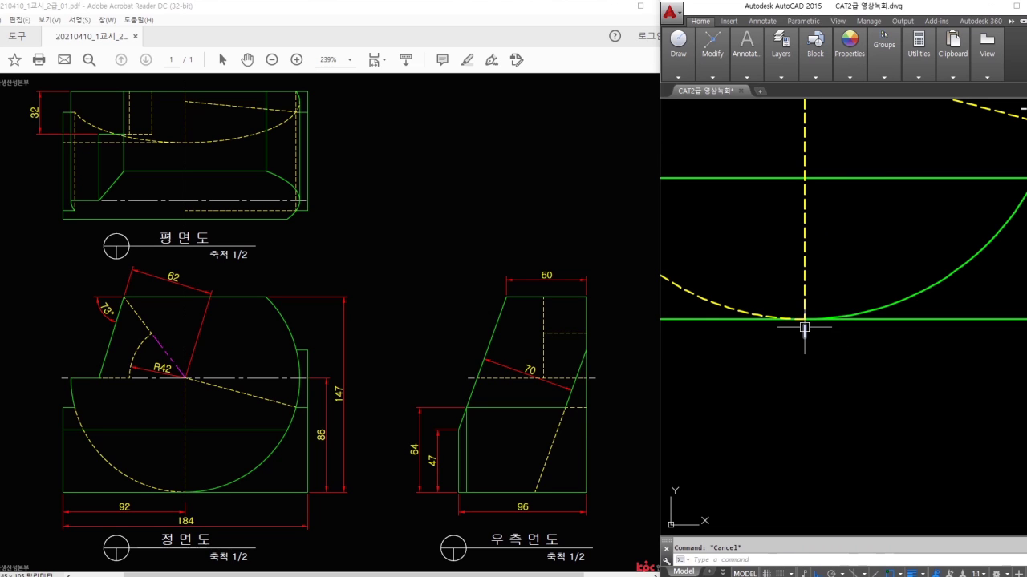
Step: Erase the leftover line above the right side view
scroll(788, 324, down, 5)
scroll(944, 211, up, 2)
text(e)
key(Return)
click(867, 171)
click(867, 171)
key(Return)
Step: Draw a horizontal centre line stub 6 long outward from the left end of the right side view's long horizontal hidden line
text(l)
key(Return)
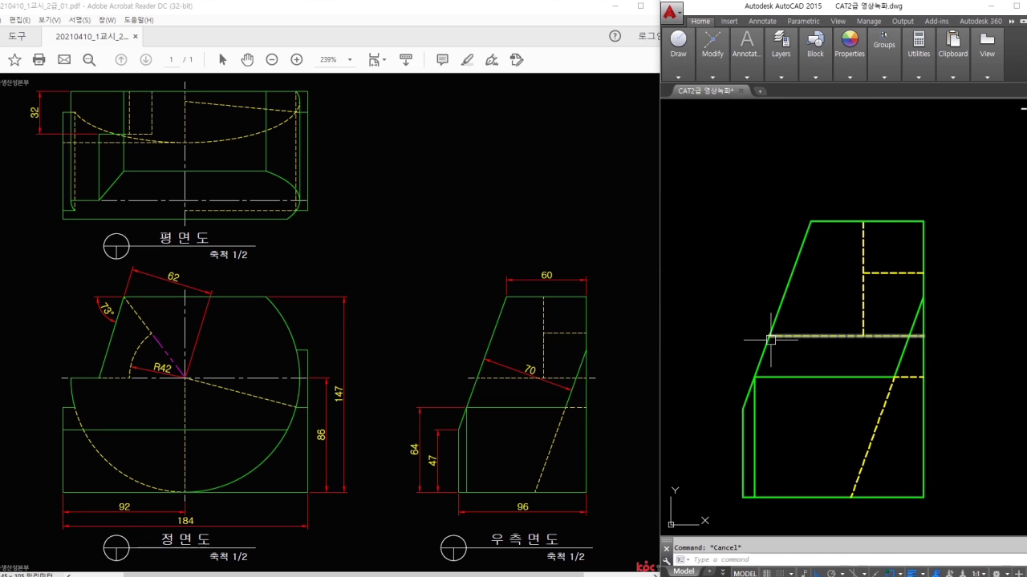
click(772, 337)
text(6)
key(Return)
key(Escape)
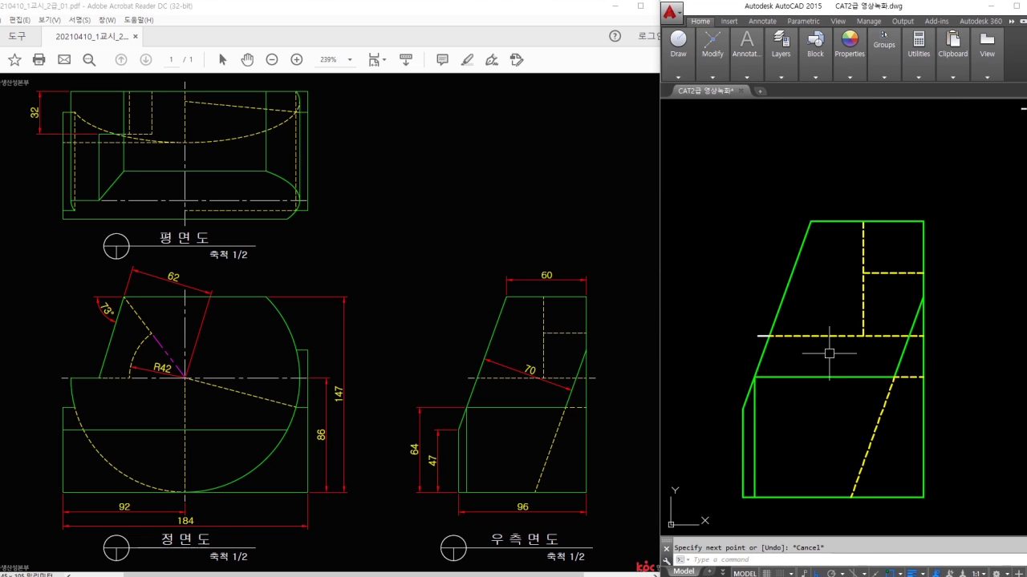
Step: Draw a matching stub beyond the right side view's right edge and pull both stubs' inner ends clear of the outline
key(Return)
scroll(767, 336, up, 2)
middle_drag(1004, 347, 948, 344)
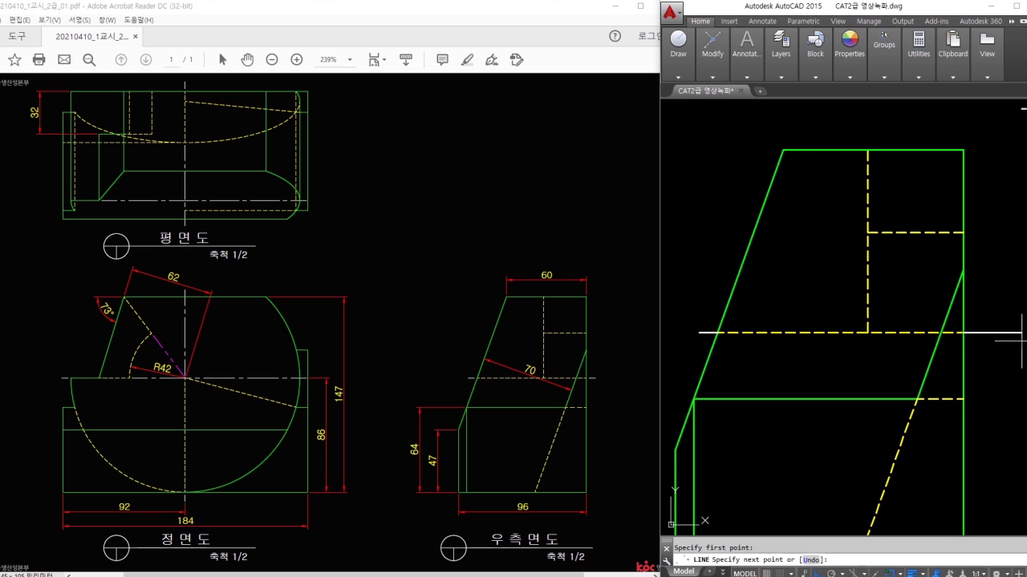
click(974, 332)
click(702, 332)
key(Escape)
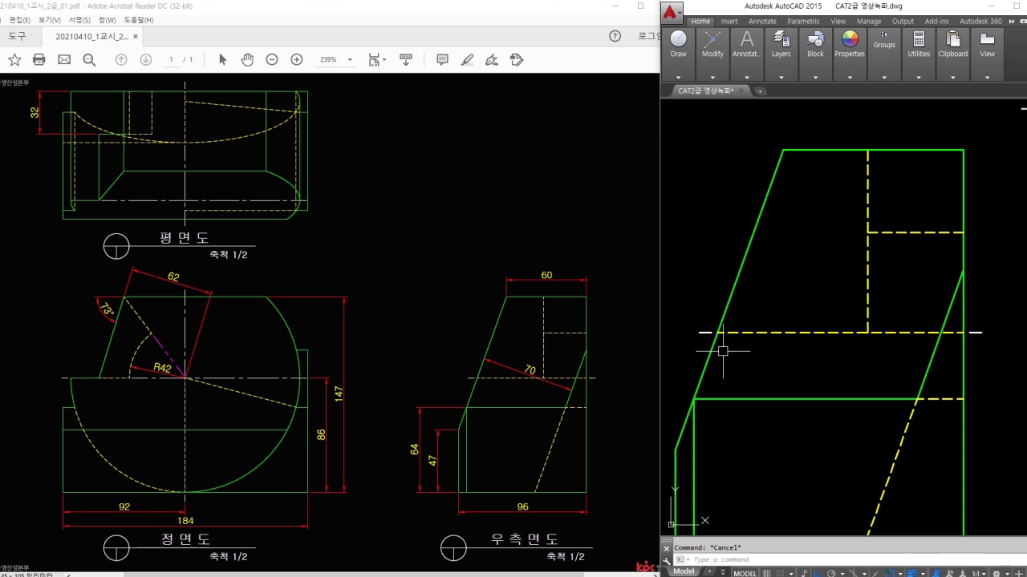
Step: Erase the diagonal projection line between the top view and the right side view
scroll(721, 351, down, 5)
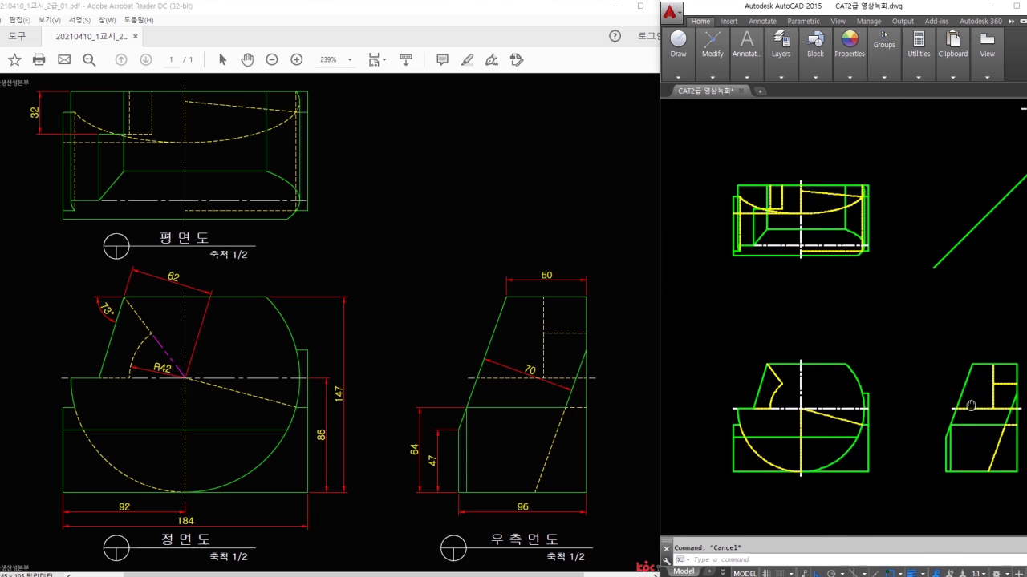
click(1023, 254)
click(974, 192)
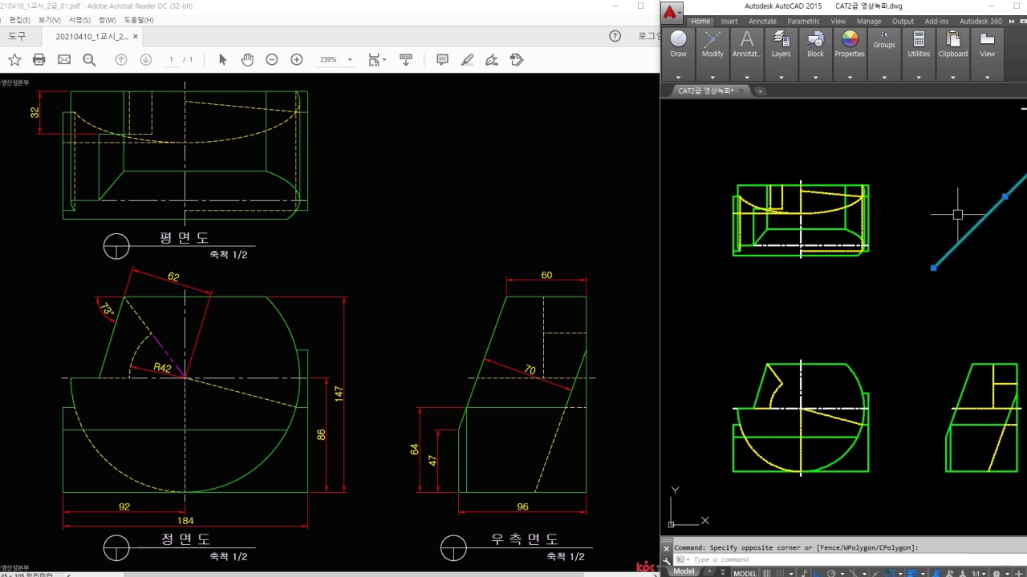
text(e)
key(Return)
Step: Make the 가상선 layer current and draw a phantom line from the R42 arc's upper end to the front view's circle centre
click(778, 66)
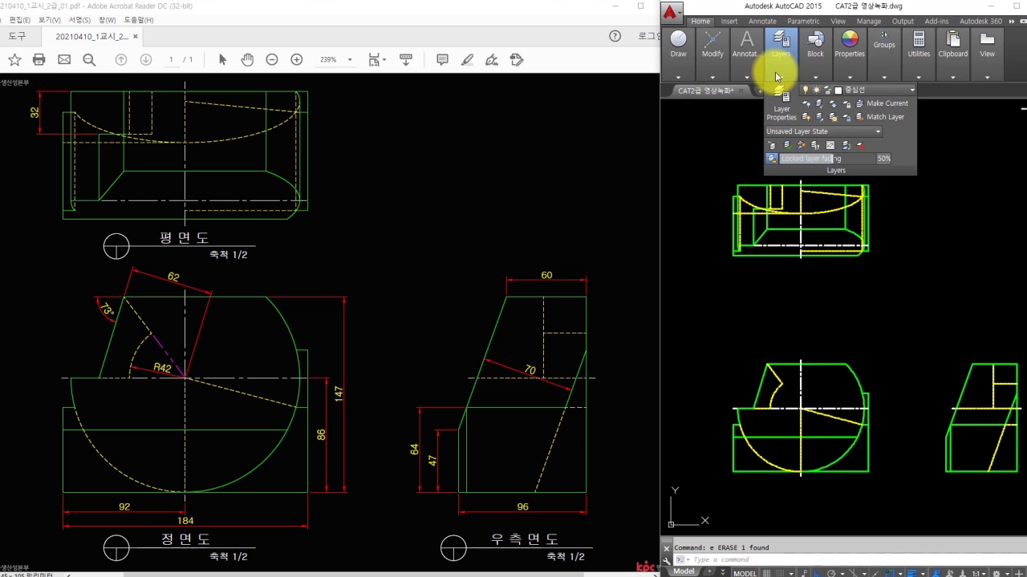
click(844, 91)
click(864, 133)
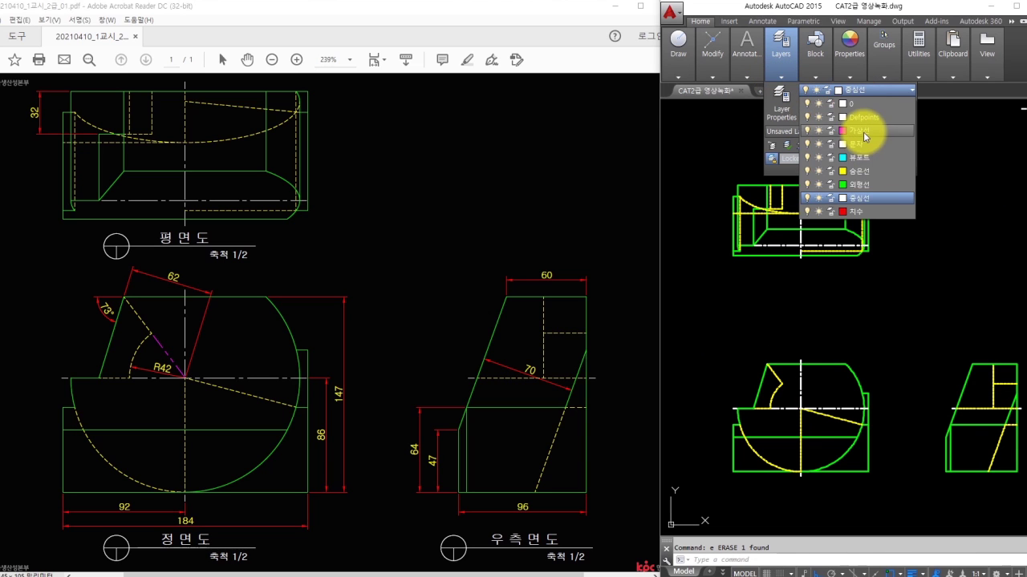
scroll(786, 393, up, 5)
text(l)
key(Return)
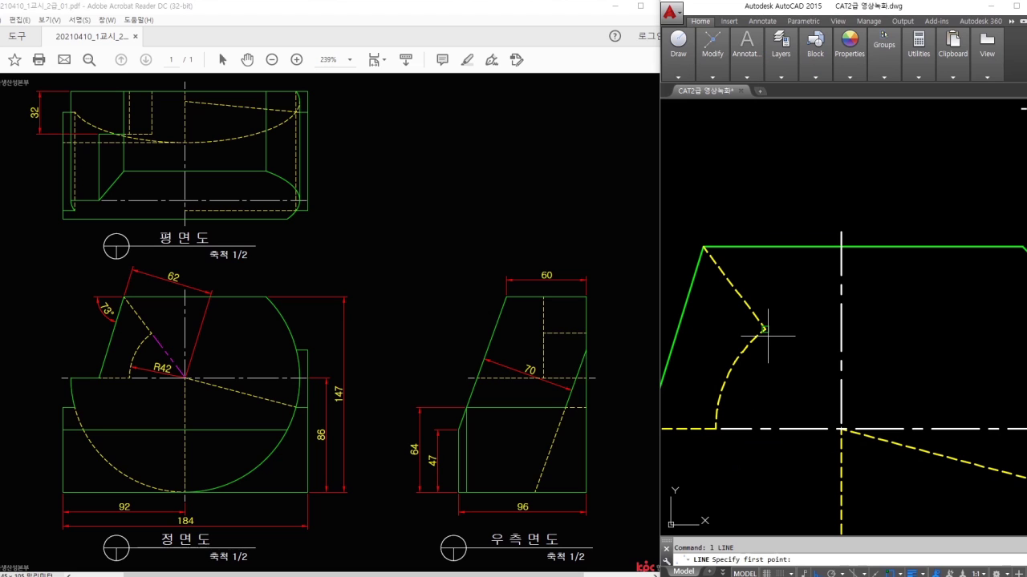
click(768, 329)
click(841, 430)
key(Escape)
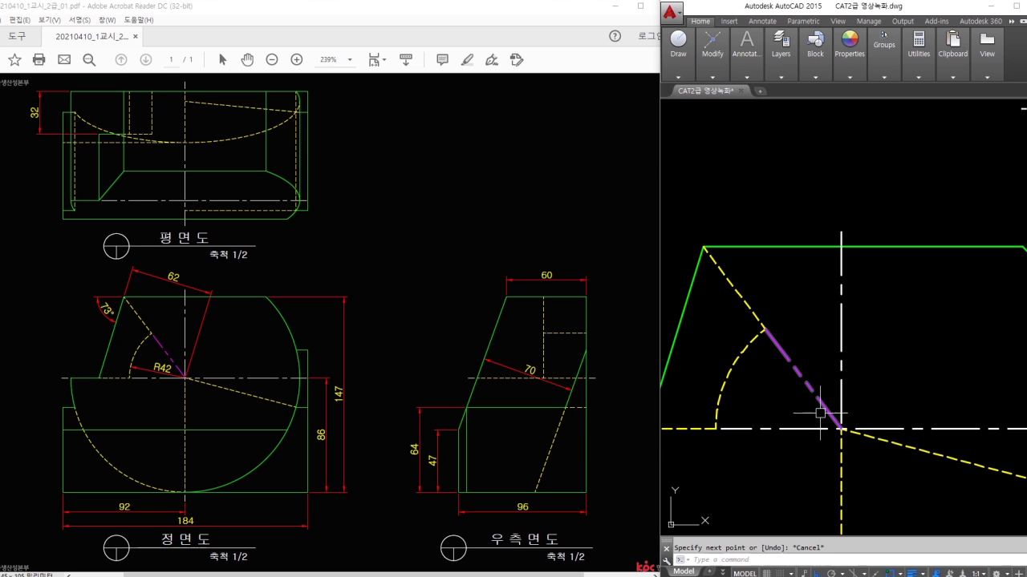
Step: Switch to the reference PDF in Acrobat Reader and examine where the phantom line meets the R42 arc in the front view
scroll(776, 395, up, 3)
click(148, 341)
ctrl+scroll(161, 350, up, 1)
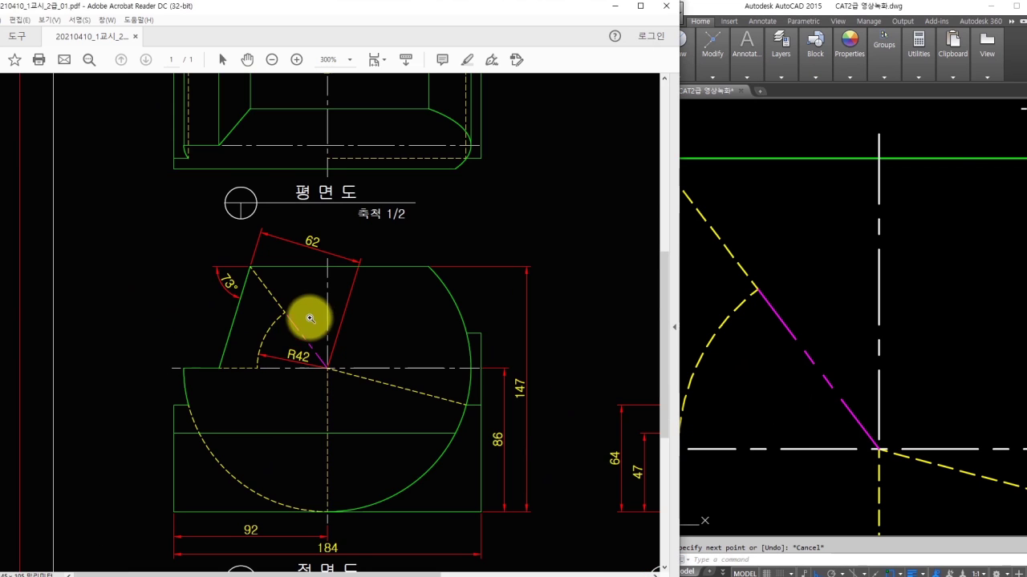
ctrl+scroll(296, 322, up, 1)
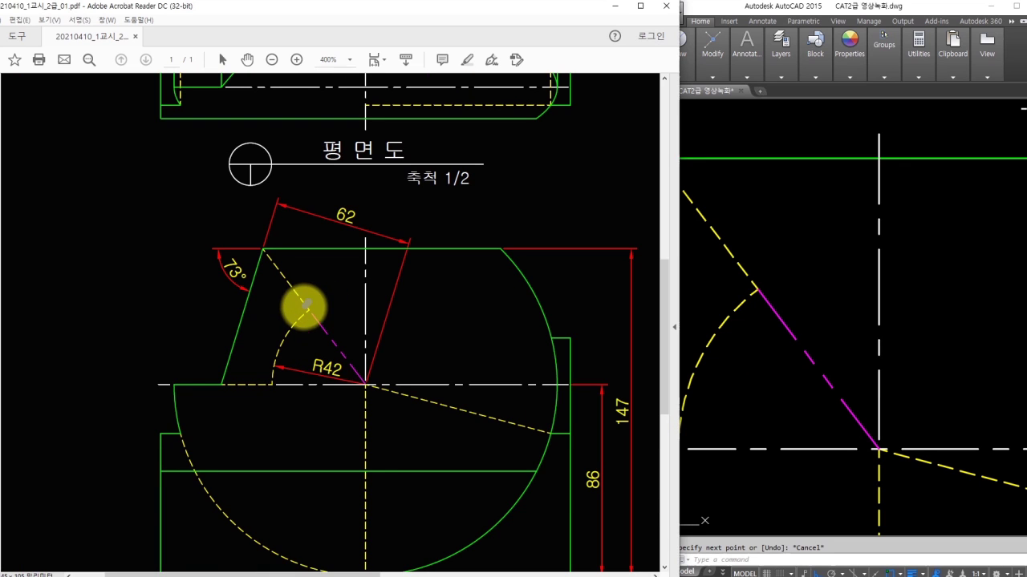
drag(319, 318, 320, 304)
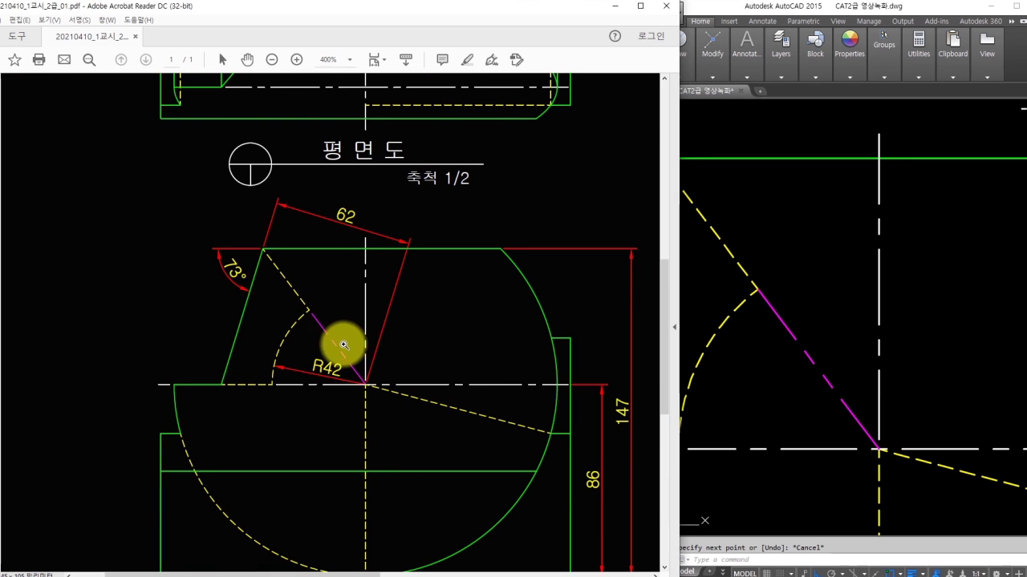
ctrl+scroll(339, 347, up, 2)
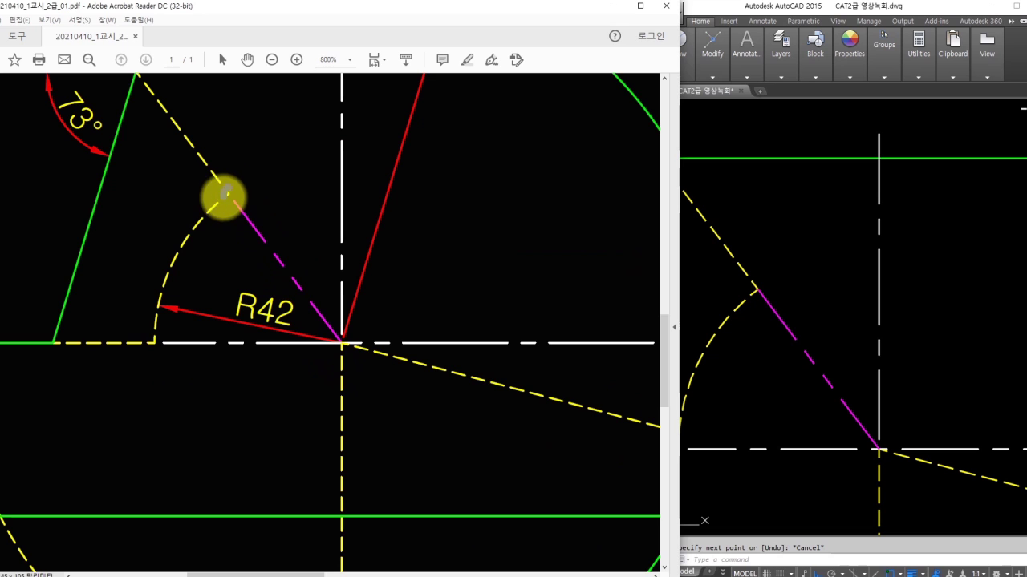
ctrl+scroll(364, 279, down, 2)
ctrl+scroll(364, 279, down, 2)
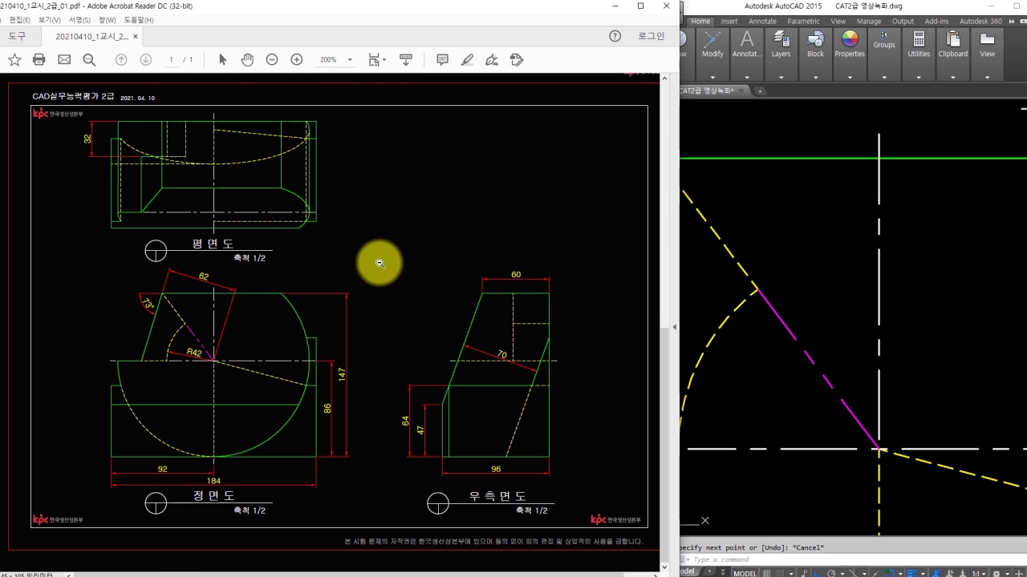
drag(551, 481, 556, 493)
Step: Switch back to AutoCAD and shorten the phantom line's upper end with Lengthen, using a delta of -2
click(795, 352)
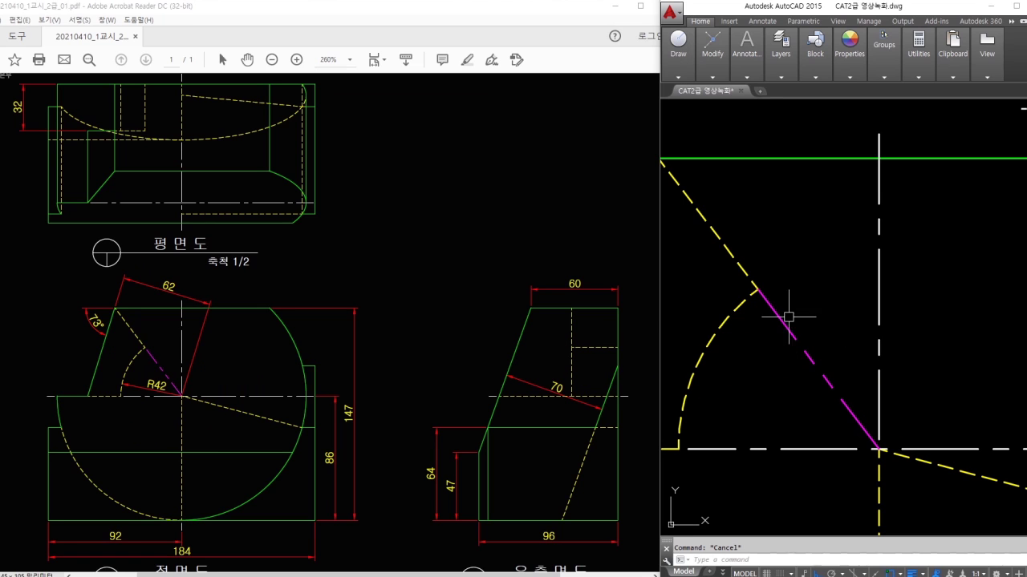
text(lect an)
key(Return)
text(de)
key(Return)
text(-2)
key(Return)
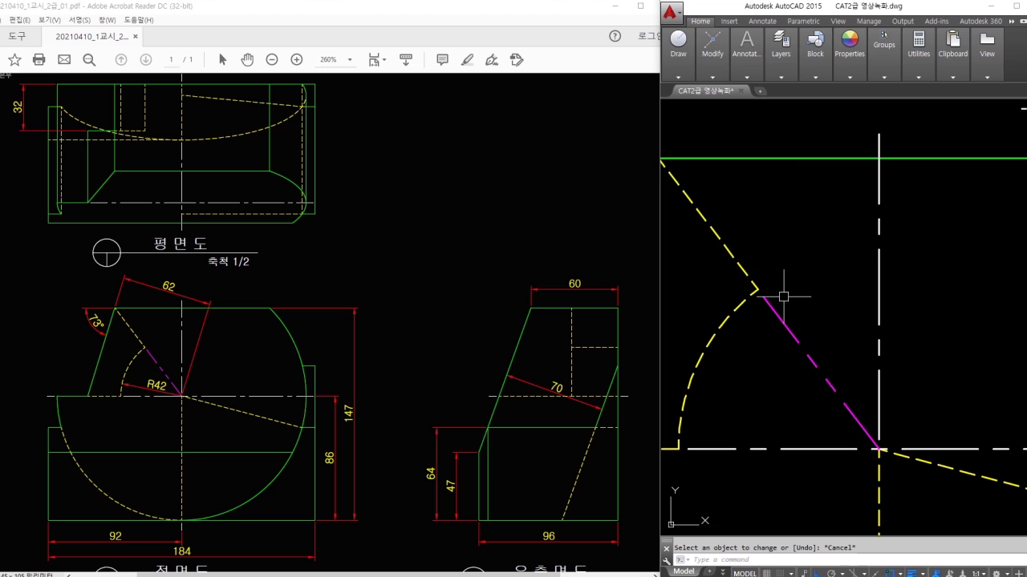
Step: Make the 치수 layer current
scroll(778, 297, down, 6)
mouse_move(827, 243)
middle_down()
mouse_move(818, 292)
mouse_move(827, 252)
mouse_move(847, 231)
middle_up()
scroll(818, 291, up, 2)
mouse_move(815, 54)
click(853, 88)
key(Escape)
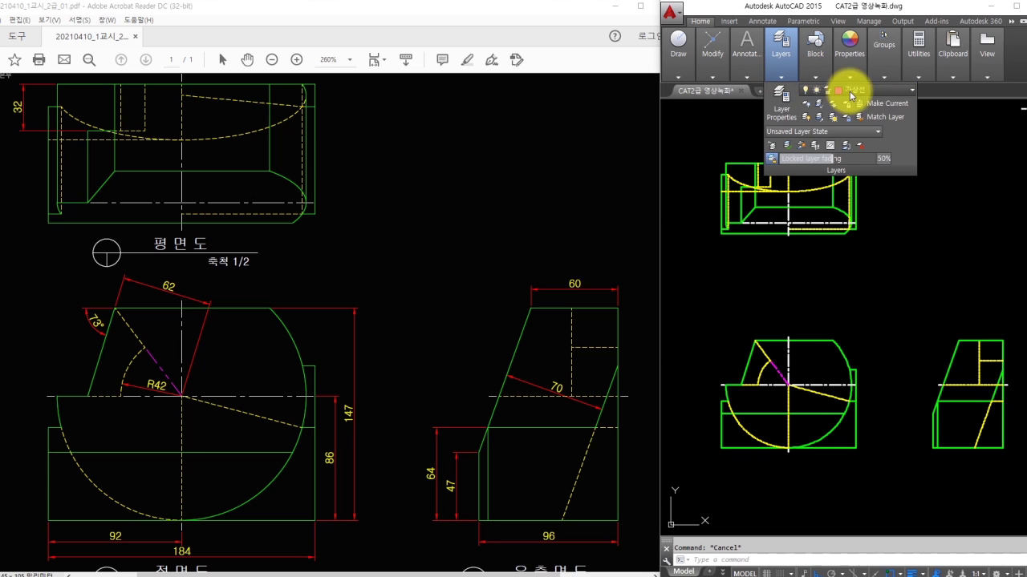
click(855, 90)
click(855, 208)
Step: Add a vertical linear dimension beside the top view from its upper edge down to the step's horizontal edge
text(d)
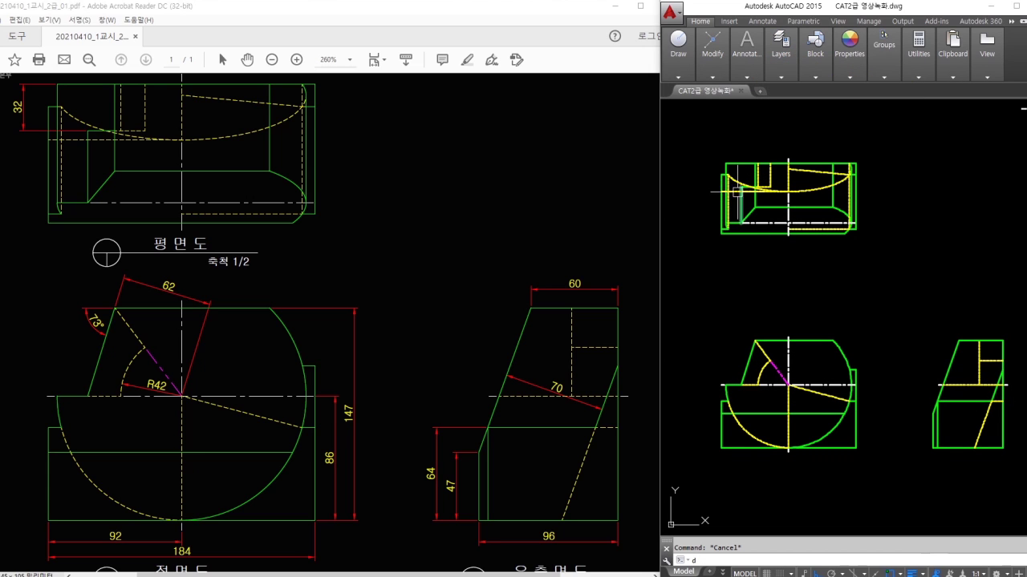
text(li)
key(Return)
scroll(737, 193, up, 5)
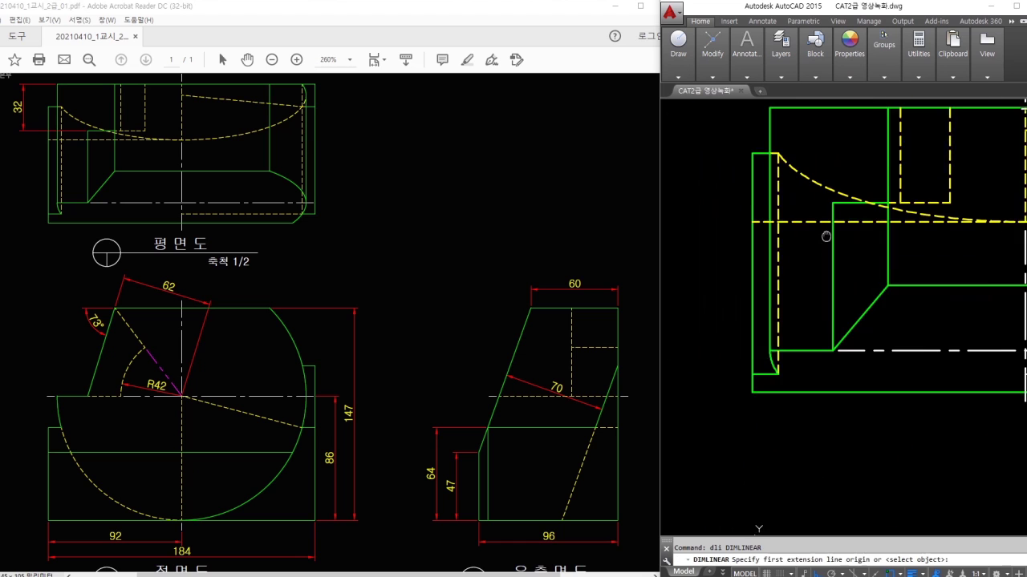
click(856, 232)
click(793, 137)
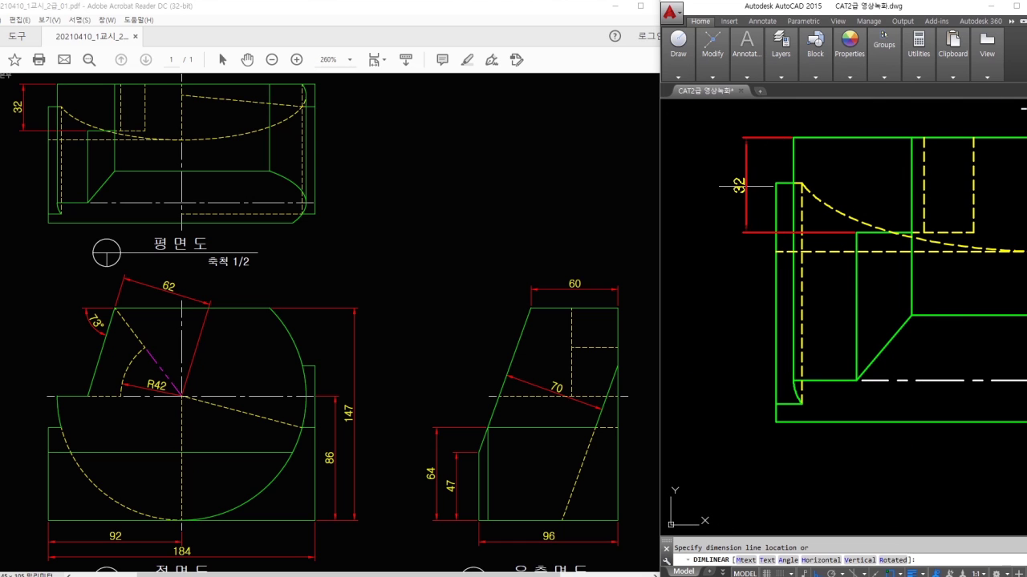
click(736, 189)
Step: Add an angular dimension outside the front view's upper-left corner, between the slanted edge and the extension of the top edge
scroll(866, 291, down, 4)
scroll(852, 332, up, 4)
text(da)
key(Return)
click(854, 286)
click(884, 238)
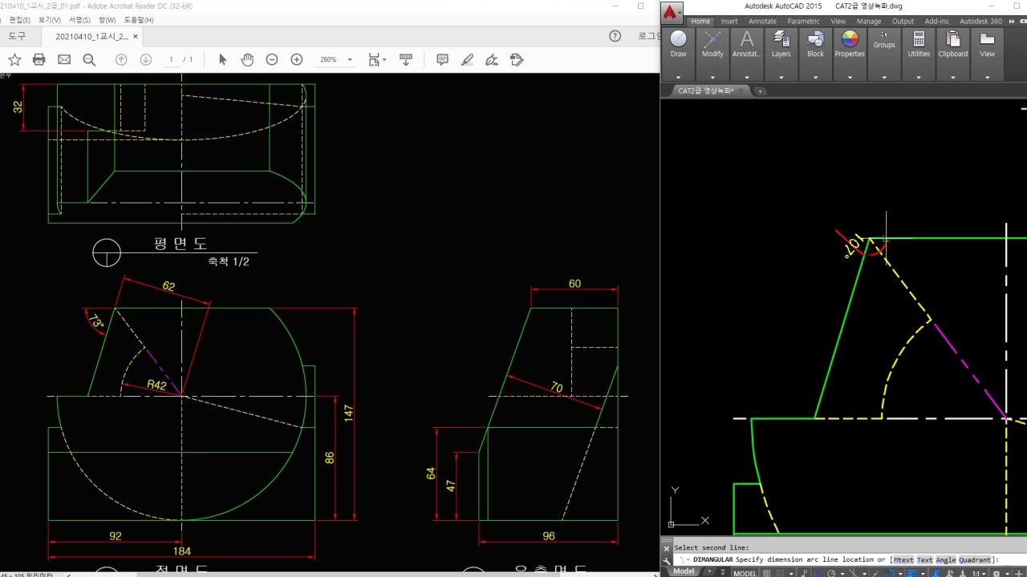
click(825, 281)
Step: Add a radius dimension to the dashed arc in the front view, with its text inside the arc
middle_drag(1009, 397, 979, 358)
text(dra)
key(Return)
click(865, 333)
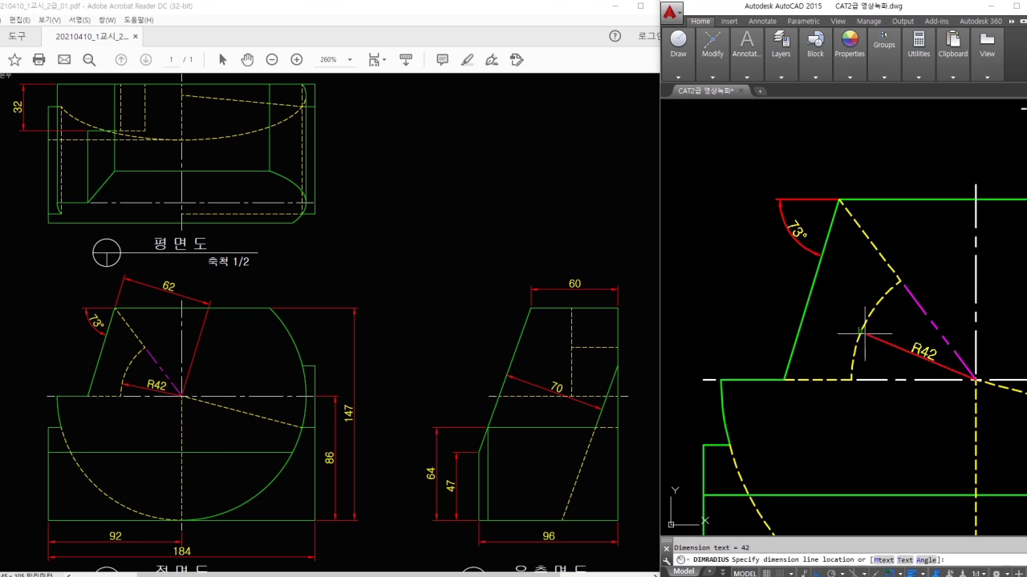
click(883, 361)
mouse_move(884, 361)
middle_down()
mouse_move(842, 336)
mouse_move(865, 371)
mouse_move(828, 386)
middle_up()
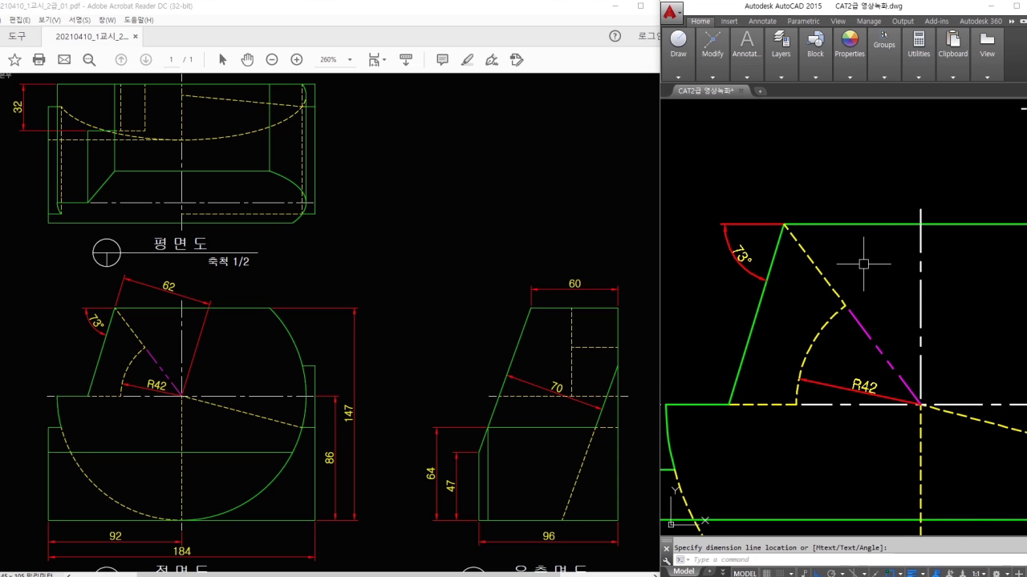
click(793, 152)
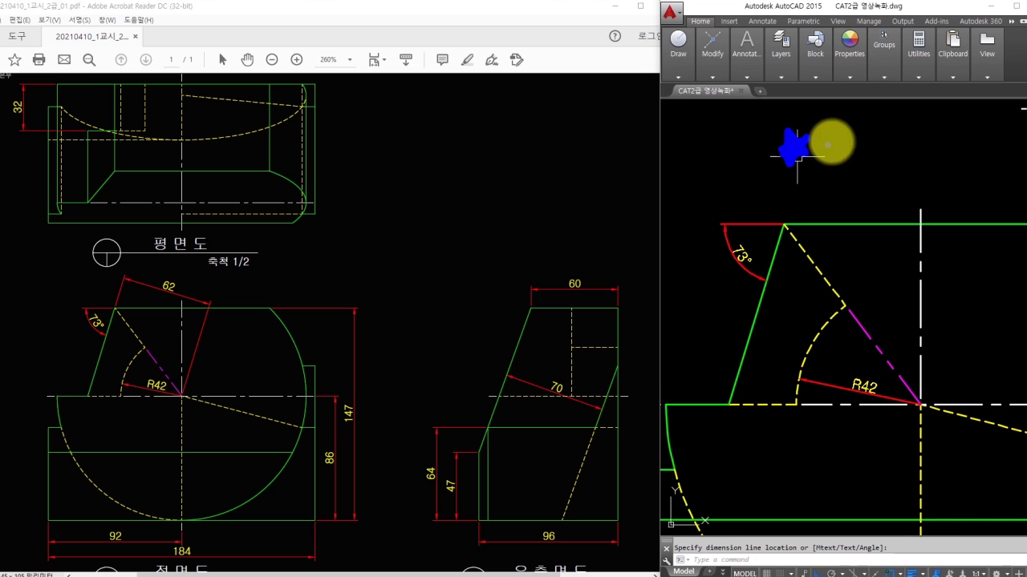
mouse_move(860, 142)
mouse_down()
mouse_move(910, 142)
mouse_move(914, 166)
mouse_up()
key(Escape)
Step: Add a rotated linear dimension from the front view's upper-left corner to the circle centre, with its angle taken from the slanted edge
text(dl)
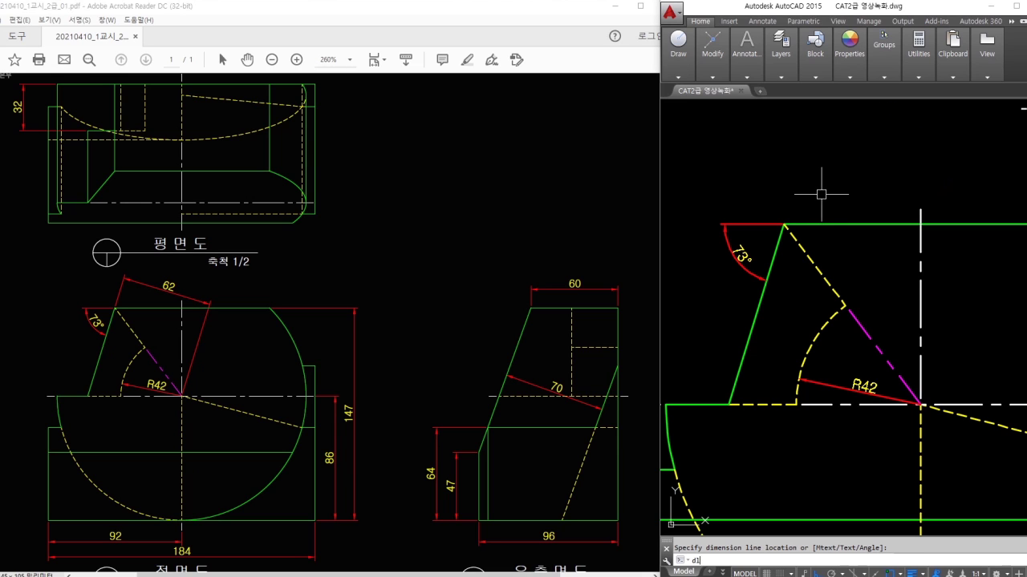
text(i)
key(Return)
middle_drag(848, 200, 834, 213)
click(770, 238)
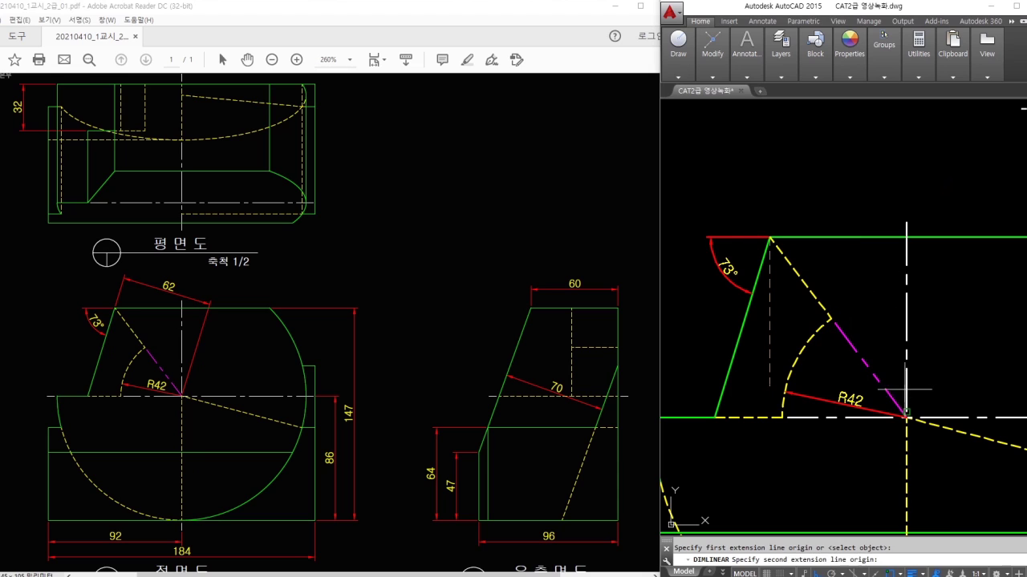
click(906, 418)
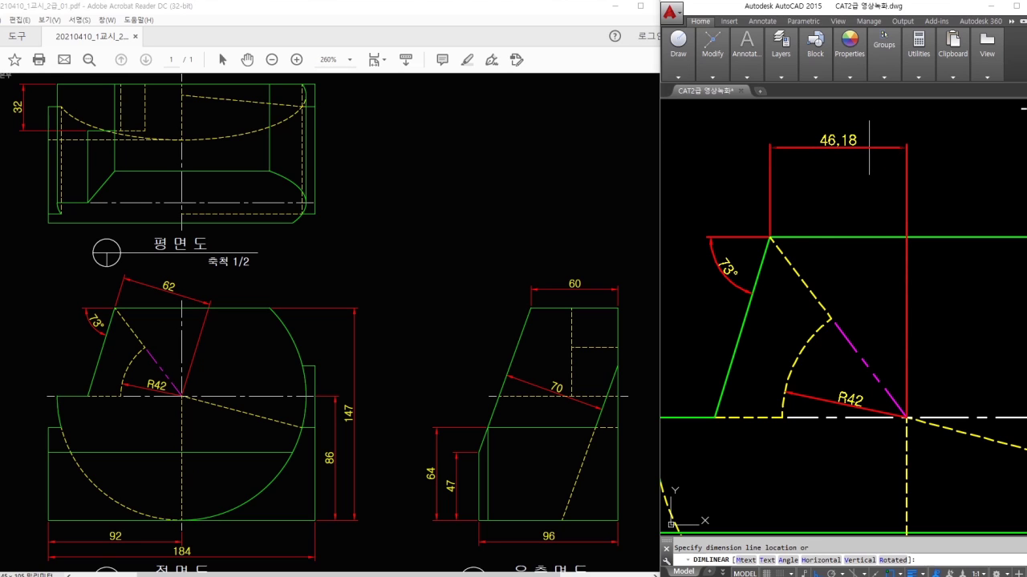
click(959, 176)
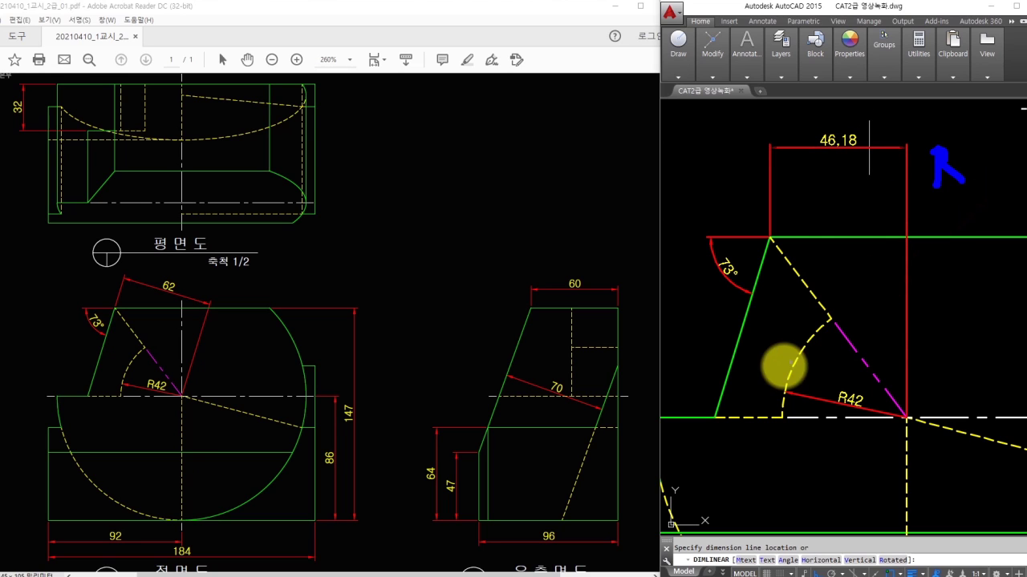
drag(710, 419, 722, 410)
drag(766, 239, 797, 246)
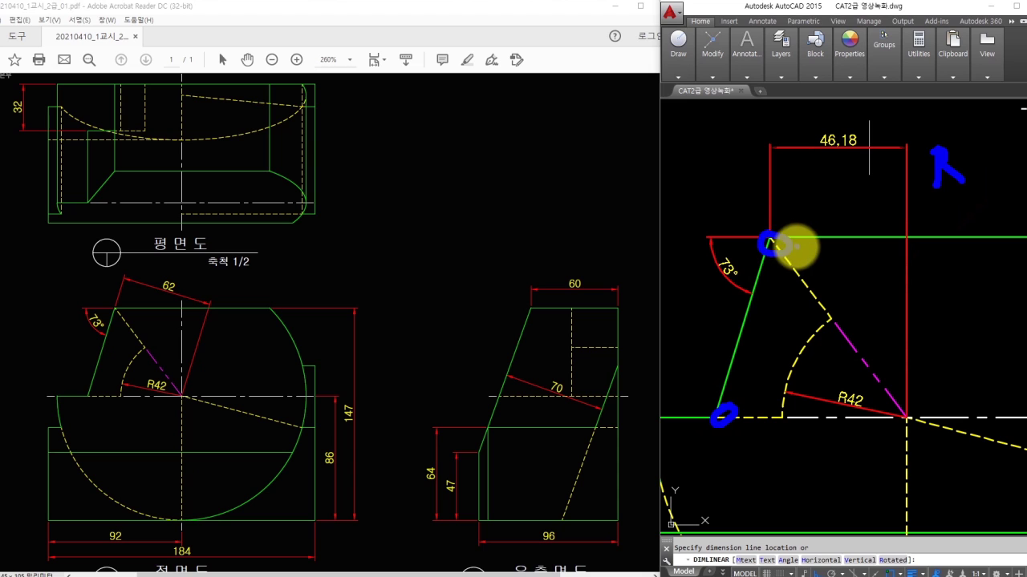
text(r)
key(Return)
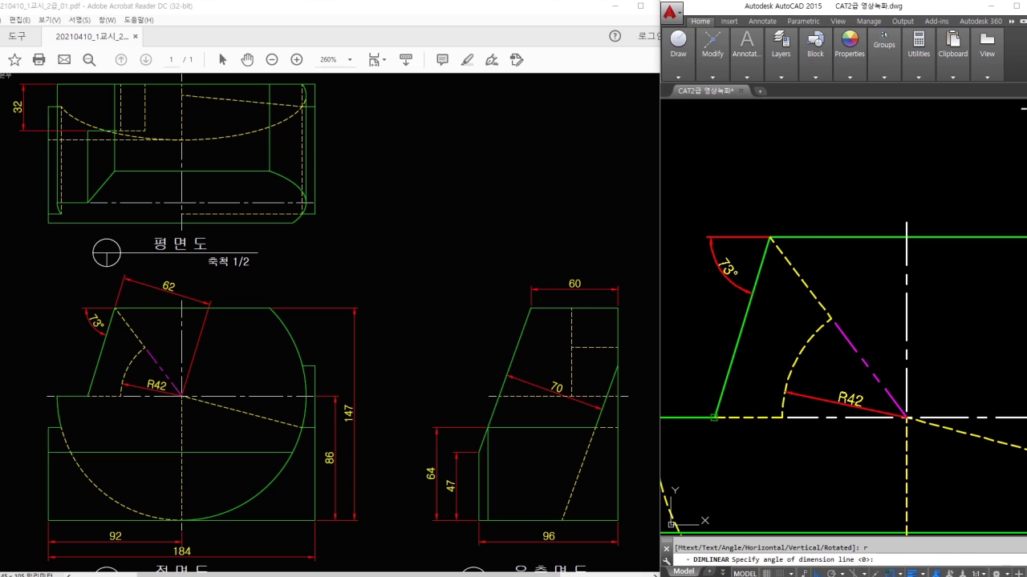
click(714, 418)
click(770, 238)
click(924, 181)
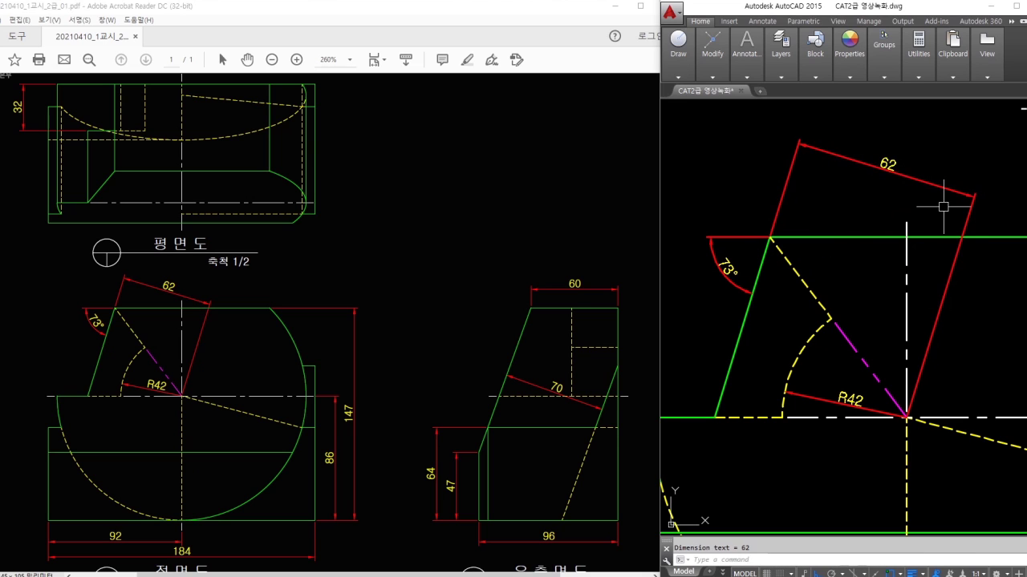
Step: Erase the rotated dimension just placed above the front view
click(940, 202)
click(911, 172)
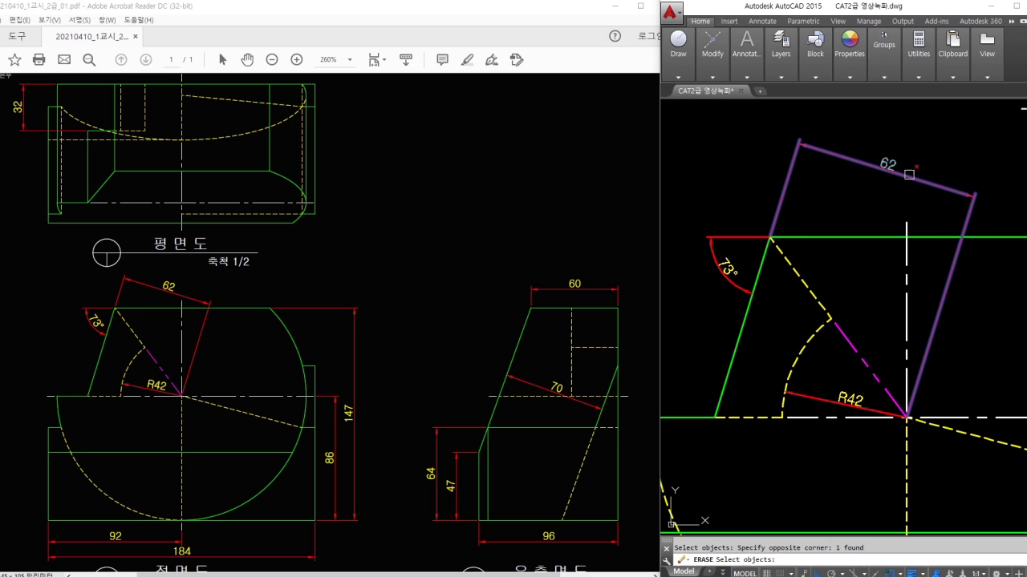
key(Delete)
Step: Dimension the upper-left corner to the circle centre with a linear dimension rotated to the slanted edge's angle, placed above the front view
text(dli)
key(Return)
click(770, 239)
click(907, 419)
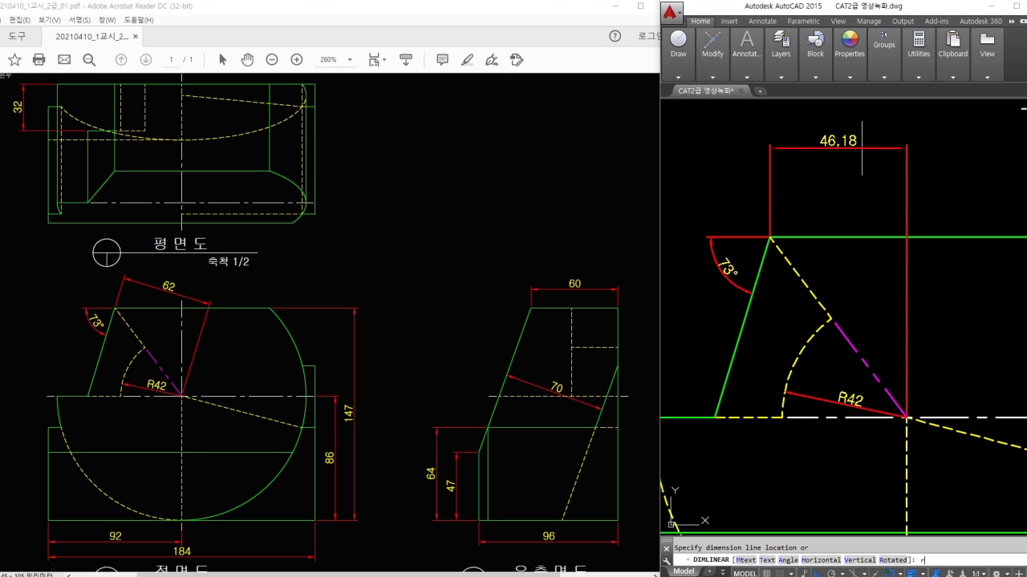
key(Return)
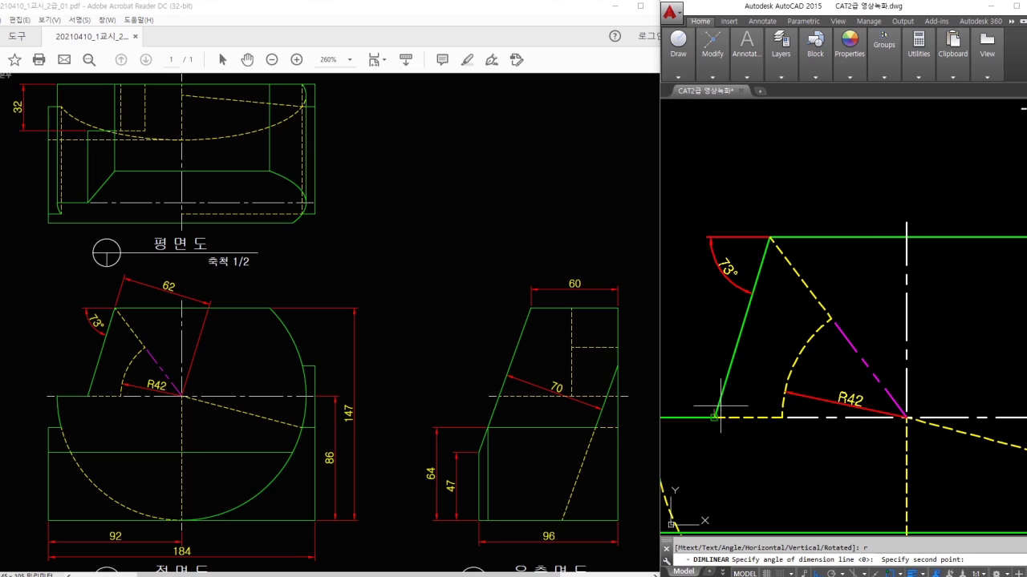
click(770, 238)
click(944, 192)
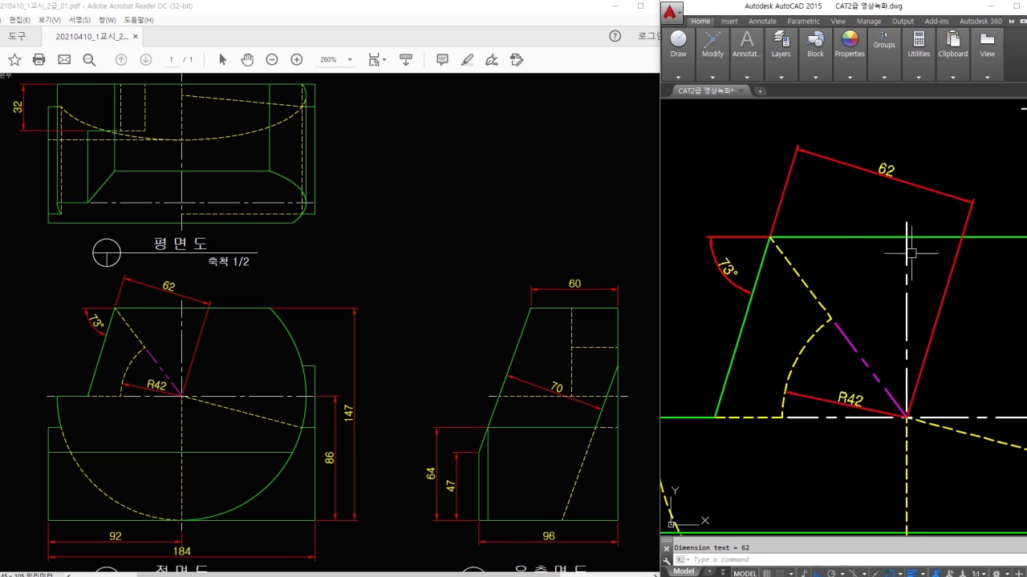
Step: Add a vertical linear dimension right of the front view from the horizontal centre line to the bottom edge
scroll(832, 165, down, 3)
text(dli)
key(Return)
scroll(964, 304, up, 2)
scroll(880, 123, up, 1)
middle_drag(876, 112, 871, 135)
click(892, 129)
scroll(913, 229, down, 1)
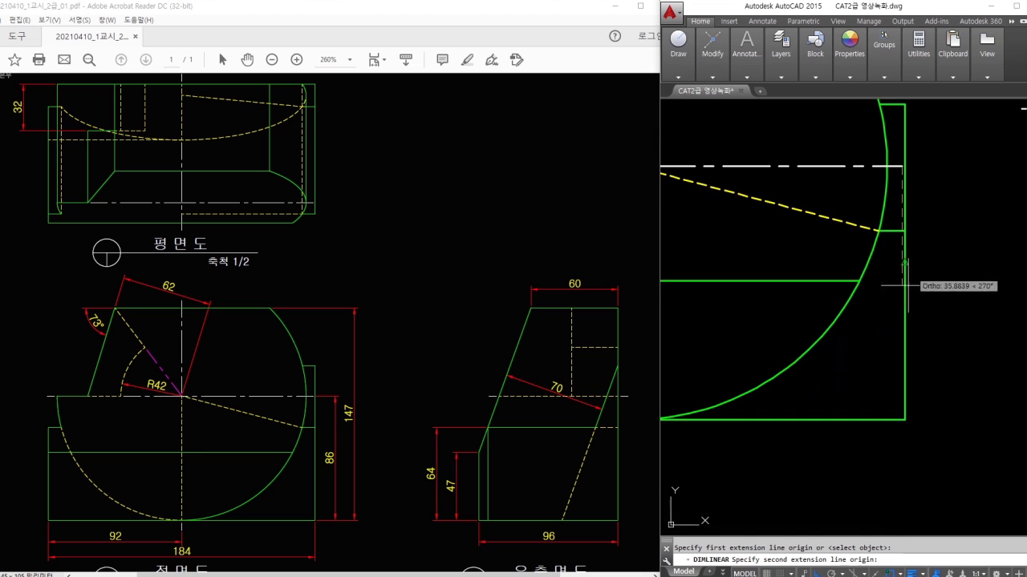
click(905, 418)
click(953, 357)
Step: Dimension the front view's overall height from the top edge's right end to the bottom-right corner, outside the previous dimension
middle_drag(939, 275, 928, 310)
key(space)
middle_drag(890, 149, 884, 195)
middle_drag(827, 130, 827, 175)
click(796, 114)
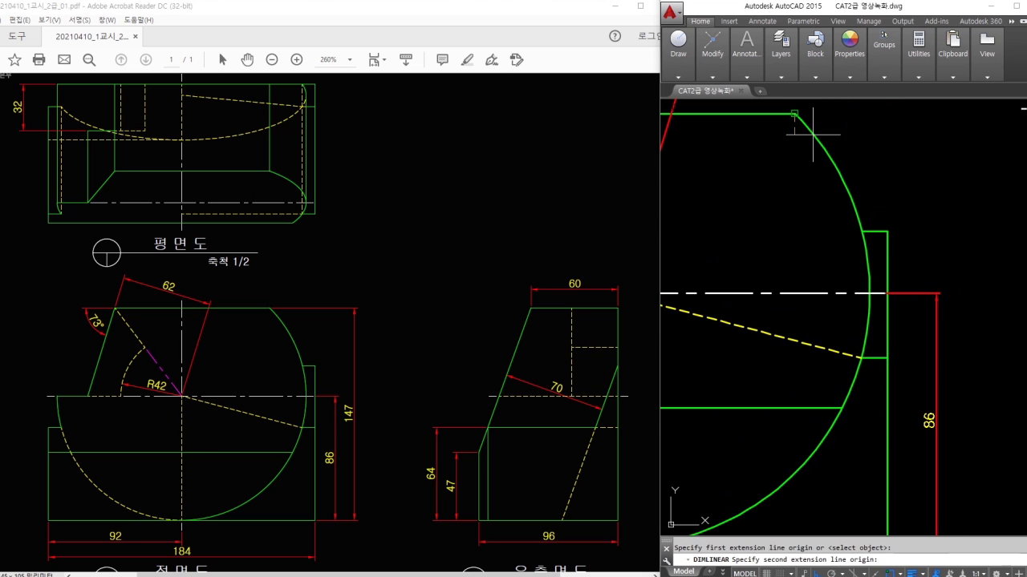
middle_drag(922, 404, 905, 314)
click(870, 457)
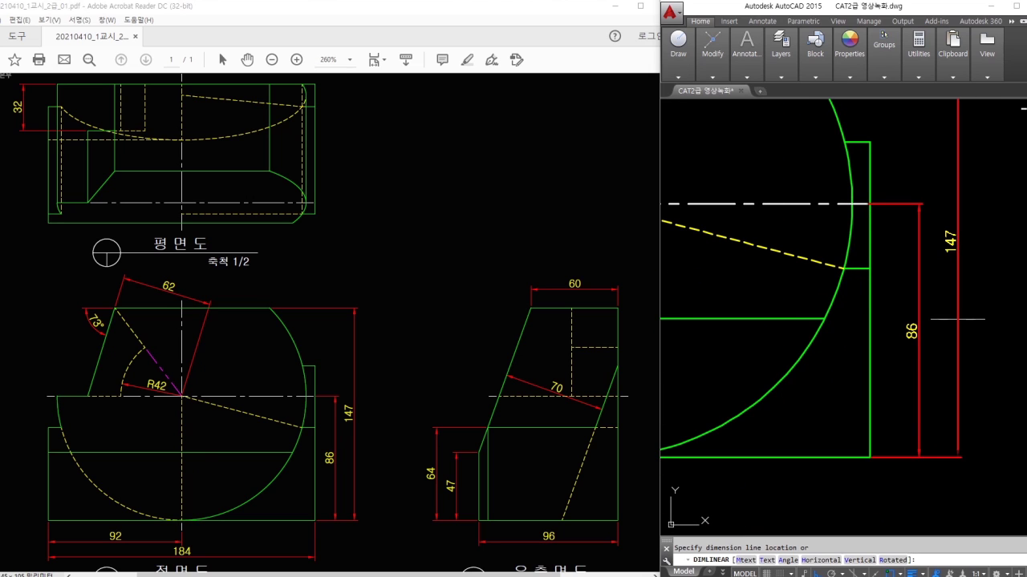
click(940, 315)
Step: Add a horizontal linear dimension below the front view from the bottom-left corner to the vertical centre line
key(space)
middle_drag(674, 377, 955, 357)
middle_drag(665, 465, 750, 356)
click(727, 330)
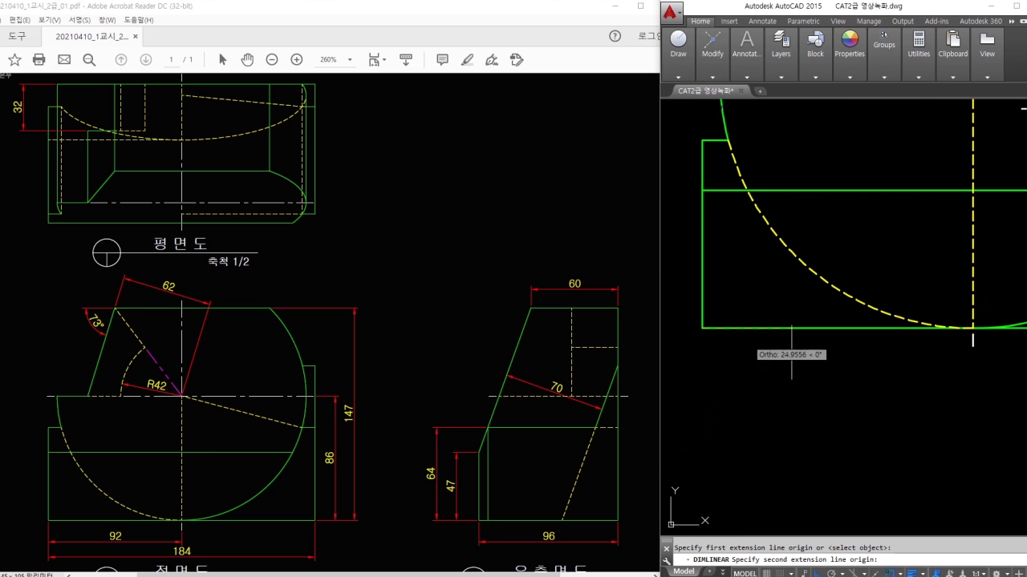
click(972, 343)
click(926, 374)
Step: Dimension the front view's overall width along its bottom edge, placed below the half-width dimension
key(space)
scroll(837, 338, down, 2)
click(754, 331)
middle_drag(1022, 334, 955, 331)
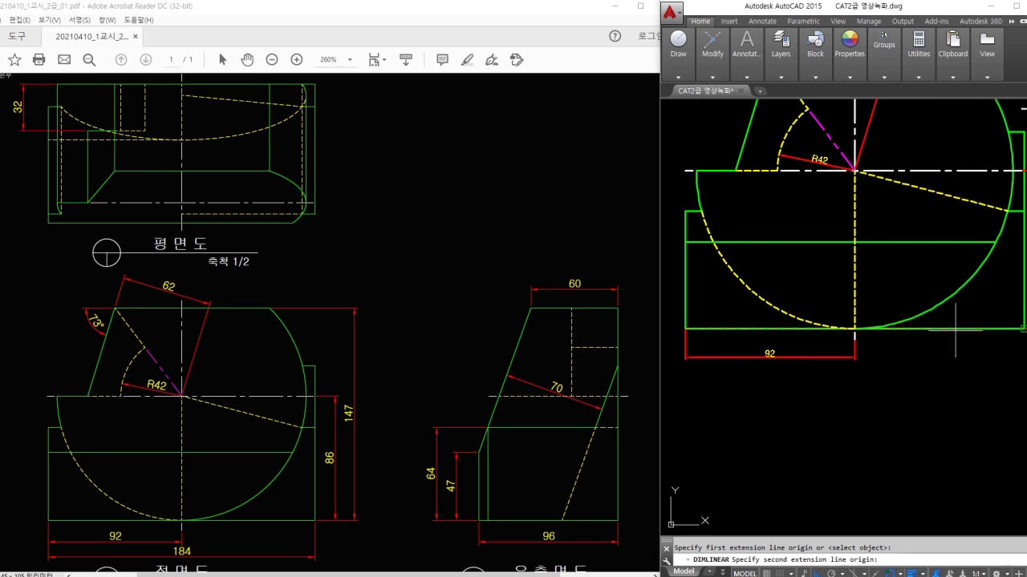
click(1023, 329)
click(821, 374)
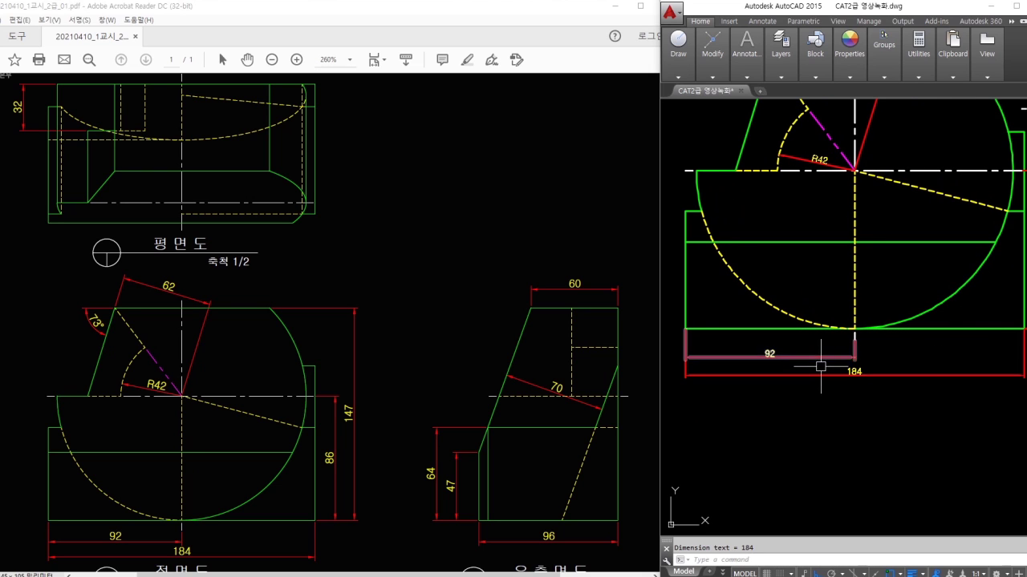
Step: Dimension the height of the side view's short left vertical edge with a linear dimension placed beside it
middle_drag(976, 362, 745, 363)
scroll(842, 304, up, 2)
key(space)
click(820, 349)
click(820, 213)
click(796, 281)
Step: Dimension the height from the side view's base to the horizontal edge meeting the slant, outside the short edge's dimension
key(space)
click(838, 162)
click(819, 349)
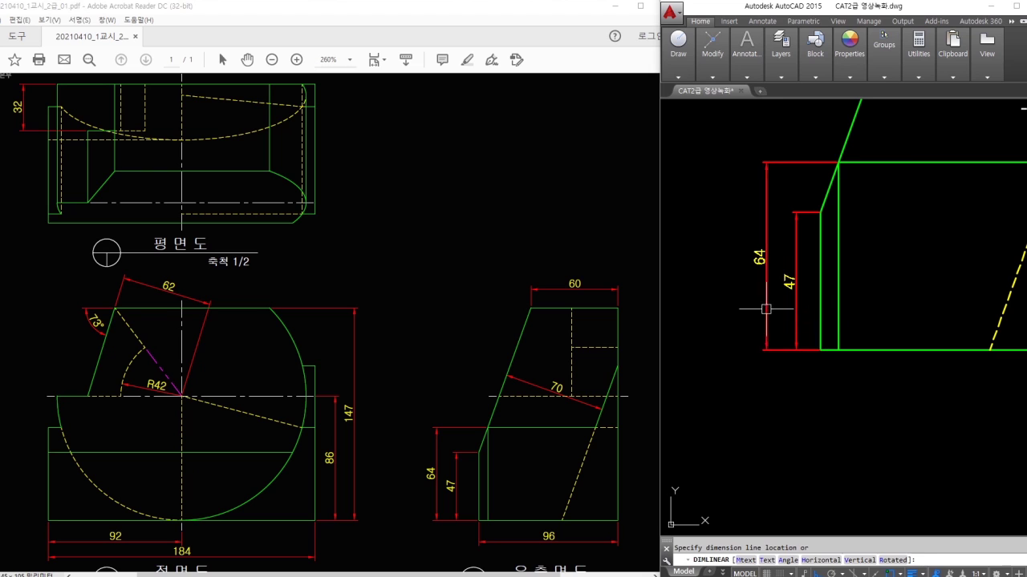
click(766, 309)
Step: Dimension the side view's overall width with a horizontal linear dimension below its bottom edge
middle_drag(911, 329, 847, 367)
key(space)
click(775, 388)
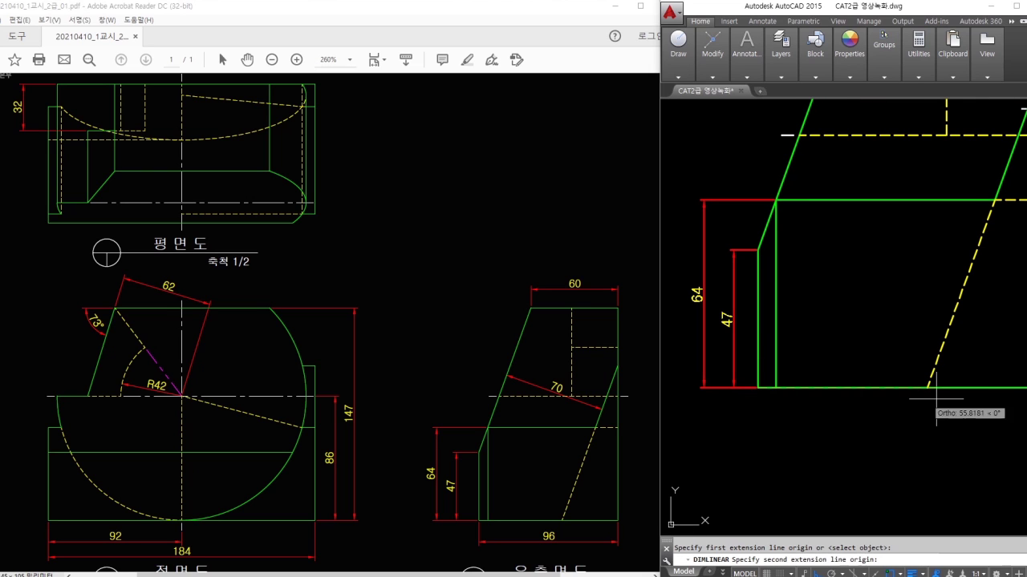
click(995, 388)
click(984, 423)
Step: Dimension the width of the side view's top edge with a horizontal linear dimension above it
scroll(971, 287, down, 3)
middle_drag(972, 195, 917, 341)
key(space)
click(853, 226)
click(957, 225)
click(902, 206)
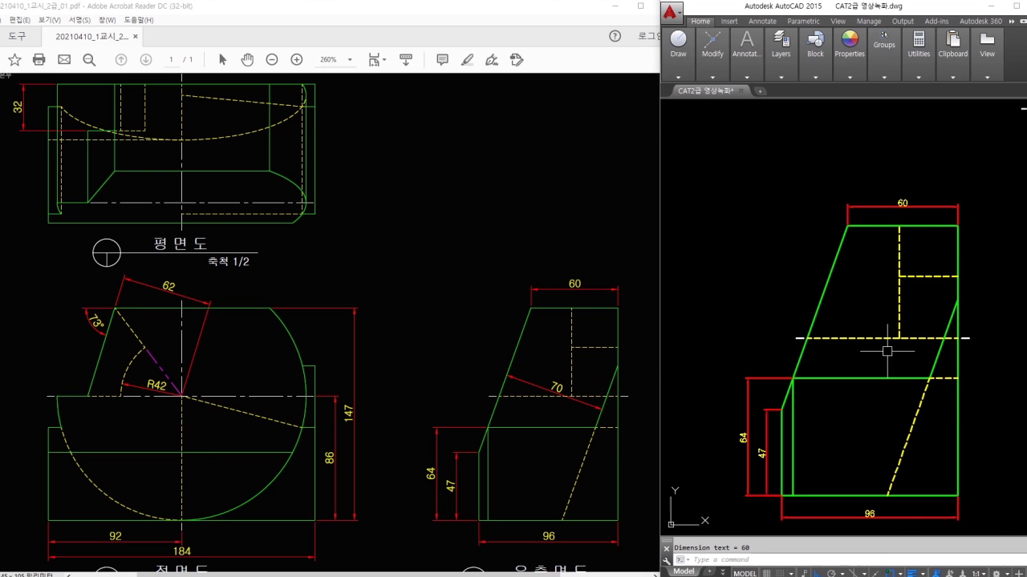
Step: Add an aligned dimension across the side view, perpendicular between the two parallel slanted edges
scroll(890, 345, up, 2)
key(space)
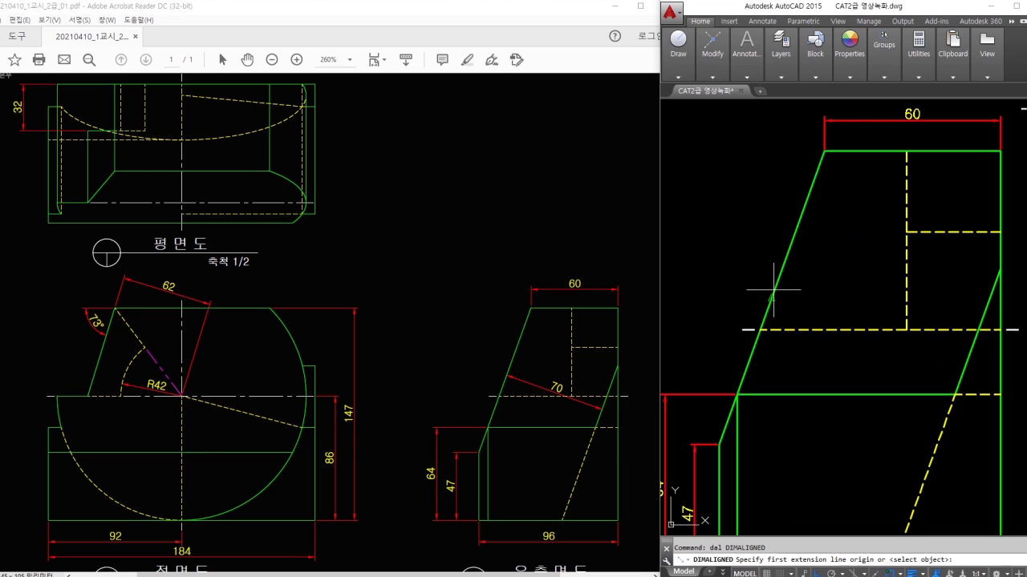
click(771, 297)
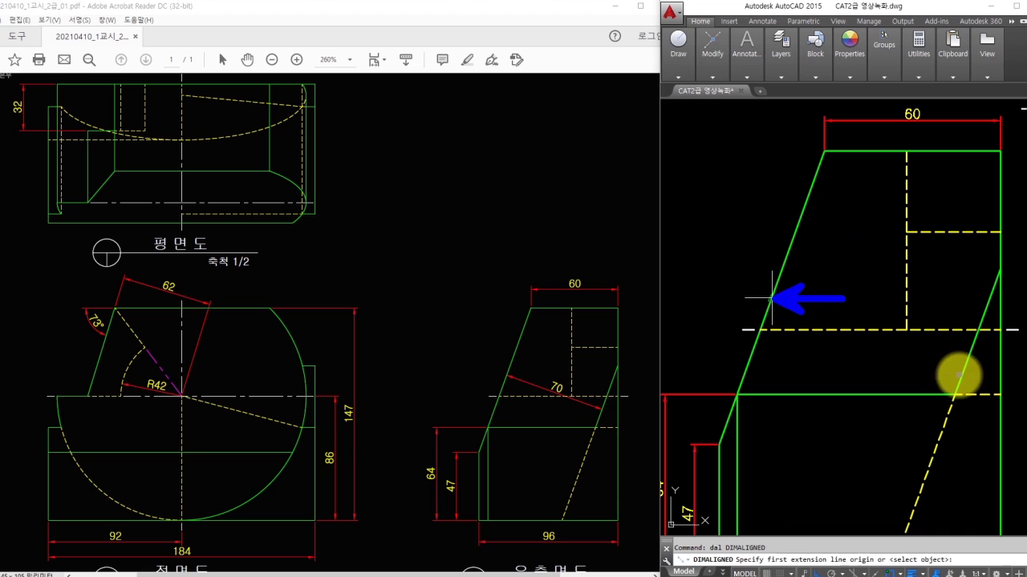
click(770, 297)
click(961, 369)
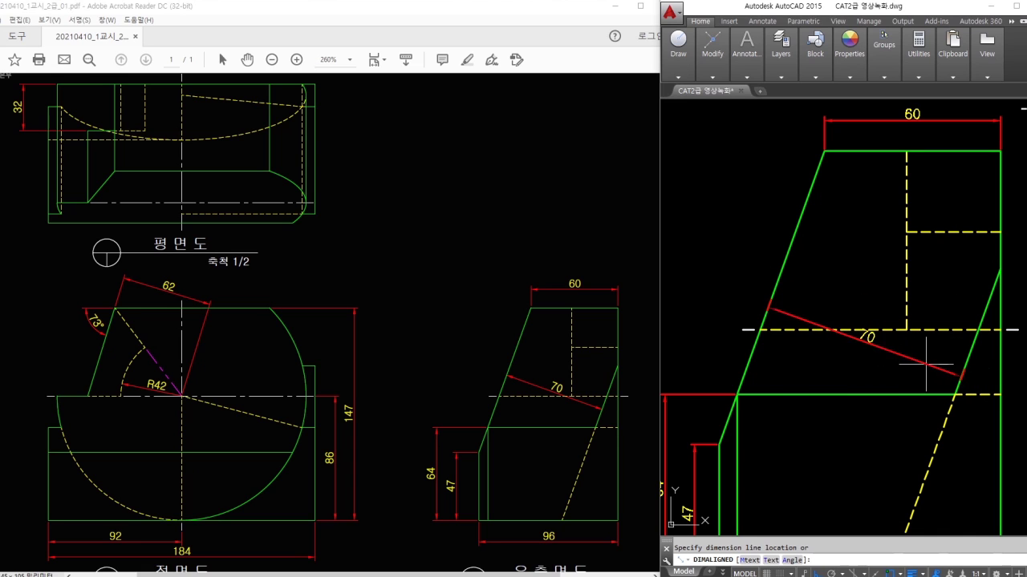
click(933, 346)
scroll(838, 364, up, 2)
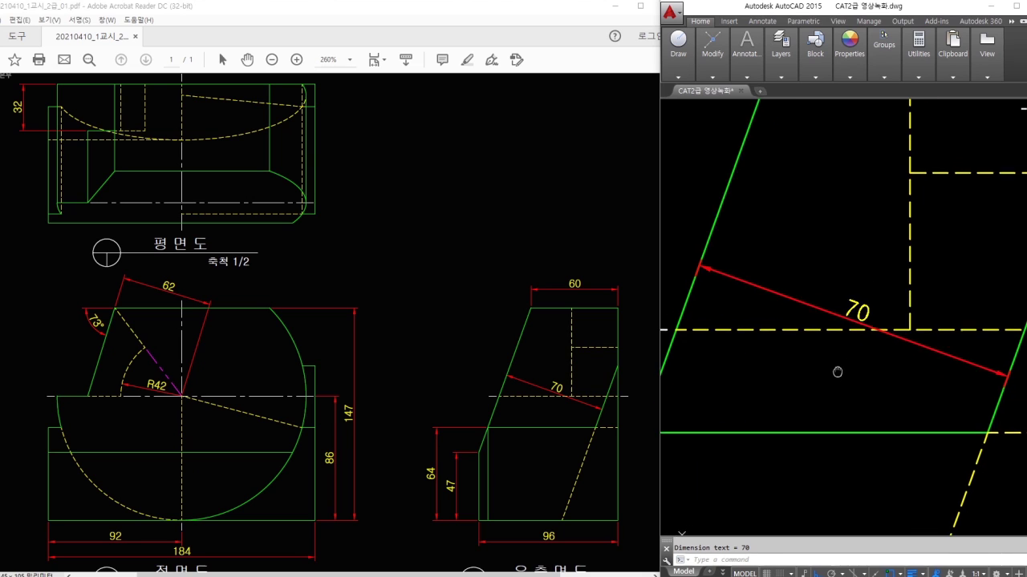
drag(709, 273, 726, 325)
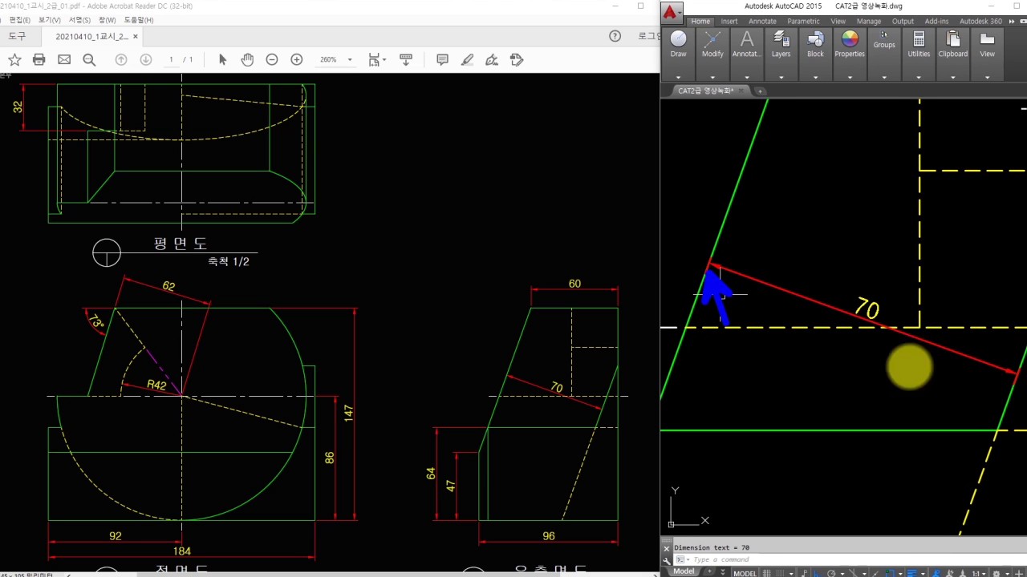
drag(1010, 381, 945, 401)
Step: Turn off extension lines 1 and 2 of the side view's aligned dimension in its properties
drag(823, 281, 798, 293)
right_click(794, 289)
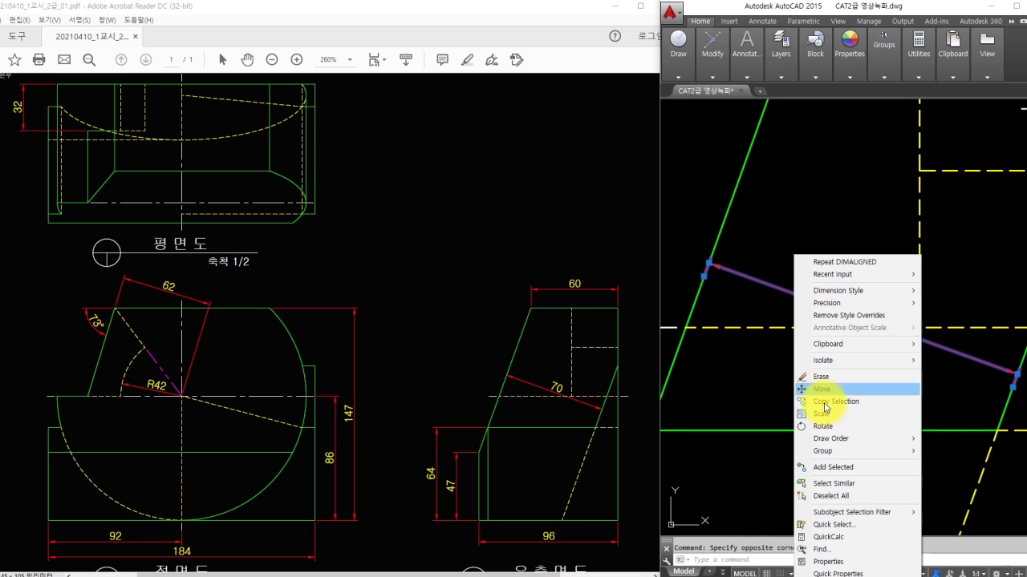
click(839, 563)
click(918, 345)
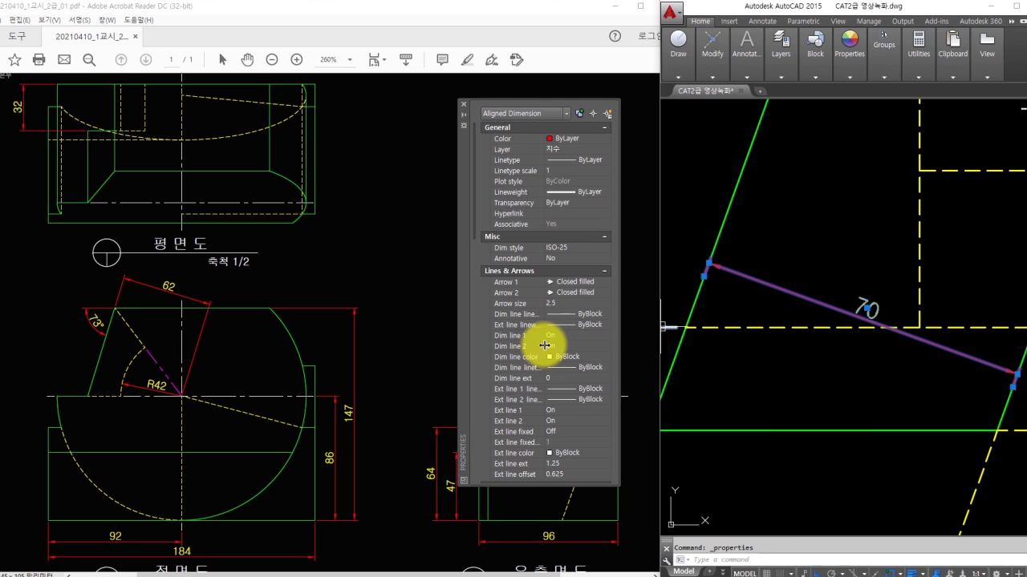
mouse_move(486, 404)
mouse_down()
mouse_move(551, 424)
mouse_move(634, 429)
mouse_up()
drag(633, 419, 664, 406)
mouse_move(653, 409)
mouse_down()
mouse_move(655, 431)
mouse_move(665, 418)
mouse_up()
click(643, 436)
key(Escape)
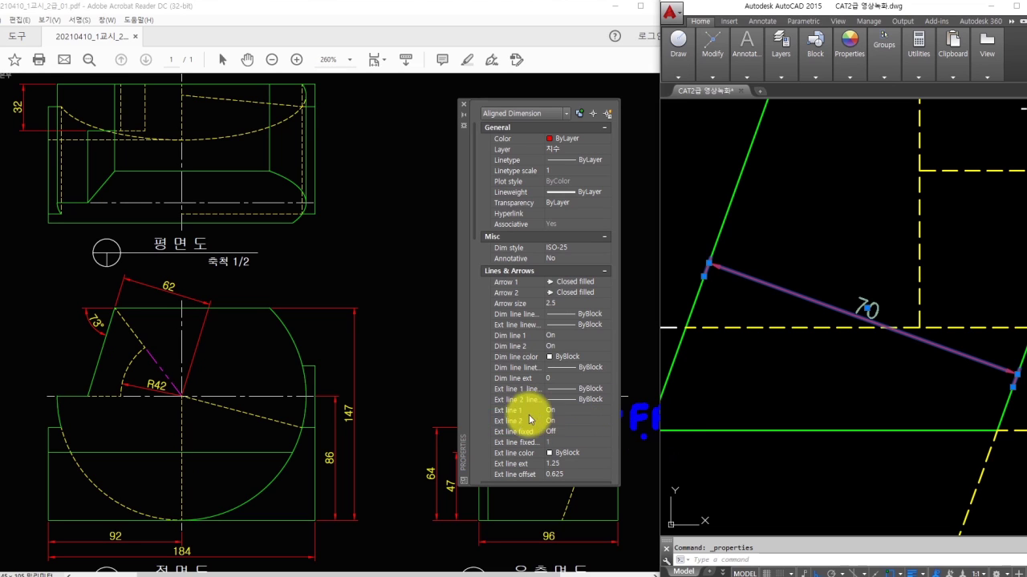
click(561, 423)
click(554, 421)
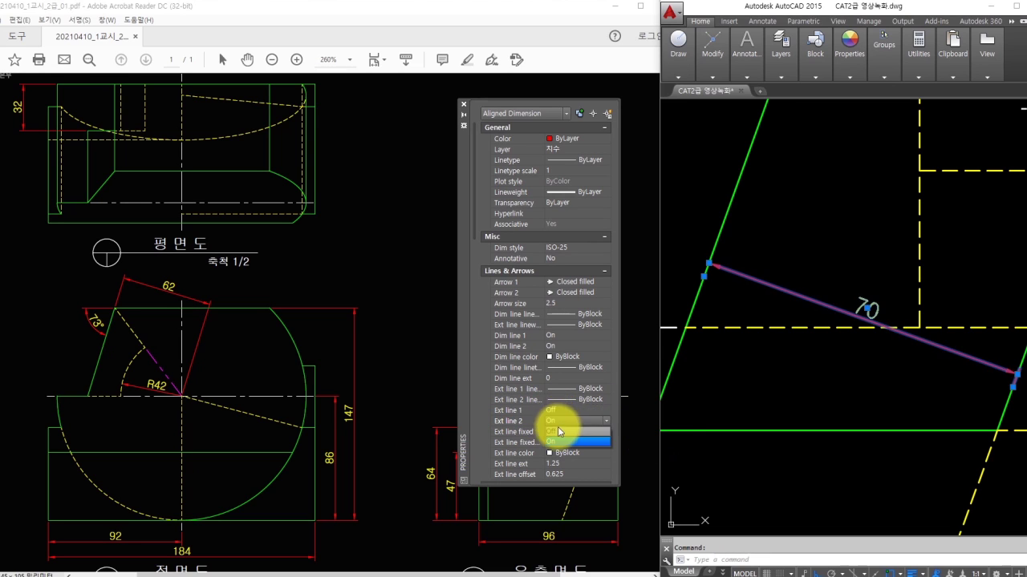
click(562, 435)
click(462, 106)
key(Escape)
Step: Review the dimensioned top, front and side views together in one wider view
scroll(809, 267, down, 9)
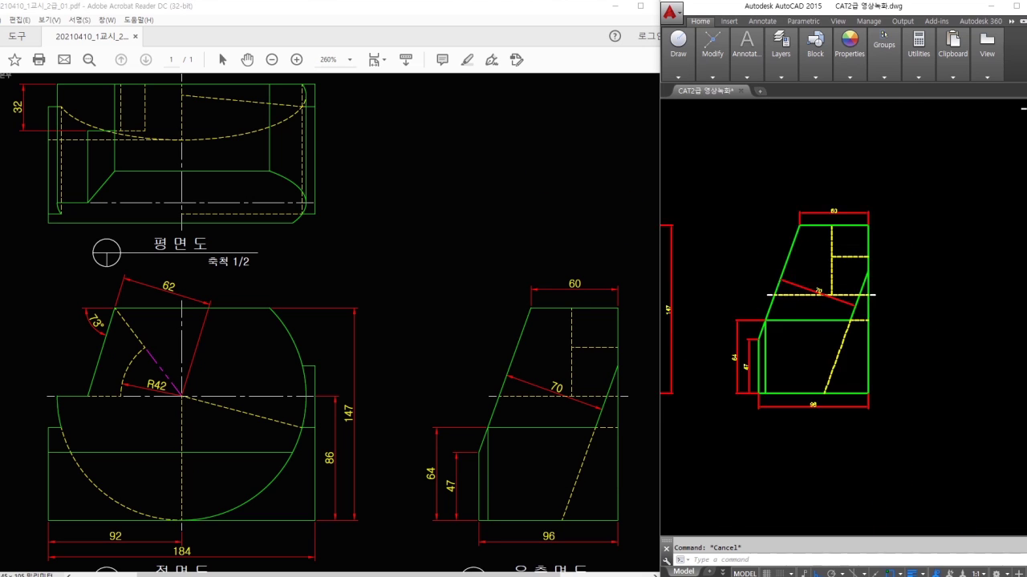
text(z)
key(space)
click(702, 174)
click(1017, 519)
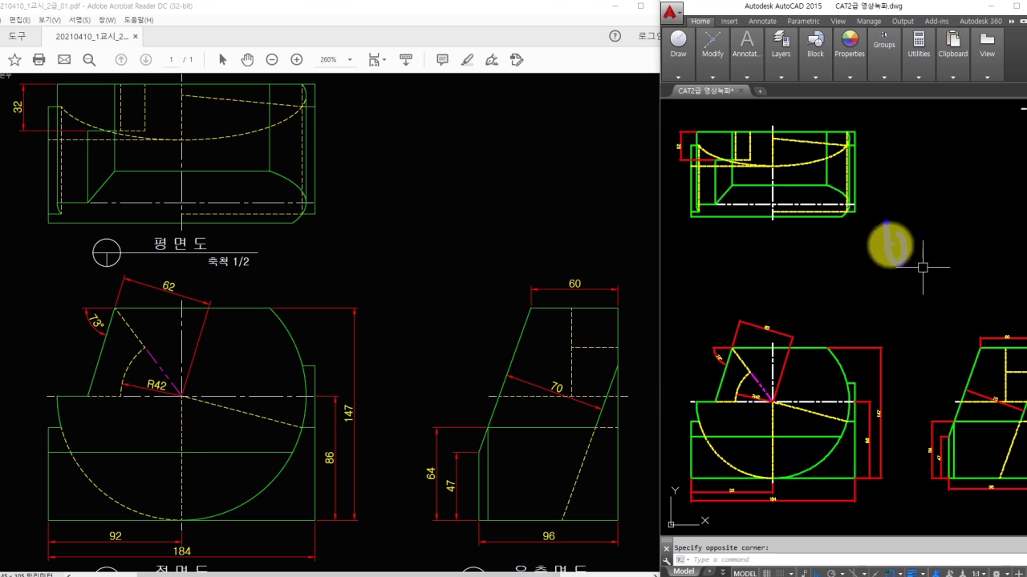
mouse_move(937, 245)
mouse_down()
mouse_move(933, 307)
mouse_move(919, 291)
mouse_move(929, 307)
mouse_move(955, 298)
mouse_move(963, 313)
mouse_move(1012, 321)
mouse_move(1001, 280)
mouse_move(974, 314)
mouse_up()
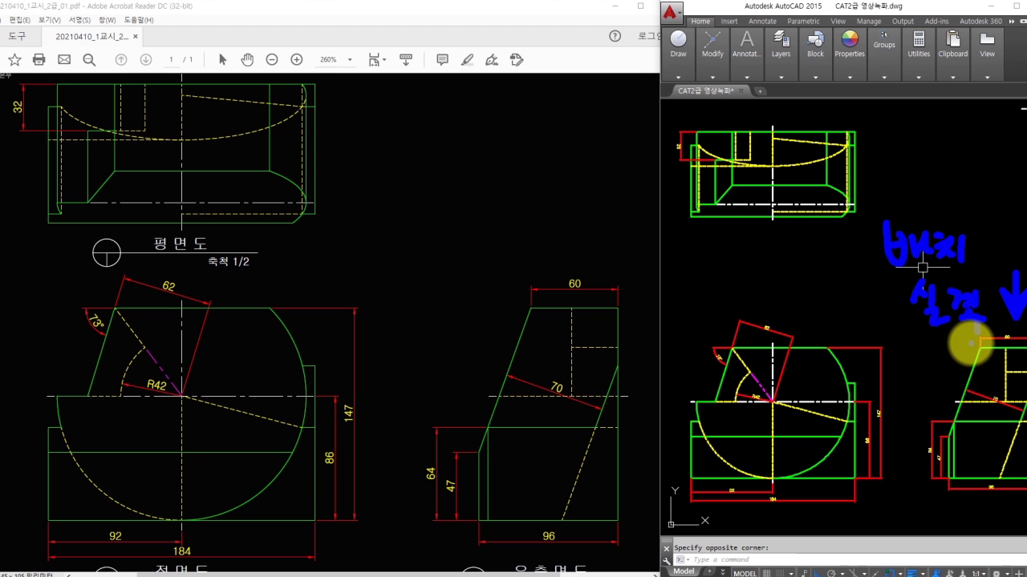
key(Escape)
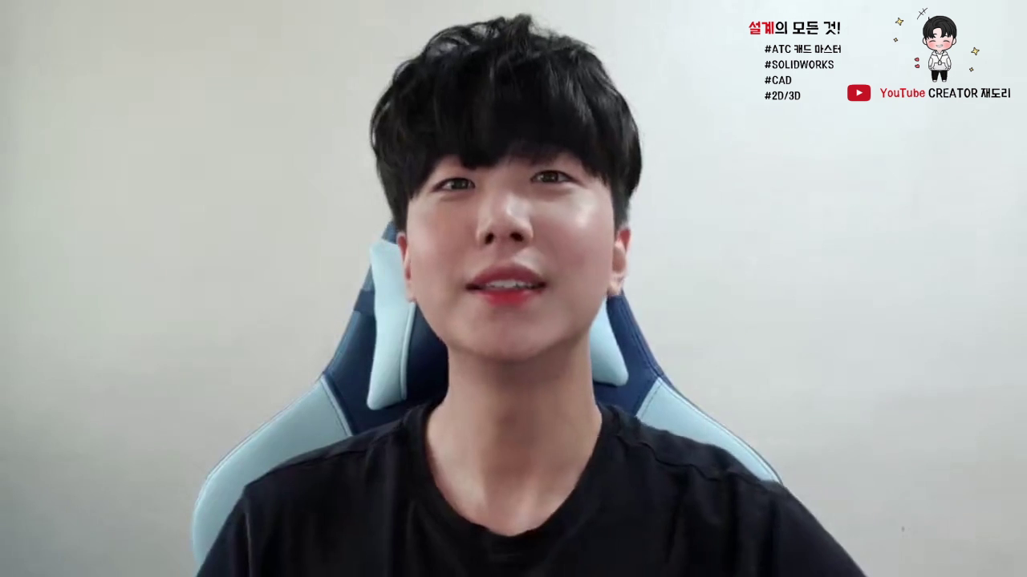